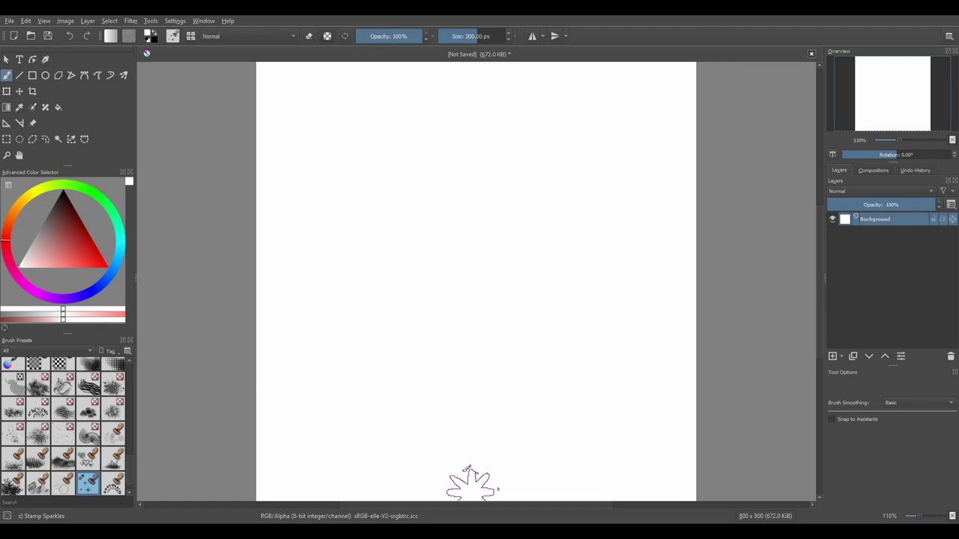
Choose the Ink-3 Gpen brush and turn on horizontal mirroring for symmetrical drawing
scroll(113, 449, up, 5)
click(113, 445)
key(m)
scroll(453, 196, up, 4)
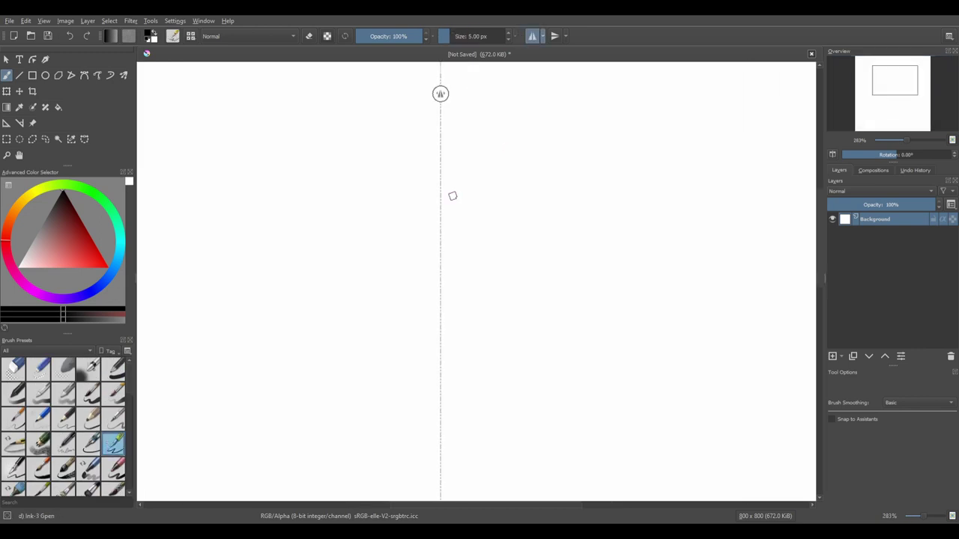
Add a layer and draw straight mirrored guide lines for the sides of the face and the pointed chin
scroll(452, 196, up, 1)
key(Insert)
key(v)
mouse_move(316, 154)
mouse_down()
mouse_move(312, 390)
mouse_move(314, 323)
mouse_up()
drag(314, 324, 448, 391)
Fade the guide layer to 61% opacity and trace the curved cheeks and pointed chin on a new layer
click(884, 204)
key(Insert)
key(b)
mouse_move(315, 153)
mouse_down()
mouse_move(317, 234)
mouse_move(382, 358)
mouse_move(448, 391)
mouse_up()
Draw the rounded top of the head, joining it to both sides of the face outline
key(4)
scroll(448, 300, up, 3)
key(5)
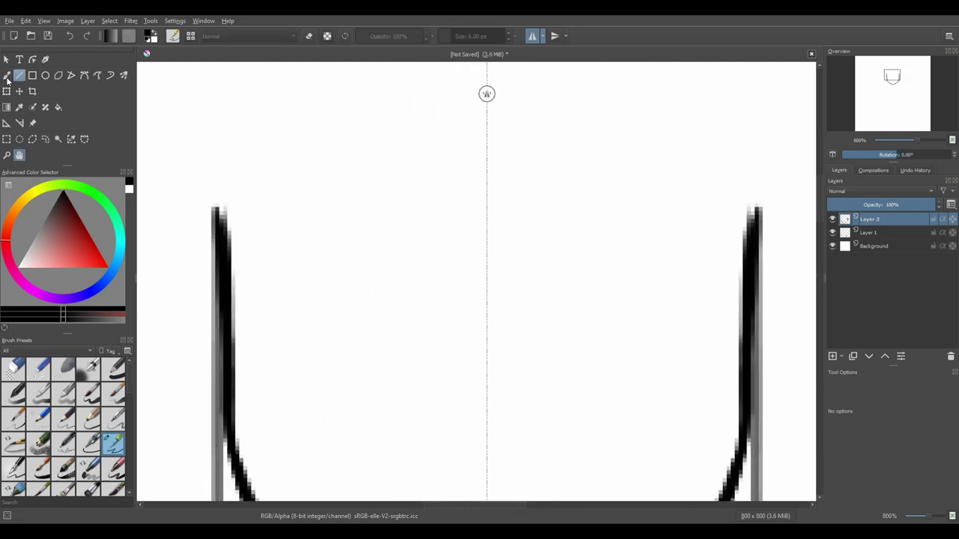
click(7, 75)
drag(219, 206, 419, 66)
key(ctrl+z)
mouse_move(225, 299)
mouse_down()
mouse_move(332, 187)
mouse_move(537, 156)
mouse_up()
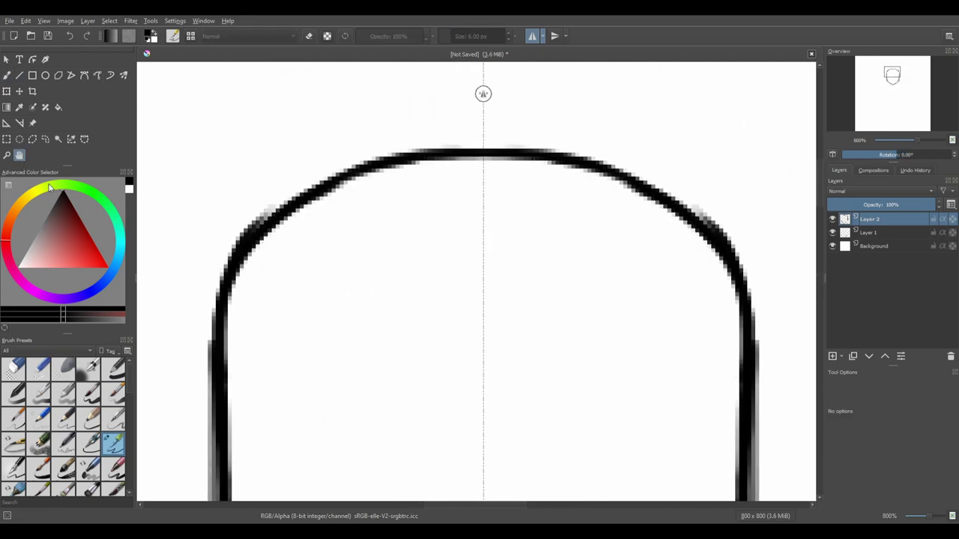
Erase the straight guide lines around the face on Layer 1 with the Eraser Circle brush
scroll(615, 284, down, 5)
click(869, 233)
click(14, 369)
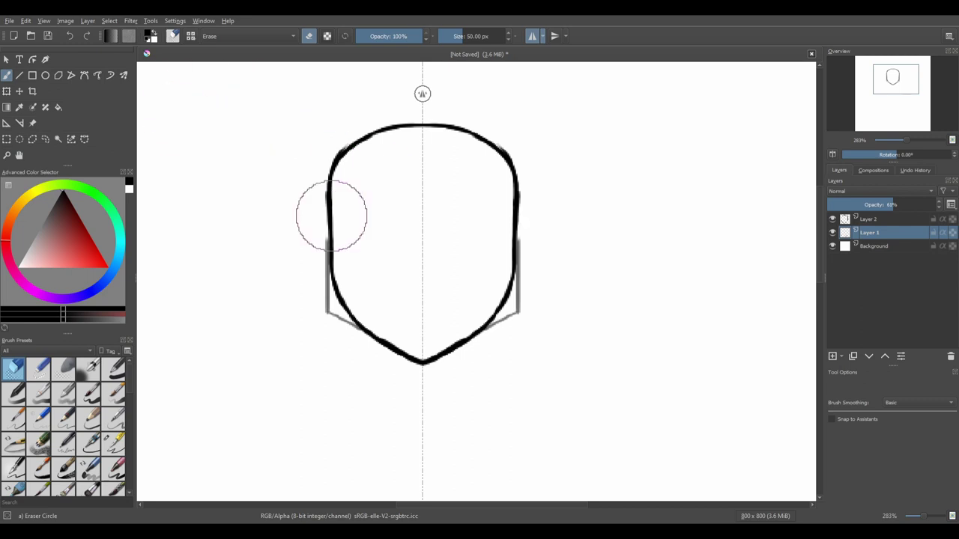
drag(331, 215, 330, 318)
Draw the mirrored neck, rounded shoulders and long outer body lines on Layer 1 with the Ink-3 Gpen brush
key(/)
scroll(314, 88, up, 1)
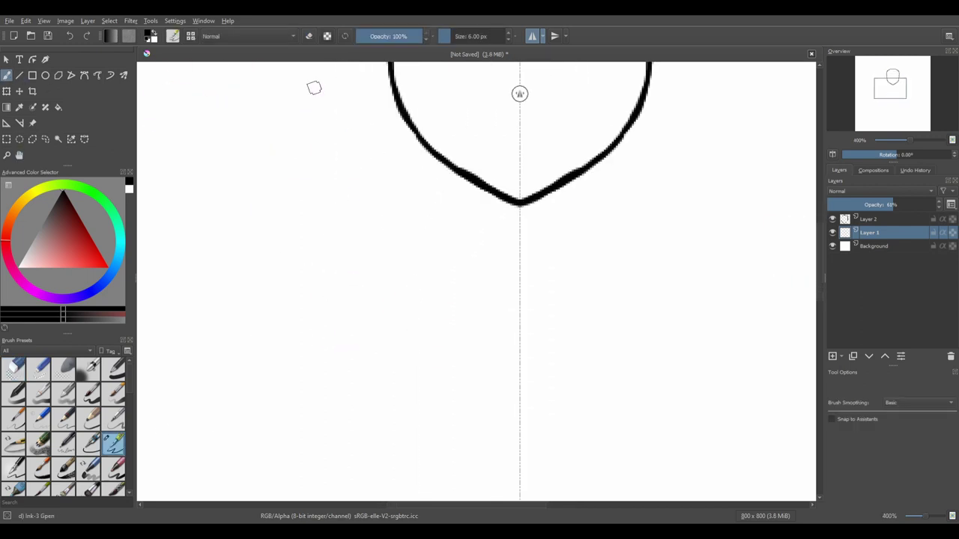
mouse_move(464, 175)
mouse_down()
mouse_move(449, 255)
mouse_move(316, 256)
mouse_move(198, 394)
mouse_move(196, 498)
mouse_up()
scroll(196, 449, down, 4)
drag(242, 172, 242, 397)
scroll(280, 259, down, 4)
drag(270, 166, 267, 257)
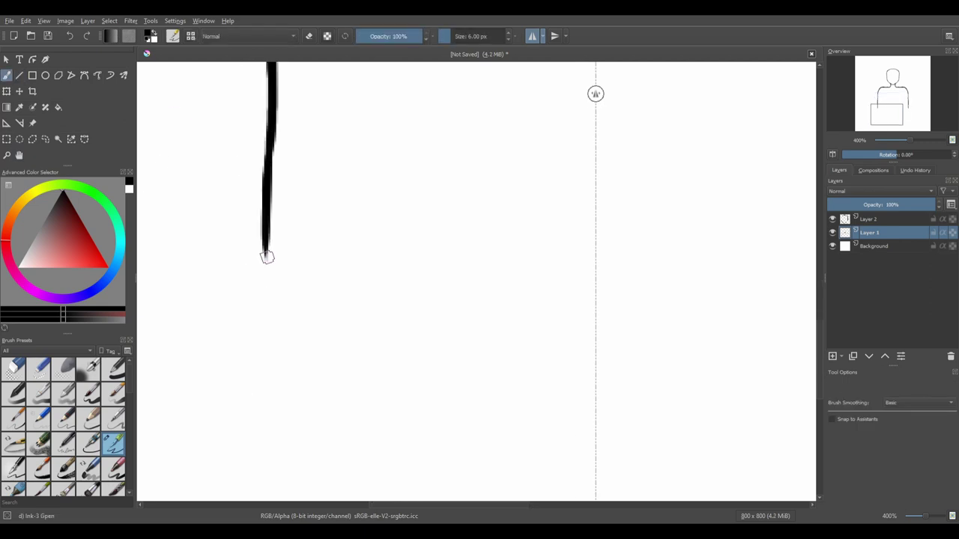
scroll(268, 257, down, 2)
drag(307, 193, 321, 454)
scroll(374, 367, down, 3)
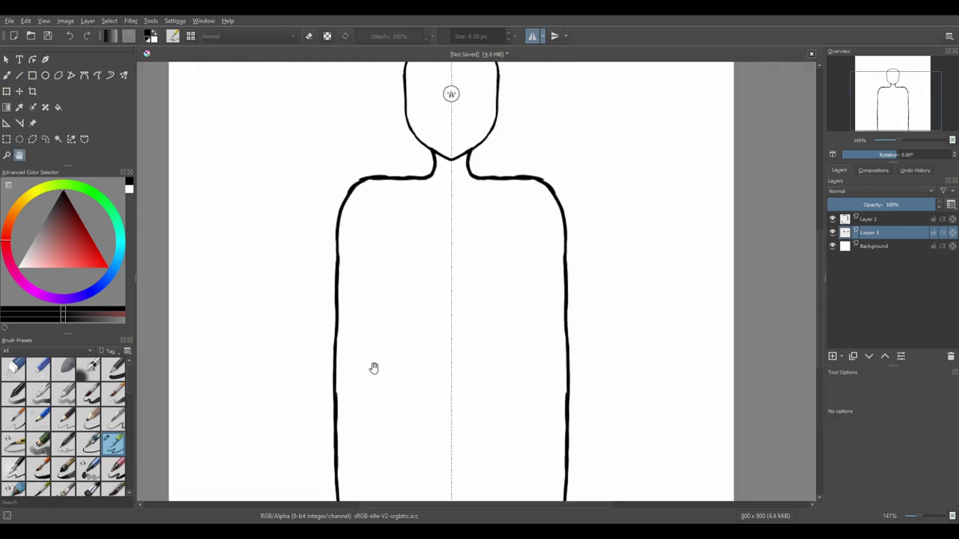
Erase the lower part of the long outer body lines so they end at upper-arm length
scroll(374, 368, down, 2)
click(13, 368)
drag(347, 337, 347, 468)
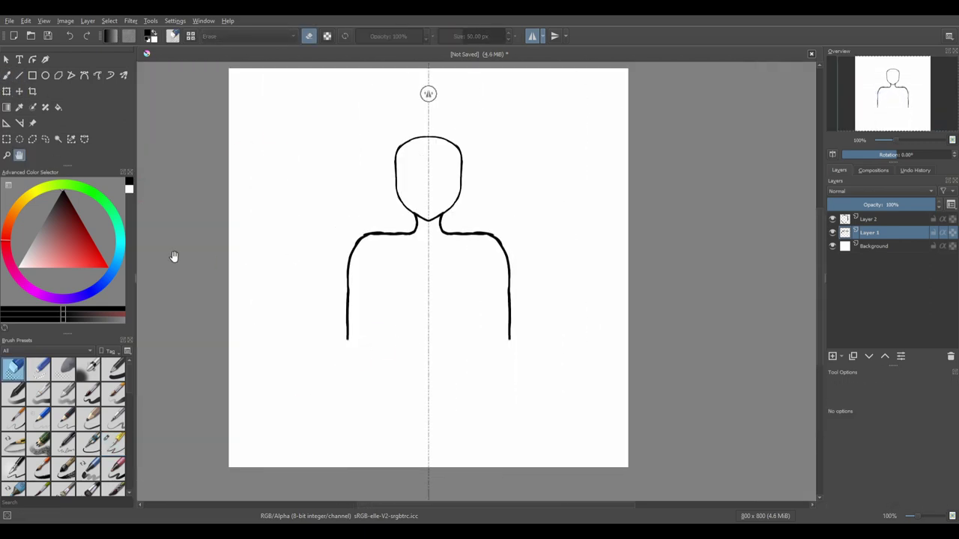
Draw curved inner arm lines and inward-slanting outer arm lines, and erase the straight outer lines they replace
scroll(417, 257, up, 3)
key(/)
mouse_move(345, 125)
mouse_down()
mouse_move(332, 231)
mouse_move(370, 389)
mouse_up()
mouse_move(256, 132)
mouse_down()
mouse_move(275, 253)
mouse_move(270, 236)
mouse_move(322, 400)
mouse_up()
key(ctrl+z)
drag(329, 209, 367, 397)
key(ctrl+z)
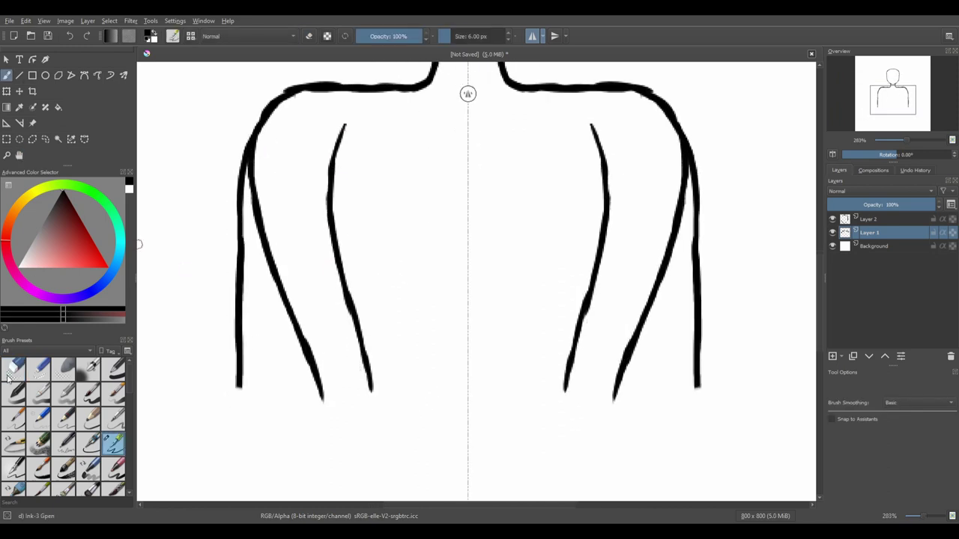
click(13, 368)
drag(240, 390, 214, 154)
Turn mirroring off, add a layer above the head outline and draw a jagged fringe across the forehead
click(19, 156)
scroll(550, 147, up, 5)
click(869, 219)
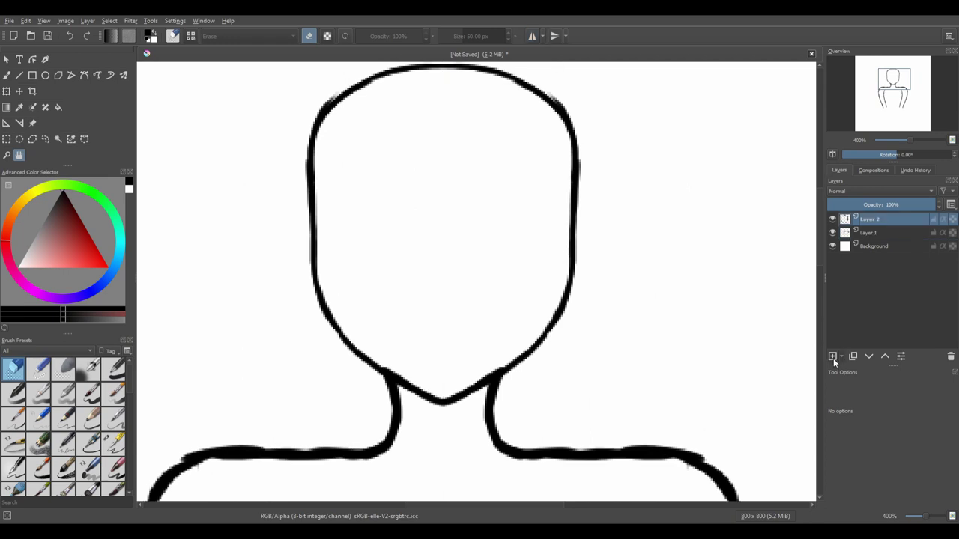
click(832, 357)
key(/)
mouse_move(560, 146)
mouse_down()
mouse_move(535, 179)
mouse_move(452, 223)
mouse_move(424, 217)
mouse_move(413, 202)
mouse_move(402, 257)
mouse_move(352, 291)
mouse_up()
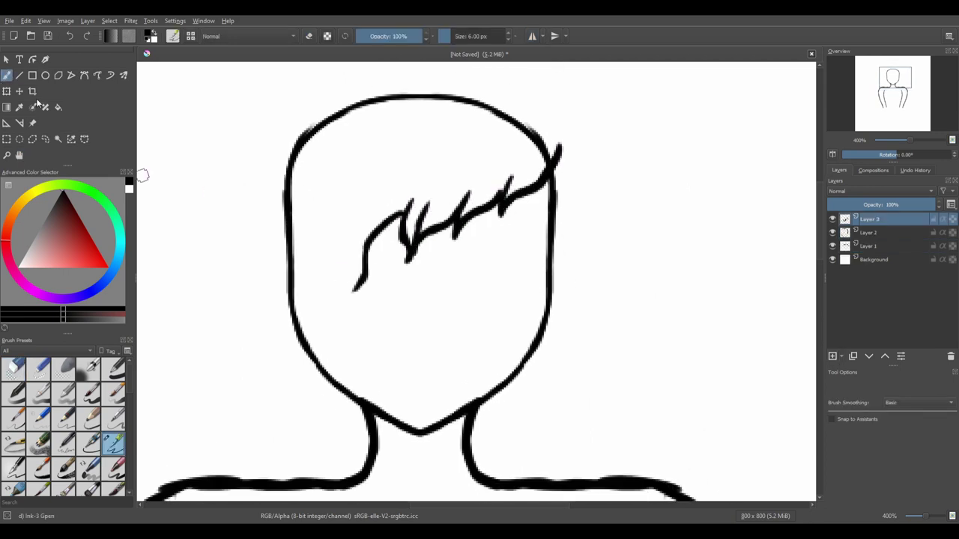
Tilt the fringe slightly and extend it with jagged strands past the left side of the face
key(ctrl+t)
key(b)
mouse_move(357, 202)
mouse_down()
mouse_move(349, 291)
mouse_move(353, 274)
mouse_move(329, 292)
mouse_move(317, 323)
mouse_up()
key(ctrl+z)
key(ctrl+z)
drag(324, 227, 304, 307)
key(ctrl+t)
drag(422, 323, 525, 257)
key(b)
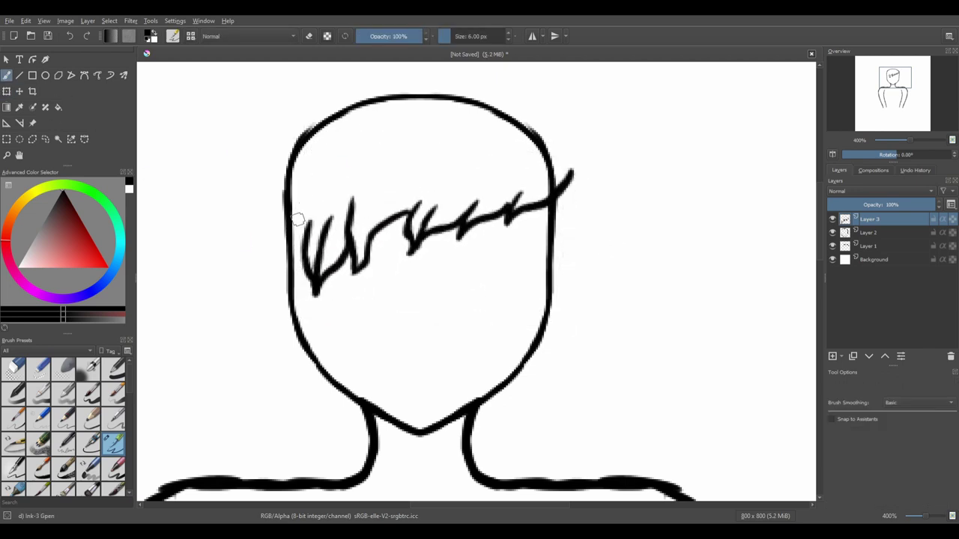
mouse_move(279, 214)
mouse_down()
mouse_move(285, 319)
mouse_move(313, 266)
mouse_move(286, 304)
mouse_up()
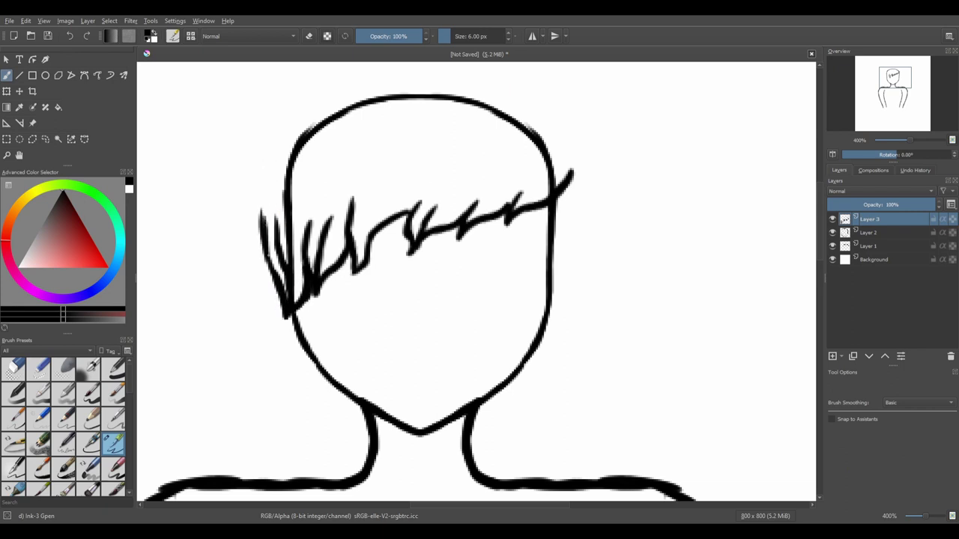
Draw the outer hair contour over the head and finish it with a short tuft at the right temple
mouse_move(262, 255)
mouse_down()
mouse_move(375, 85)
mouse_move(519, 110)
mouse_up()
mouse_move(574, 180)
mouse_down()
mouse_move(519, 94)
mouse_move(568, 184)
mouse_move(567, 174)
mouse_move(562, 219)
mouse_up()
key(ctrl+z)
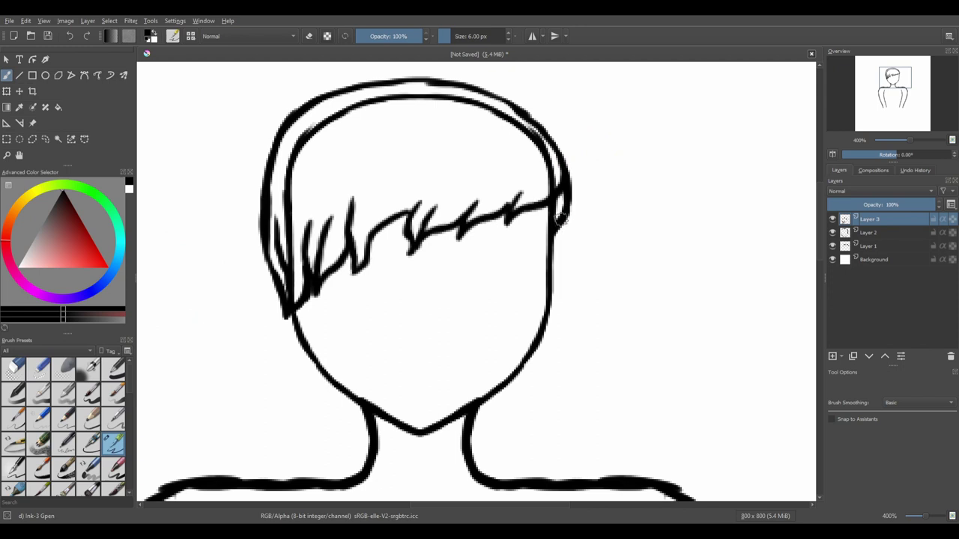
key(ctrl+z)
key(ctrl+z)
drag(568, 172, 543, 233)
key(ctrl+z)
drag(551, 198, 540, 231)
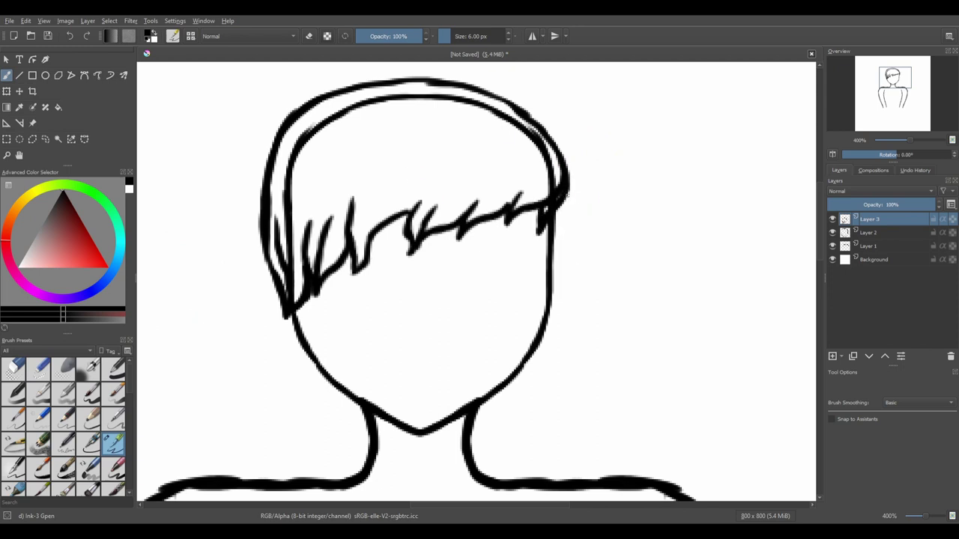
scroll(372, 234, up, 2)
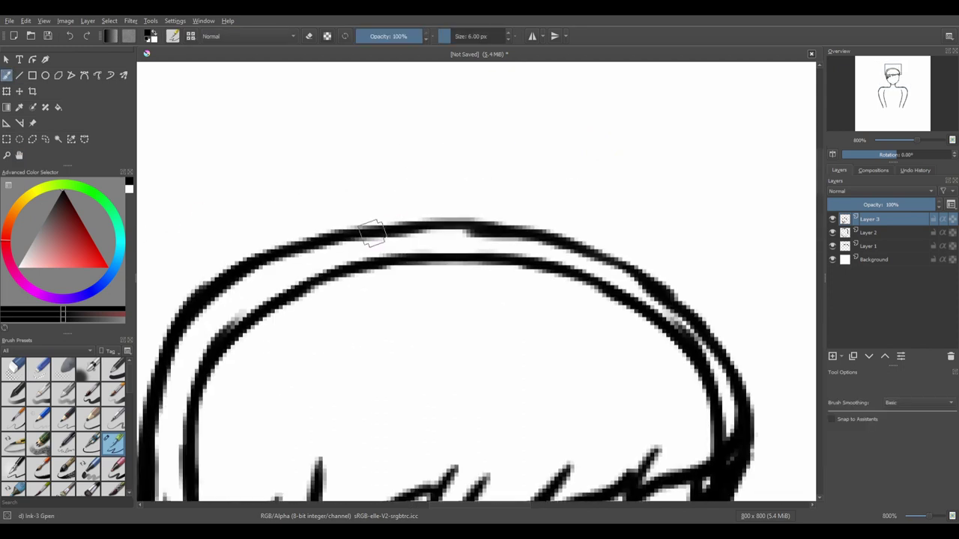
mouse_move(373, 233)
mouse_down()
mouse_move(454, 197)
mouse_move(396, 215)
mouse_move(418, 184)
mouse_move(555, 229)
mouse_up()
key(ctrl+z)
key(ctrl+z)
Add a layer and draw a rounded hair bun with a small hair tie on top of the head
click(832, 356)
click(7, 91)
click(7, 75)
drag(379, 196, 335, 232)
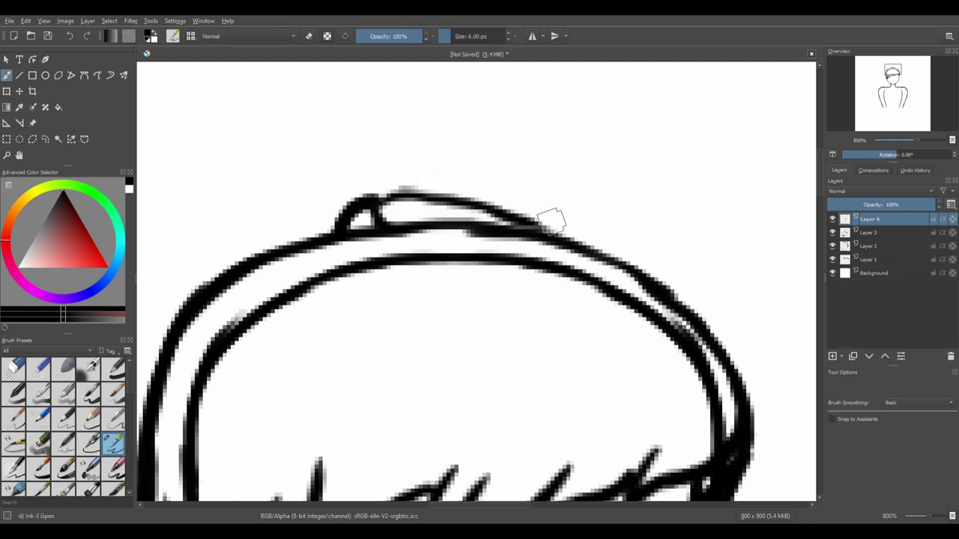
drag(502, 204, 581, 243)
mouse_move(251, 251)
mouse_down()
mouse_move(336, 143)
mouse_move(574, 191)
mouse_move(610, 259)
mouse_up()
Draw loose hair hanging beside the neck from the jaw down to the shoulders on both sides
click(20, 155)
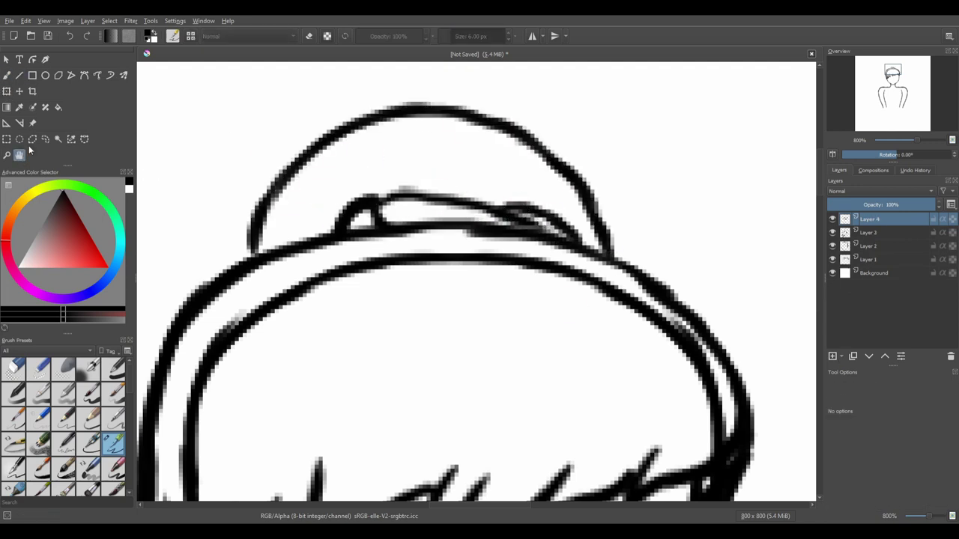
scroll(467, 262, down, 1)
drag(450, 479, 466, 261)
key(b)
drag(425, 183, 421, 374)
mouse_move(139, 172)
mouse_down()
mouse_move(269, 192)
mouse_move(317, 317)
mouse_up()
scroll(142, 177, down, 3)
scroll(450, 224, up, 3)
Add a layer and draw a narrow, curved closed-eye shape on the right half of the face
click(832, 356)
click(20, 154)
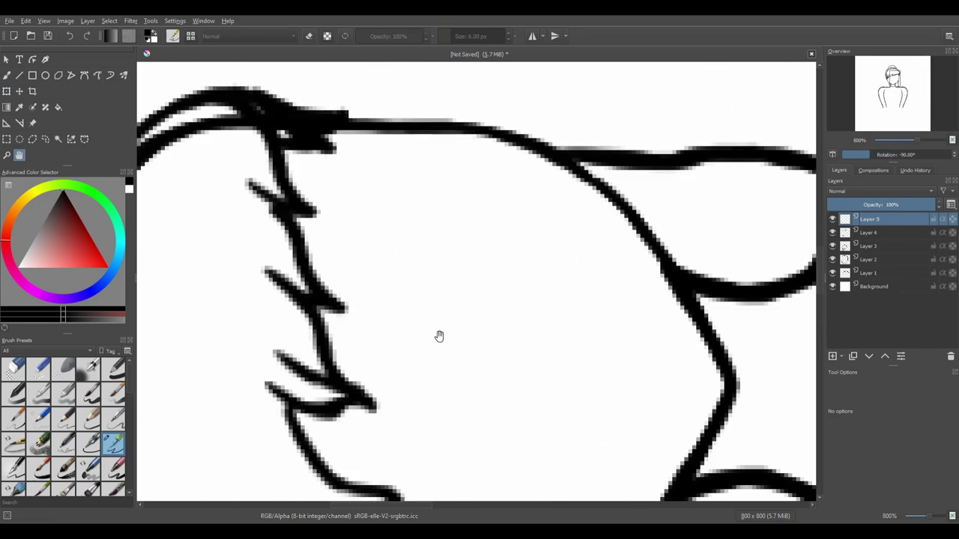
drag(439, 337, 402, 257)
key(b)
drag(438, 144, 426, 240)
mouse_move(405, 274)
mouse_down()
mouse_move(415, 143)
mouse_move(449, 129)
mouse_up()
key(ctrl+])
key(ctrl+])
key(ctrl+])
key(ctrl+])
key(ctrl+])
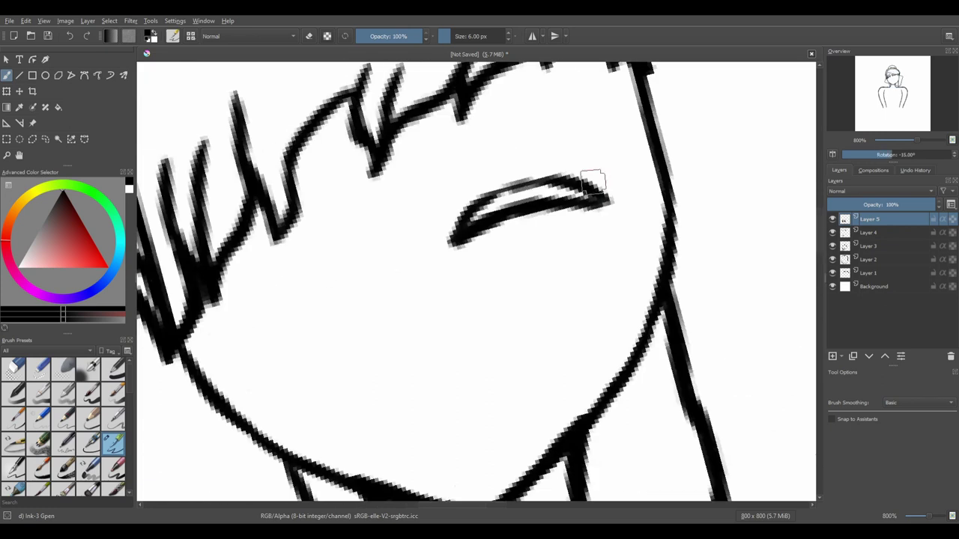
Extend the eye's outer corner into a pointed wing and erase the excess ink inside it
key(5)
mouse_move(678, 199)
mouse_down()
mouse_move(630, 213)
mouse_move(498, 214)
mouse_up()
click(14, 369)
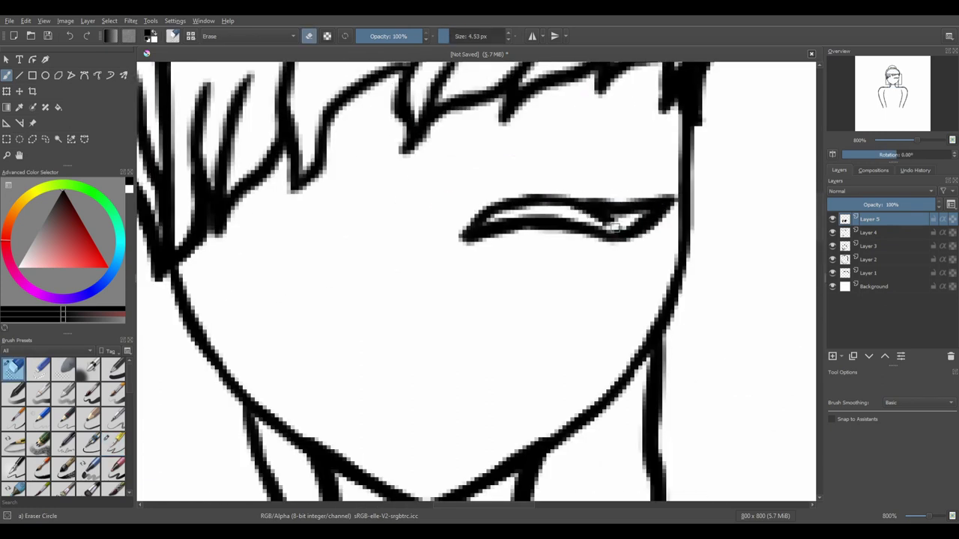
mouse_move(612, 227)
mouse_down()
mouse_move(291, 201)
mouse_move(605, 188)
mouse_move(289, 190)
mouse_up()
Duplicate the eye layer and place a mirrored copy on the left half of the face
key(ctrl+t)
key(ctrl+j)
key(Return)
scroll(379, 277, down, 2)
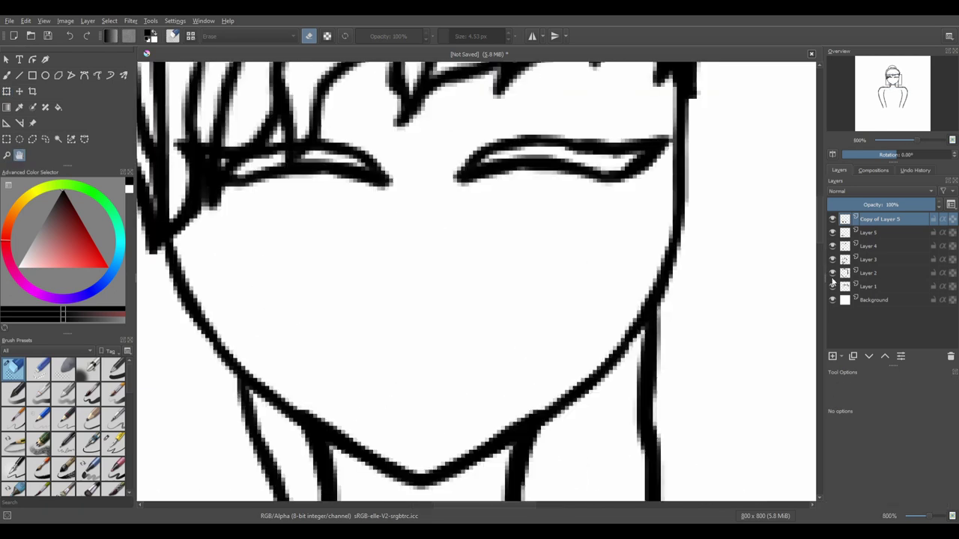
Add a layer and mark the nose as a small dot between the eyes using the Ink-3 Gpen brush
key(Insert)
key(6)
key(6)
key(6)
scroll(455, 257, up, 1)
click(113, 443)
click(387, 232)
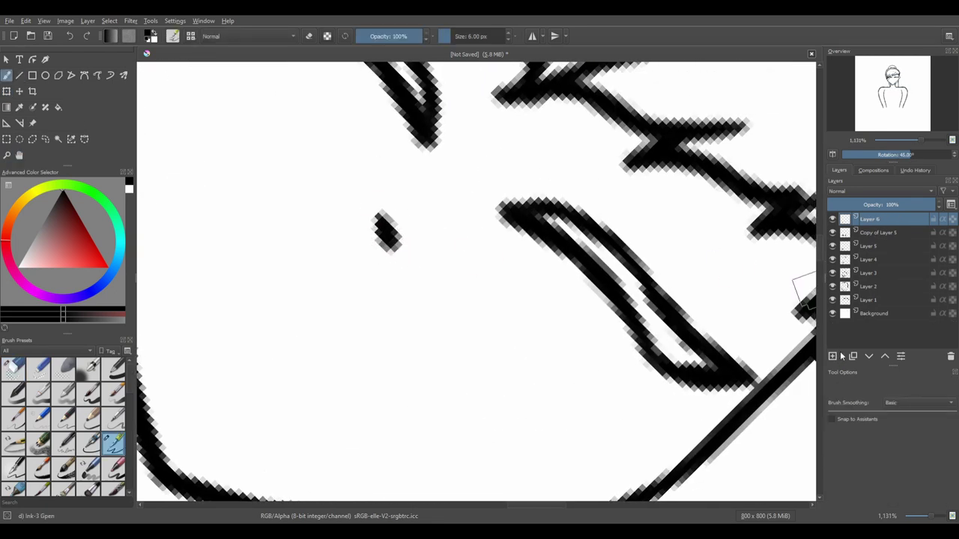
Add another layer and draw the mouth as a short curved line above the chin
click(840, 356)
key(4)
key(4)
key(4)
key(4)
key(4)
key(4)
key(4)
key(4)
key(4)
mouse_move(472, 172)
mouse_down()
mouse_move(495, 312)
mouse_move(493, 365)
mouse_up()
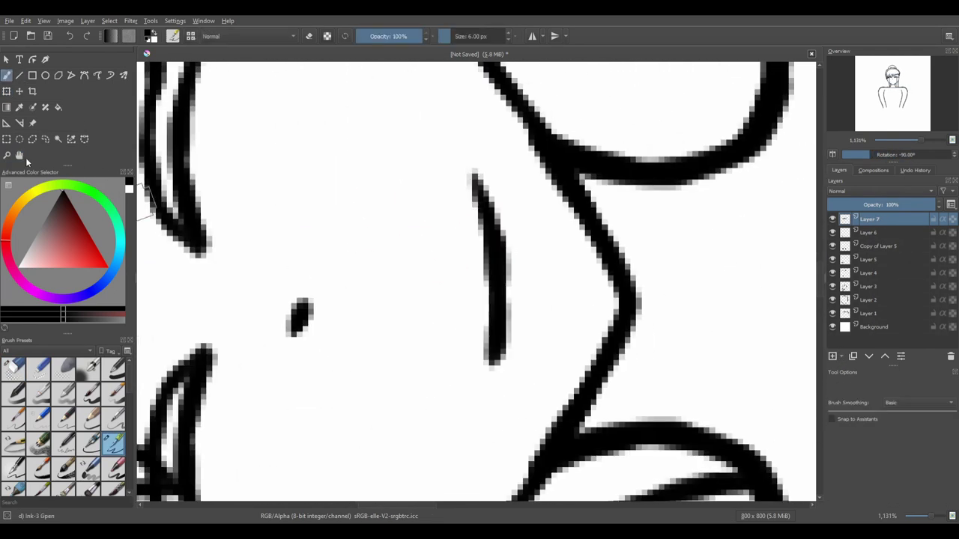
Turn on horizontal mirroring, add a layer and draw a double-lined V-neck collar below the neck
click(20, 155)
key(5)
scroll(449, 285, down, 5)
drag(449, 225, 490, 353)
click(532, 36)
scroll(400, 265, up, 5)
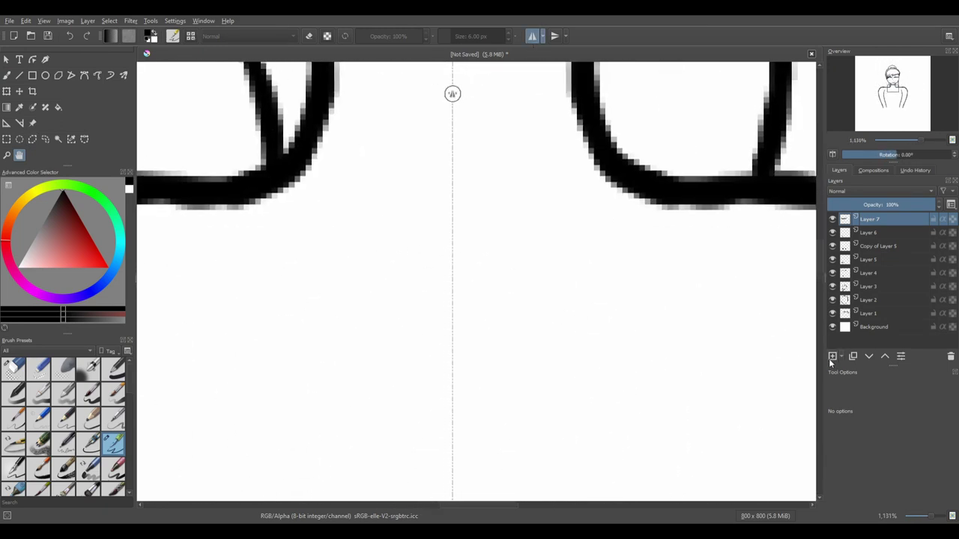
click(832, 357)
drag(578, 443, 275, 124)
drag(539, 505, 236, 180)
Erase the line ends crossing below the V-neck collar's point and turn mirroring off
click(532, 36)
scroll(363, 166, up, 2)
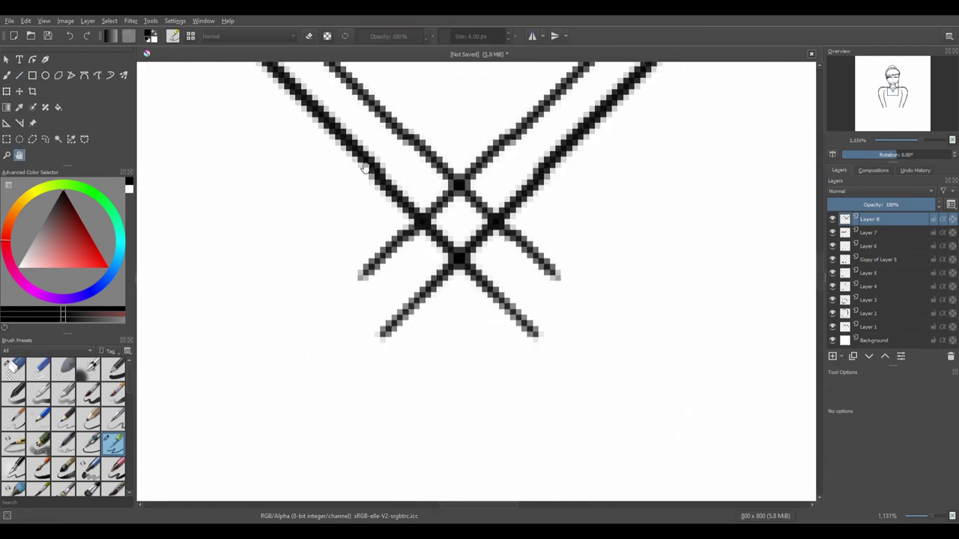
mouse_move(381, 329)
mouse_down()
mouse_move(405, 370)
mouse_move(379, 274)
mouse_move(461, 284)
mouse_move(362, 298)
mouse_up()
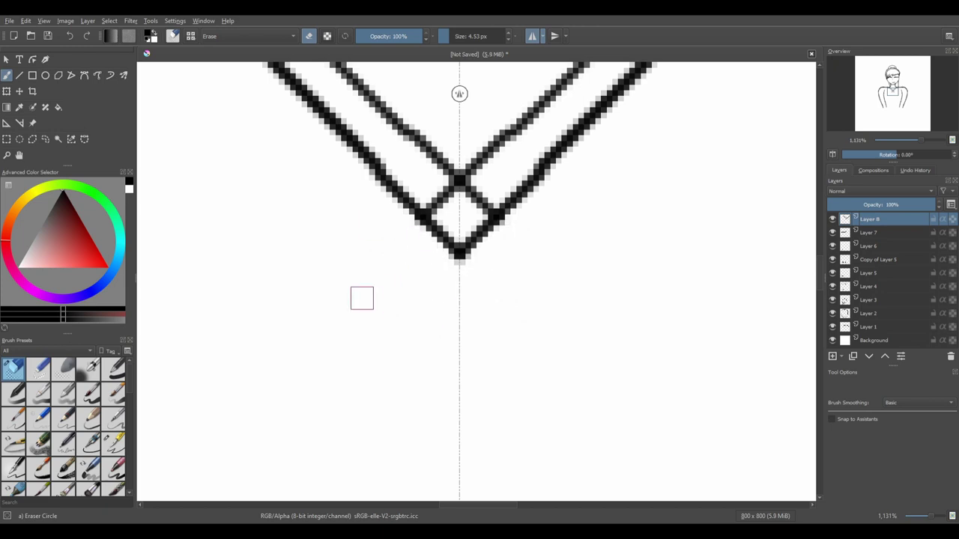
click(20, 155)
scroll(457, 229, down, 6)
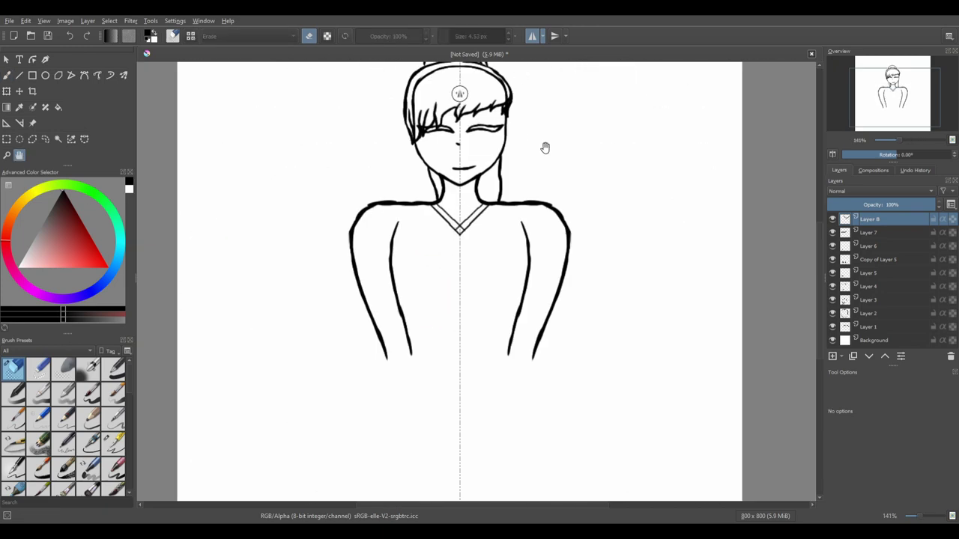
drag(545, 149, 546, 197)
click(532, 36)
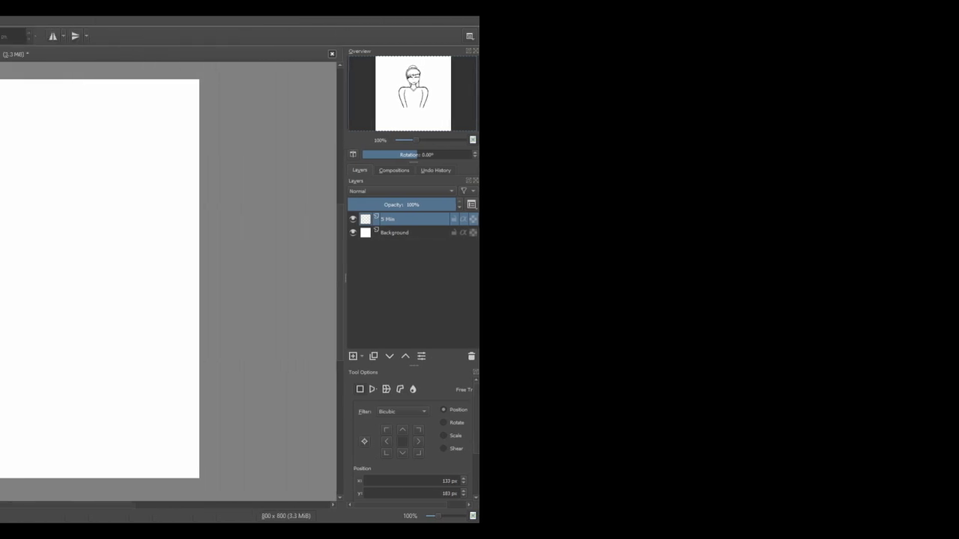
Scale down the sketch on the 5 Min layer and move it to the canvas's upper-left corner
scroll(322, 148, up, 1)
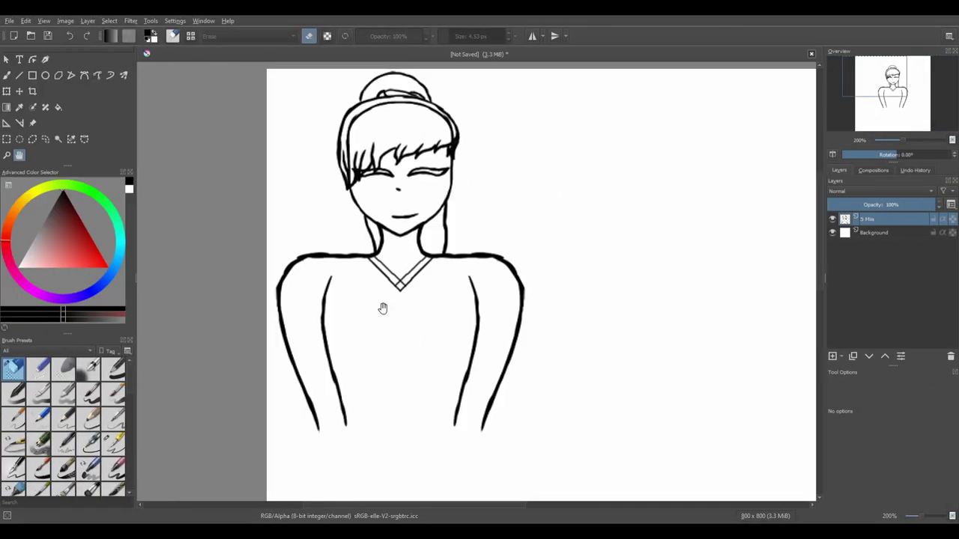
scroll(395, 274, down, 1)
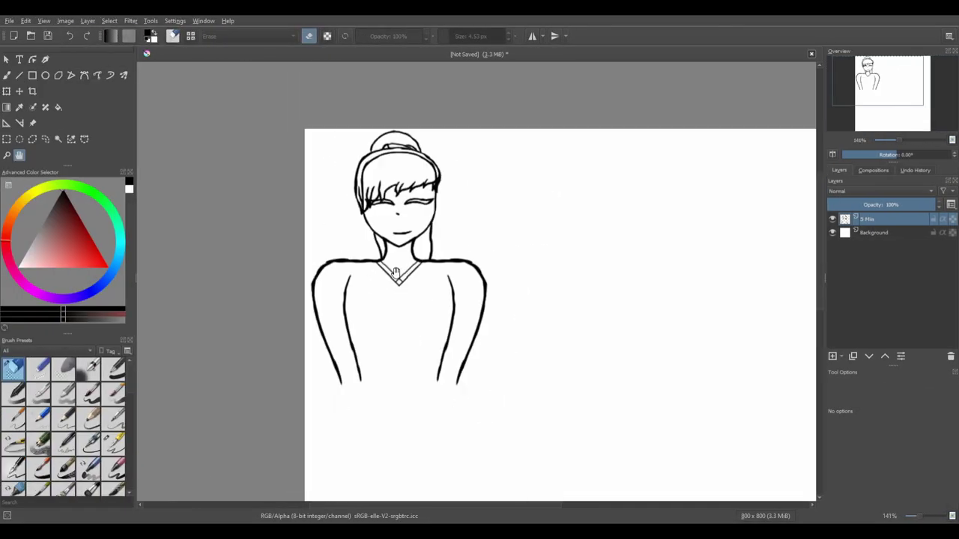
drag(531, 333, 413, 256)
scroll(419, 264, down, 1)
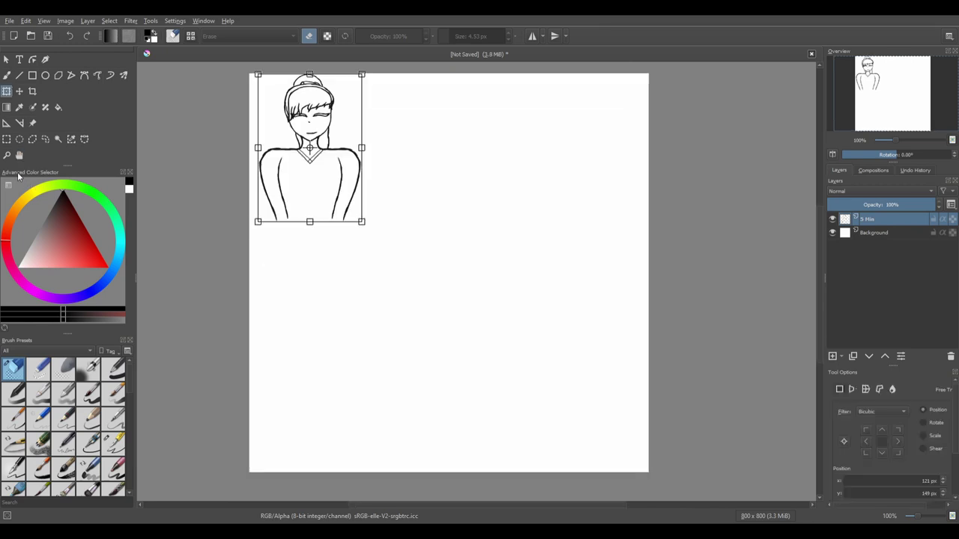
key(Return)
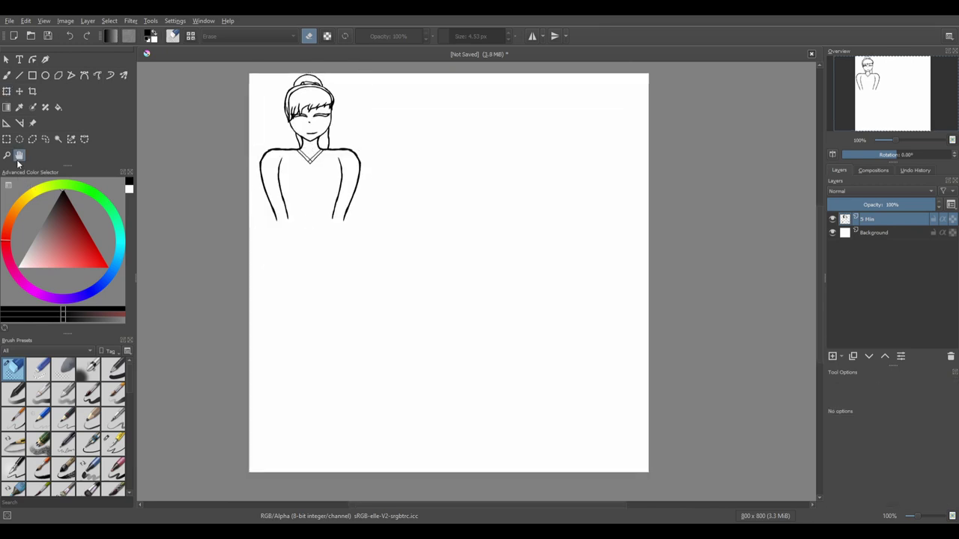
Add a new layer above the 5 Min layer and hide the 5 Min sketch
click(832, 356)
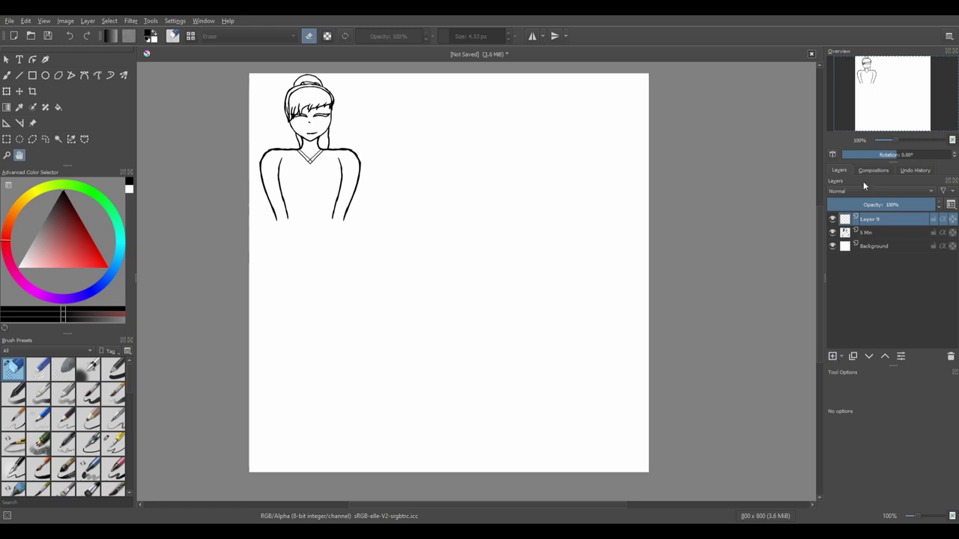
click(831, 232)
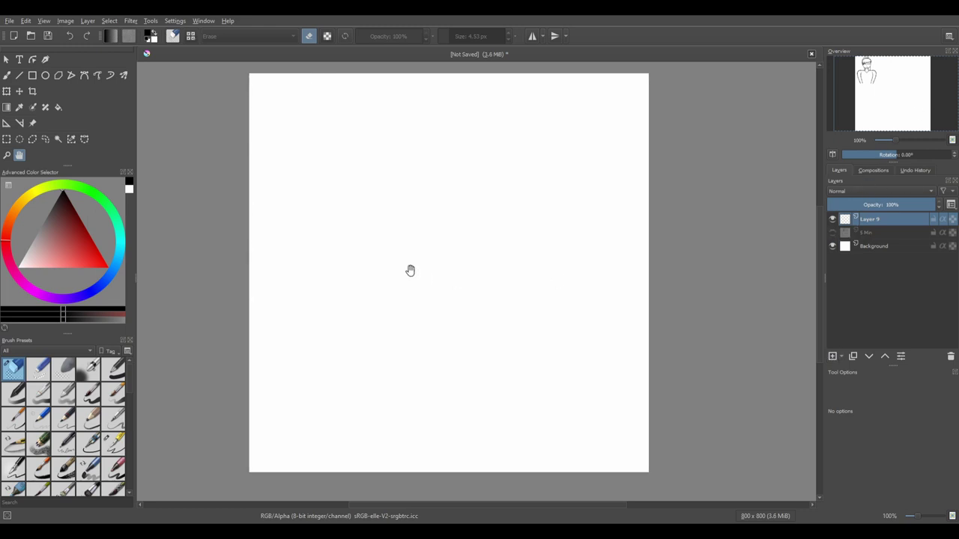
With the Ink-3 Gpen brush and horizontal mirroring on, draw a straight-lined, pointed jaw guide at 56% opacity
click(113, 444)
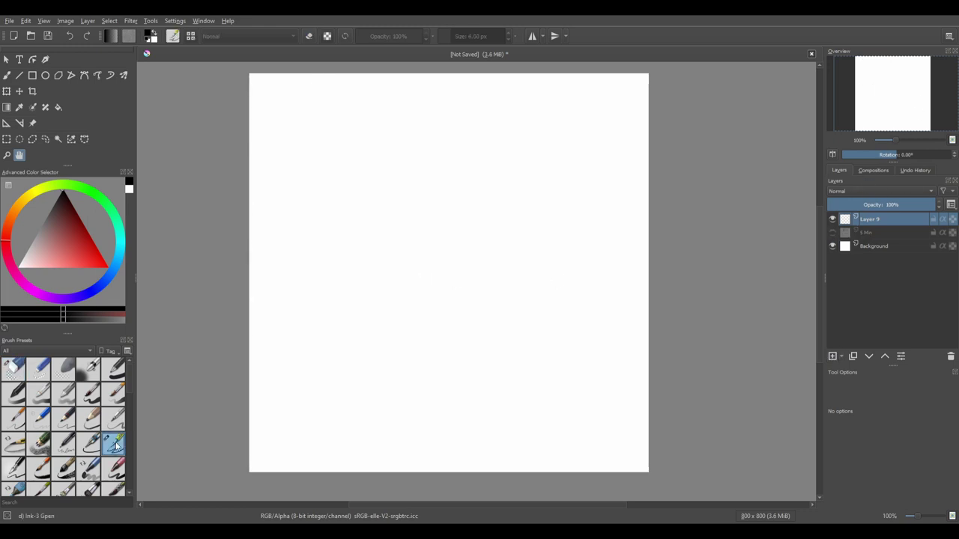
click(532, 36)
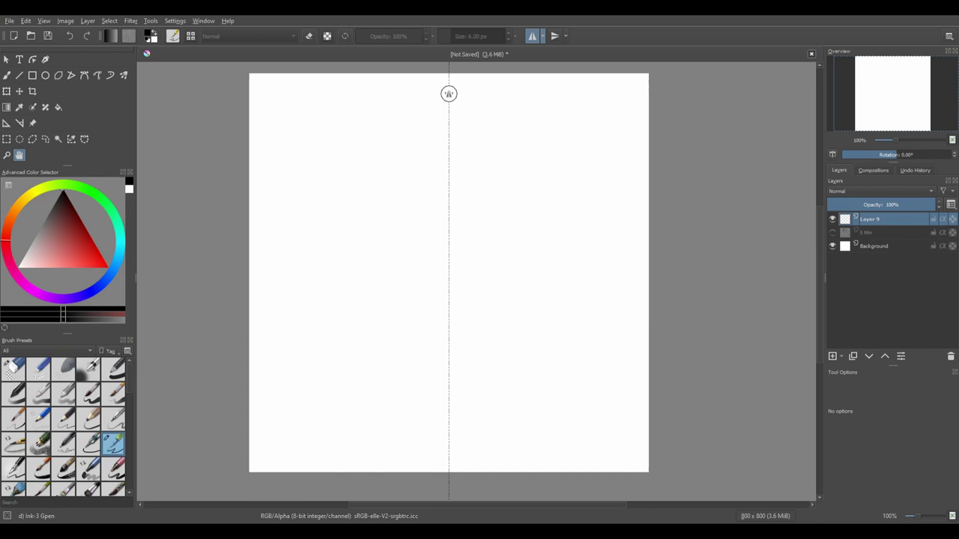
scroll(445, 216, up, 3)
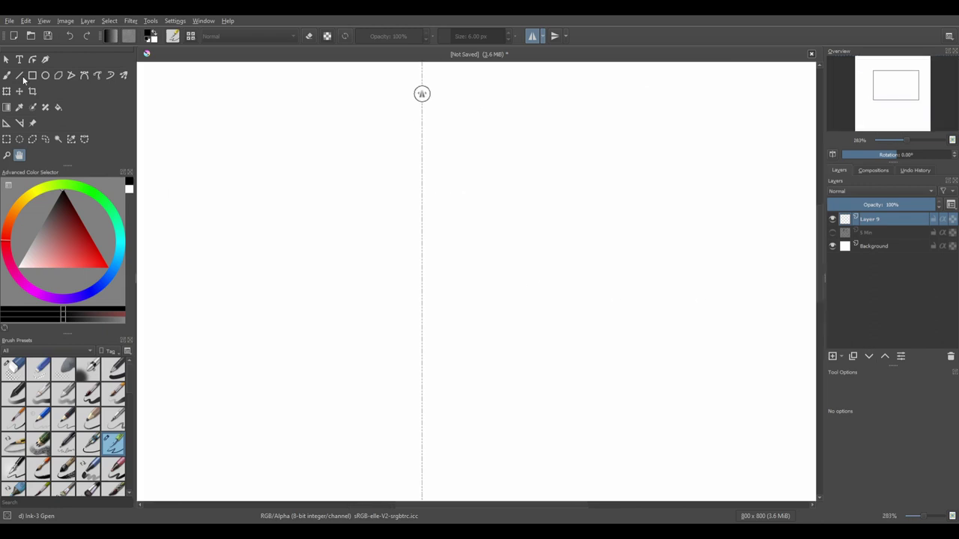
click(19, 75)
mouse_move(310, 139)
mouse_down()
mouse_move(310, 310)
mouse_move(422, 395)
mouse_move(380, 223)
mouse_up()
scroll(381, 222, up, 2)
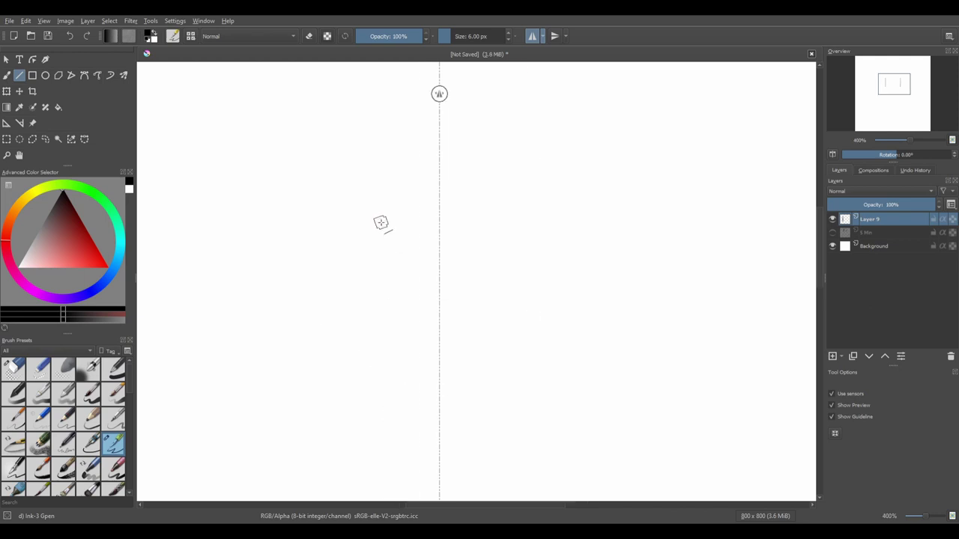
drag(344, 143, 343, 284)
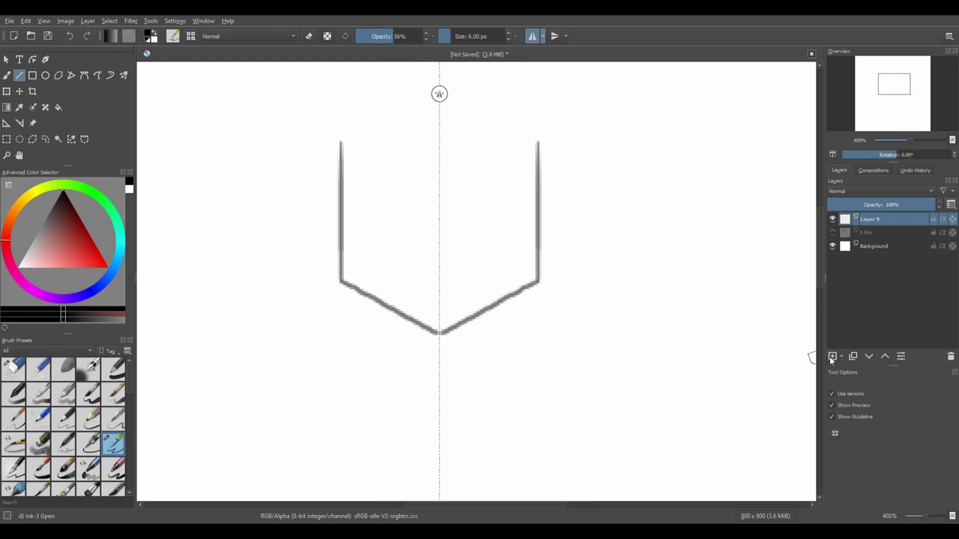
Add a layer and draw a rounded head outline with a pointed chin over the jaw guide at full opacity
scroll(363, 273, up, 2)
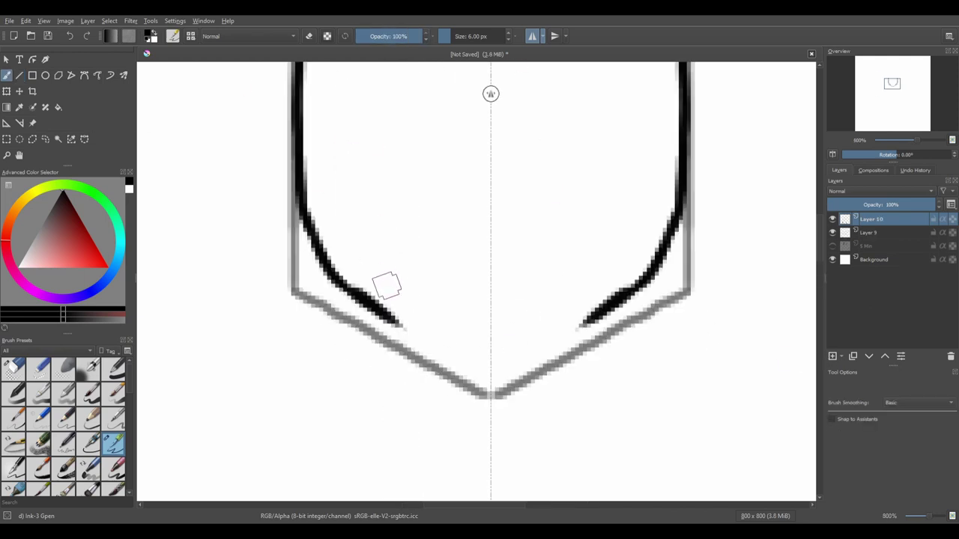
mouse_move(387, 280)
mouse_down()
mouse_move(398, 260)
mouse_move(315, 224)
mouse_move(163, 183)
mouse_move(164, 202)
mouse_up()
key(b)
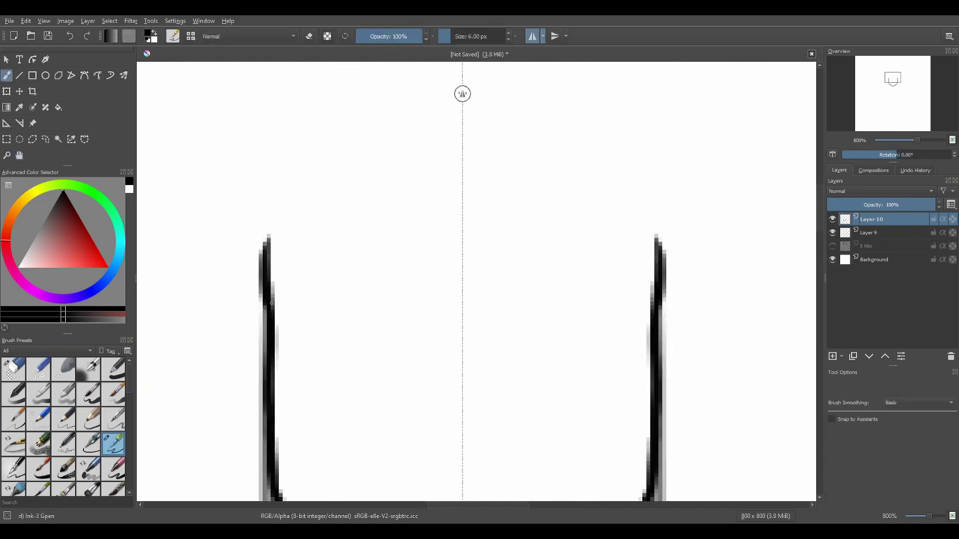
scroll(272, 302, up, 2)
mouse_move(272, 302)
mouse_down()
mouse_move(424, 175)
mouse_move(462, 170)
mouse_up()
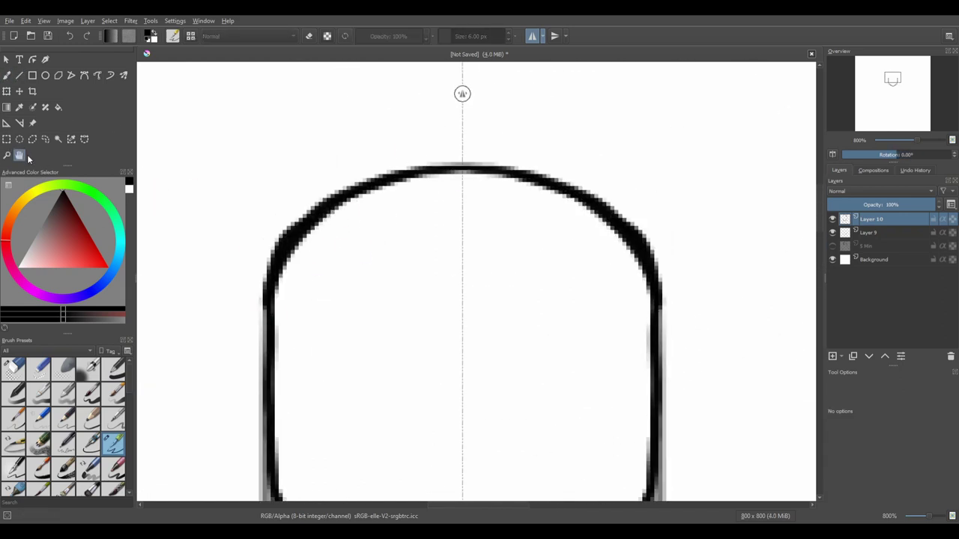
Remove the angular jaw guide from Layer 9 beneath the inked head outline
scroll(367, 277, down, 1)
key(Page_Down)
click(13, 367)
key(Delete)
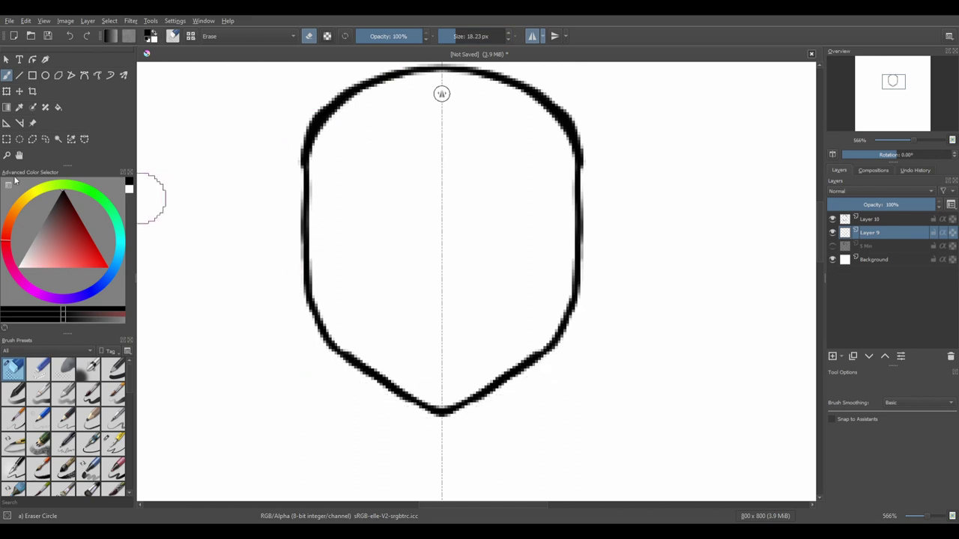
Draw the mirrored neck, shoulders and outer arm lines below the head on Layer 9
drag(558, 501, 531, 291)
key(/)
drag(384, 227, 323, 231)
drag(225, 254, 460, 246)
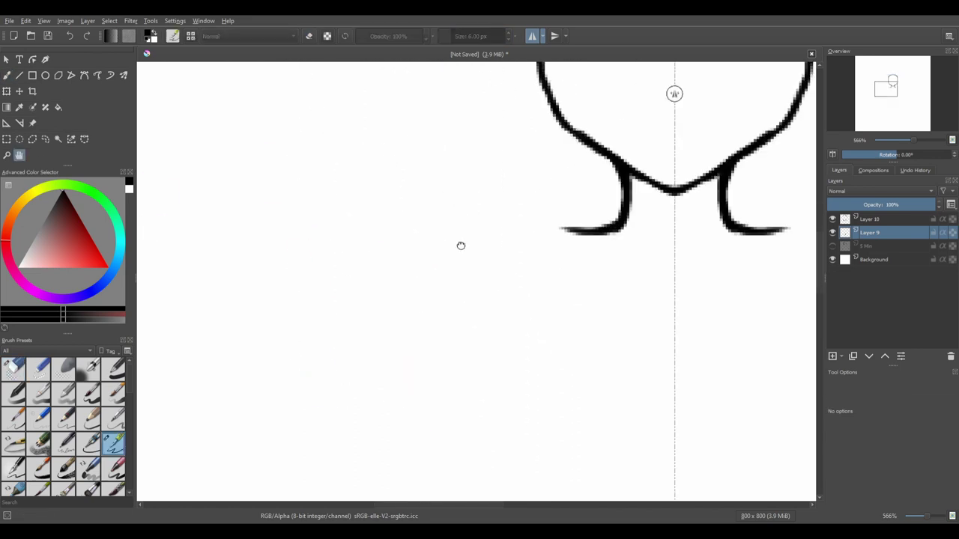
mouse_move(616, 225)
mouse_down()
mouse_move(550, 226)
mouse_move(392, 327)
mouse_move(390, 483)
mouse_move(263, 188)
mouse_move(272, 396)
mouse_up()
key(minus)
key(b)
Draw mirrored curved torso sides inside the arms, undoing and redrawing the strokes until they narrow at the waist
drag(310, 148, 316, 291)
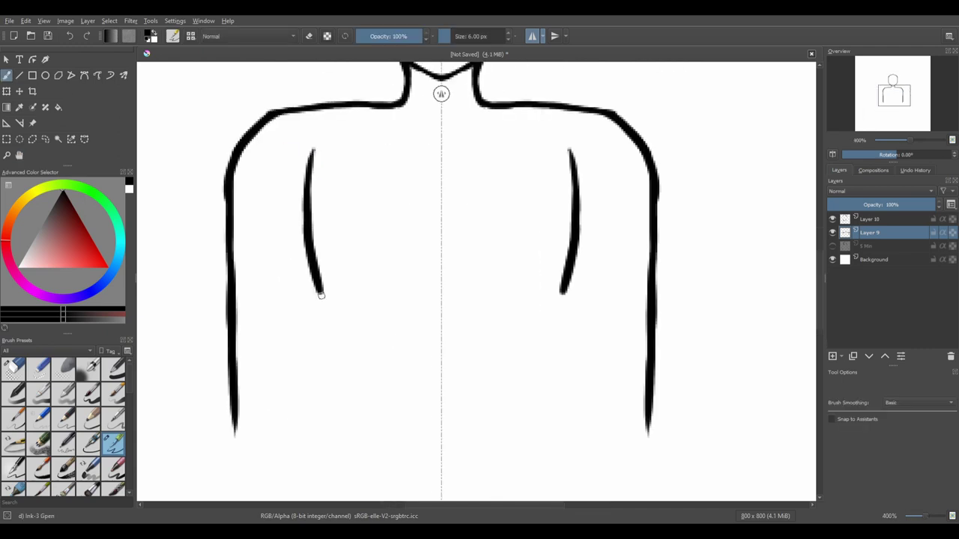
key(ctrl+z)
drag(306, 142, 349, 405)
key(ctrl+z)
mouse_move(324, 133)
mouse_down()
mouse_move(327, 301)
mouse_move(351, 380)
mouse_up()
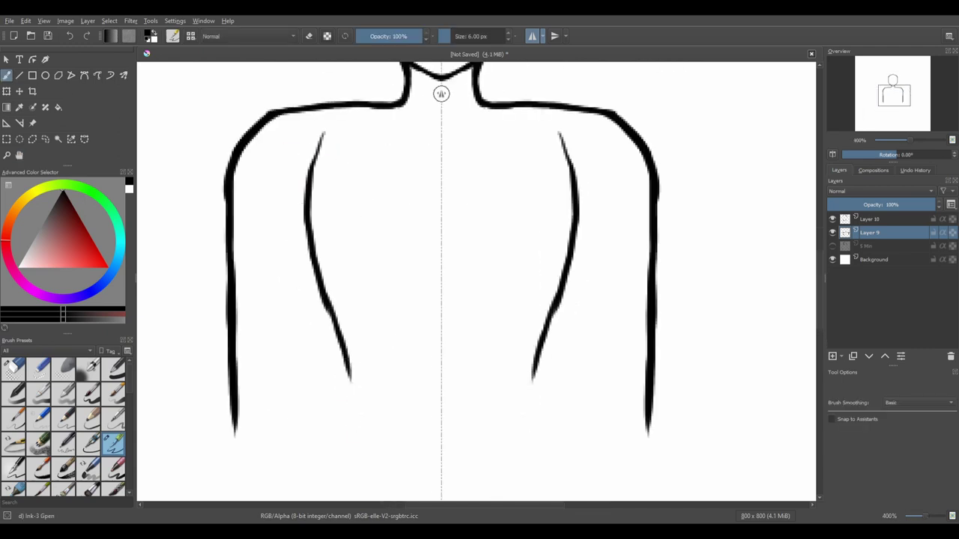
key(ctrl+z)
mouse_move(334, 154)
mouse_down()
mouse_move(317, 247)
mouse_move(359, 416)
mouse_move(335, 356)
mouse_up()
key(ctrl+z)
key(ctrl+z)
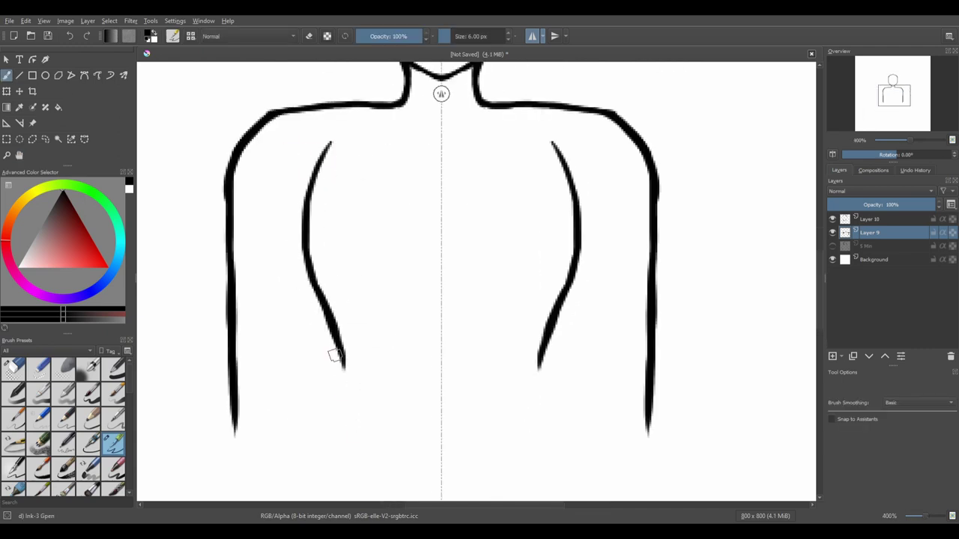
Erase the straight outer arm lines and redraw them curving inward below the shoulders
key(e)
mouse_move(225, 438)
mouse_down()
mouse_move(210, 337)
mouse_move(225, 214)
mouse_up()
drag(241, 49, 267, 278)
scroll(536, 279, up, 1)
Add a layer, turn mirroring off and draw a jagged, slanted fringe across the forehead with the Ink-3 Gpen brush
click(831, 356)
scroll(437, 214, up, 1)
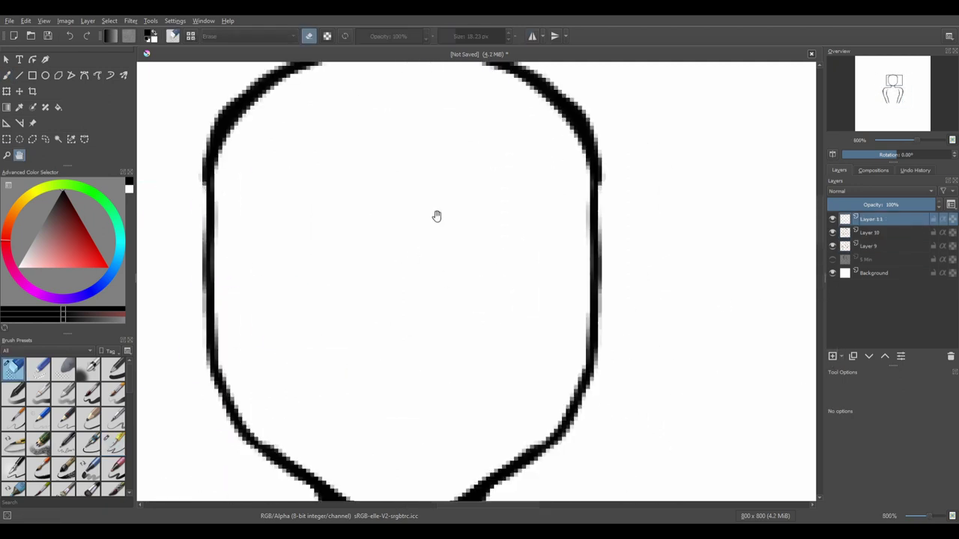
key(4)
key(5)
click(113, 444)
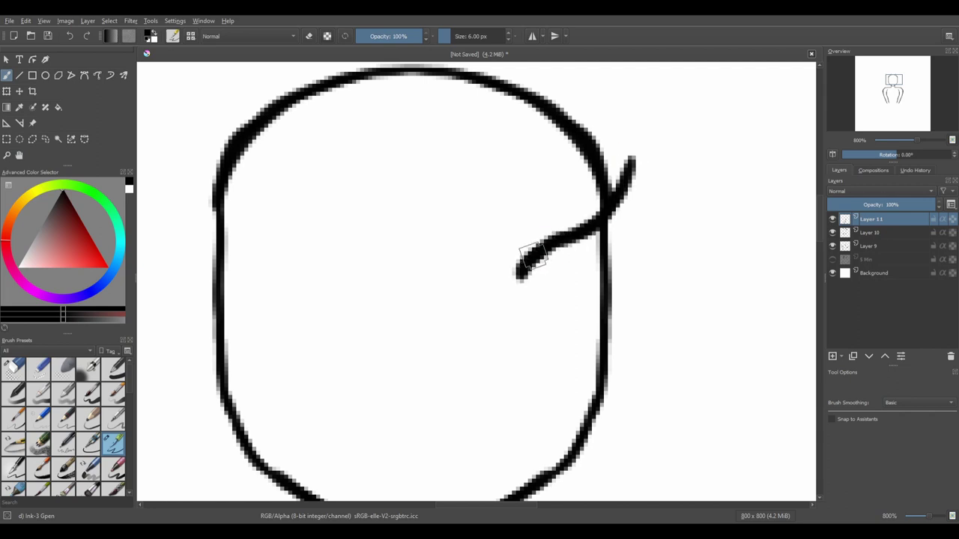
drag(404, 259, 299, 328)
drag(341, 226, 313, 267)
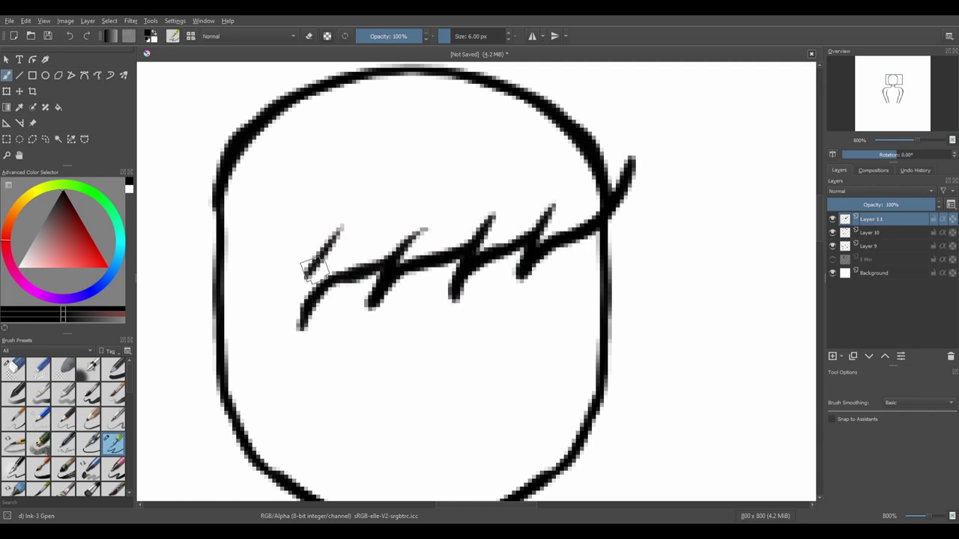
Draw the outer hair contour around the top of the head, redrawing the upper stroke to join the fringe ends
mouse_move(211, 321)
mouse_down()
mouse_move(207, 133)
mouse_move(255, 75)
mouse_up()
drag(247, 175, 501, 163)
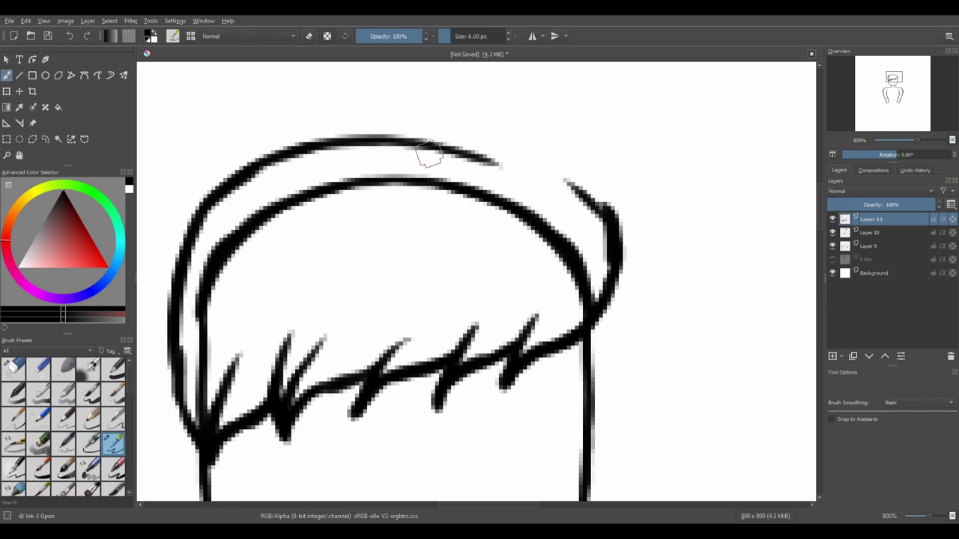
key(ctrl+z)
mouse_move(430, 154)
mouse_down()
mouse_move(504, 160)
mouse_move(563, 215)
mouse_up()
Add another strand at the fringe's right end and erase the overlapping hair lines there with a smaller eraser
drag(419, 282, 267, 207)
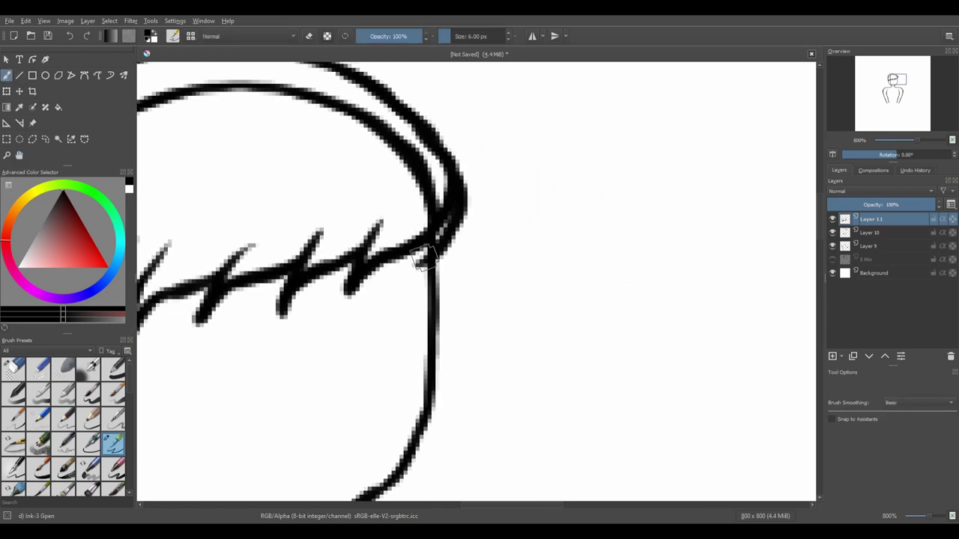
key(ctrl+z)
click(13, 368)
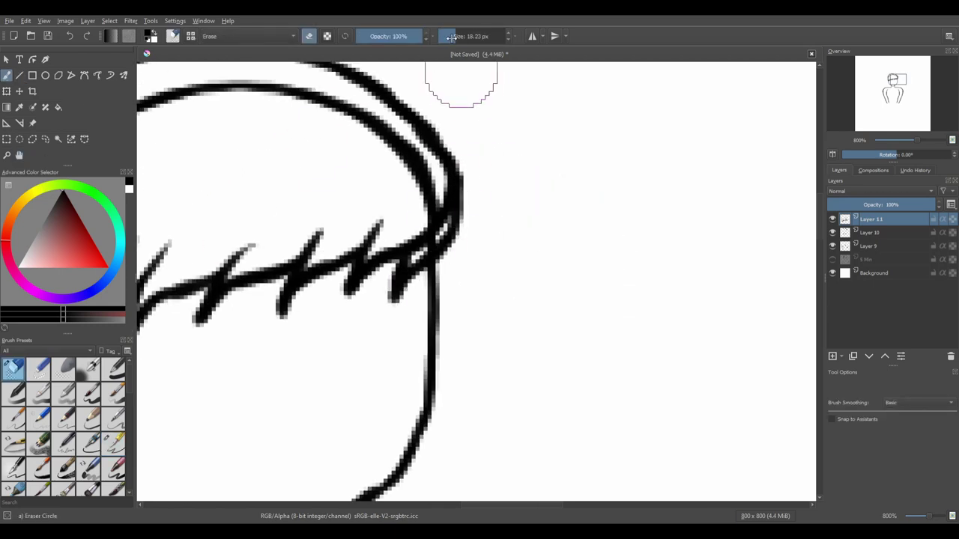
click(19, 155)
scroll(443, 278, down, 3)
scroll(443, 278, up, 3)
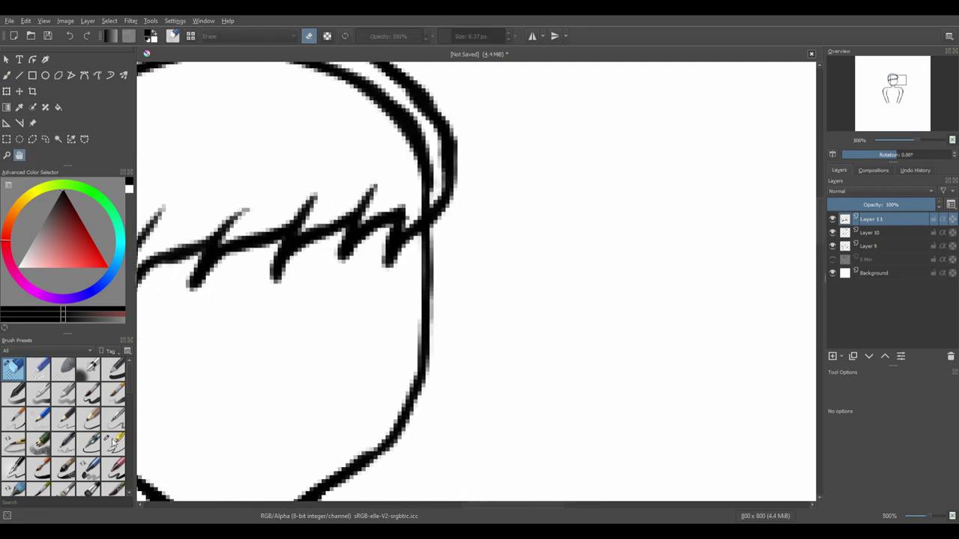
Add a layer, draw a small flat hair loop on top of the head and adjust it with Transform
click(113, 444)
click(19, 155)
mouse_move(233, 135)
mouse_down()
mouse_move(409, 313)
mouse_move(425, 294)
mouse_up()
scroll(408, 313, up, 1)
key(Insert)
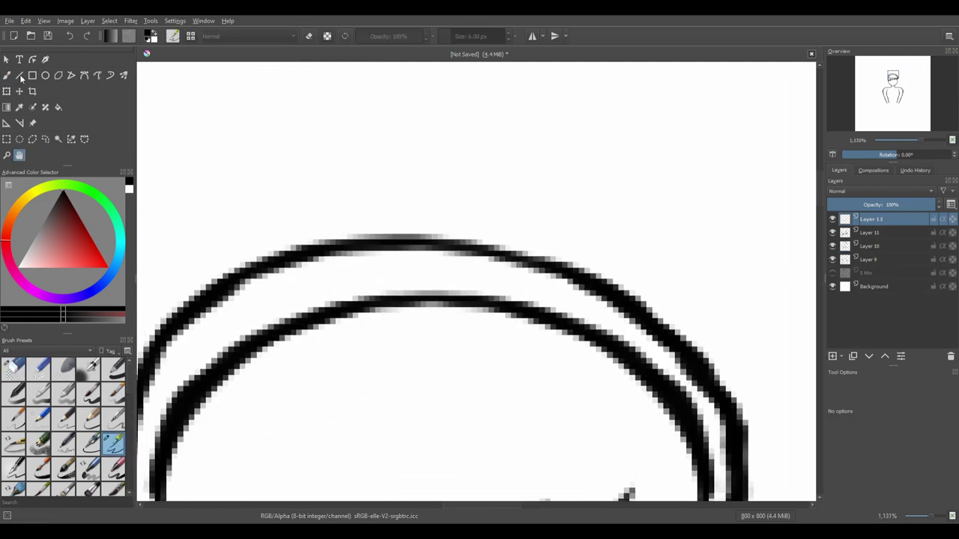
key(b)
mouse_move(405, 241)
mouse_down()
mouse_move(353, 221)
mouse_move(501, 229)
mouse_move(552, 253)
mouse_up()
key(ctrl+t)
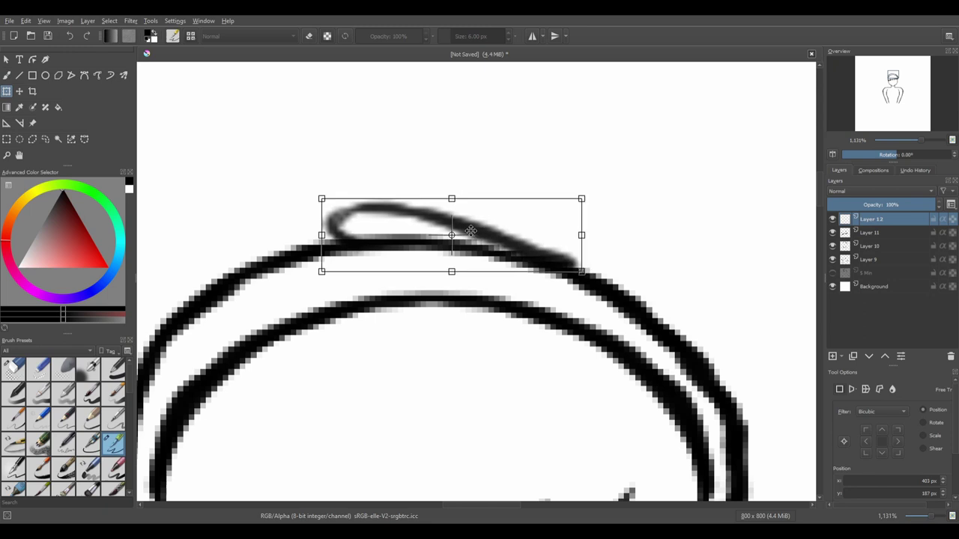
mouse_move(592, 206)
mouse_down()
mouse_move(610, 205)
mouse_move(577, 197)
mouse_up()
Draw a large rounded hair bun above the head around the small loop
key(b)
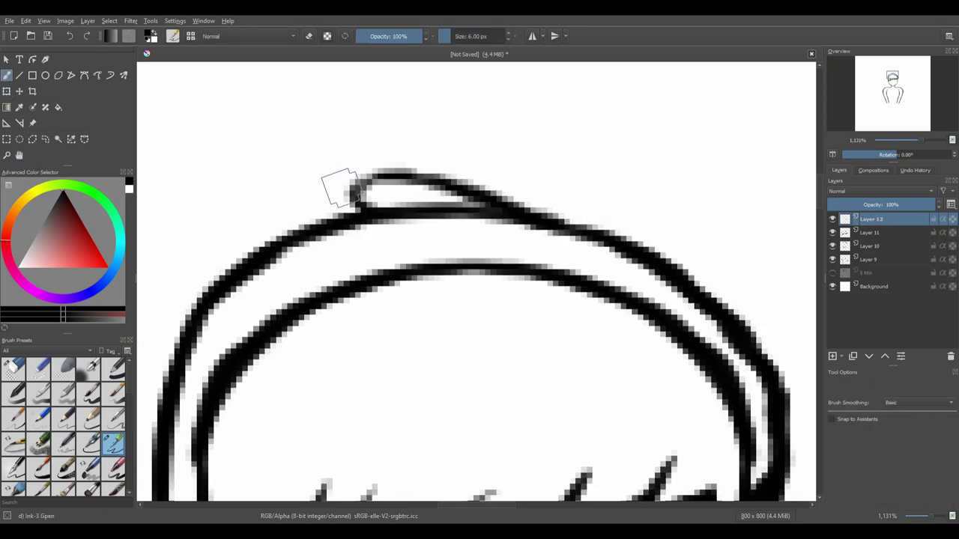
mouse_move(206, 266)
mouse_down()
mouse_move(472, 70)
mouse_move(659, 167)
mouse_move(663, 259)
mouse_up()
scroll(538, 341, down, 4)
scroll(539, 341, up, 3)
Try a loose hair strand running from the right side of the jaw down to the shoulder
key(b)
drag(481, 197, 502, 299)
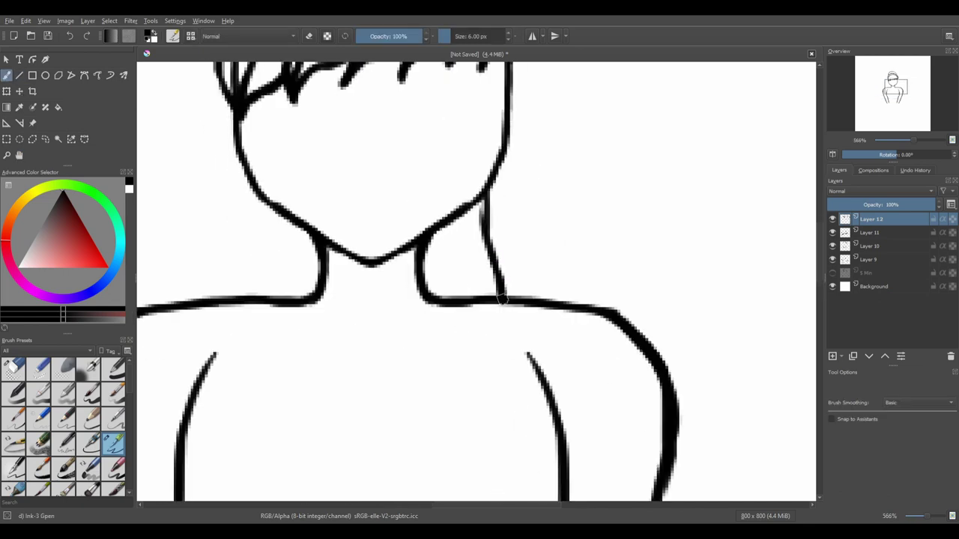
key(h)
scroll(401, 277, down, 4)
scroll(382, 260, up, 5)
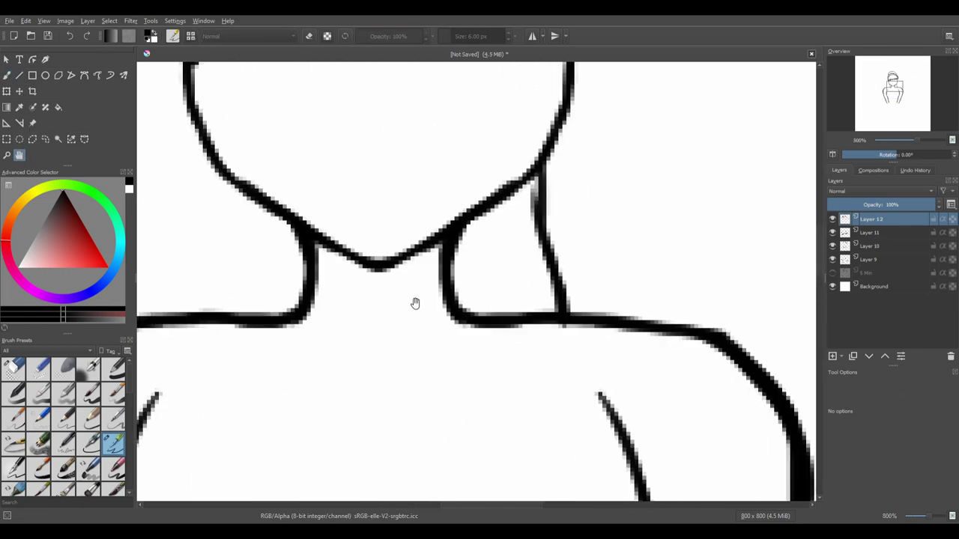
scroll(413, 304, down, 3)
Merge the bun layer into the hair layer below and add a new layer on top
key(ctrl+e)
key(Insert)
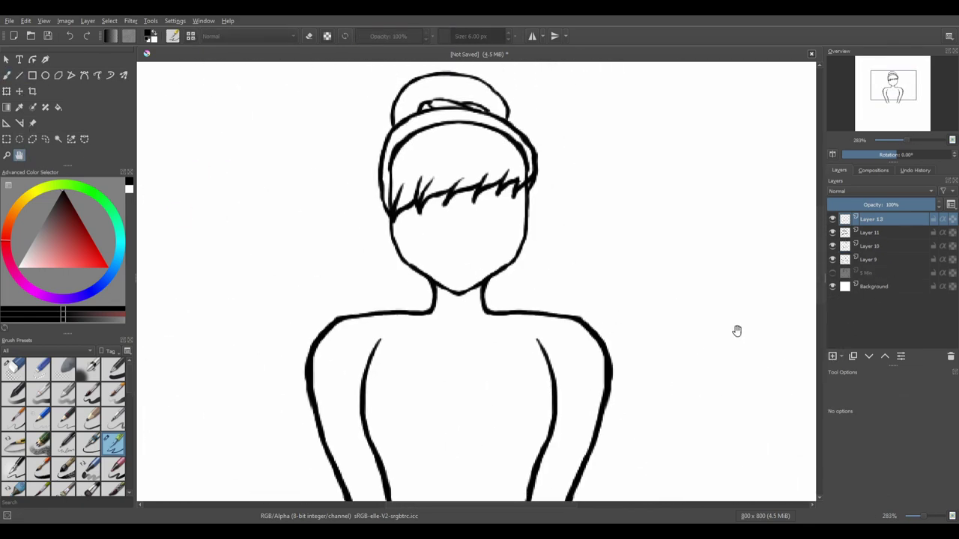
Draw a thin double-lined crescent on the right half of the face as the base of an eye
key(ctrl+[)
key(ctrl+[)
key(ctrl+[)
key(ctrl+[)
key(ctrl+[)
key(ctrl+[)
scroll(414, 283, up, 2)
key(b)
scroll(381, 182, up, 2)
key(h)
drag(152, 183, 41, 105)
key(b)
drag(367, 247, 392, 310)
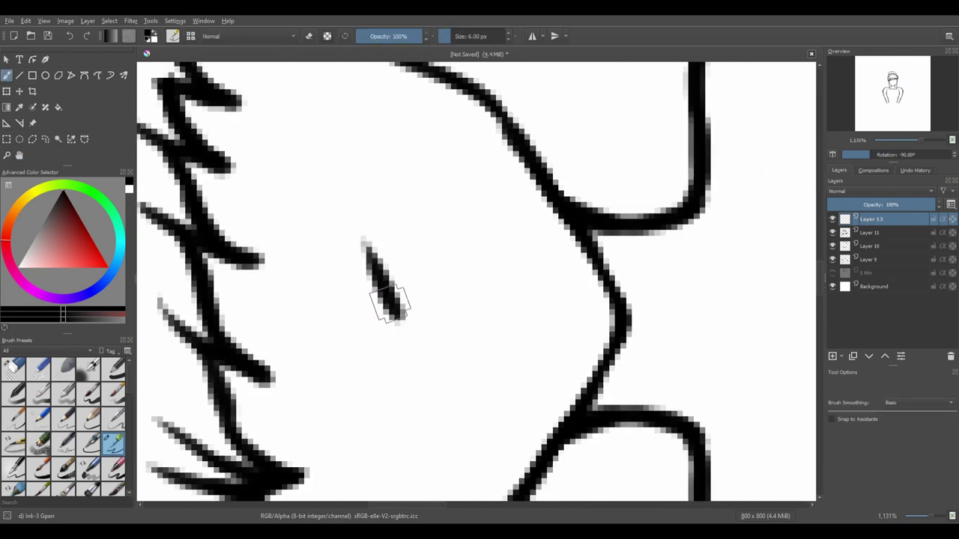
mouse_move(360, 217)
mouse_down()
mouse_move(392, 332)
mouse_move(406, 215)
mouse_up()
key(ctrl+z)
drag(423, 356, 386, 177)
key(5)
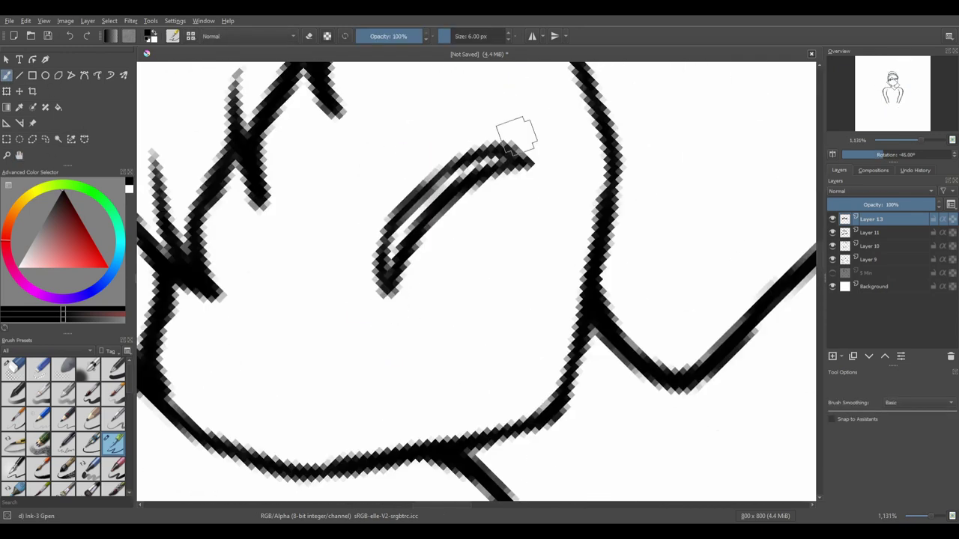
Extend the crescent into a pointed outer eye corner and erase its original end line inside the corner
drag(539, 187, 659, 172)
key(ctrl+z)
drag(554, 181, 670, 191)
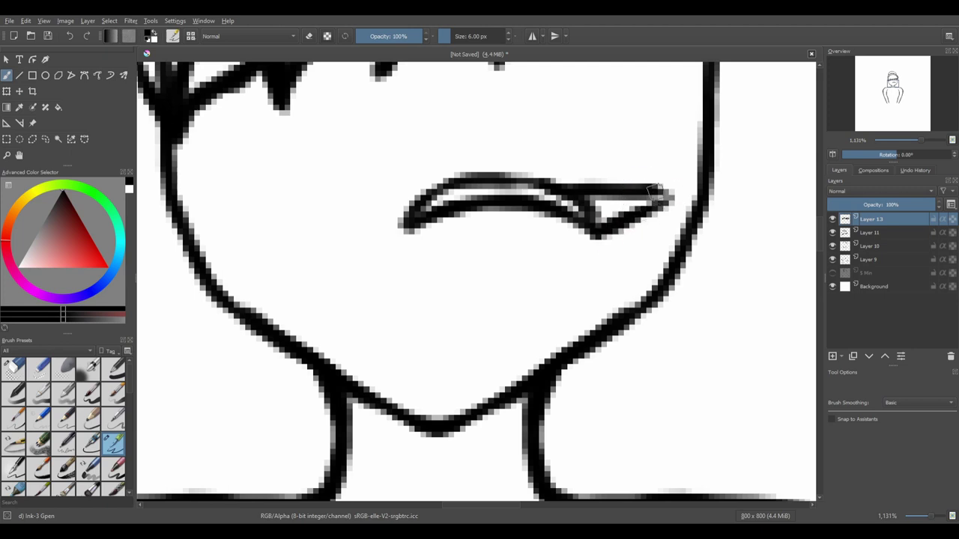
key(ctrl+z)
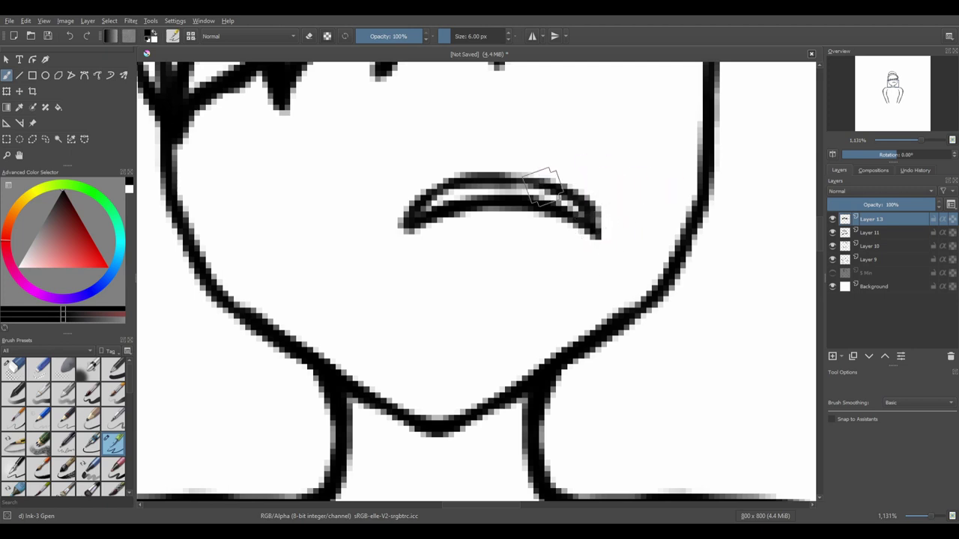
drag(621, 216, 593, 238)
key(e)
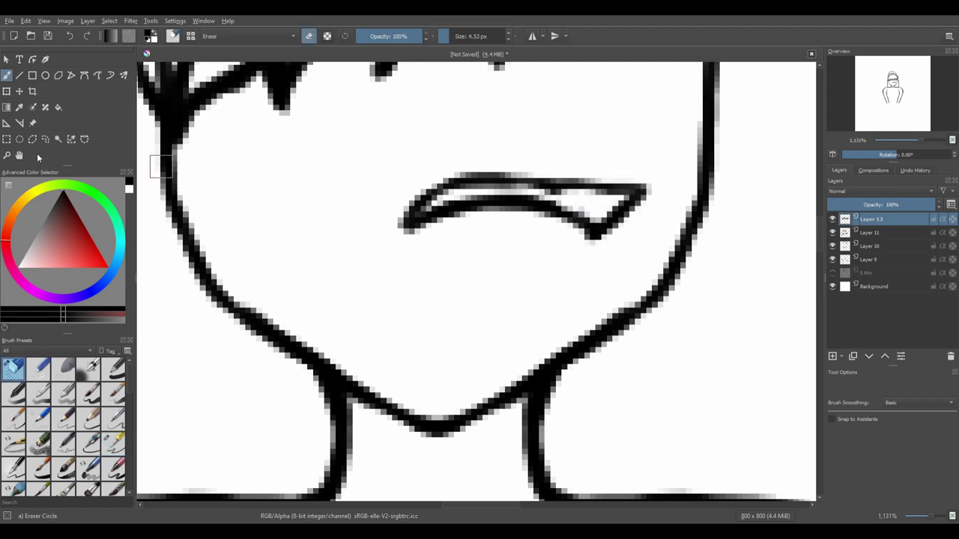
Move the eye shape up to just beneath the fringe on the right half of the face
key(minus)
key(minus)
key(minus)
key(ctrl+t)
drag(501, 284, 501, 214)
key(Return)
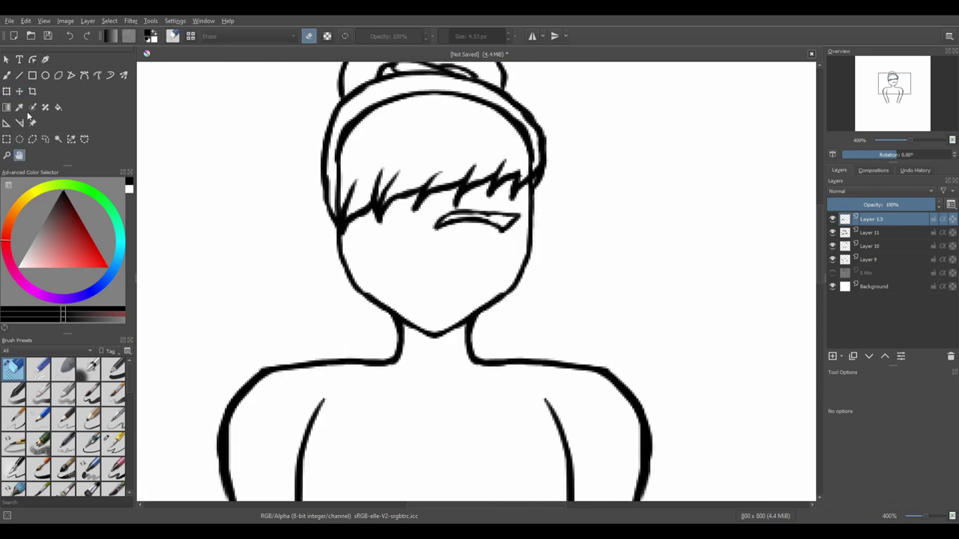
Flip the eye vertically, then duplicate its layer and place a mirrored copy on the left half of the face
key(ctrl+t)
key(ctrl+j)
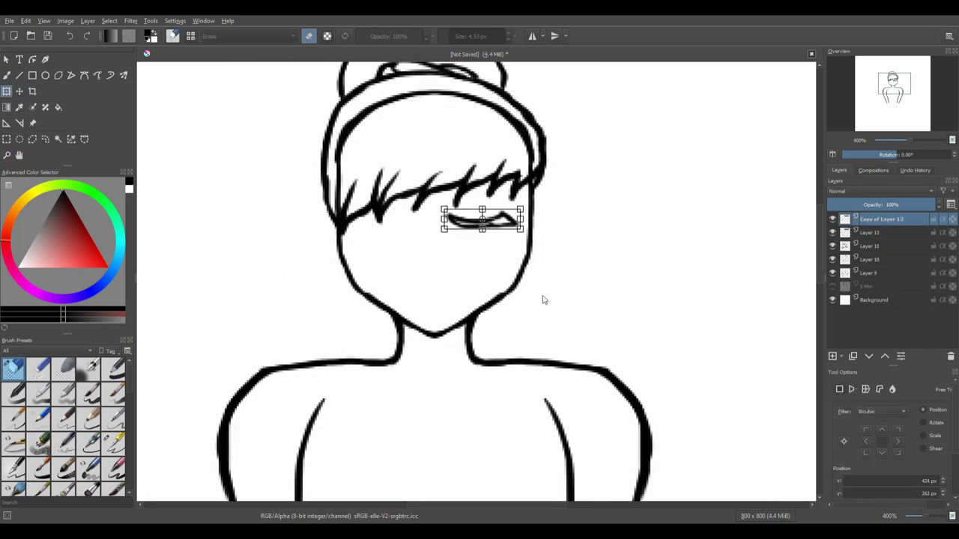
drag(502, 221, 407, 217)
key(Return)
Merge the mirrored eye copy into the layer below and draw a short slanted nose stroke mid-face on a new layer
click(869, 223)
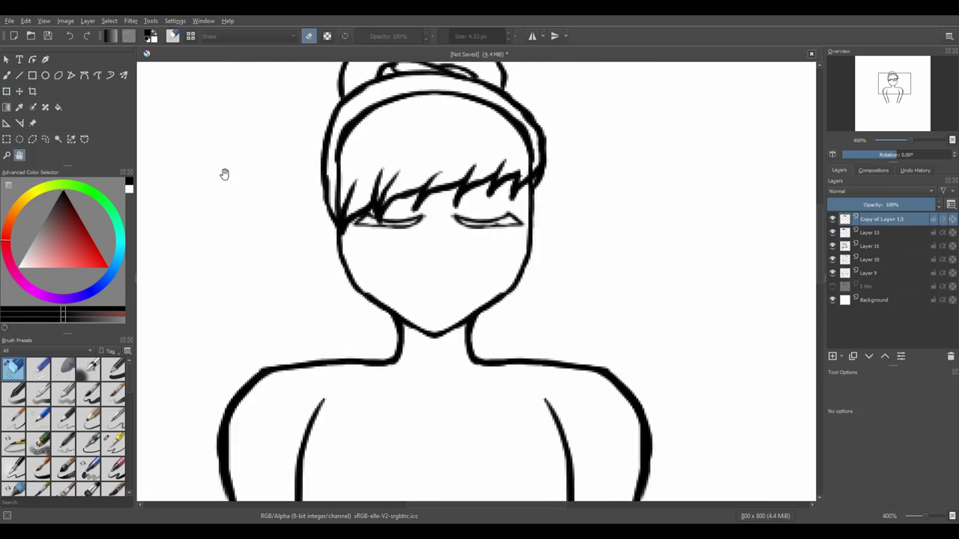
key(plus)
key(plus)
key(plus)
key(ctrl+bracketright)
key(ctrl+bracketright)
key(ctrl+bracketright)
key(b)
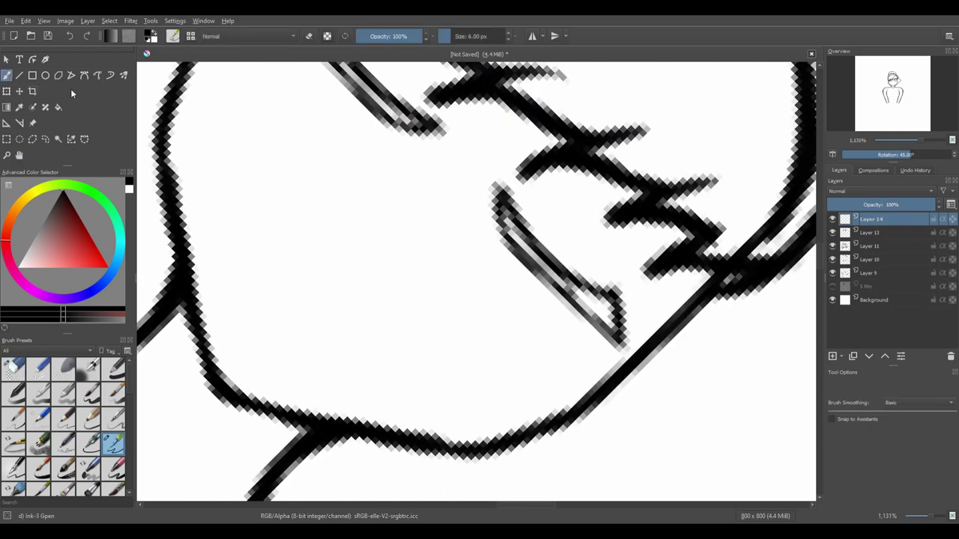
key(5)
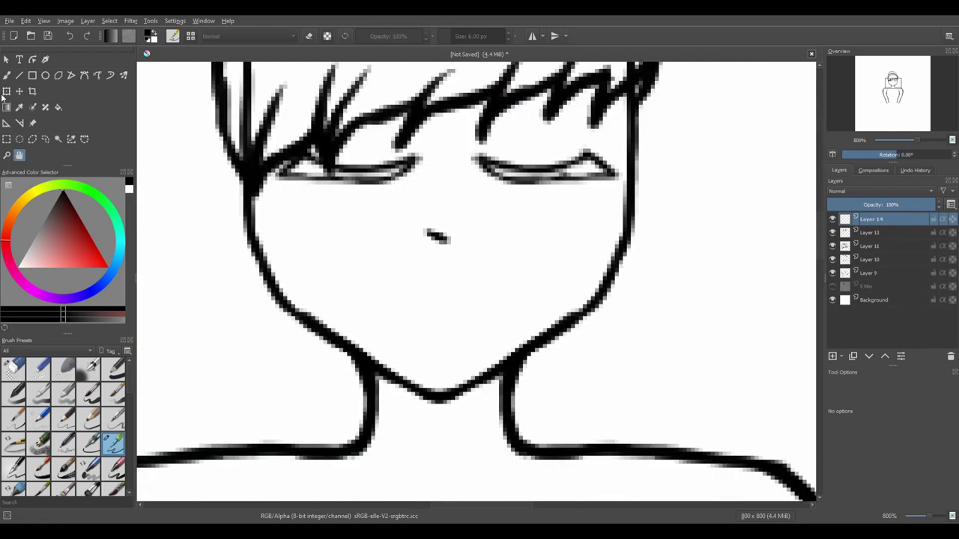
key(ctrl+t)
key(plus)
key(Return)
Draw a gently curved mouth line between the nose and chin on its own layer
key(minus)
key(minus)
key(minus)
key(ctrl+bracketleft)
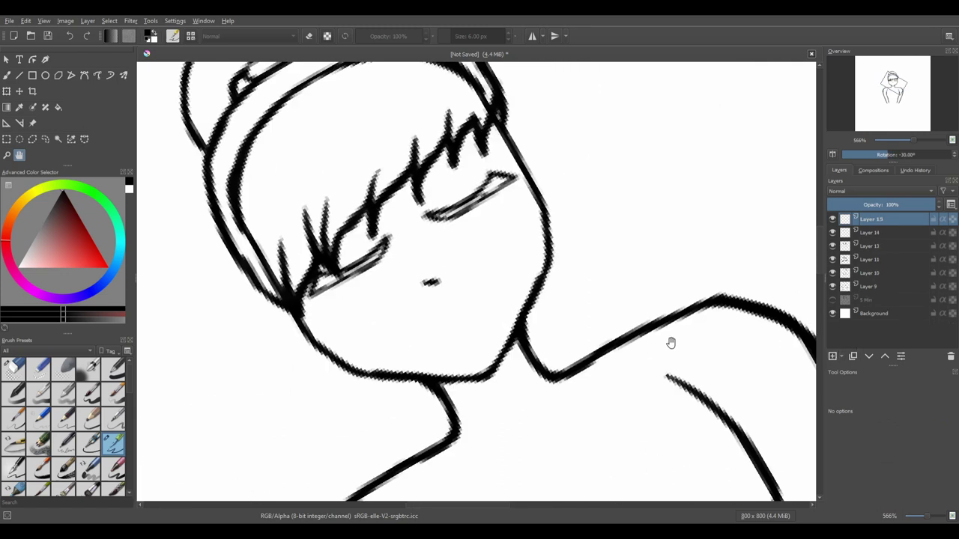
key(plus)
key(plus)
key(ctrl+bracketleft)
key(Insert)
key(v)
drag(402, 167, 450, 317)
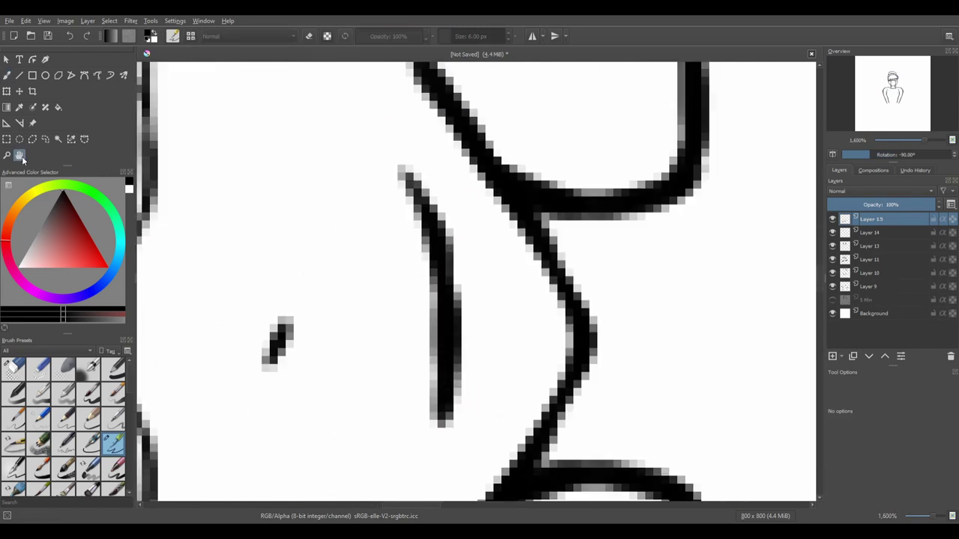
Thin the underside of the curved mouth line with the eraser
key(5)
key(minus)
key(minus)
key(minus)
key(ctrl+t)
key(Return)
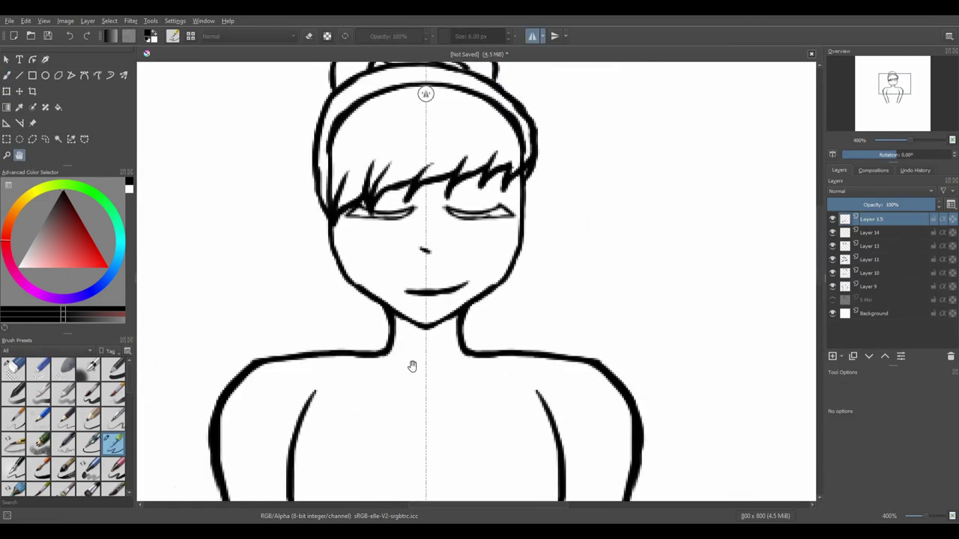
key(plus)
key(plus)
key(b)
key(e)
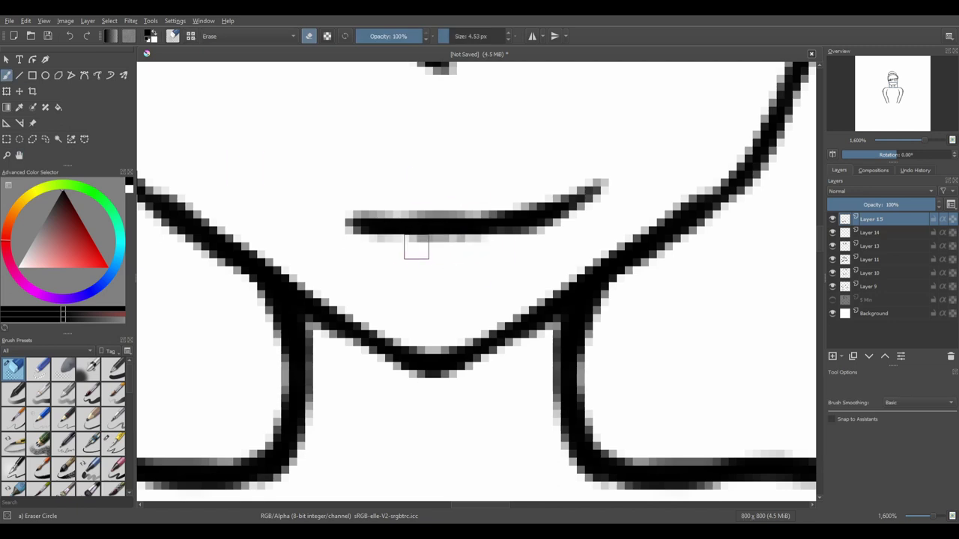
drag(415, 247, 480, 241)
On a new layer with horizontal mirroring on, draw two mirrored diagonals from the base of the neck, crossing as a double V neckline
key(minus)
key(minus)
key(minus)
key(minus)
key(plus)
key(plus)
key(plus)
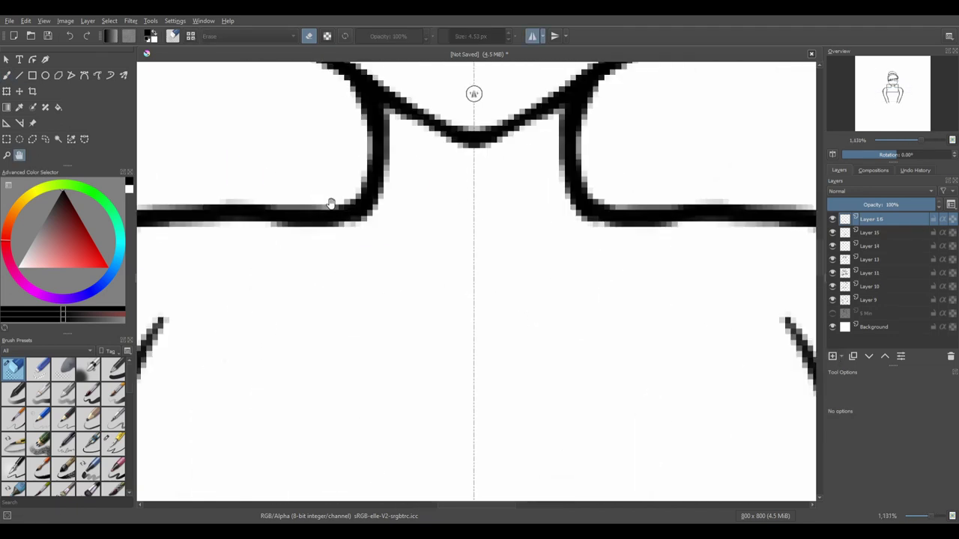
key(e)
mouse_move(330, 203)
mouse_down()
mouse_move(306, 140)
mouse_move(561, 407)
mouse_up()
mouse_move(275, 170)
mouse_down()
mouse_move(374, 317)
mouse_move(546, 472)
mouse_up()
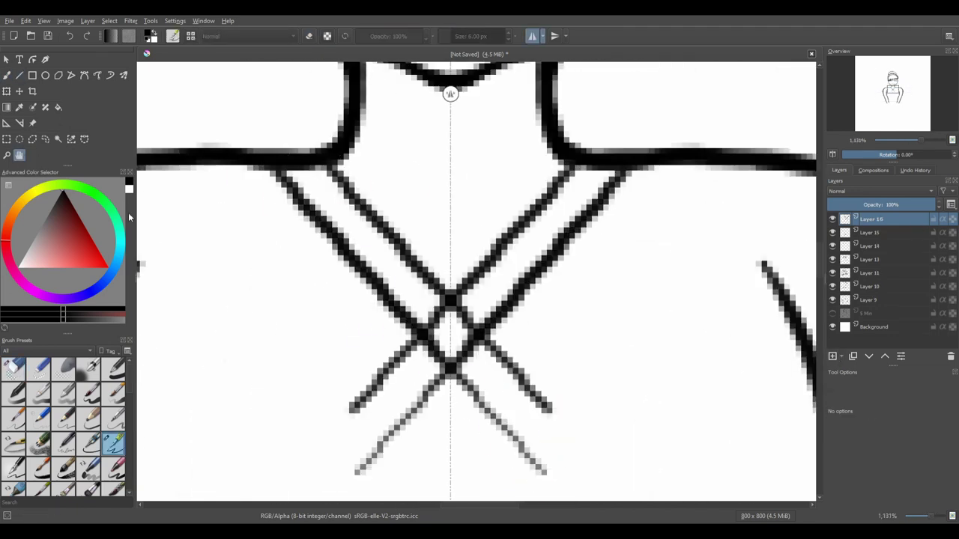
Erase the crossing line tails below and inside the V so one collar band overlaps the other
drag(332, 398, 322, 308)
key(e)
mouse_move(360, 371)
mouse_down()
mouse_move(418, 334)
mouse_move(418, 177)
mouse_up()
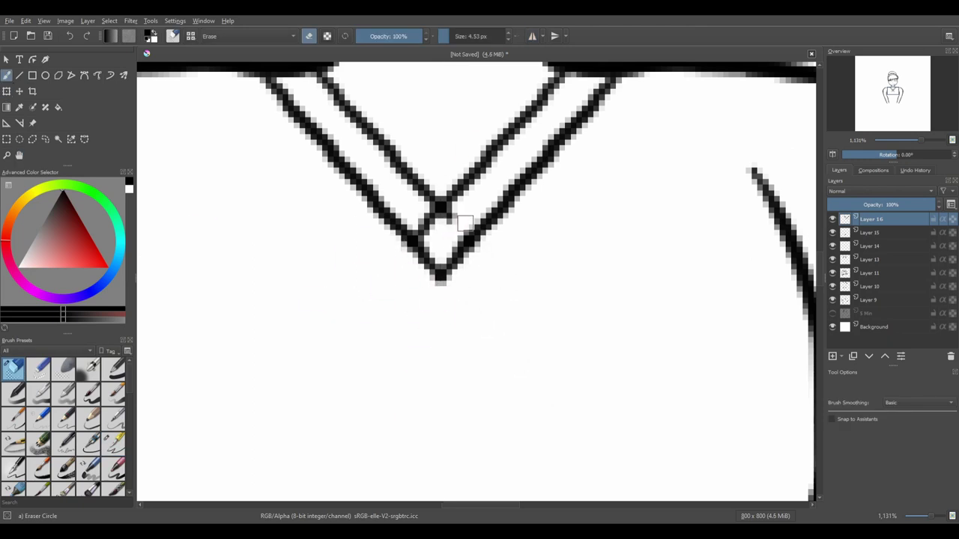
Draw two parallel sleeve cuff lines across the arm on the left side of the figure
key(minus)
key(minus)
key(minus)
key(minus)
click(20, 155)
drag(338, 417, 445, 332)
key(plus)
key(plus)
key(plus)
key(plus)
key(4)
key(4)
key(4)
key(4)
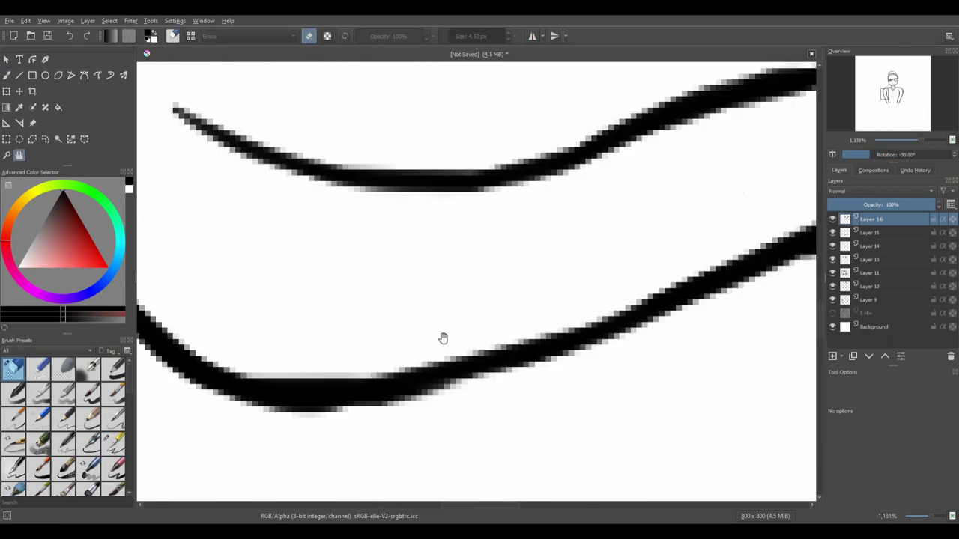
key(e)
key(4)
drag(417, 213, 448, 388)
mouse_move(483, 229)
mouse_down()
mouse_move(516, 329)
mouse_move(515, 388)
mouse_up()
Draw two matching sleeve cuff lines across the arm on the right side of the figure
drag(255, 114, 445, 396)
key(b)
drag(444, 161, 503, 321)
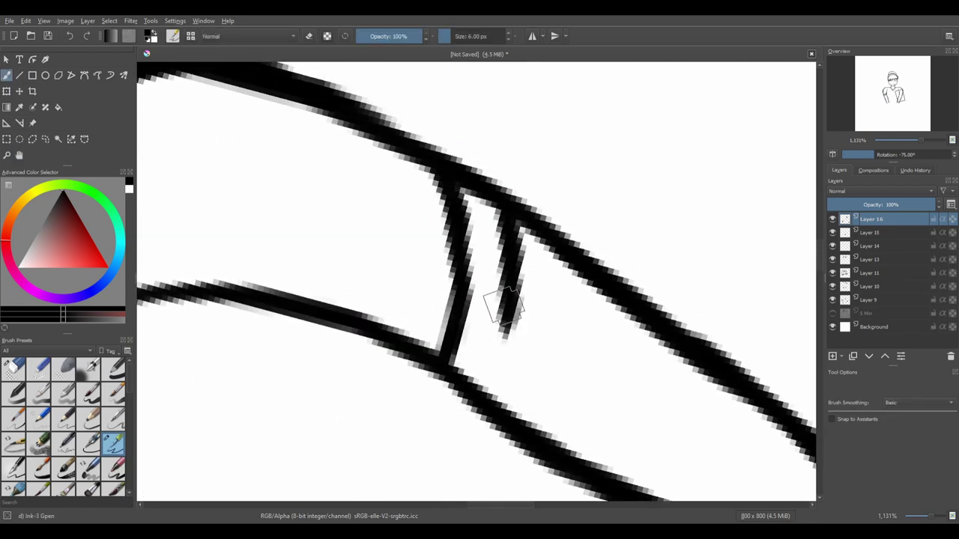
click(20, 155)
key(6)
key(6)
key(5)
key(minus)
key(minus)
key(minus)
key(minus)
key(minus)
key(plus)
key(plus)
key(plus)
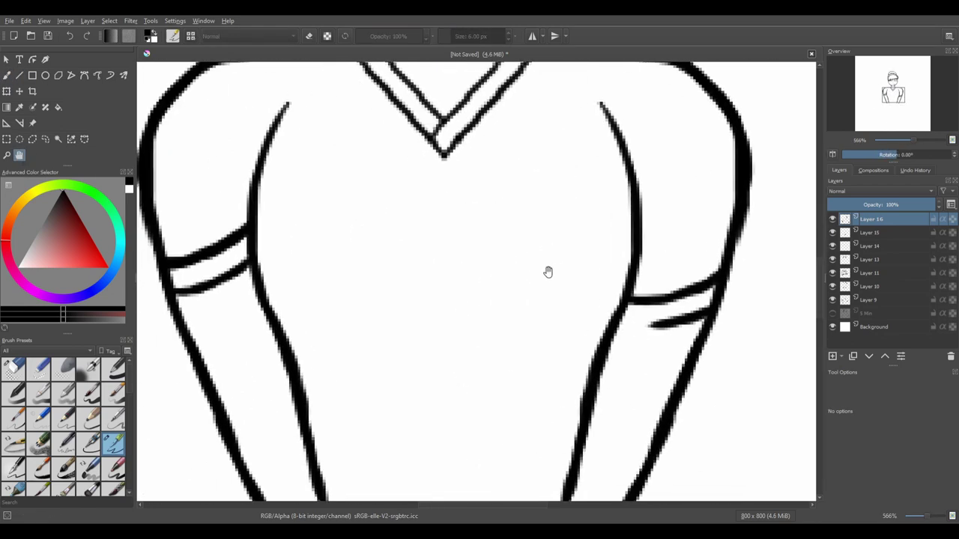
Replace the separate cuff lines with two parallel lines mirrored across both arms, and switch horizontal mirroring off again
key(m)
key(4)
key(4)
key(4)
key(4)
key(4)
key(plus)
key(plus)
key(b)
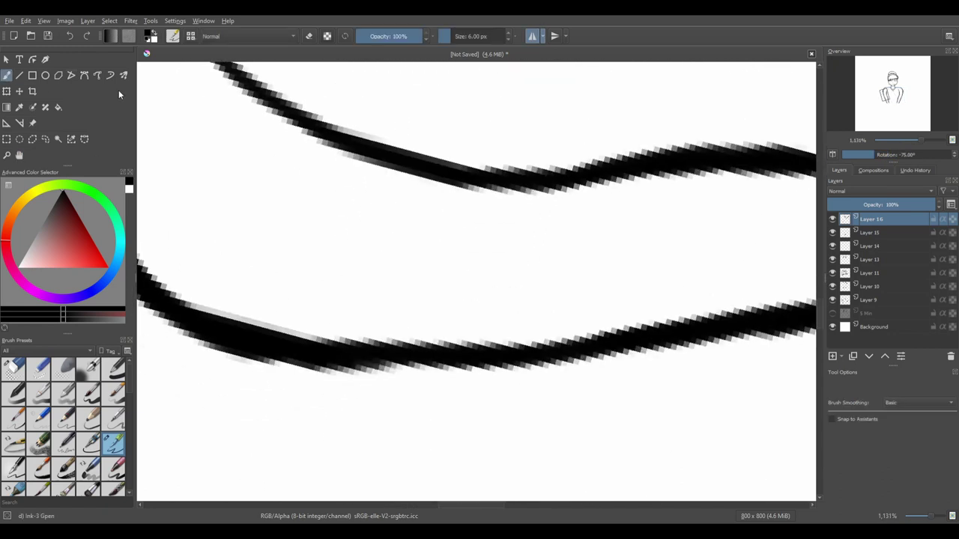
drag(446, 181, 461, 347)
drag(492, 193, 479, 346)
key(5)
key(minus)
key(minus)
key(minus)
key(minus)
key(minus)
key(minus)
key(m)
click(19, 155)
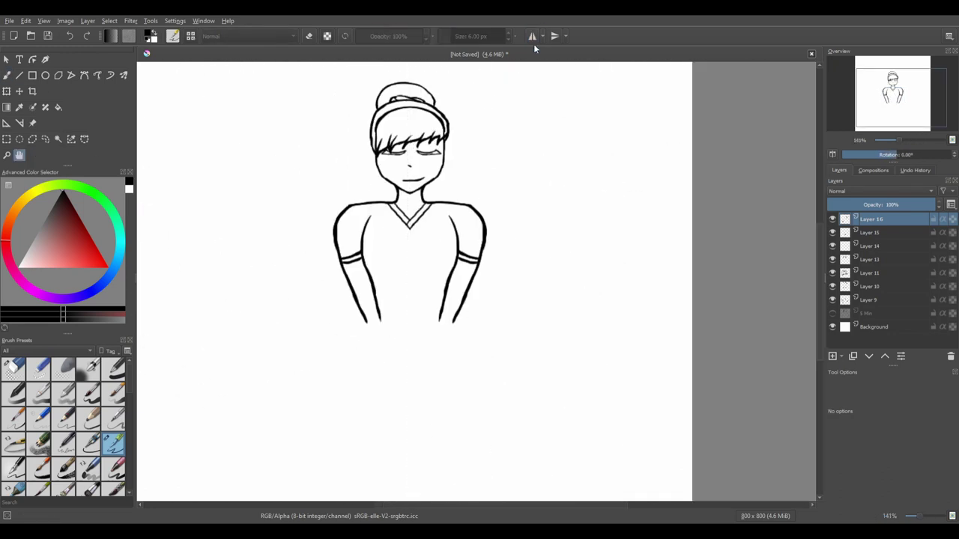
Erase the curved mouth line on Layer 15
key(plus)
key(plus)
key(plus)
key(plus)
key(plus)
key(plus)
key(plus)
key(Page_Down)
key(b)
key(e)
drag(299, 224, 561, 213)
Draw a new slightly curved mouth line between the nose and chin on Layer 15
key(minus)
key(minus)
key(minus)
key(minus)
key(4)
key(4)
key(4)
key(4)
key(4)
key(4)
key(plus)
key(plus)
key(plus)
key(plus)
key(/)
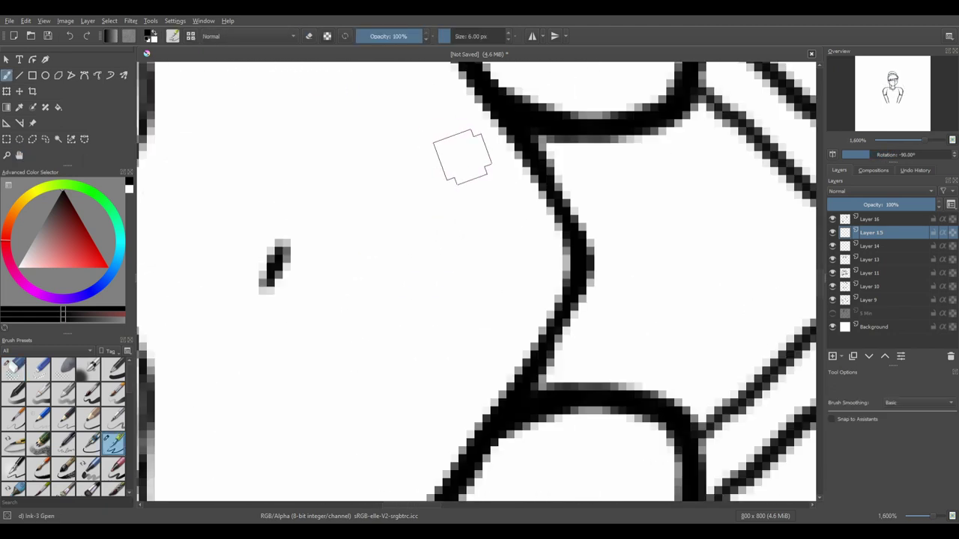
mouse_move(465, 201)
mouse_down()
mouse_move(467, 247)
mouse_move(439, 318)
mouse_up()
key(5)
key(minus)
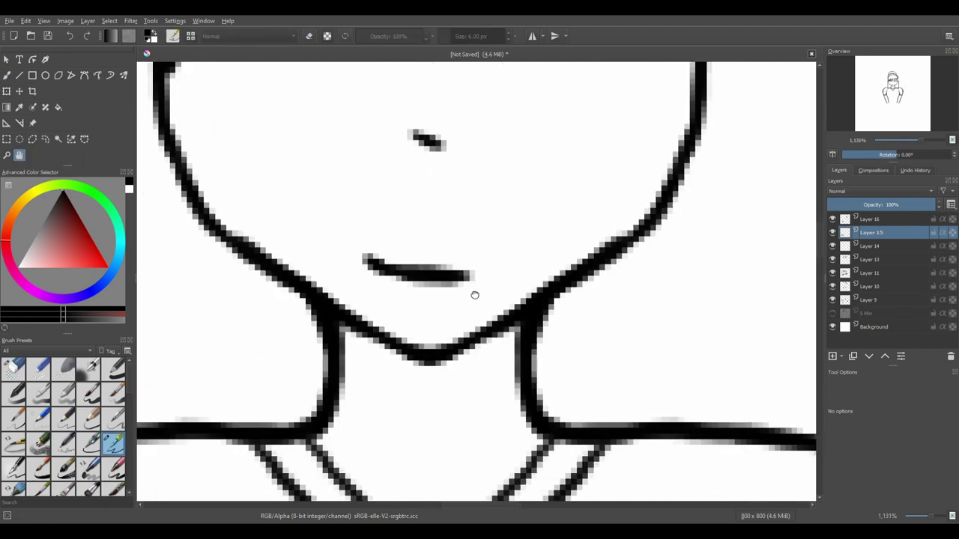
Shift the mouth line sideways and add a short dab beyond its flat end
key(plus)
click(6, 91)
drag(416, 259, 385, 225)
key(b)
click(513, 234)
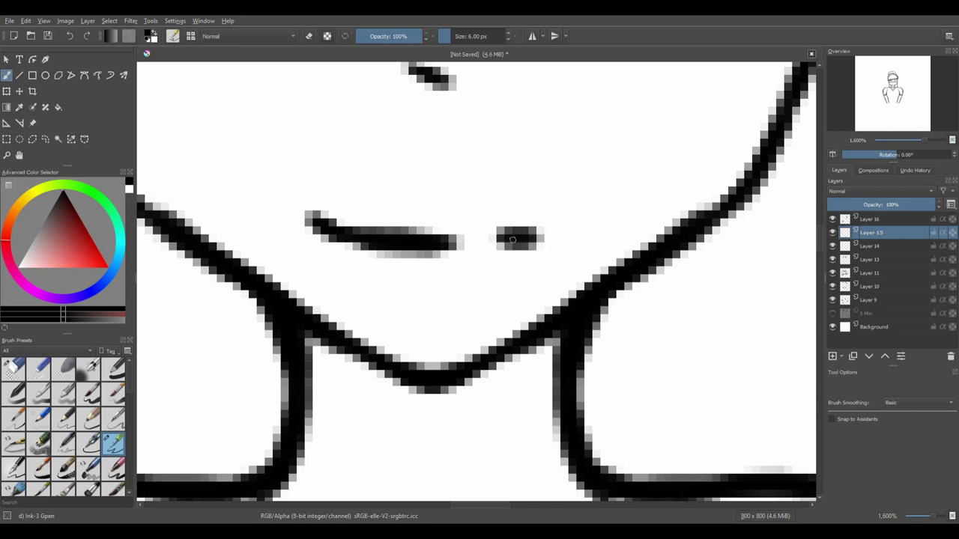
Flip the two-part mouth horizontally
key(minus)
key(m)
click(6, 91)
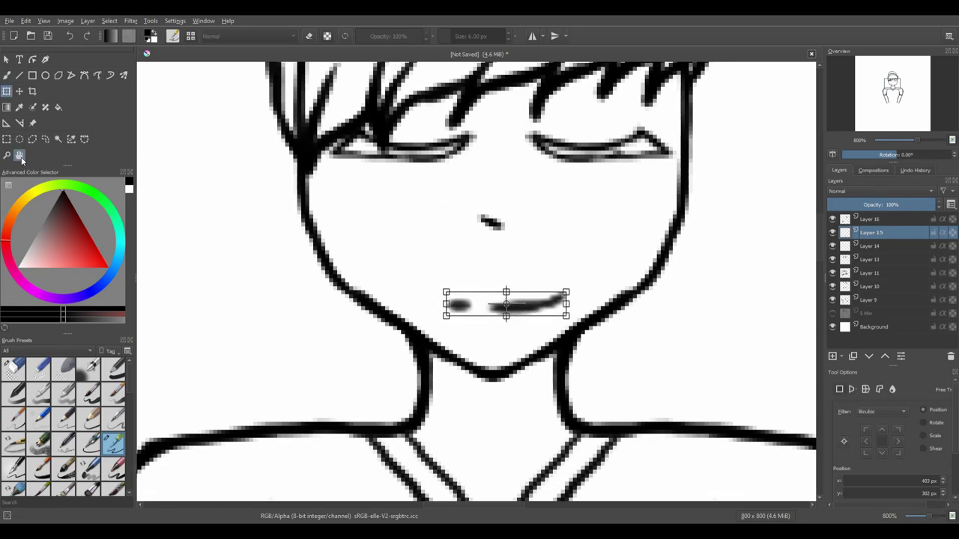
click(20, 155)
drag(449, 300, 375, 270)
Replace the mouth with a short straight line just above the chin
click(13, 369)
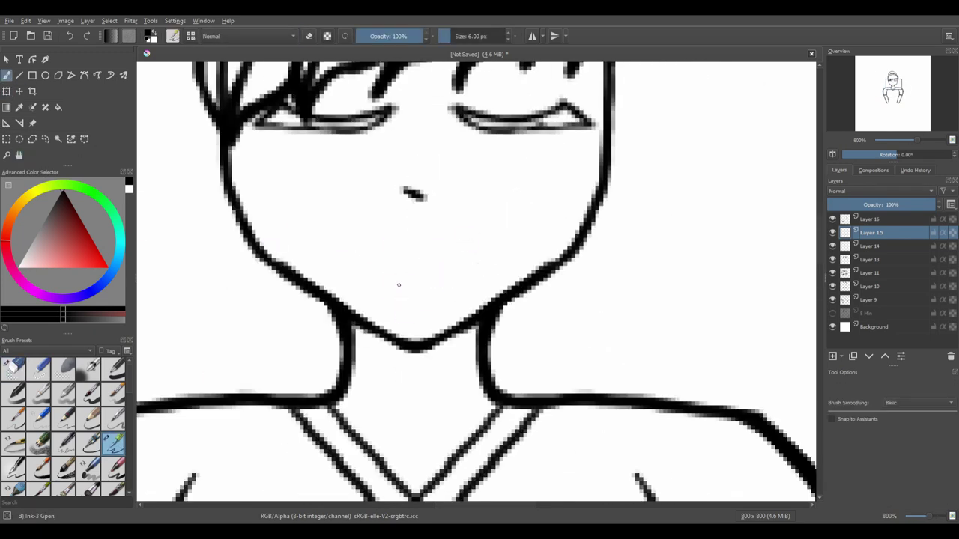
key(ctrl+t)
key(Return)
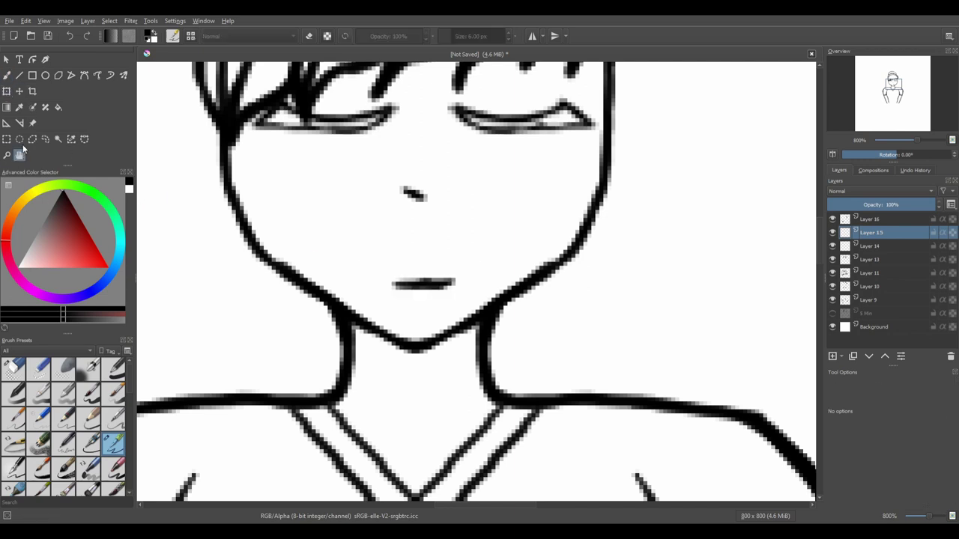
key(1)
scroll(463, 217, up, 5)
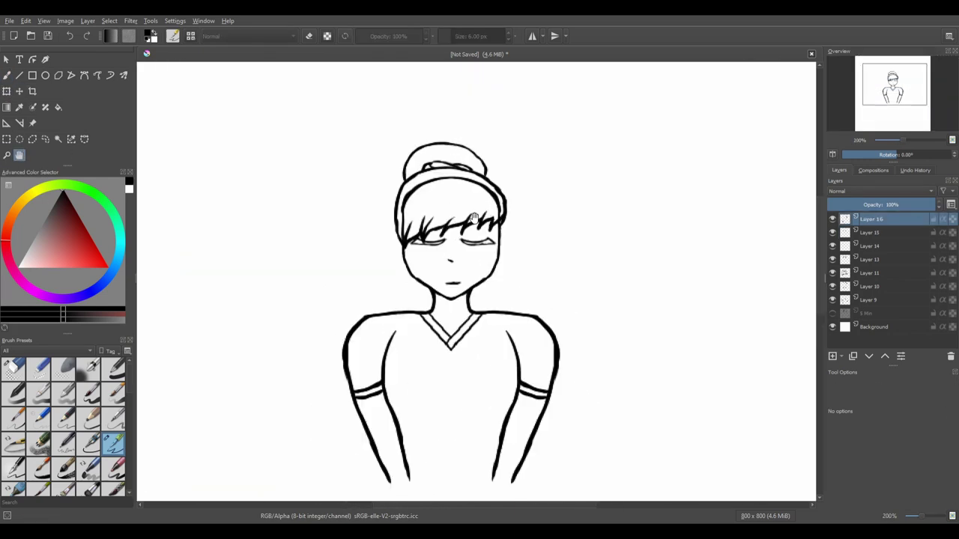
Enlarge the eraser to 19.84 px and erase the inner arc beneath the outer hair outline on Layer 10
click(892, 286)
key(b)
key(e)
drag(458, 39, 472, 40)
drag(448, 133, 314, 258)
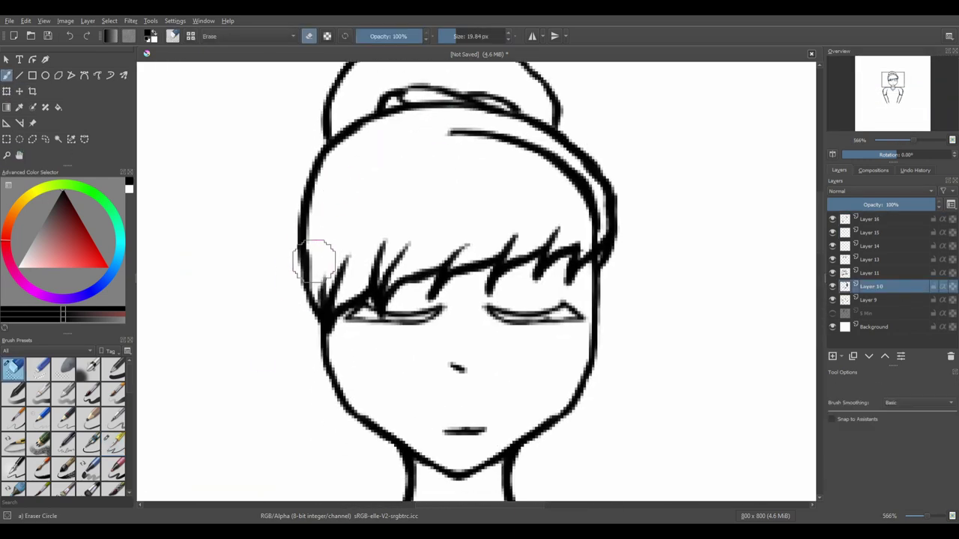
drag(482, 124, 577, 228)
drag(583, 195, 531, 142)
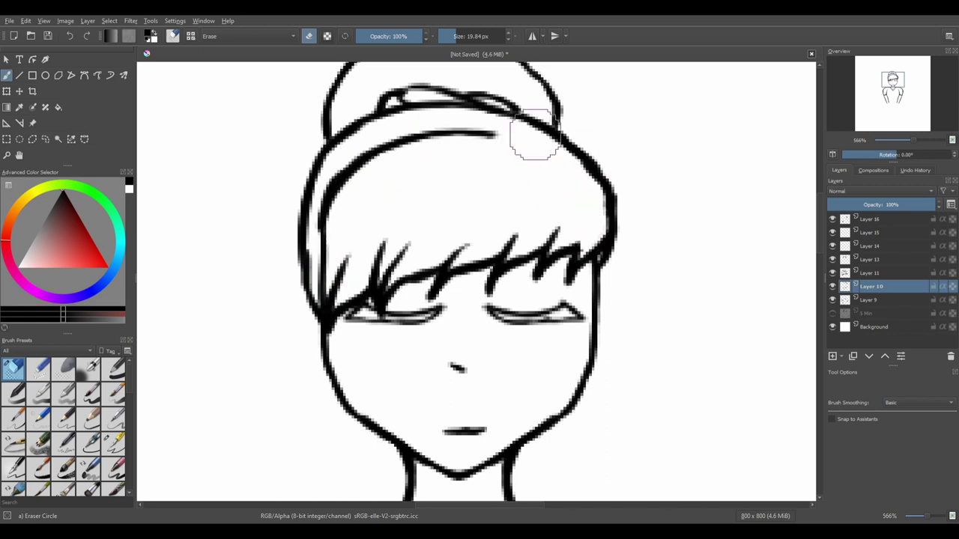
click(20, 155)
scroll(460, 167, down, 5)
scroll(460, 167, up, 5)
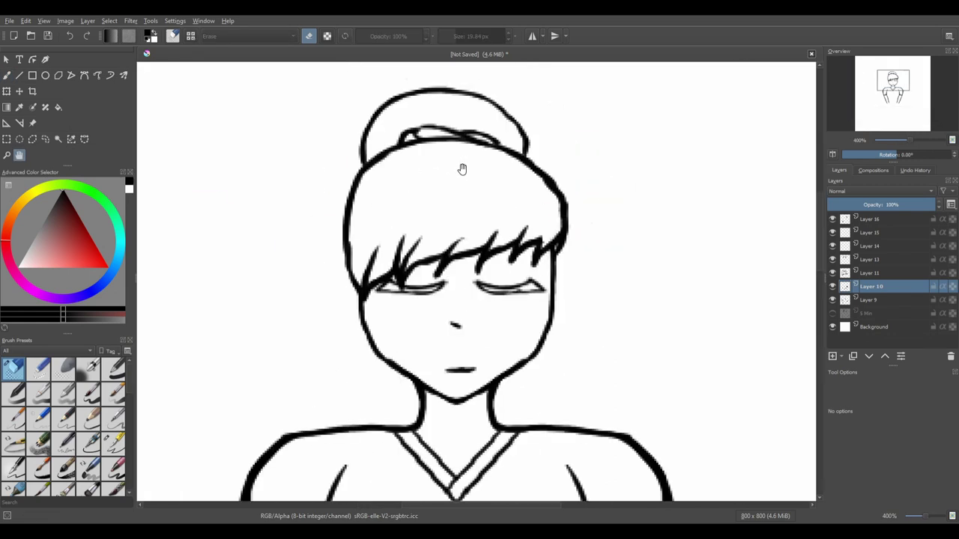
Draw a thin diagonal hair strand on the left side of the hair, above the fringe, on Layer 11
click(869, 273)
key(slash)
click(6, 75)
drag(396, 152, 352, 217)
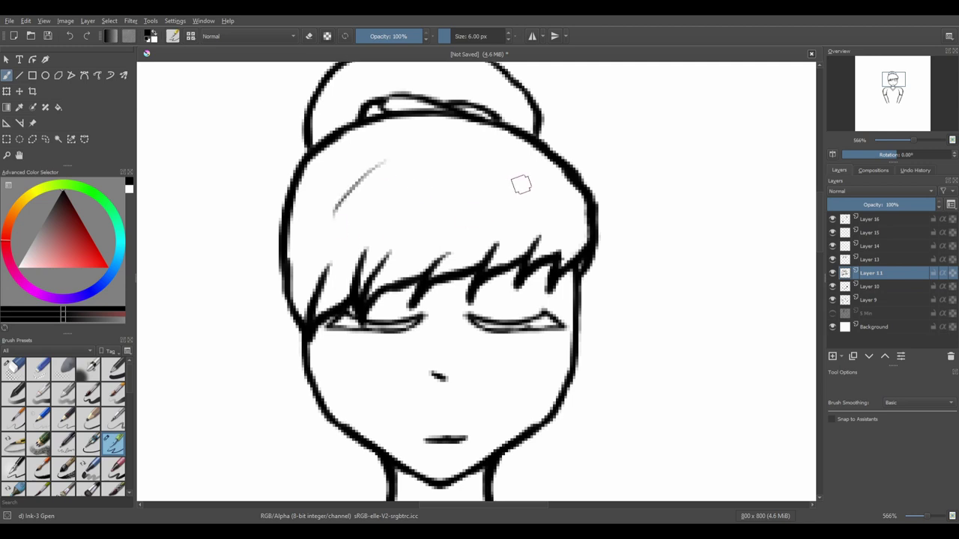
Add a new layer directly above Layer 9 and draw a short diagonal fold line in the middle of the shirt
scroll(522, 184, up, 2)
key(h)
scroll(563, 338, down, 6)
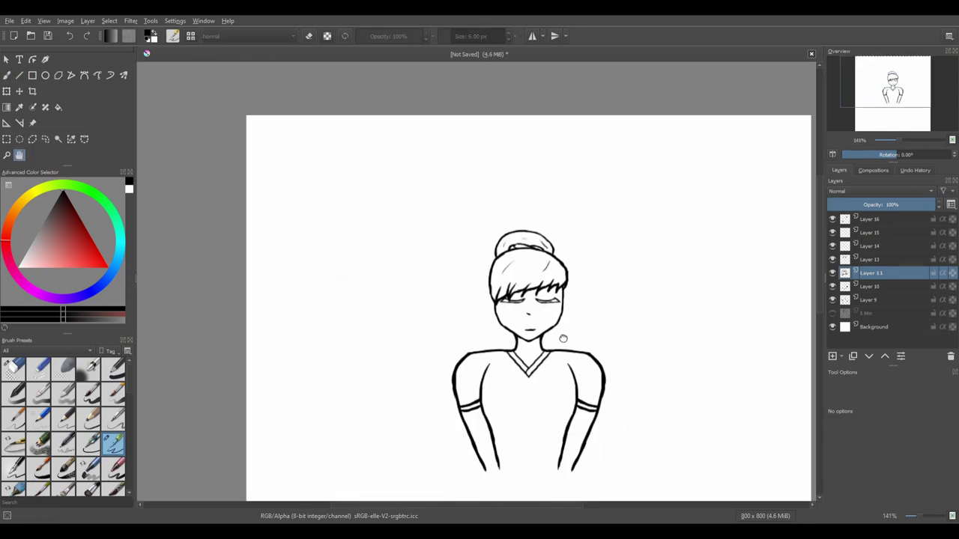
key(1)
scroll(509, 368, up, 5)
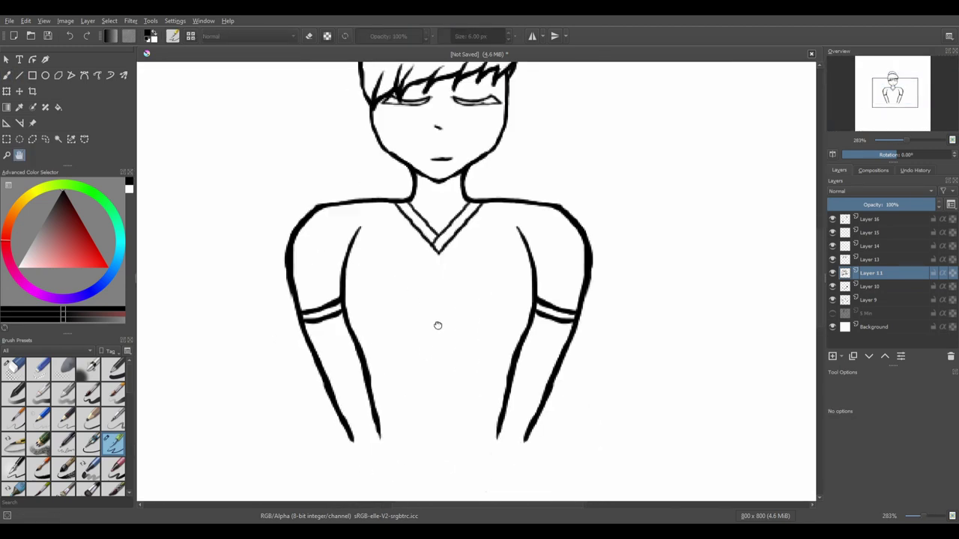
click(881, 300)
key(6)
key(6)
click(832, 358)
key(6)
key(b)
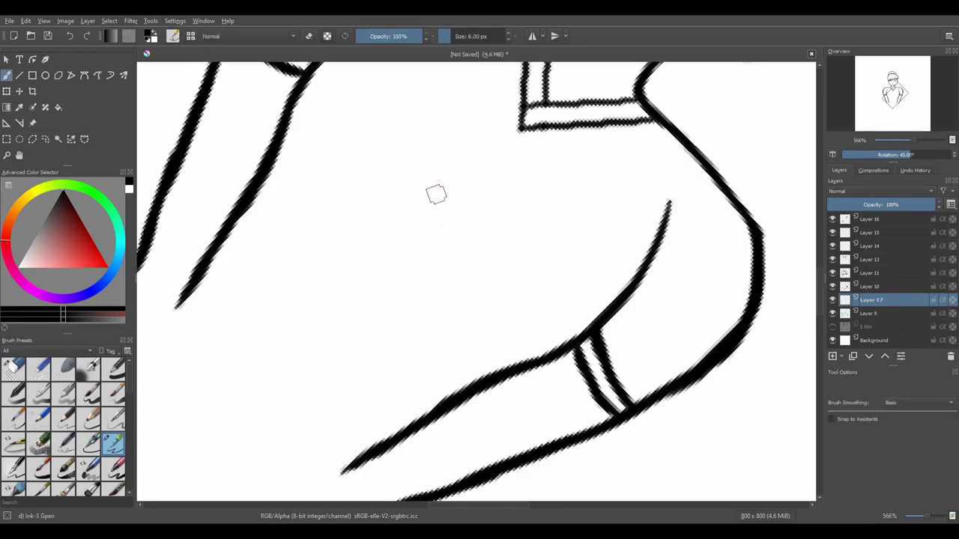
drag(436, 194, 439, 219)
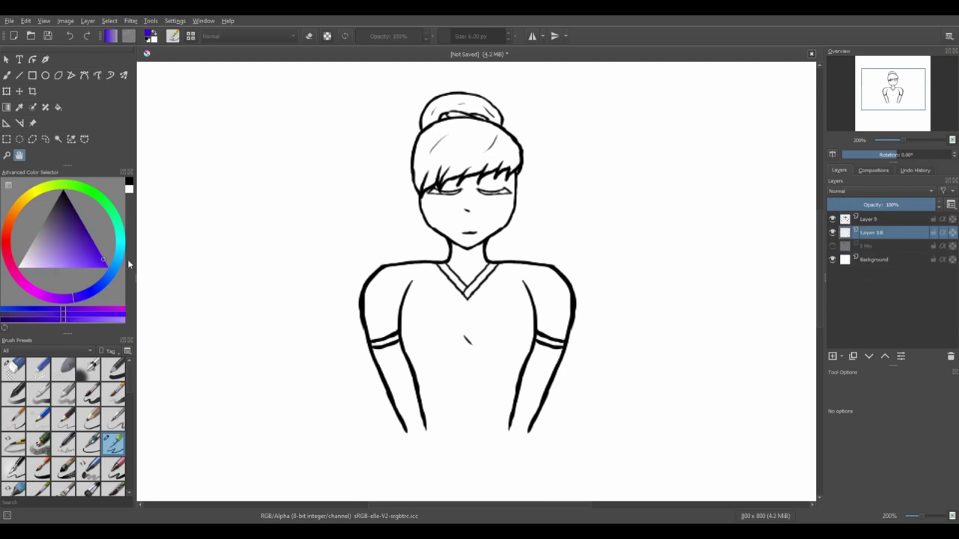
Paint the hair and bun red with the Basic-1 brush on the layer beneath the line art, and fill both eye shapes red at 1.75 px
drag(127, 259, 6, 239)
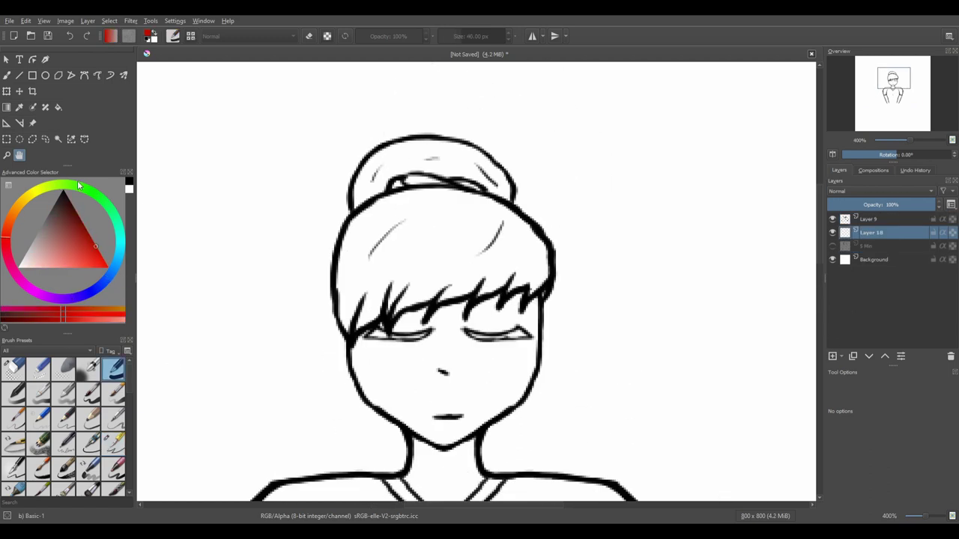
mouse_move(394, 231)
mouse_down()
mouse_move(406, 240)
mouse_move(459, 224)
mouse_move(519, 253)
mouse_up()
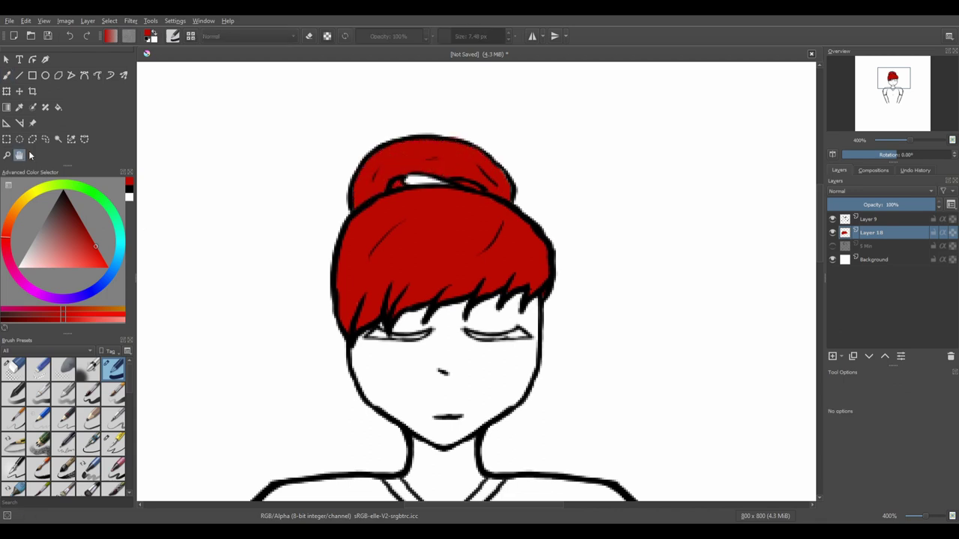
scroll(439, 398, up, 5)
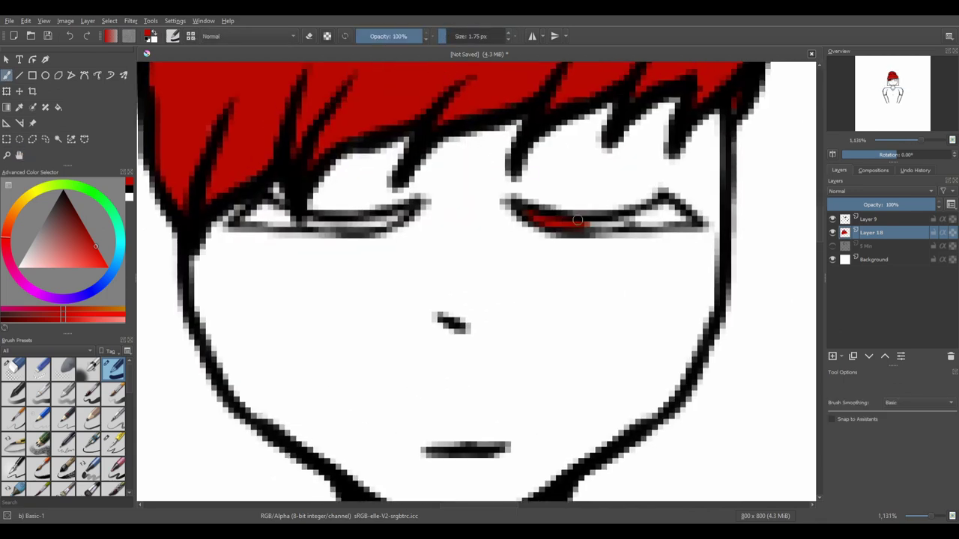
click(19, 155)
Paint the face and neck light orange on a new layer placed below the red hair layer
key(minus)
key(minus)
key(minus)
key(minus)
key(plus)
key(plus)
click(71, 264)
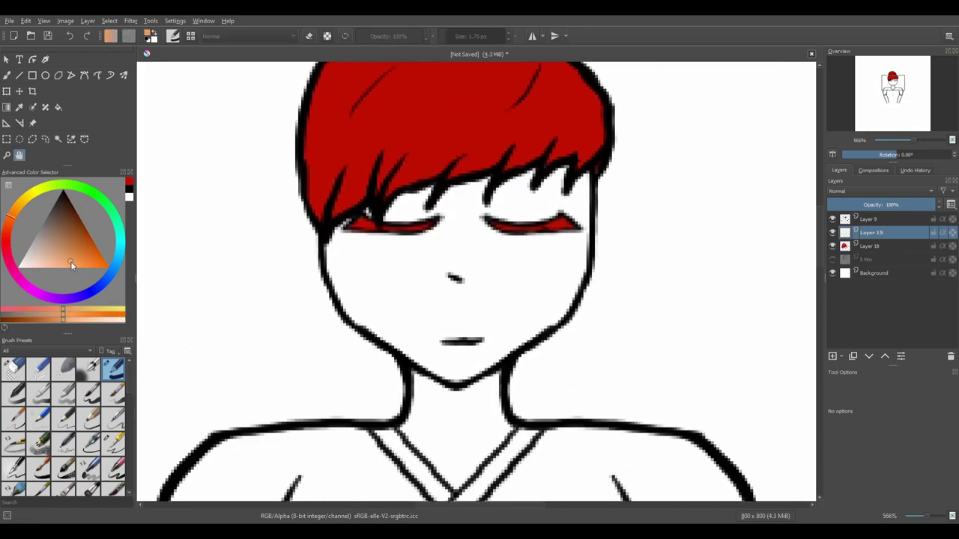
key(b)
mouse_move(442, 281)
mouse_down()
mouse_move(457, 352)
mouse_move(337, 254)
mouse_move(348, 232)
mouse_up()
drag(871, 233, 873, 247)
mouse_move(390, 269)
mouse_down()
mouse_move(420, 225)
mouse_move(479, 345)
mouse_move(552, 262)
mouse_move(517, 191)
mouse_move(509, 277)
mouse_up()
scroll(487, 225, down, 3)
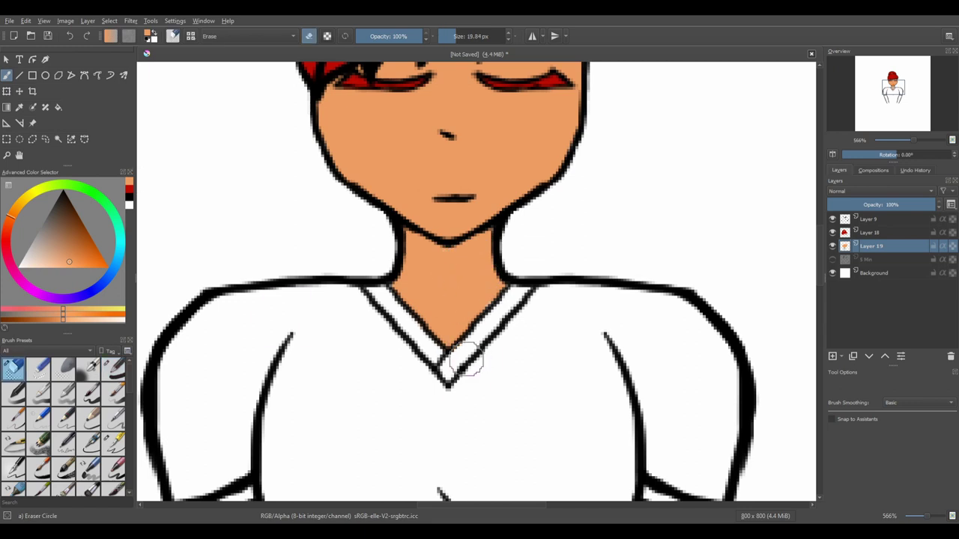
Paint both forearms light orange below the sleeve cuffs using horizontal mirroring
scroll(437, 248, down, 5)
click(531, 36)
mouse_move(208, 219)
mouse_down()
mouse_move(202, 206)
mouse_move(284, 396)
mouse_move(333, 431)
mouse_move(270, 196)
mouse_move(259, 239)
mouse_up()
click(19, 155)
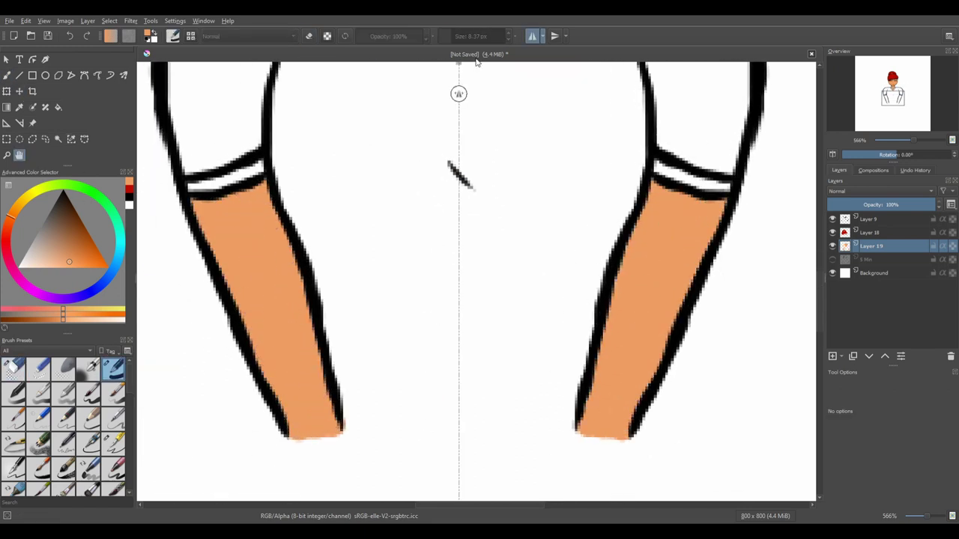
Add a new layer above the skin layer and paint the white gap beneath the bun dark brown
scroll(450, 262, down, 3)
scroll(420, 149, up, 3)
drag(535, 168, 514, 238)
key(Insert)
scroll(514, 238, up, 2)
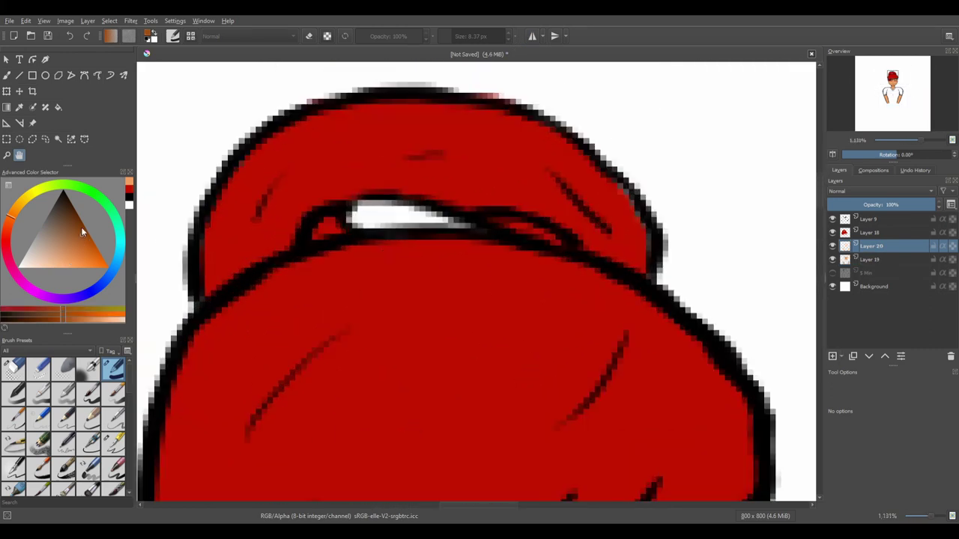
key(k)
key(k)
key(k)
key(b)
drag(352, 218, 456, 223)
click(19, 155)
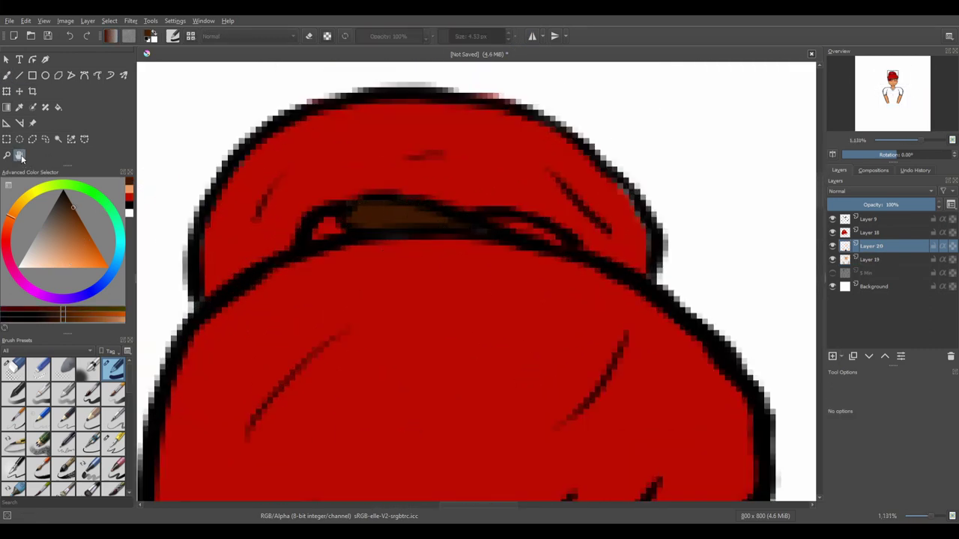
Add a new layer above the brown hair-gap layer and paint the V-neck collar bands and both sleeve cuffs light grey
scroll(453, 221, down, 5)
scroll(449, 214, up, 4)
key(Insert)
scroll(494, 247, up, 1)
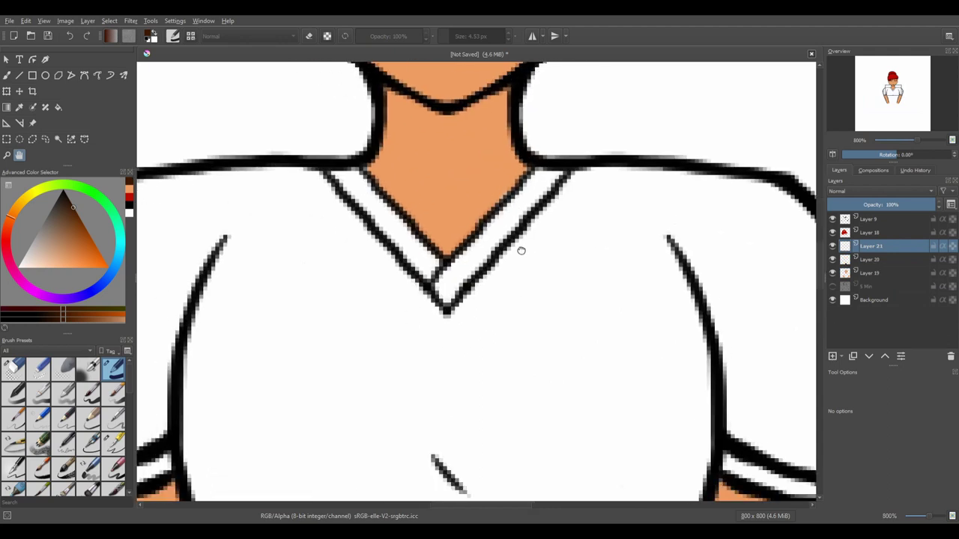
key(l)
key(l)
key(l)
key(l)
key(l)
key(b)
drag(329, 172, 443, 283)
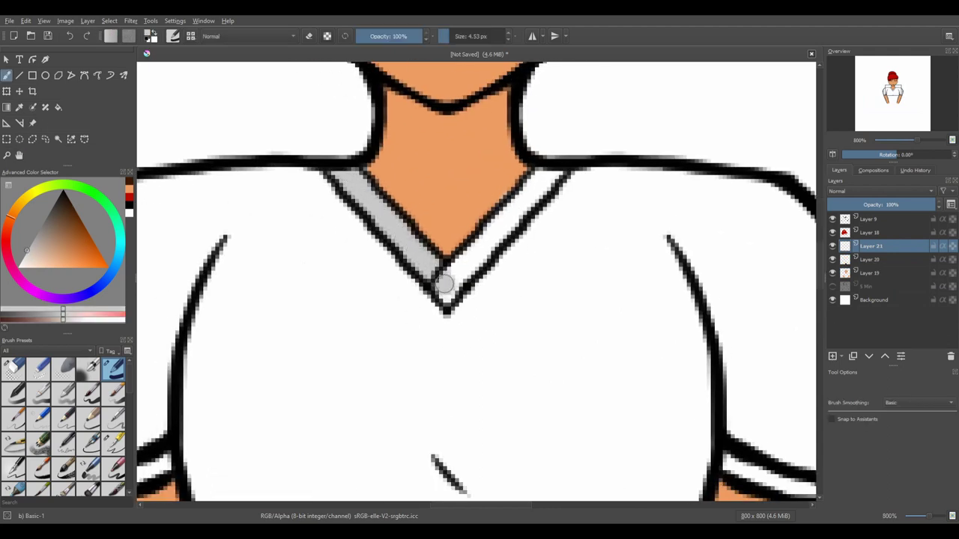
drag(543, 180, 443, 284)
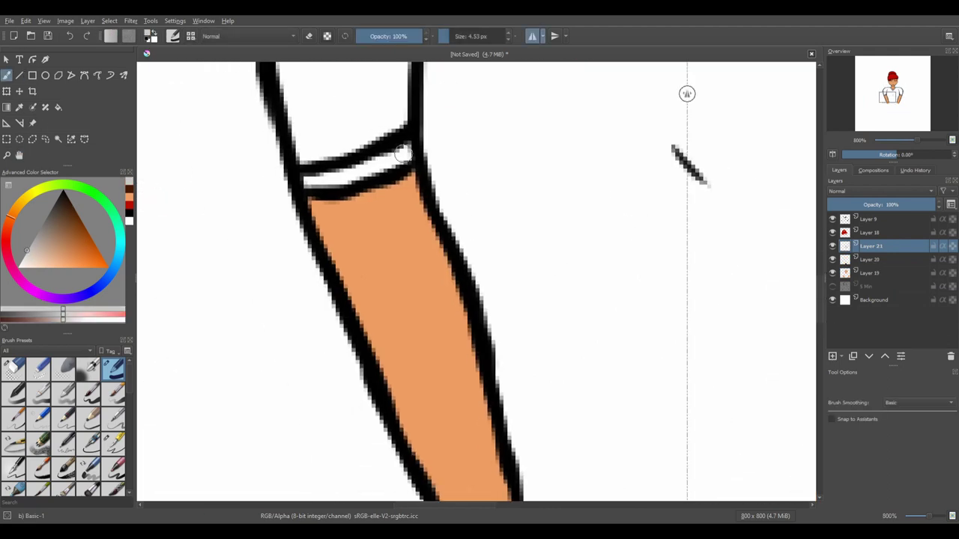
click(20, 155)
Add a new layer above the red hair layer and shade the edges and strands of the hair and bun dark red at 0.94 px
scroll(488, 295, down, 4)
scroll(496, 289, up, 3)
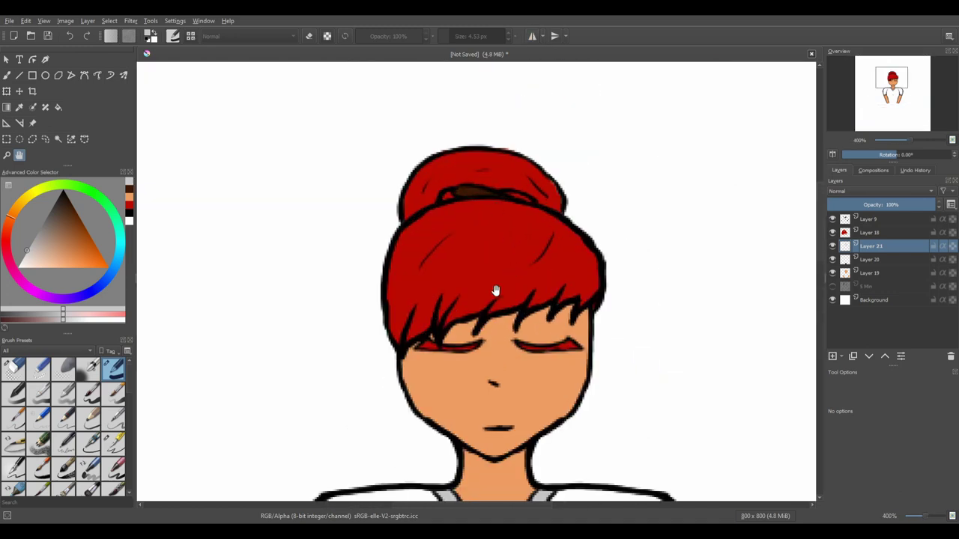
scroll(450, 248, up, 2)
ctrl+click(364, 214)
key(b)
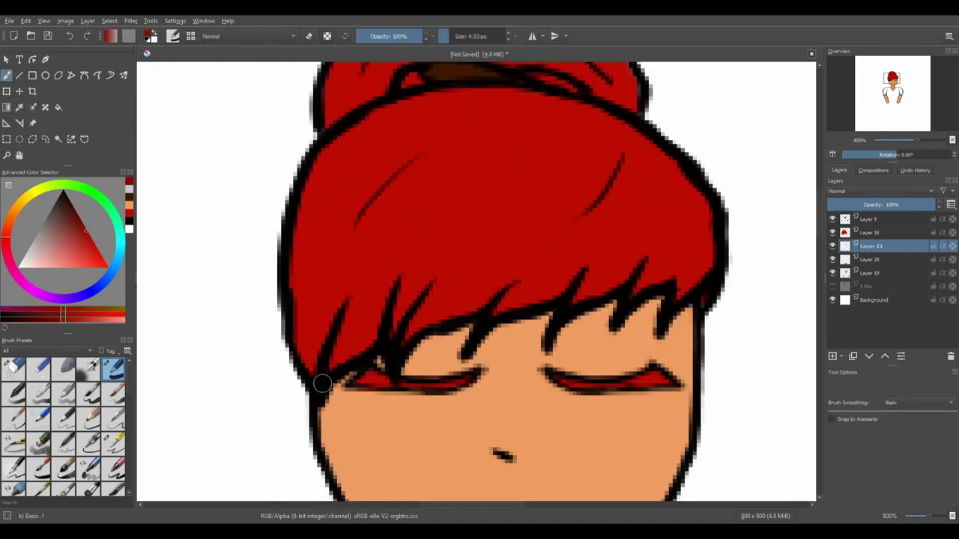
click(832, 357)
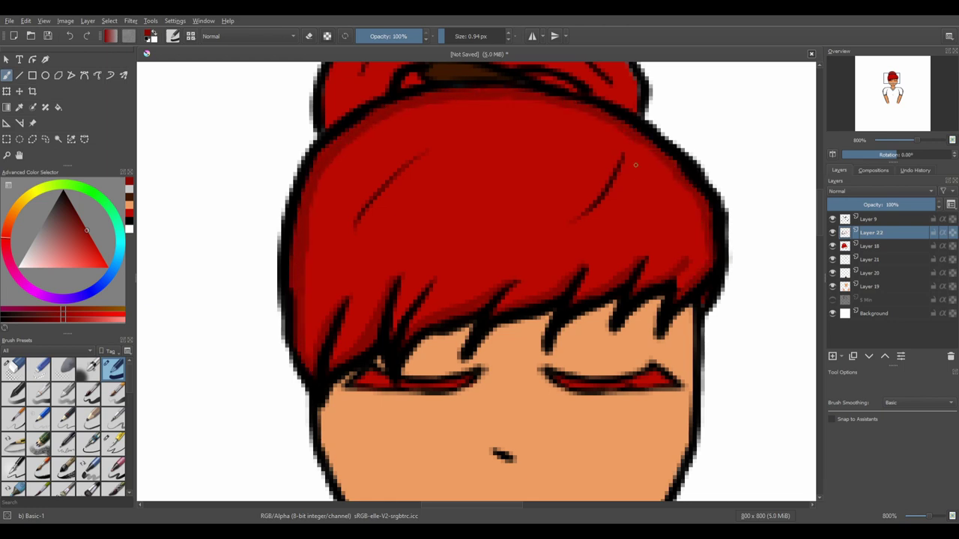
scroll(422, 225, up, 3)
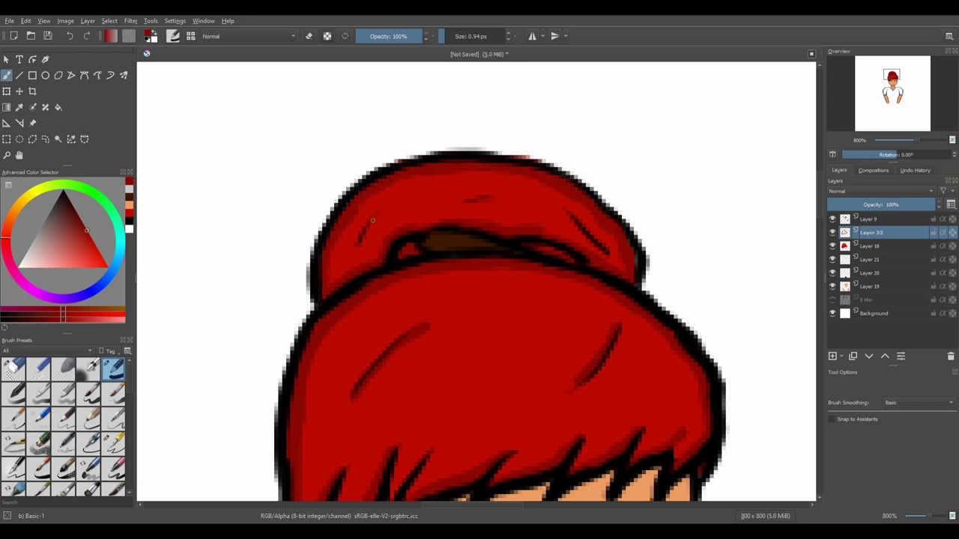
Shade the face in darker orange beneath the fringe, under both eyes and the mouth, and along the cheeks and jaw
scroll(479, 285, down, 5)
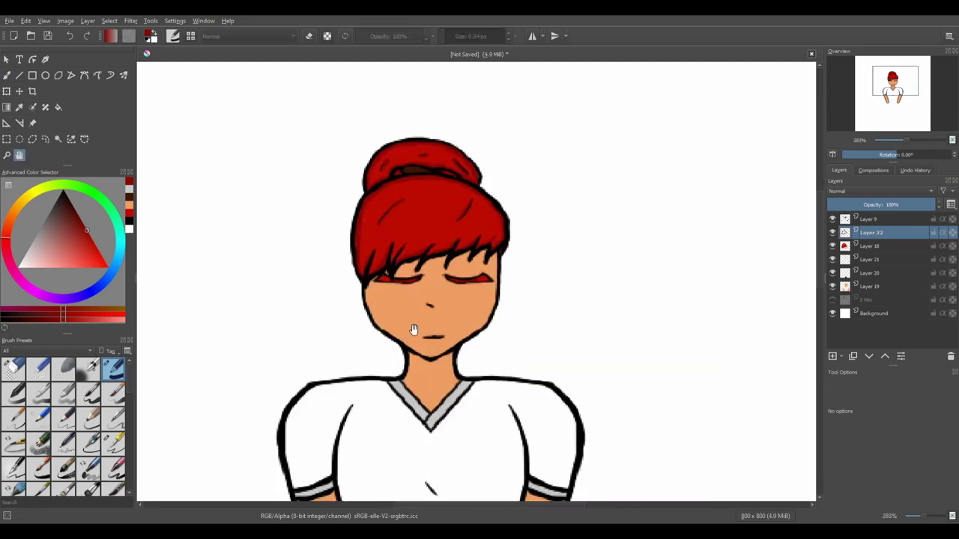
scroll(450, 315, up, 5)
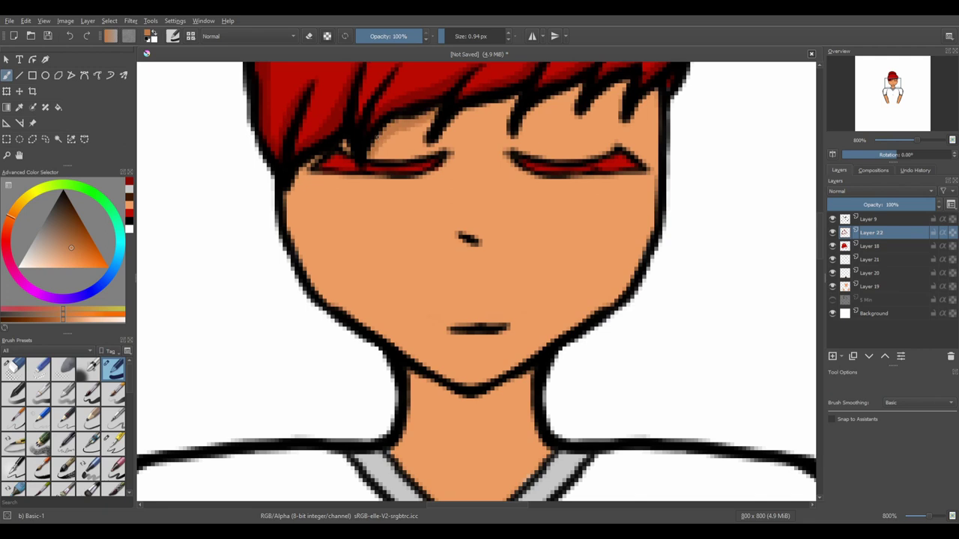
mouse_move(622, 120)
mouse_down()
mouse_move(627, 85)
mouse_move(650, 124)
mouse_move(646, 262)
mouse_up()
mouse_move(646, 176)
mouse_down()
mouse_move(530, 171)
mouse_move(592, 180)
mouse_up()
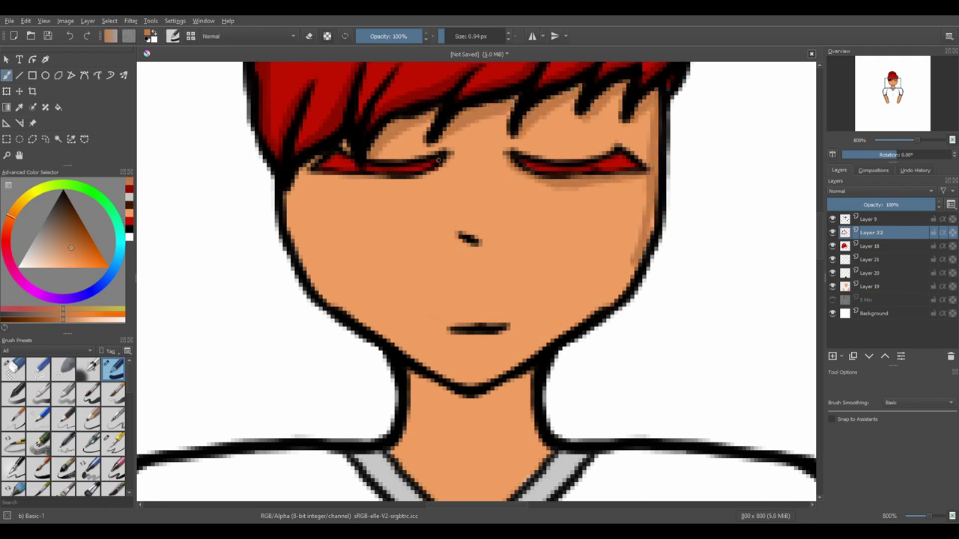
mouse_move(449, 159)
mouse_down()
mouse_move(337, 179)
mouse_move(303, 173)
mouse_up()
mouse_move(651, 213)
mouse_down()
mouse_move(600, 311)
mouse_move(480, 382)
mouse_move(361, 320)
mouse_up()
mouse_move(304, 182)
mouse_down()
mouse_move(294, 224)
mouse_move(352, 316)
mouse_up()
drag(460, 337, 490, 338)
Shade the side of the neck and both inner edges of the V-neck opening in darker orange at 0.94 px
scroll(477, 340, down, 3)
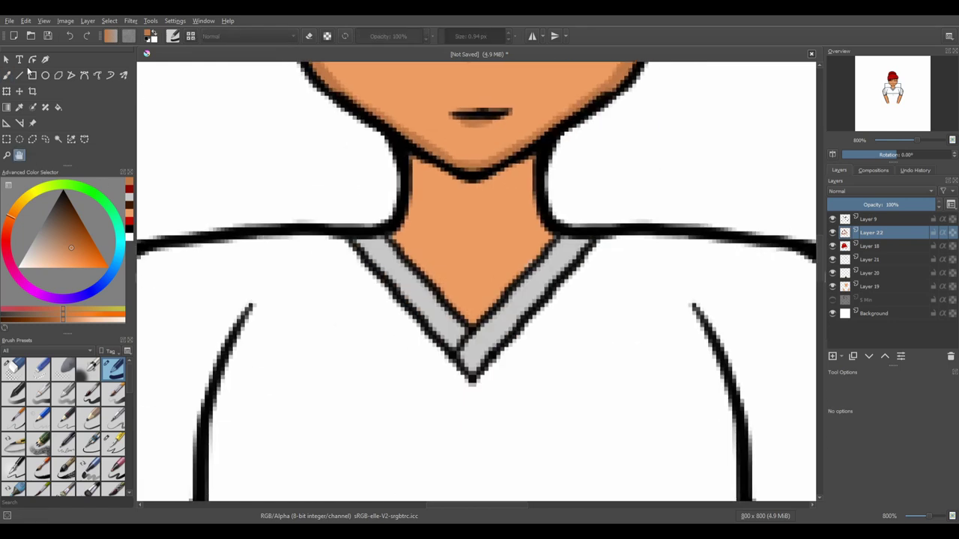
mouse_move(424, 158)
mouse_down()
mouse_move(397, 262)
mouse_move(473, 322)
mouse_up()
drag(410, 241, 478, 322)
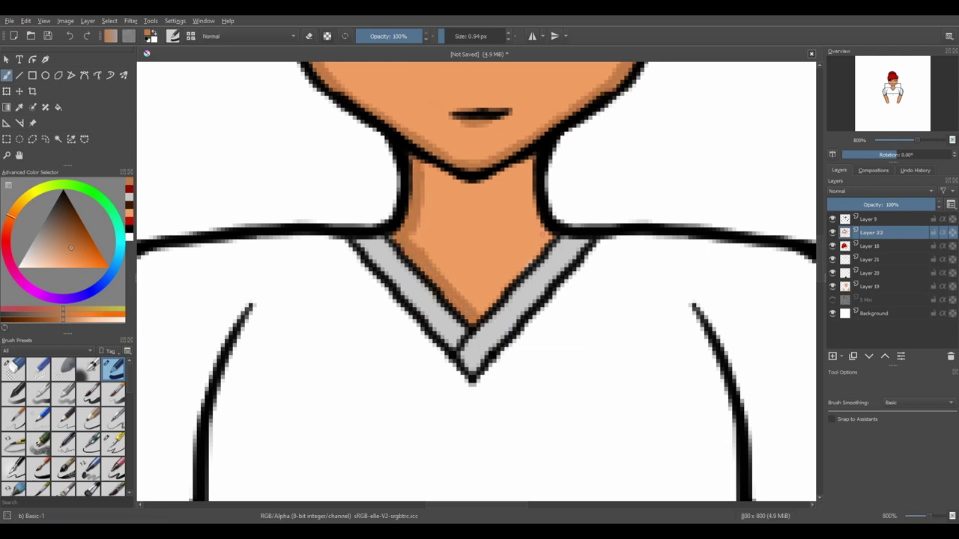
drag(551, 232, 480, 314)
drag(520, 264, 478, 309)
mouse_move(533, 178)
mouse_down()
mouse_move(541, 235)
mouse_move(529, 158)
mouse_move(424, 176)
mouse_move(520, 180)
mouse_move(438, 204)
mouse_up()
click(464, 248)
key(ctrl+z)
key(ctrl+z)
key(ctrl+z)
Shade the neck area beneath the chin in darker orange with a 3.94 px brush
drag(522, 193, 477, 236)
mouse_move(425, 180)
mouse_down()
mouse_move(459, 241)
mouse_move(433, 225)
mouse_move(421, 201)
mouse_move(464, 233)
mouse_move(517, 185)
mouse_move(520, 213)
mouse_up()
key(ctrl+z)
click(20, 155)
scroll(460, 244, down, 4)
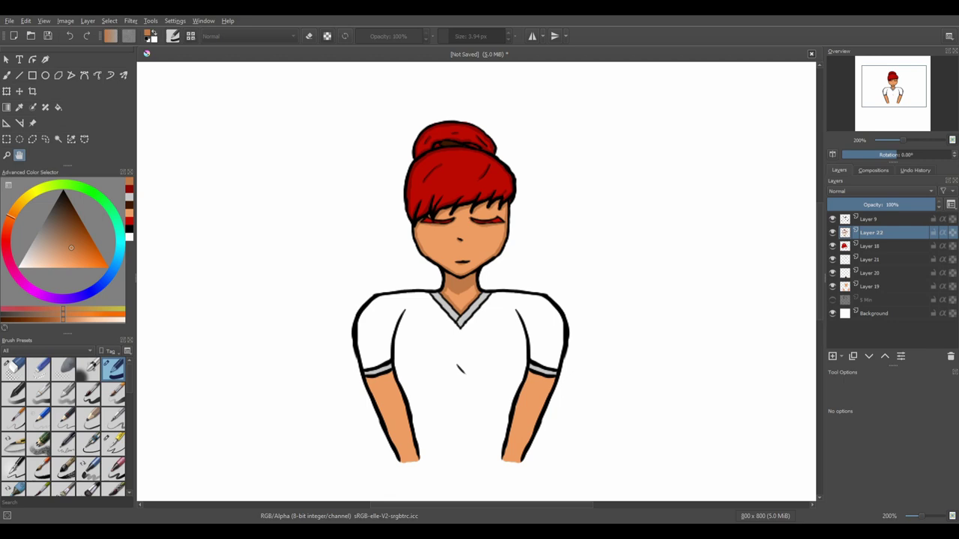
Merge the line art of Layer 9 with all the colour and shading layers below it, down through Layer 19
click(890, 219)
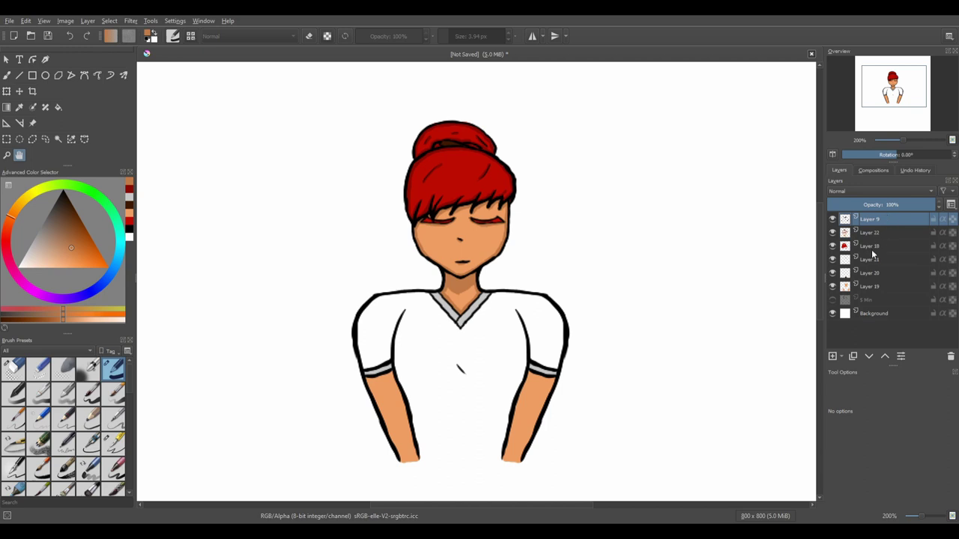
key(ctrl+e)
key(ctrl+e)
key(ctrl+e)
key(ctrl+e)
key(ctrl+e)
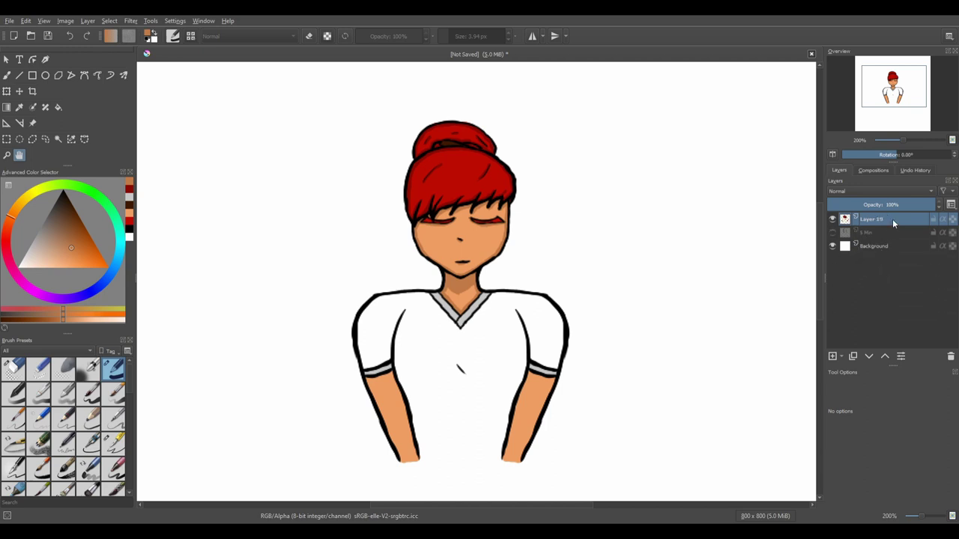
Make the hidden 5 Min layer visible and select it
click(833, 232)
scroll(524, 310, down, 2)
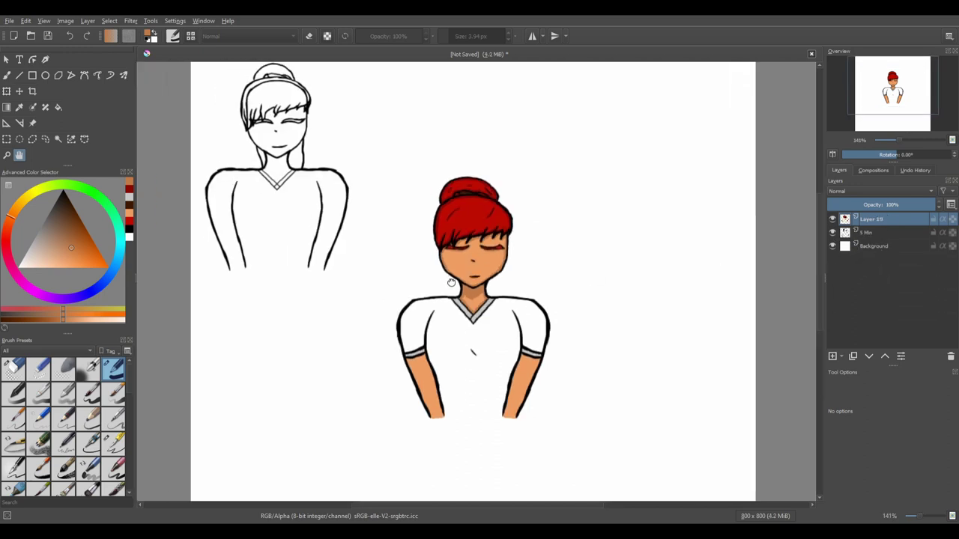
click(866, 233)
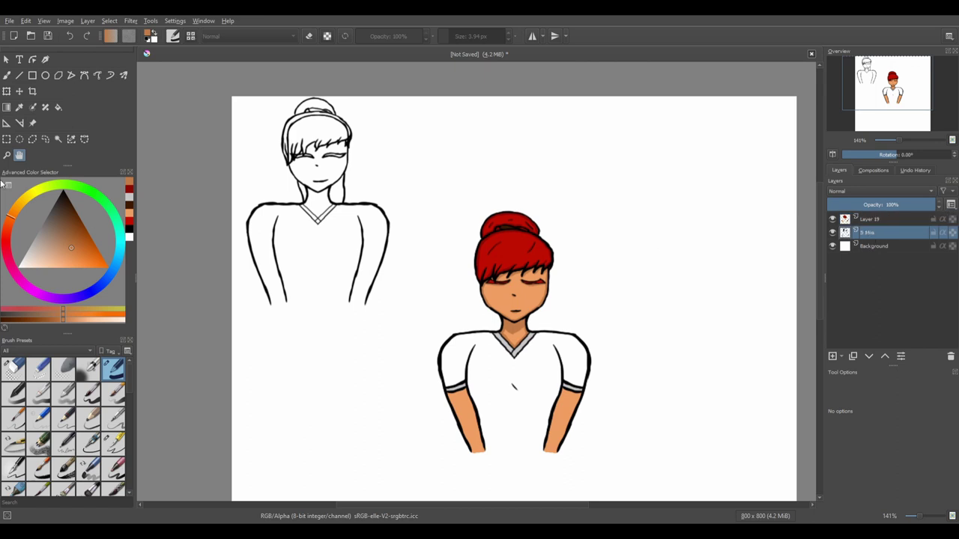
Transform the coloured figure's layer, shrinking it and placing it beside the line-only figure at X 336 px, Y 154 px
click(5, 92)
click(865, 220)
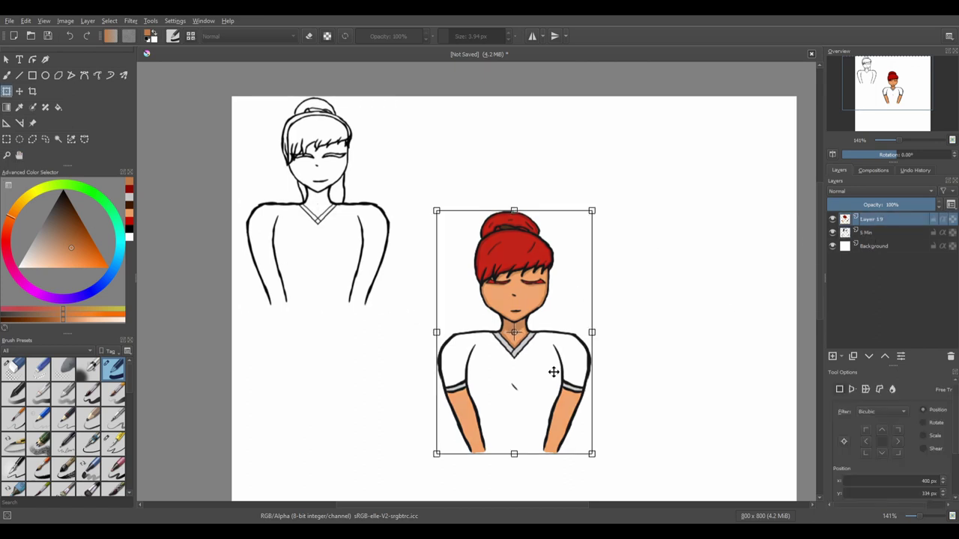
drag(552, 370, 525, 262)
drag(566, 344, 540, 306)
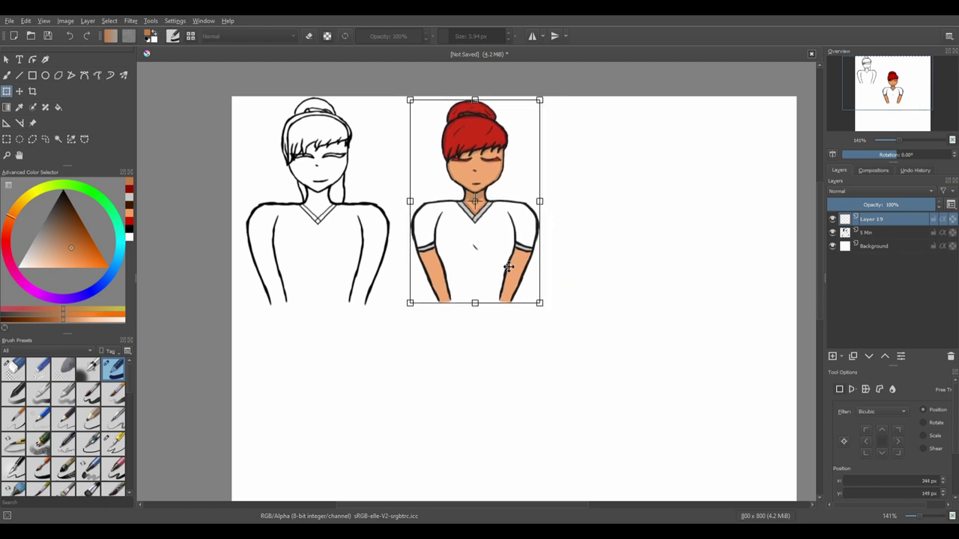
drag(513, 266, 506, 270)
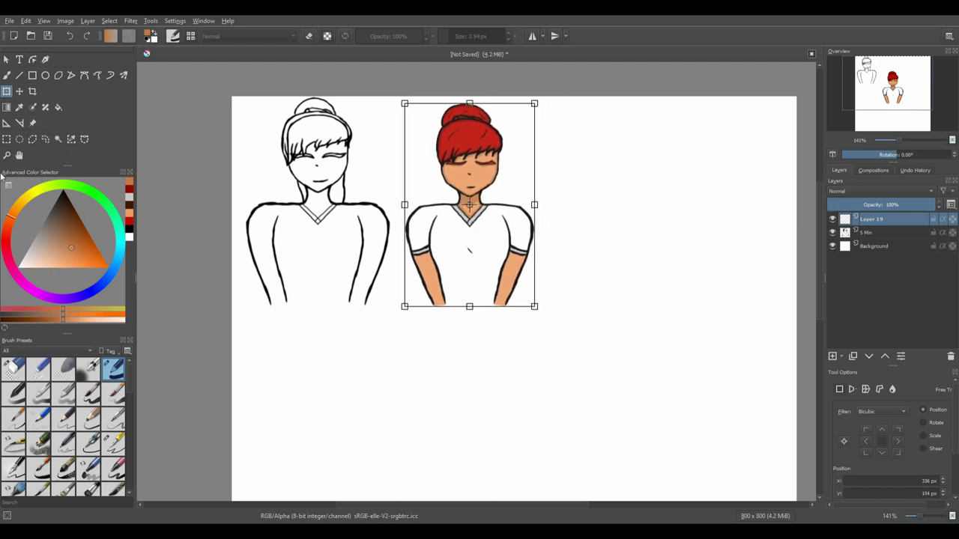
click(20, 155)
scroll(295, 182, up, 2)
scroll(378, 314, down, 1)
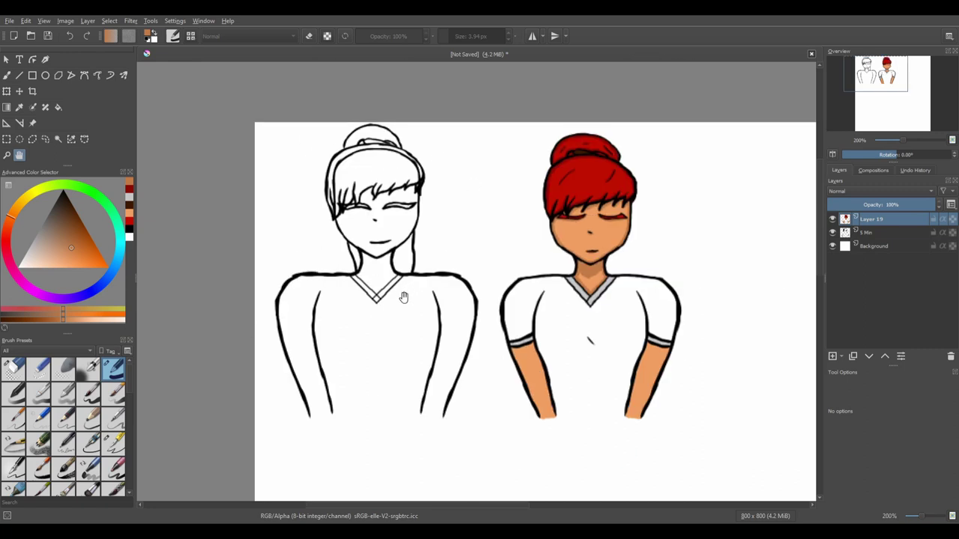
drag(443, 299, 408, 298)
drag(276, 261, 253, 259)
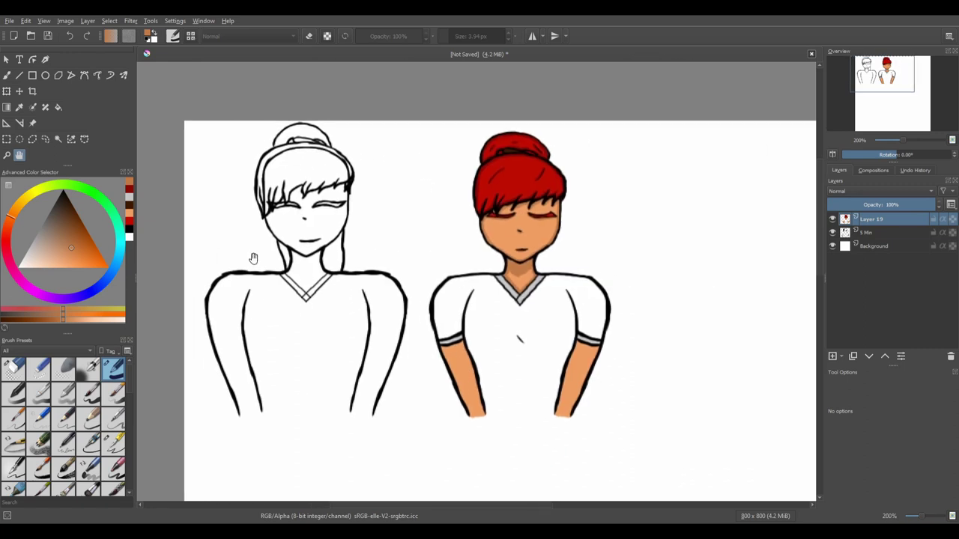
drag(524, 222, 509, 224)
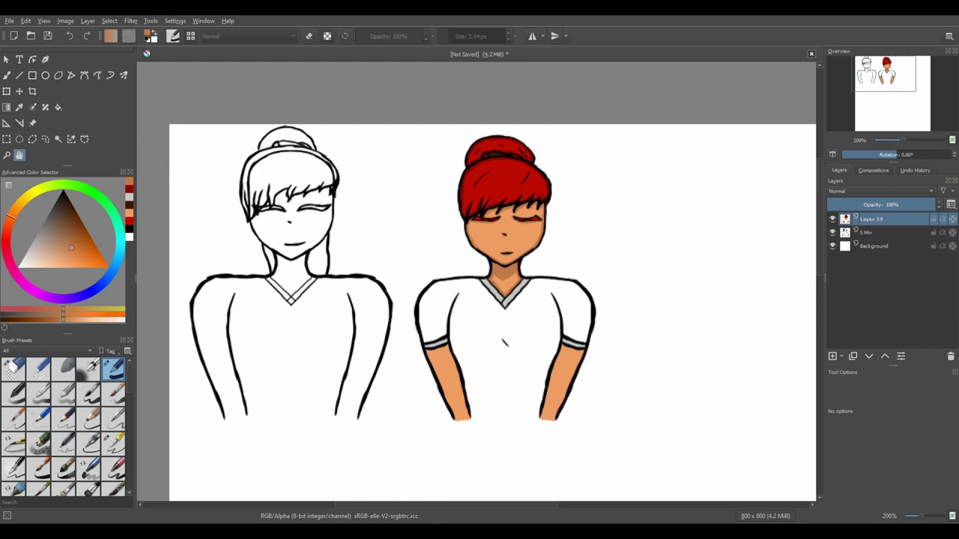
Rename the coloured figure's layer to 15 Min and add a new paint layer above it
drag(494, 315, 492, 314)
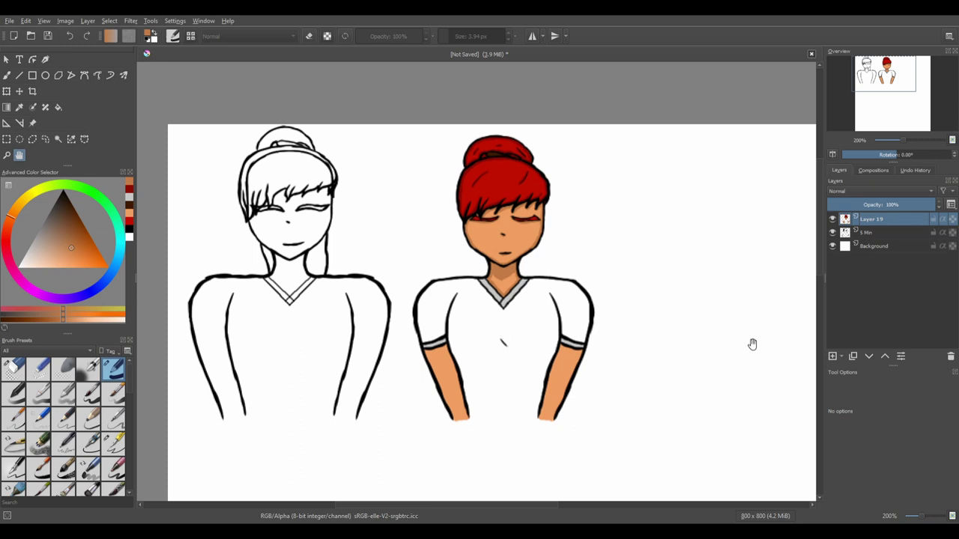
double_click(877, 218)
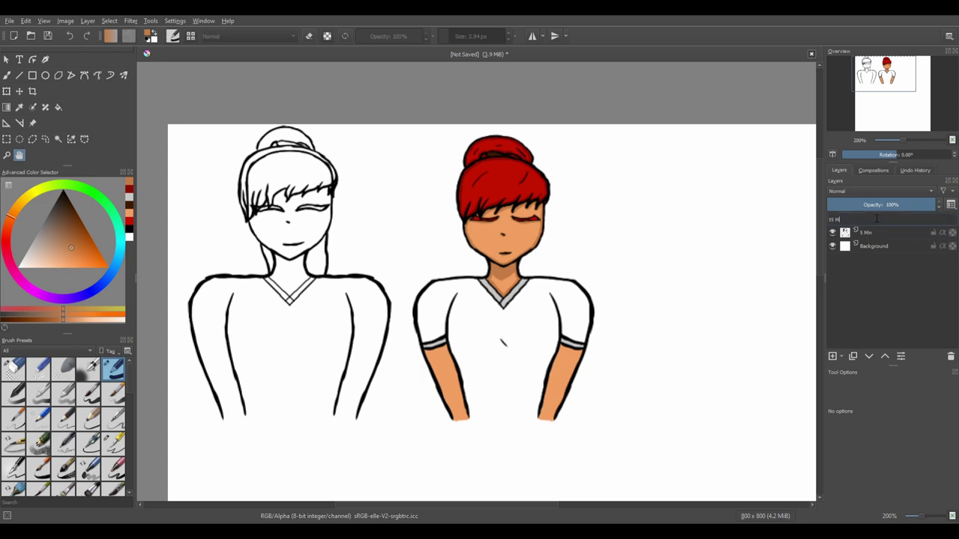
key(Return)
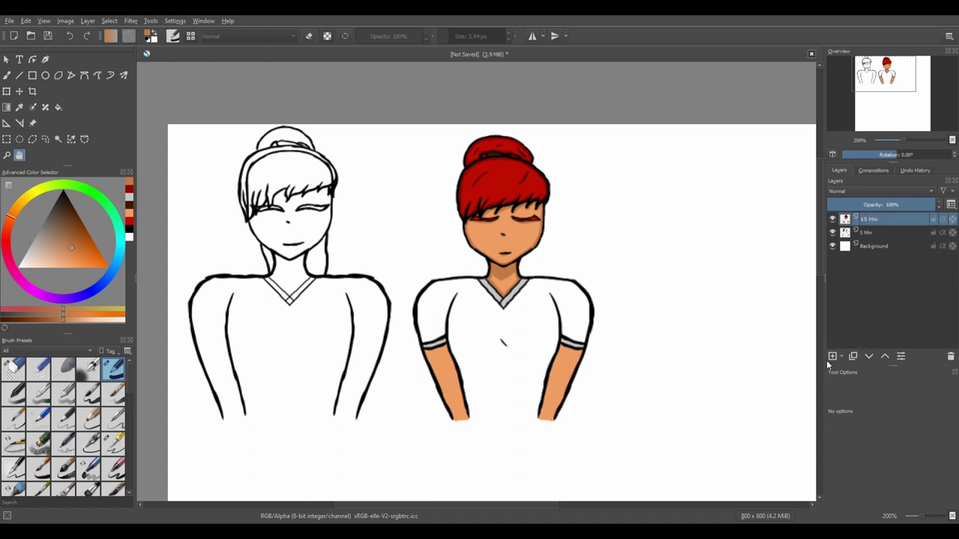
click(831, 357)
Examine the line-only and coloured figures side by side and up close, comparing their faces, hair, shirts and arms
scroll(445, 319, down, 3)
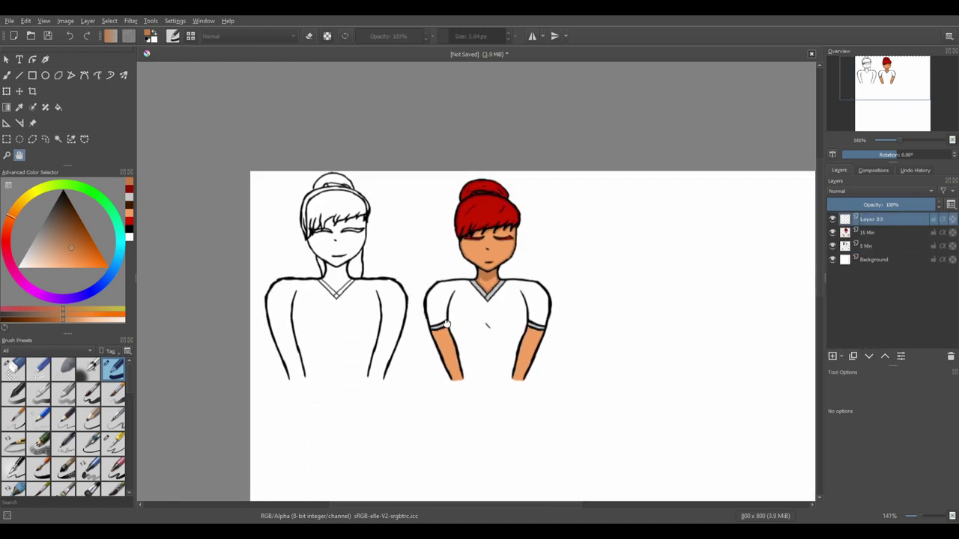
drag(401, 208, 382, 193)
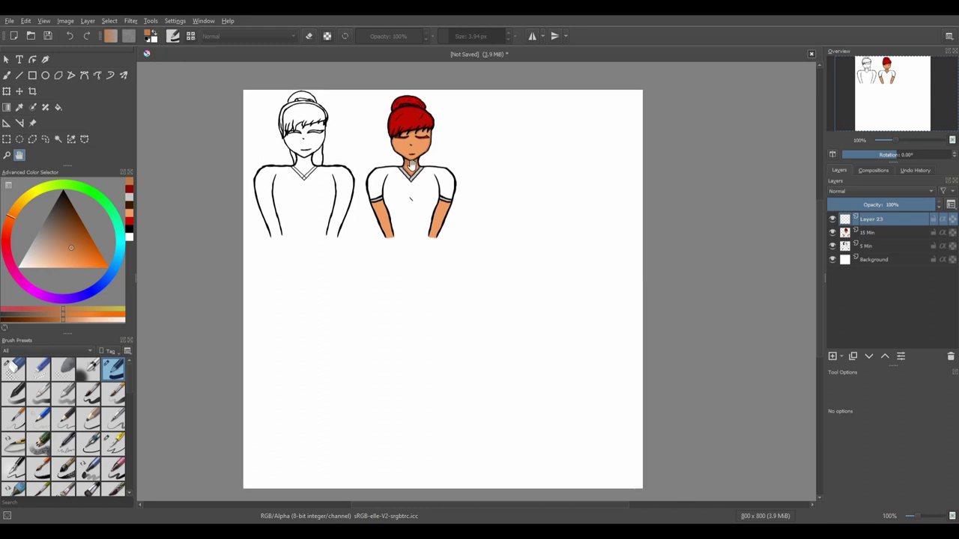
scroll(411, 165, up, 2)
drag(370, 156, 429, 225)
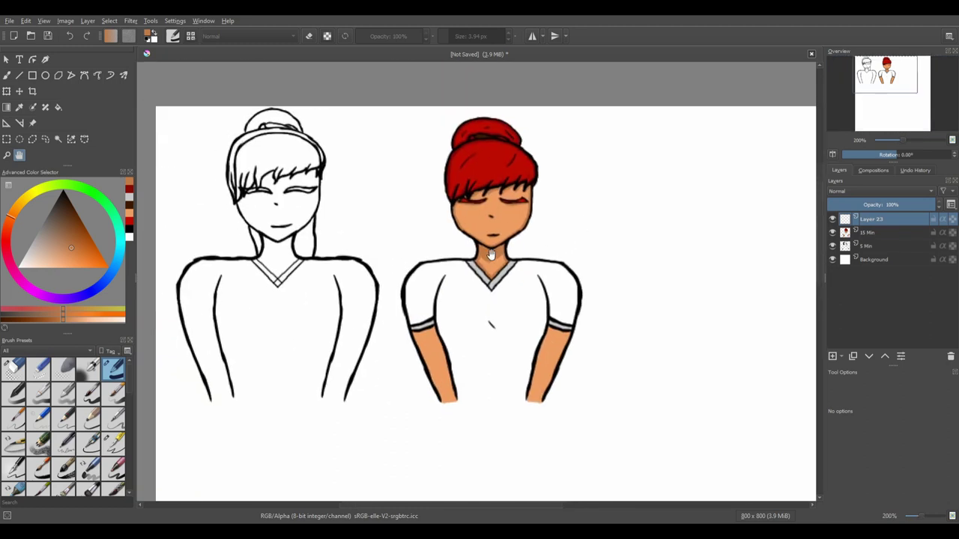
scroll(420, 240, up, 1)
scroll(420, 241, up, 1)
scroll(434, 232, down, 2)
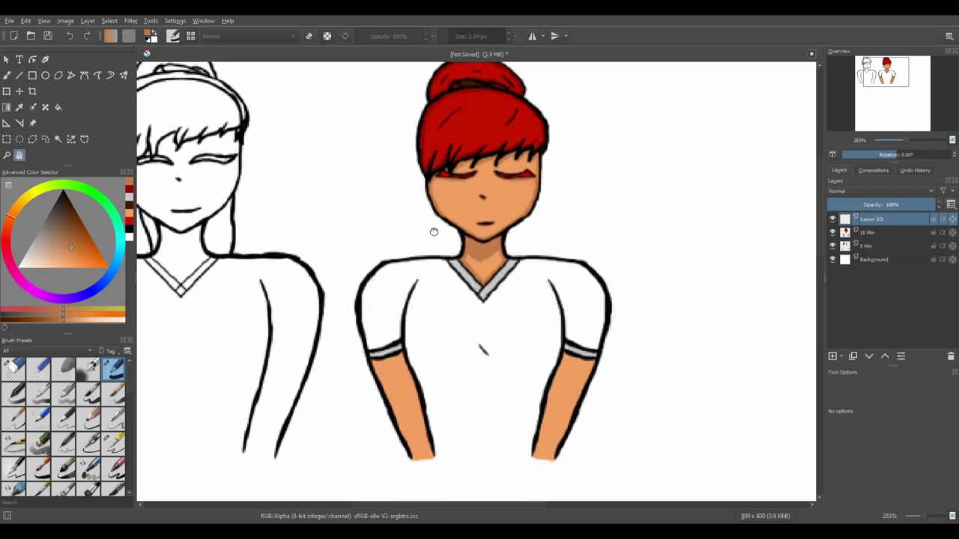
scroll(428, 221, up, 1)
scroll(442, 271, down, 1)
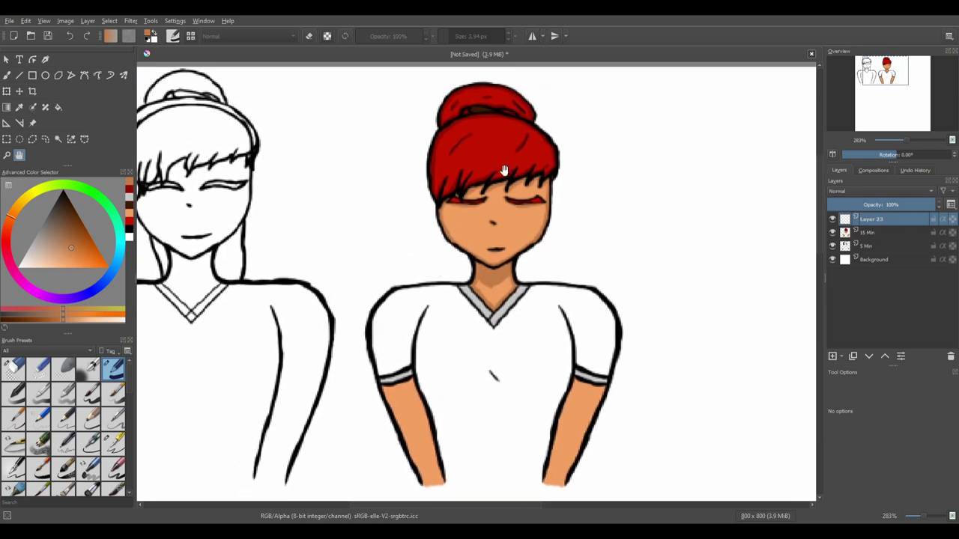
scroll(503, 176, up, 1)
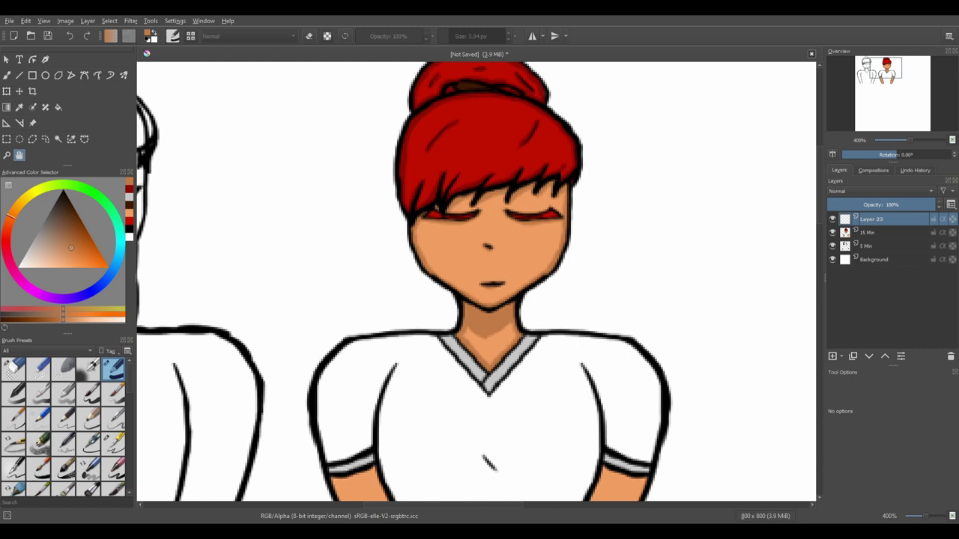
scroll(529, 266, down, 2)
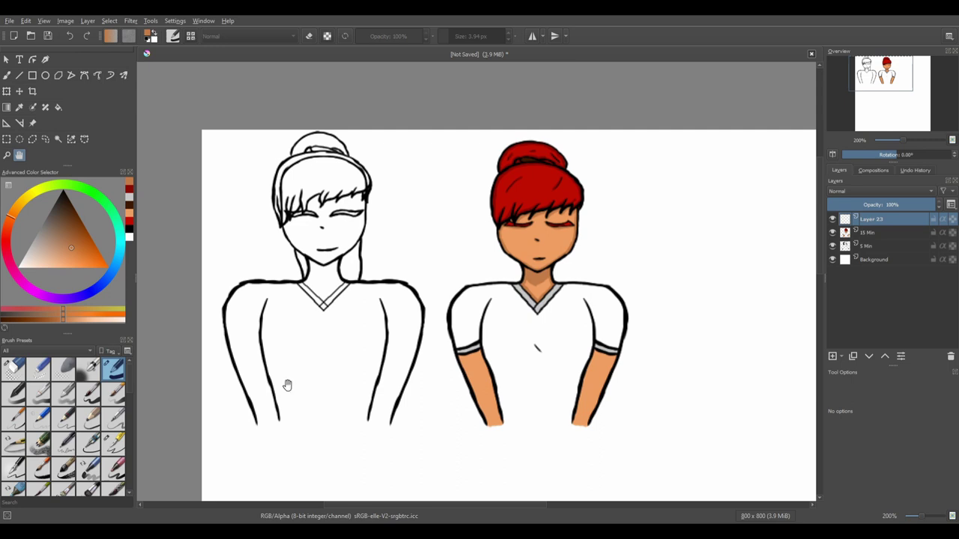
drag(361, 310, 428, 311)
scroll(322, 337, up, 1)
scroll(393, 344, down, 1)
scroll(449, 345, up, 1)
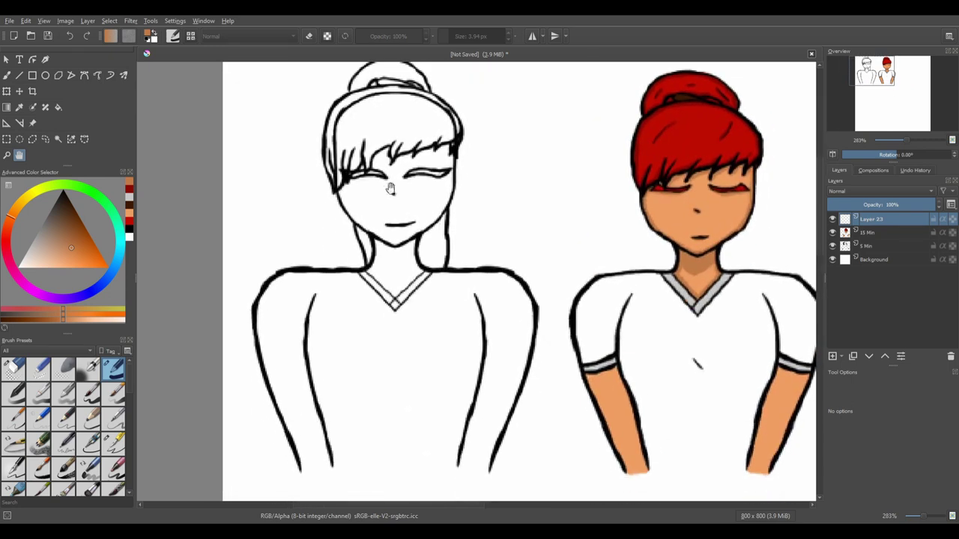
drag(540, 346, 454, 357)
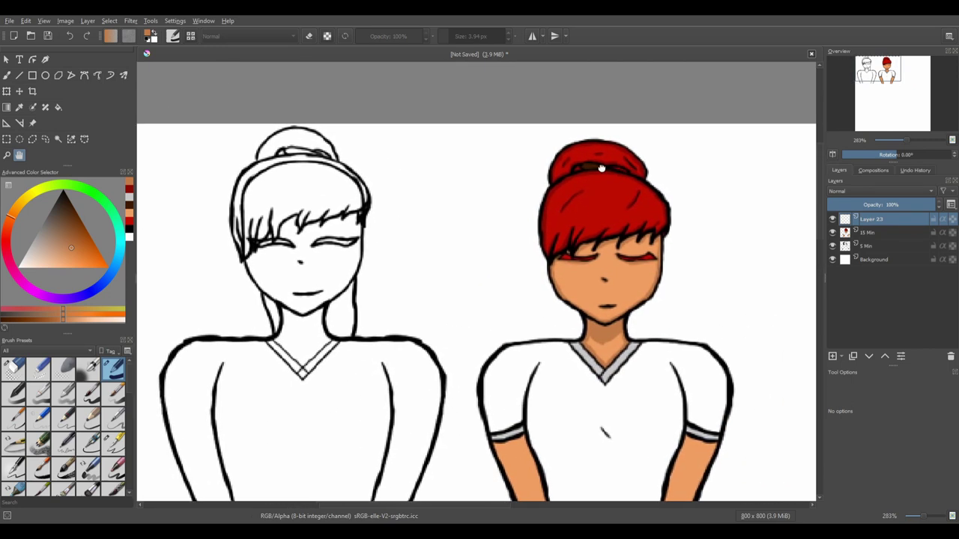
scroll(528, 169, up, 2)
drag(612, 374, 568, 247)
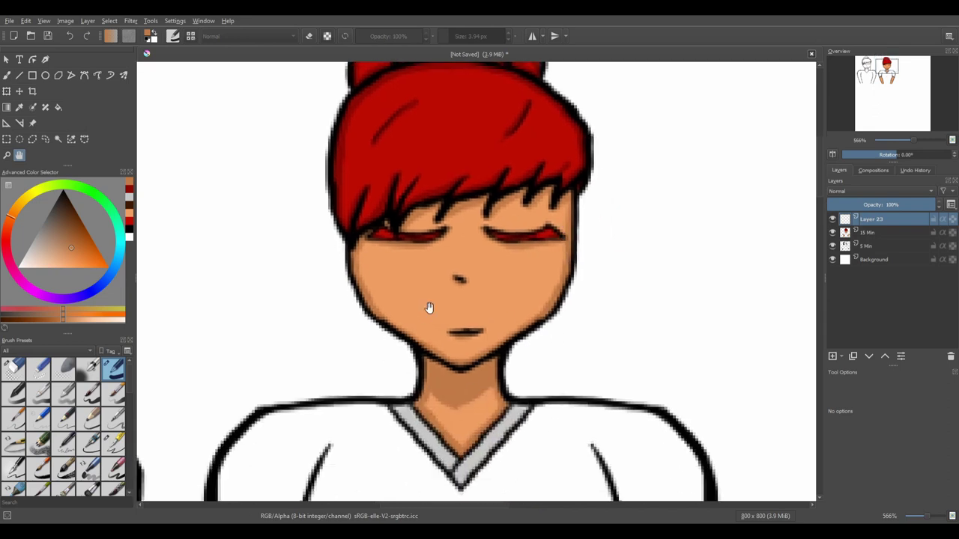
scroll(428, 310, down, 3)
drag(428, 310, 431, 277)
scroll(431, 277, down, 2)
drag(472, 322, 412, 247)
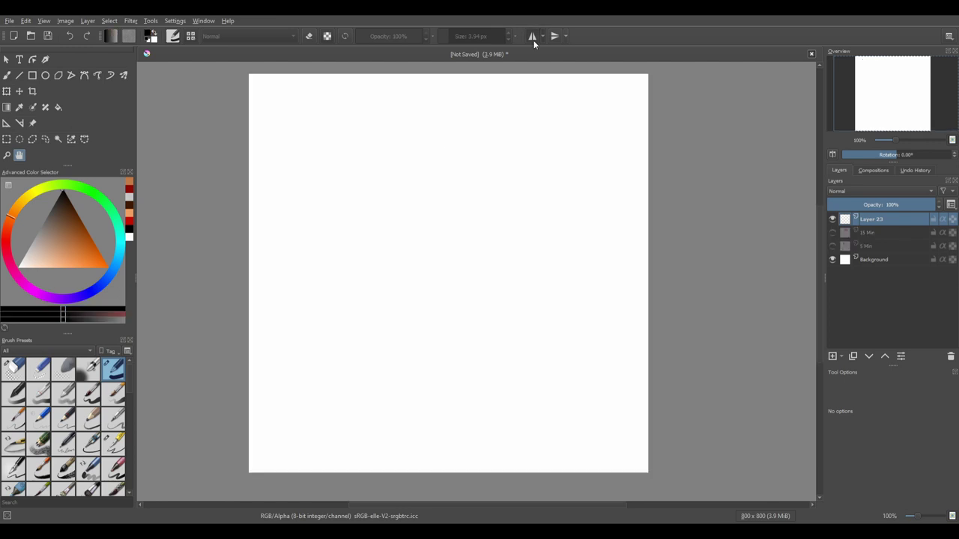
Turn on horizontal mirroring and draw straight guide lines for the head's sides and pointed jaw at 54% opacity and 6 px
click(533, 36)
scroll(394, 297, up, 5)
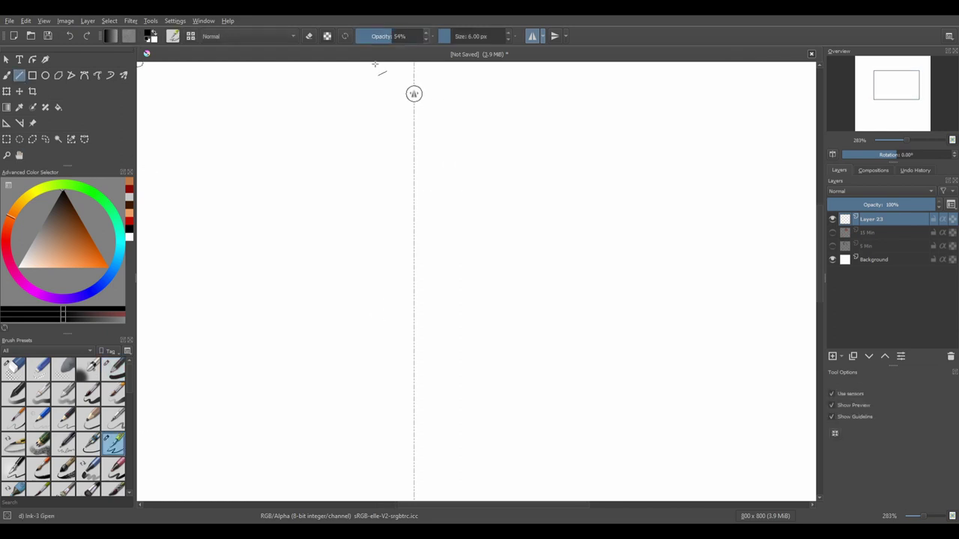
mouse_move(300, 139)
mouse_down()
mouse_move(299, 300)
mouse_move(414, 363)
mouse_up()
key(ctrl+z)
key(ctrl+z)
mouse_move(332, 146)
mouse_down()
mouse_move(332, 274)
mouse_move(413, 315)
mouse_up()
Add a new layer, set the brush opacity to 100% and ink the sides of the face freehand over the guide lines
key(Insert)
click(421, 36)
scroll(349, 135, up, 2)
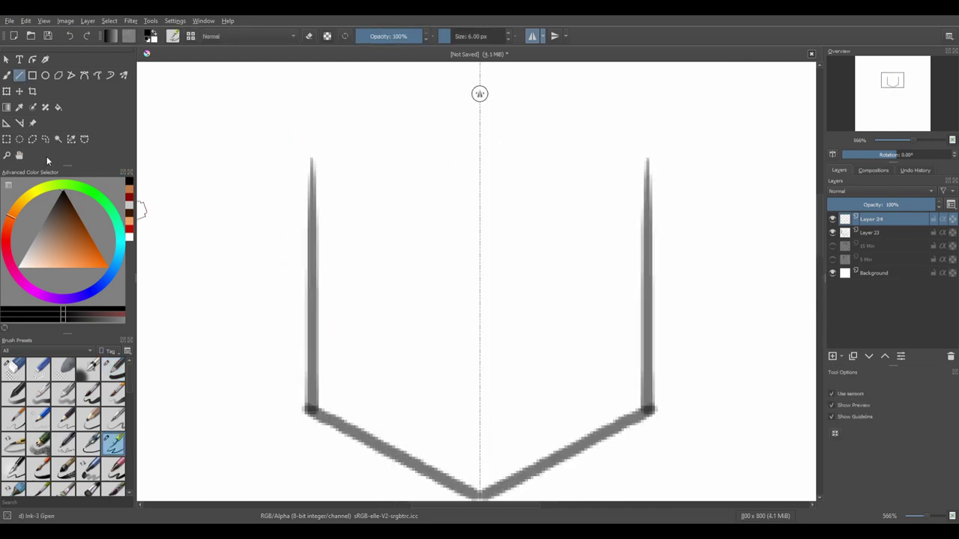
key(b)
mouse_move(300, 120)
mouse_down()
mouse_move(304, 274)
mouse_move(352, 360)
mouse_move(404, 391)
mouse_up()
key(ctrl+])
key(ctrl+])
key(ctrl+])
key(ctrl+])
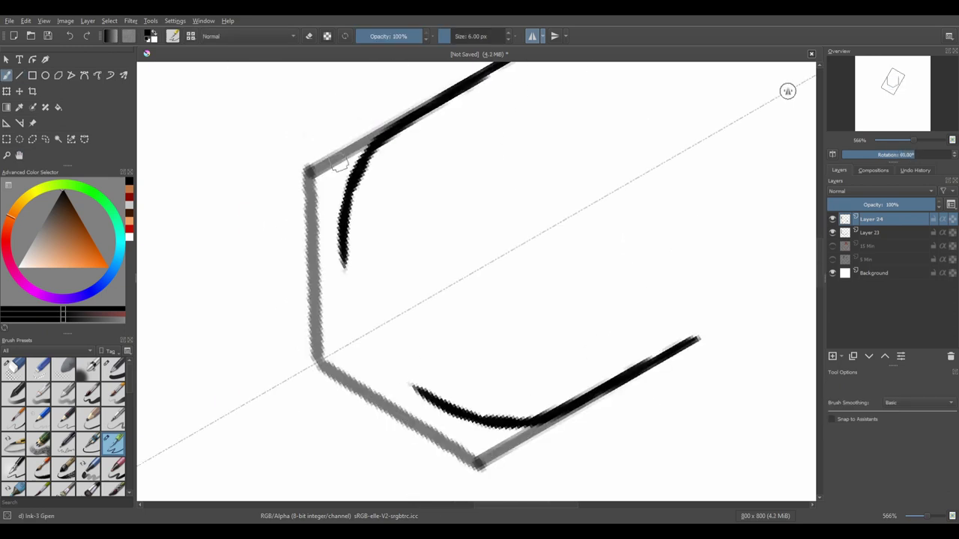
Redraw the curved jaw down to the chin and close the head with a rounded skull line
key(ctrl+z)
drag(360, 142, 329, 285)
key(ctrl+z)
drag(349, 159, 412, 427)
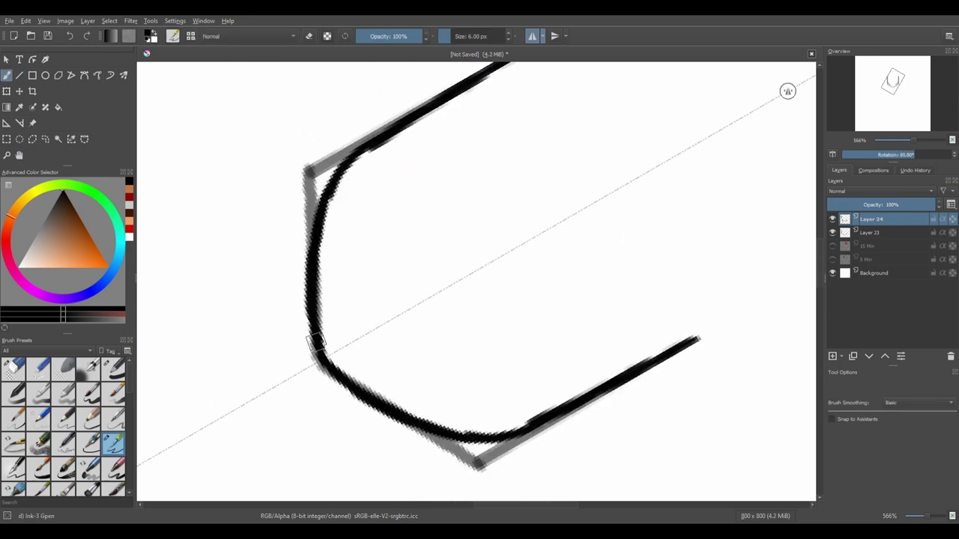
key(5)
mouse_move(284, 130)
mouse_down()
mouse_move(269, 269)
mouse_move(332, 182)
mouse_move(449, 140)
mouse_up()
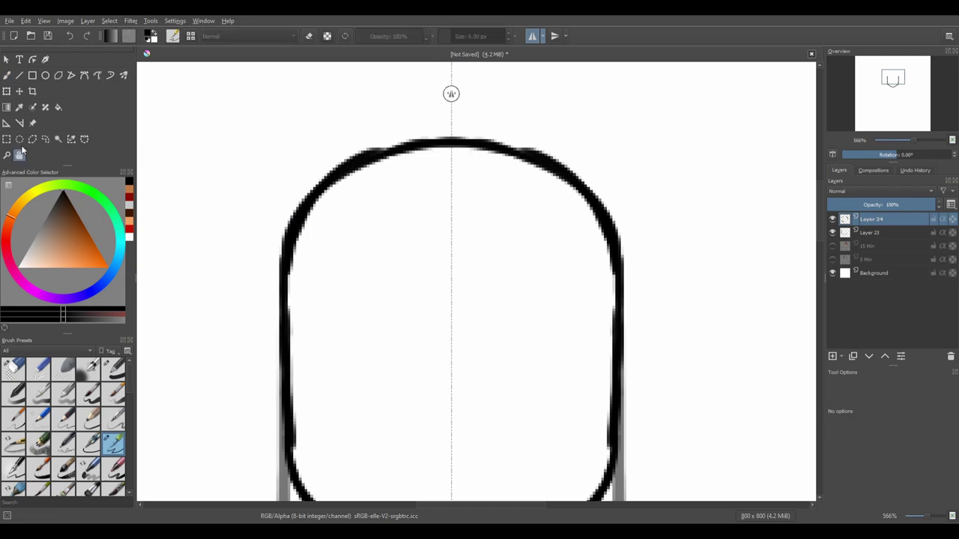
Erase the grey straight guide lines on Layer 23 with the 19.84 px Eraser Circle brush
key(minus)
click(883, 233)
key(b)
key(e)
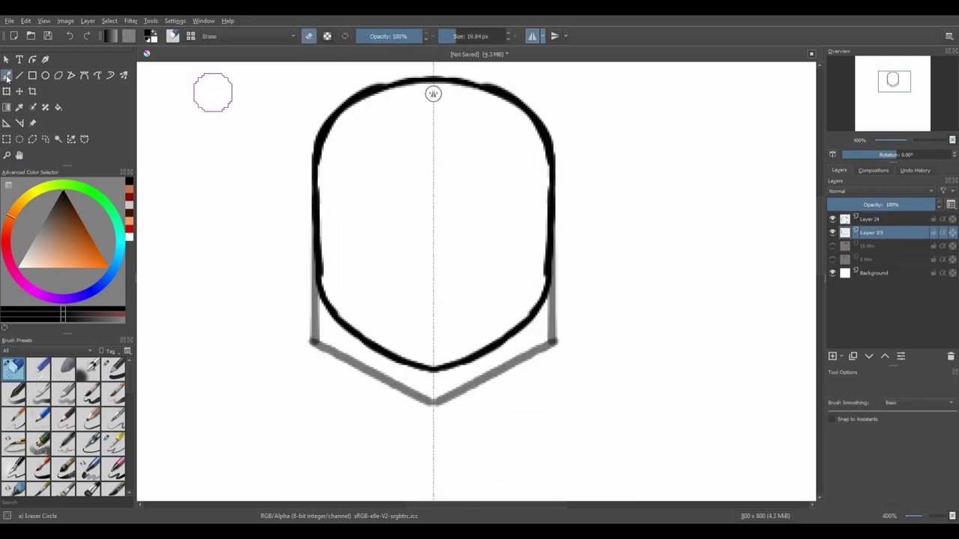
mouse_move(310, 208)
mouse_down()
mouse_move(451, 417)
mouse_move(441, 326)
mouse_move(475, 205)
mouse_up()
Draw the mirrored neck, shoulders and upper arms below the head with the 6 px Ink-3 Gpen brush
click(114, 445)
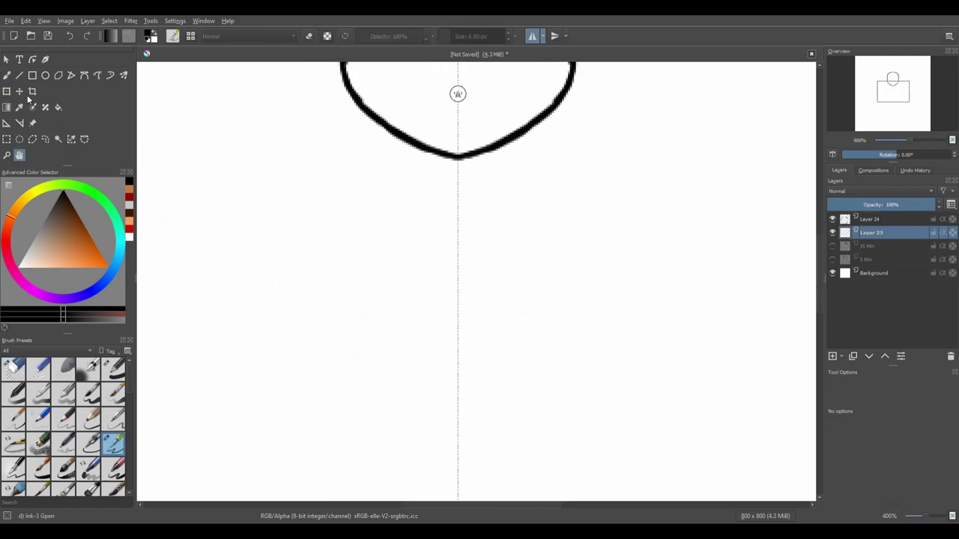
mouse_move(405, 140)
mouse_down()
mouse_move(398, 180)
mouse_move(309, 189)
mouse_move(178, 370)
mouse_up()
key(ctrl+t)
key(minus)
key(minus)
key(minus)
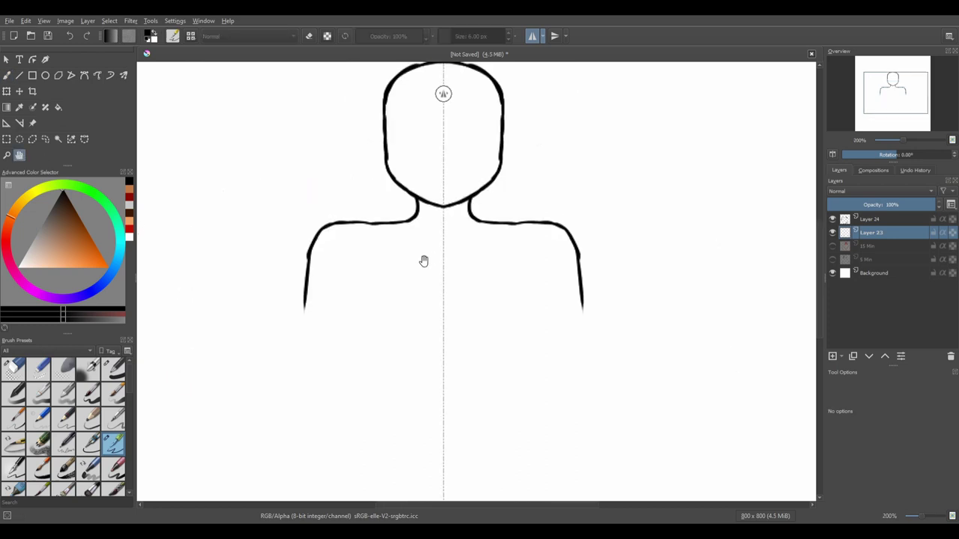
Extend the outer arm lines straight down from the shoulders
drag(438, 299, 437, 312)
key(plus)
key(plus)
key(plus)
drag(278, 385, 278, 322)
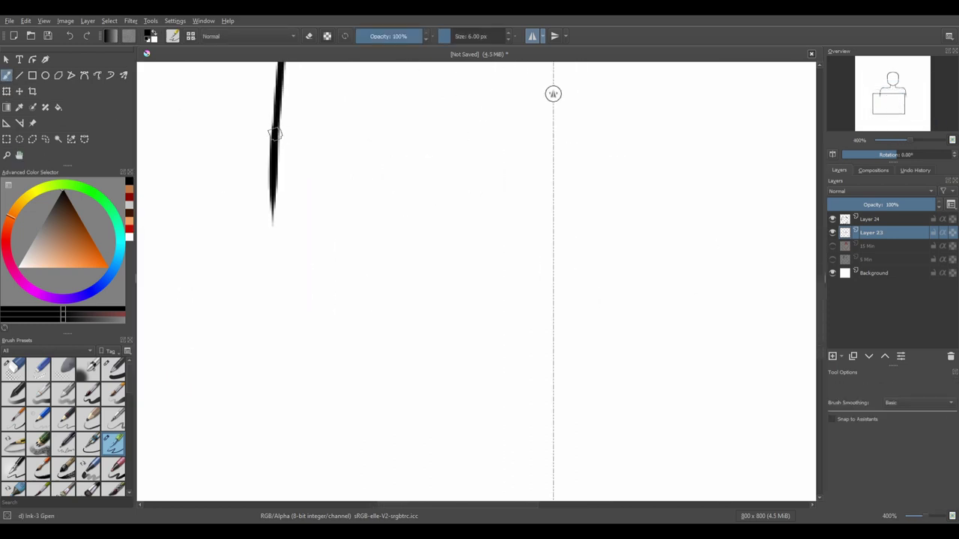
click(20, 155)
key(minus)
drag(469, 263, 439, 286)
key(b)
drag(315, 139, 304, 186)
mouse_move(305, 169)
mouse_down()
mouse_move(305, 227)
mouse_move(343, 413)
mouse_up()
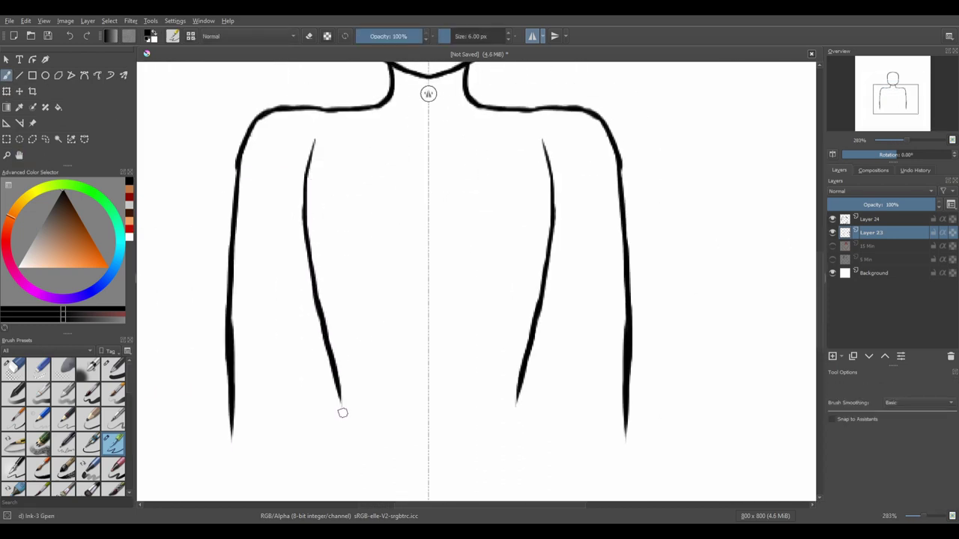
key(ctrl+z)
key(ctrl+z)
drag(296, 150, 329, 412)
key(ctrl+z)
On a new layer, draw mirrored torso lines curving in towards the waist and narrow them slightly with Transform
key(ctrl+j)
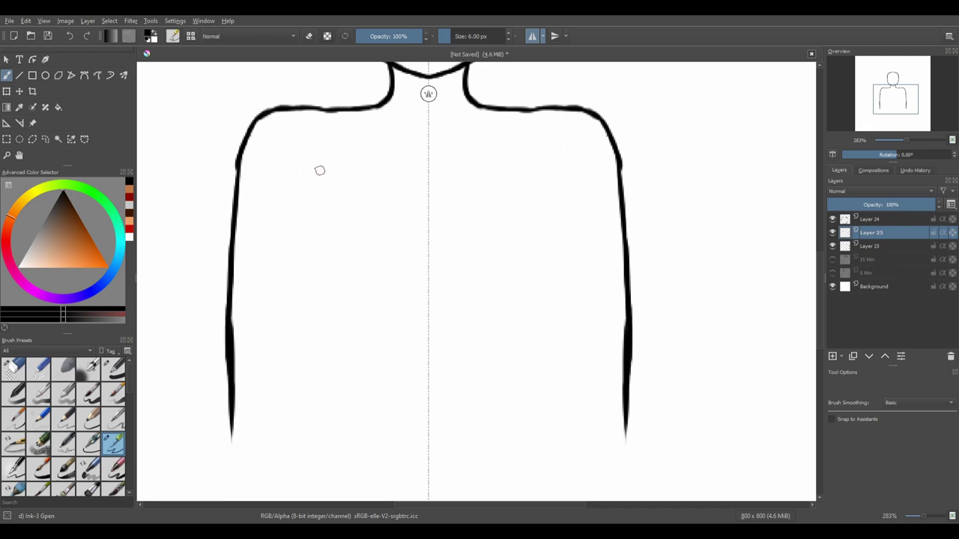
drag(314, 144, 337, 389)
key(ctrl+z)
mouse_move(311, 136)
mouse_down()
mouse_move(297, 208)
mouse_move(335, 397)
mouse_up()
key(ctrl+z)
drag(318, 148, 338, 397)
key(ctrl+z)
mouse_move(318, 150)
mouse_down()
mouse_move(300, 292)
mouse_move(339, 388)
mouse_move(340, 332)
mouse_move(338, 396)
mouse_move(321, 321)
mouse_move(343, 420)
mouse_up()
key(ctrl+z)
key(ctrl+z)
key(ctrl+z)
key(ctrl+z)
key(ctrl+z)
key(ctrl+z)
mouse_move(318, 157)
mouse_down()
mouse_move(302, 217)
mouse_move(349, 453)
mouse_up()
key(ctrl+t)
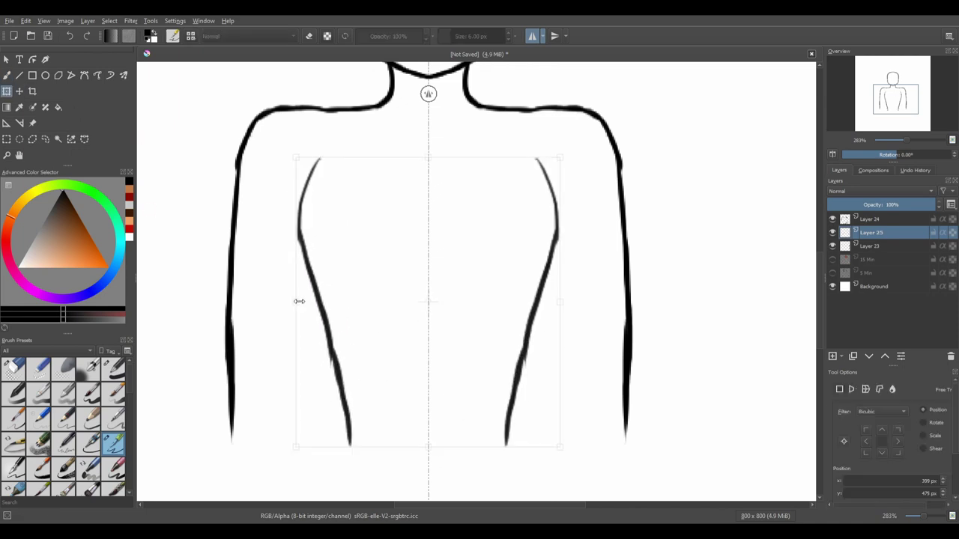
drag(295, 300, 306, 298)
On Layer 23, draw new outer and inner arm lines slanting inward from the shoulders and chest
click(887, 246)
key(b)
drag(238, 168, 261, 263)
drag(240, 171, 336, 459)
key(ctrl+z)
key(ctrl+z)
mouse_move(330, 111)
mouse_down()
mouse_move(296, 111)
mouse_move(250, 406)
mouse_move(292, 446)
mouse_up()
key(ctrl+z)
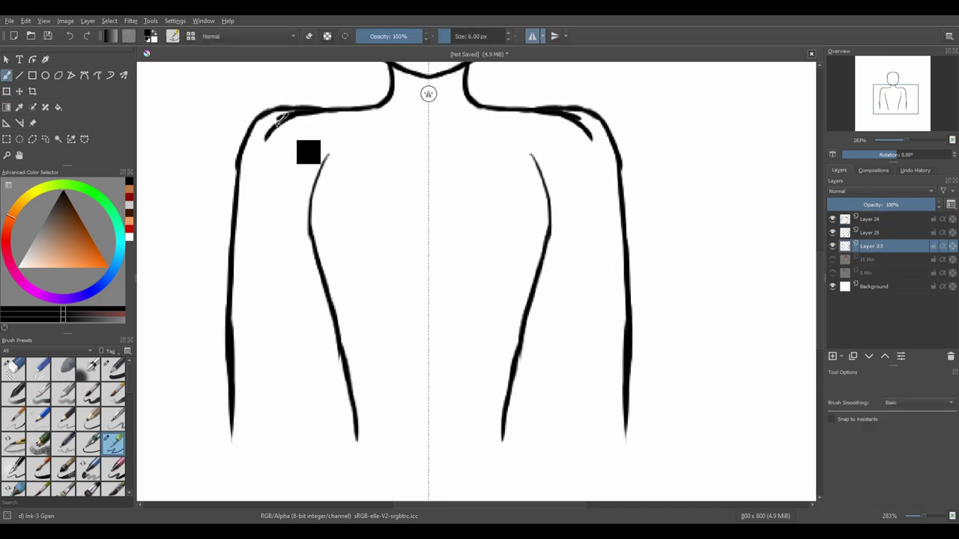
drag(238, 159, 289, 452)
drag(308, 203, 342, 450)
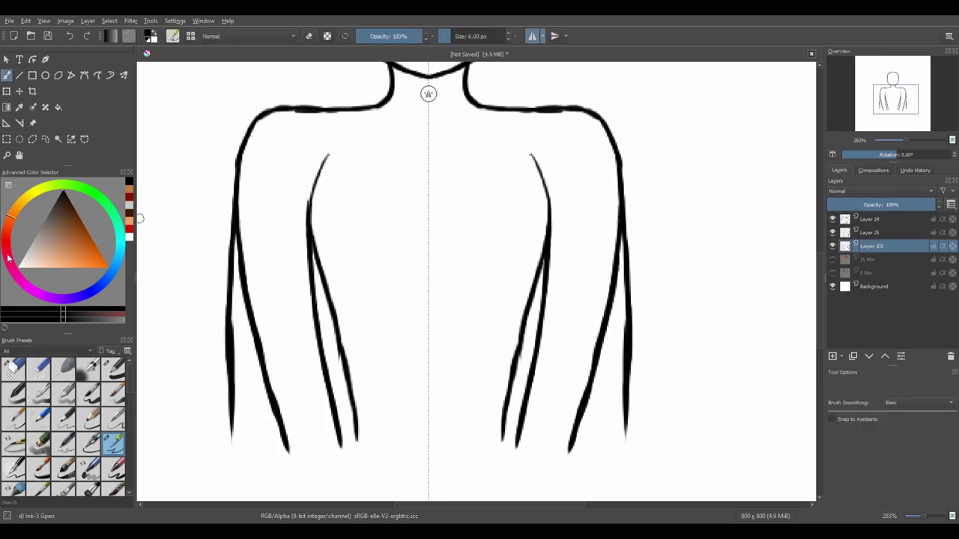
Merge the torso-line layer into Layer 23 and erase the old straight outer arm lines with the 19.84 px Eraser Circle
click(13, 369)
click(889, 232)
key(ctrl+e)
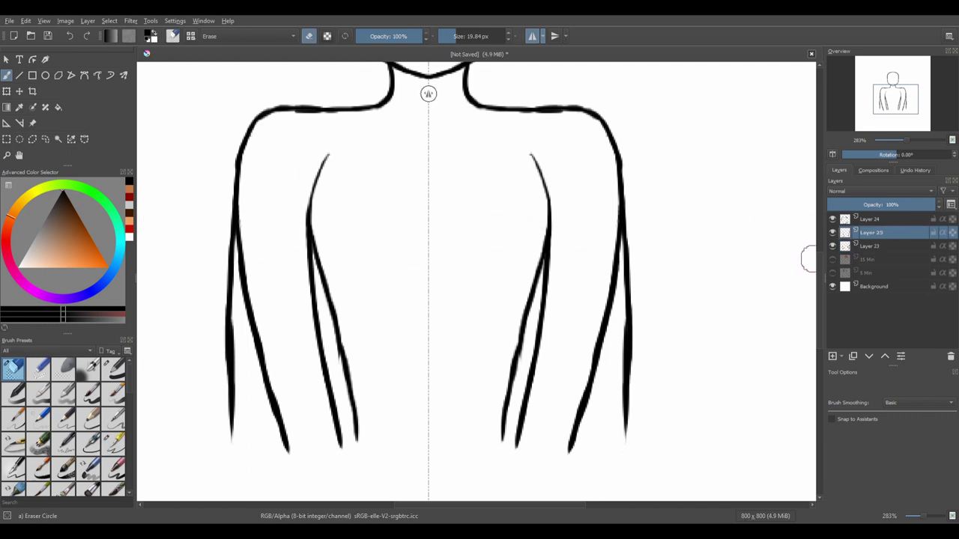
mouse_move(238, 448)
mouse_down()
mouse_move(216, 229)
mouse_move(223, 212)
mouse_up()
On a new layer with mirroring off, draw a jagged fringe slanting across the forehead with the 6 px Ink-3 Gpen brush
click(19, 155)
scroll(514, 113, down, 3)
scroll(482, 232, up, 5)
key(Insert)
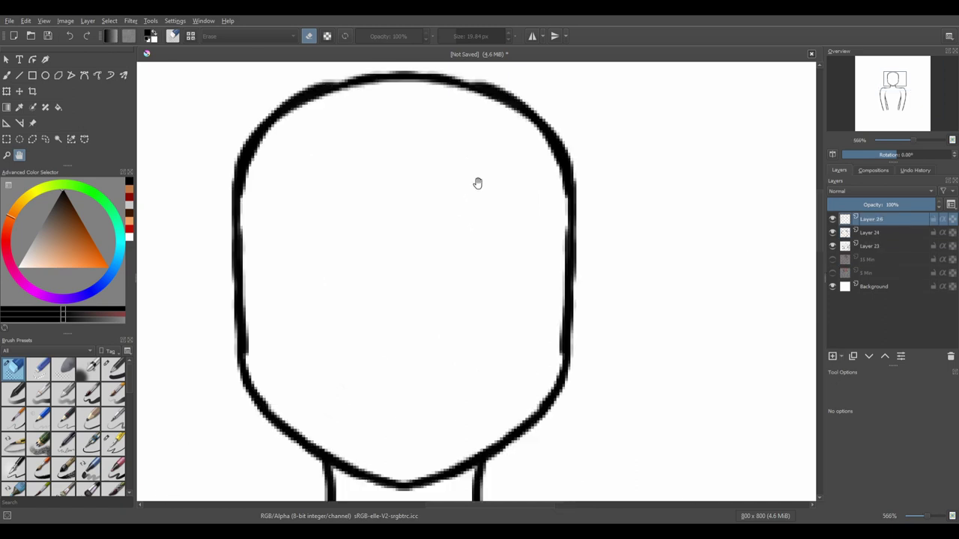
click(112, 444)
mouse_move(603, 164)
mouse_down()
mouse_move(585, 196)
mouse_move(517, 251)
mouse_move(480, 240)
mouse_move(457, 206)
mouse_move(394, 275)
mouse_move(392, 215)
mouse_move(310, 285)
mouse_move(321, 235)
mouse_move(263, 293)
mouse_up()
key(ctrl+z)
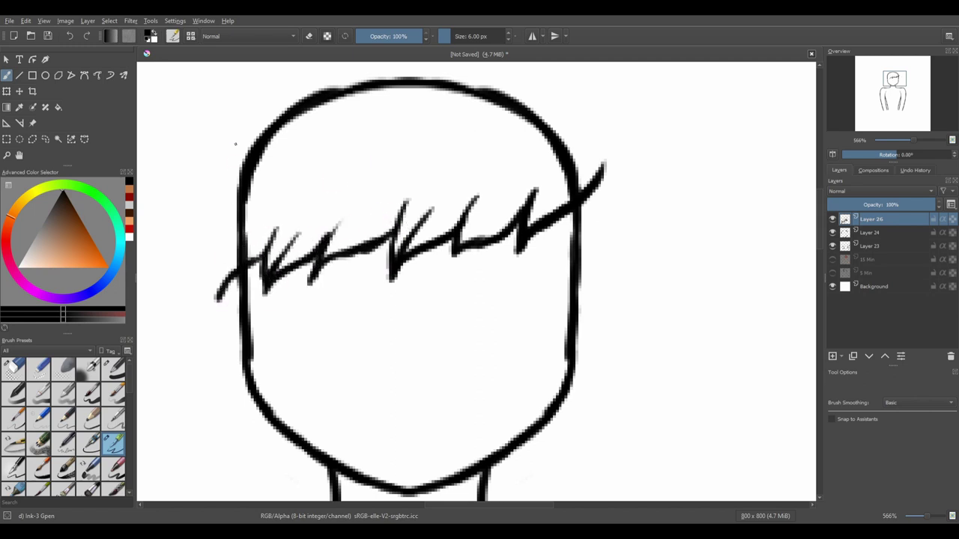
Draw the outer hair contour around the skull, joining both ends of the fringe
drag(142, 165, 132, 236)
mouse_move(206, 281)
mouse_down()
mouse_move(223, 239)
mouse_move(354, 125)
mouse_up()
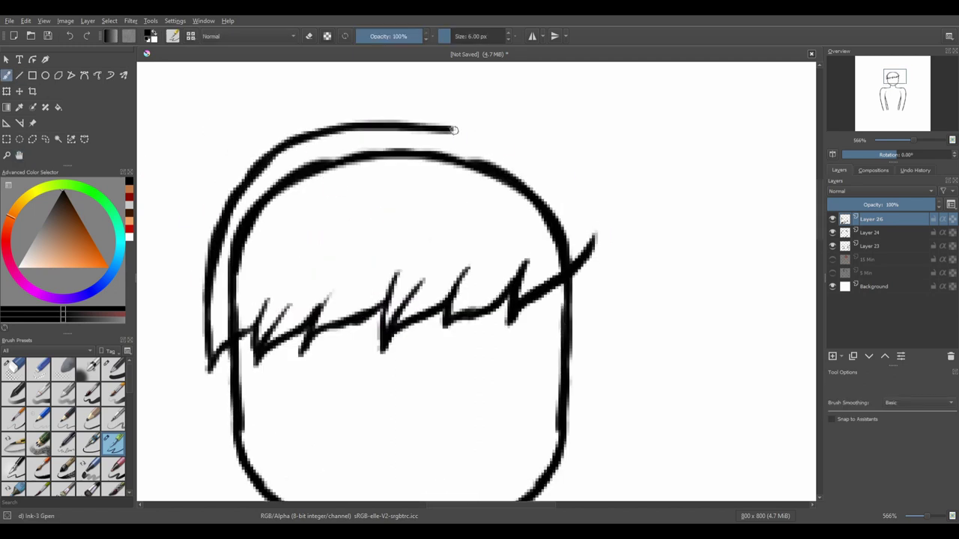
key(4)
key(4)
key(4)
key(4)
key(4)
key(4)
key(4)
key(4)
key(4)
key(6)
key(6)
key(6)
key(6)
key(6)
key(6)
key(6)
key(6)
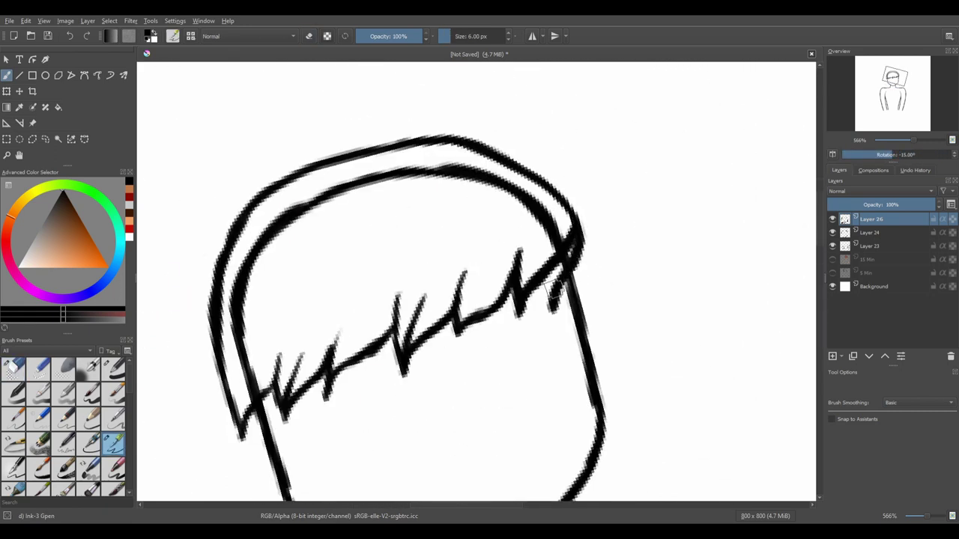
Erase the stray overlapping strokes where the hair contour meets the higher end of the fringe
key(plus)
key(plus)
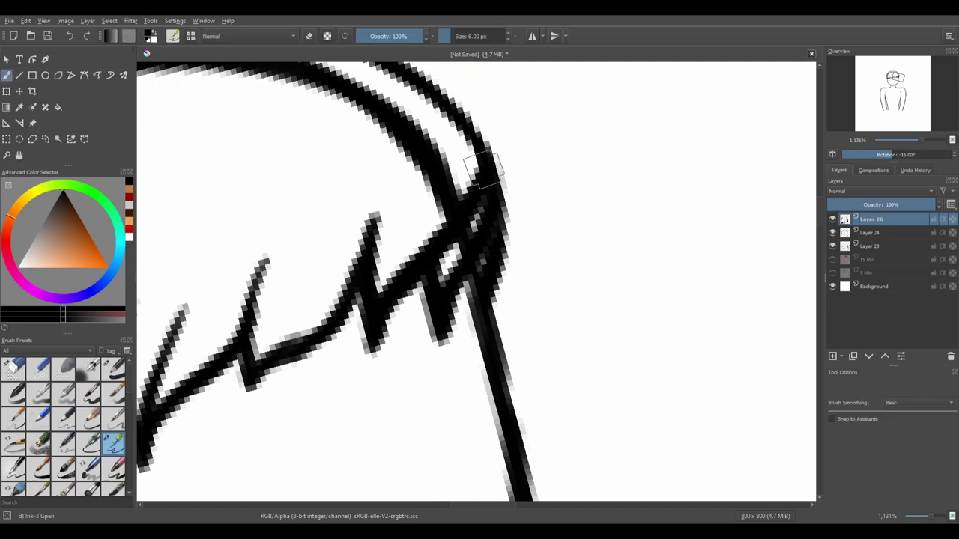
key(slash)
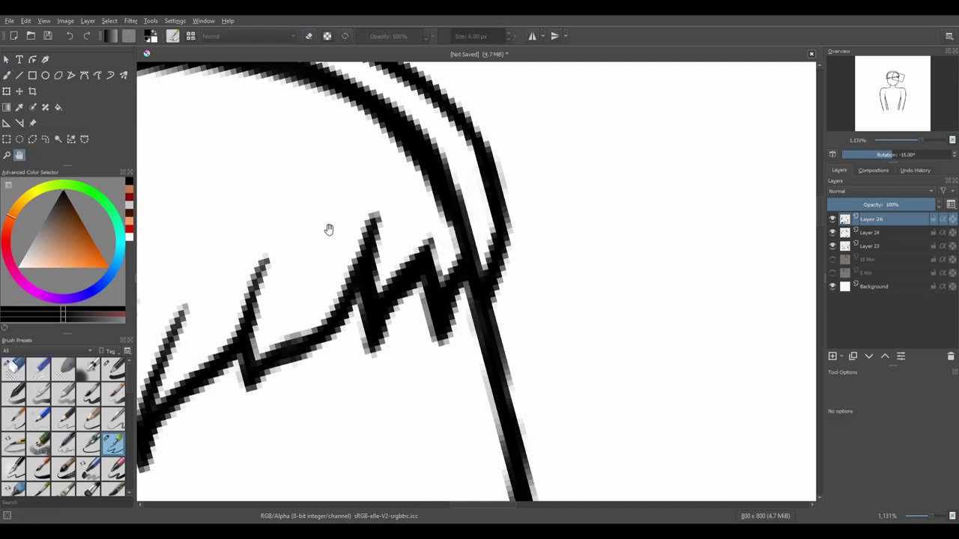
Flip the hair layer horizontally and tilt it slightly so the fringe slopes the other way across the forehead
key(5)
key(minus)
key(minus)
key(minus)
mouse_move(394, 180)
mouse_down()
mouse_move(451, 280)
mouse_move(454, 157)
mouse_up()
key(ctrl+t)
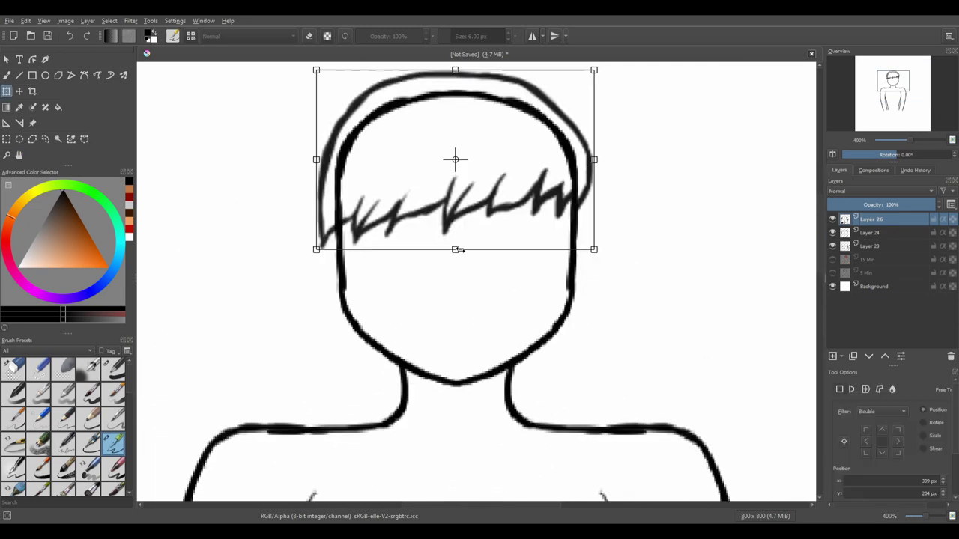
drag(514, 274, 530, 245)
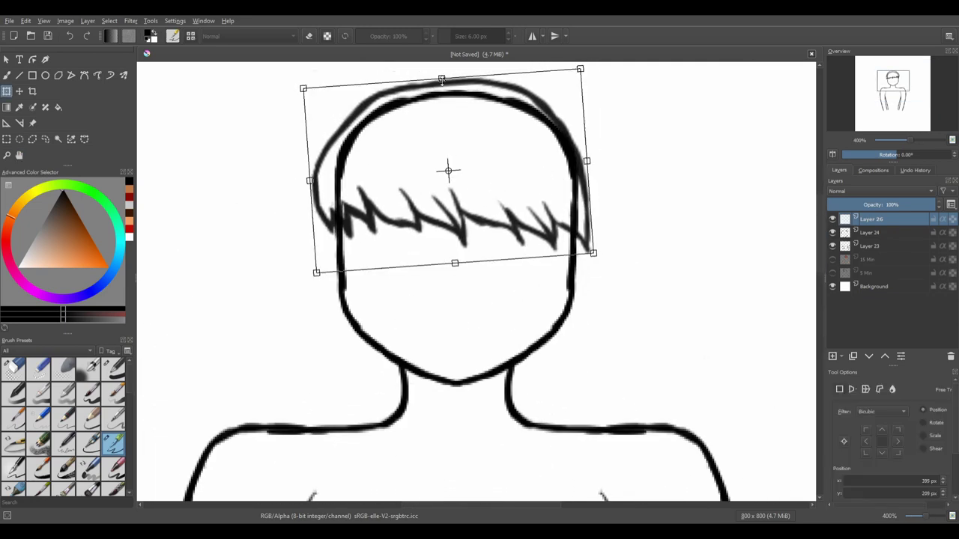
key(Return)
On a new layer, draw a small flattened hair tie on the crown with the 6 px Ink-3 Gpen brush
key(plus)
key(plus)
key(plus)
key(Insert)
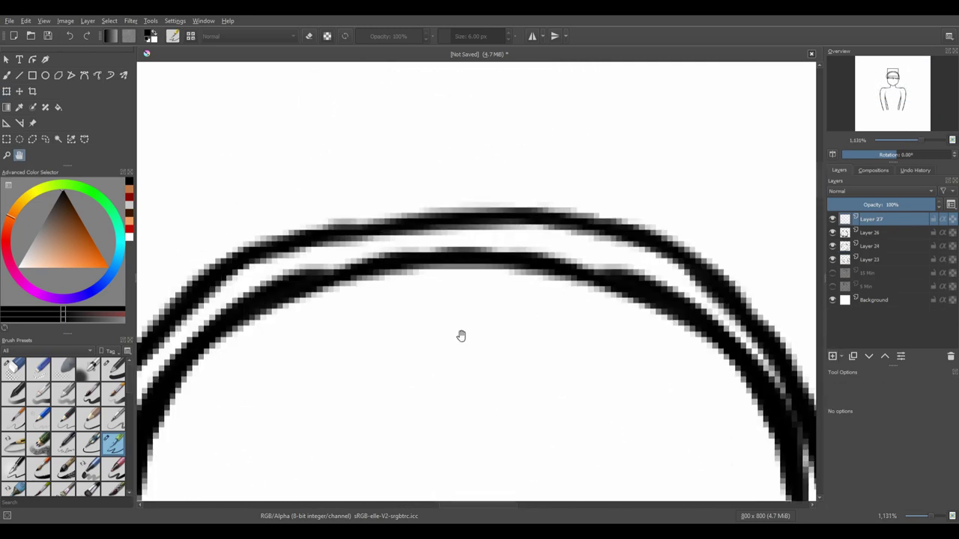
key(b)
mouse_move(393, 167)
mouse_down()
mouse_move(485, 181)
mouse_move(578, 221)
mouse_up()
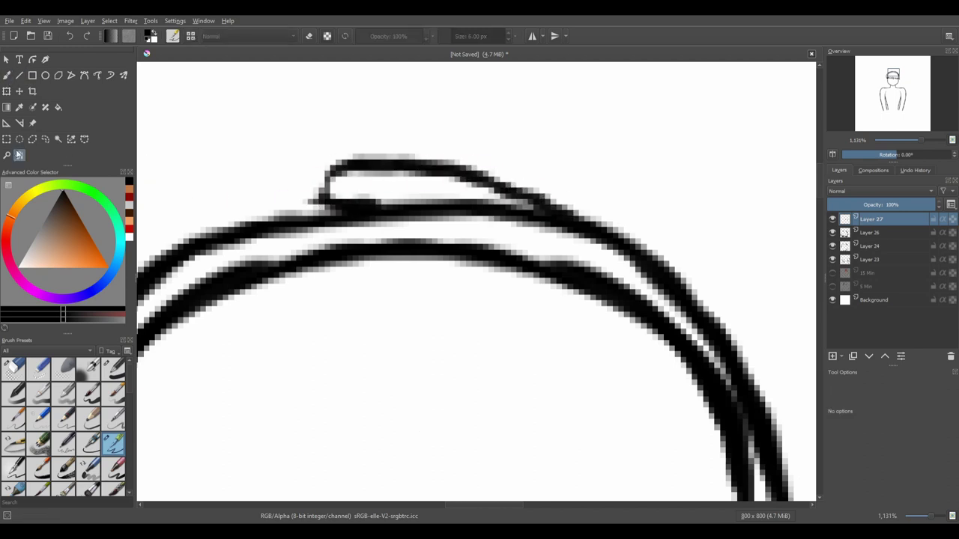
mouse_move(321, 203)
mouse_down()
mouse_move(349, 229)
mouse_move(380, 217)
mouse_up()
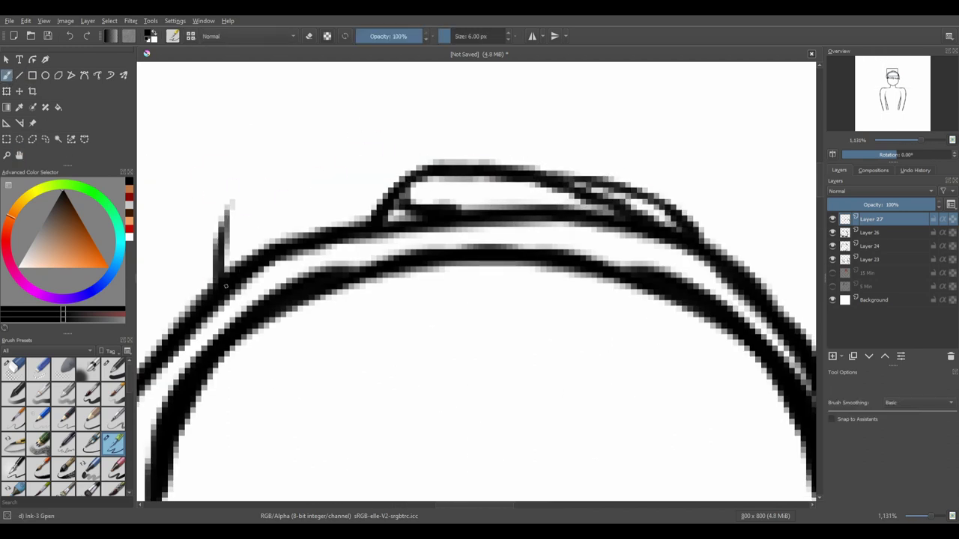
Try to outline a large rounded bun above the hair tie from several canvas angles
drag(225, 286, 404, 65)
key(4)
key(4)
key(4)
key(4)
key(4)
drag(367, 114, 322, 325)
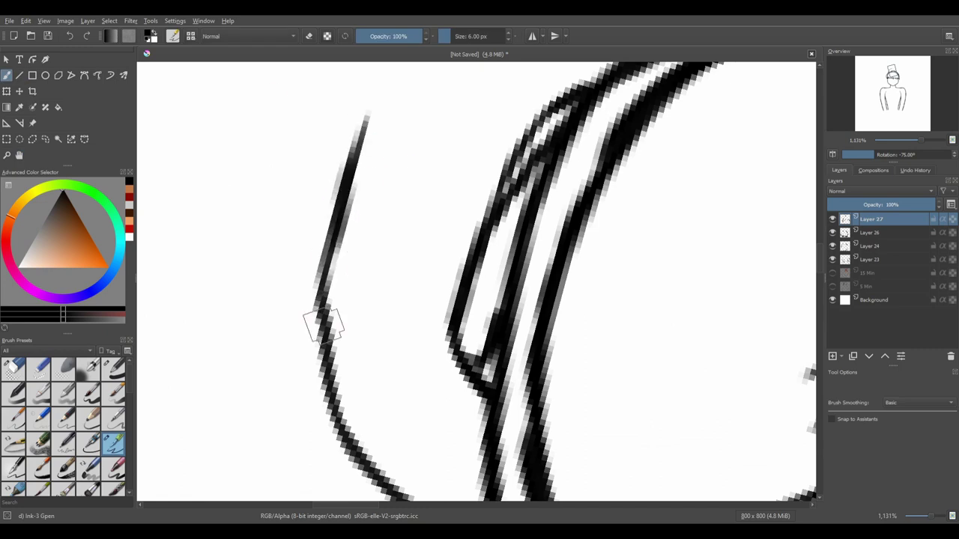
key(4)
key(4)
key(4)
drag(225, 96, 284, 337)
key(4)
key(4)
drag(353, 105, 296, 307)
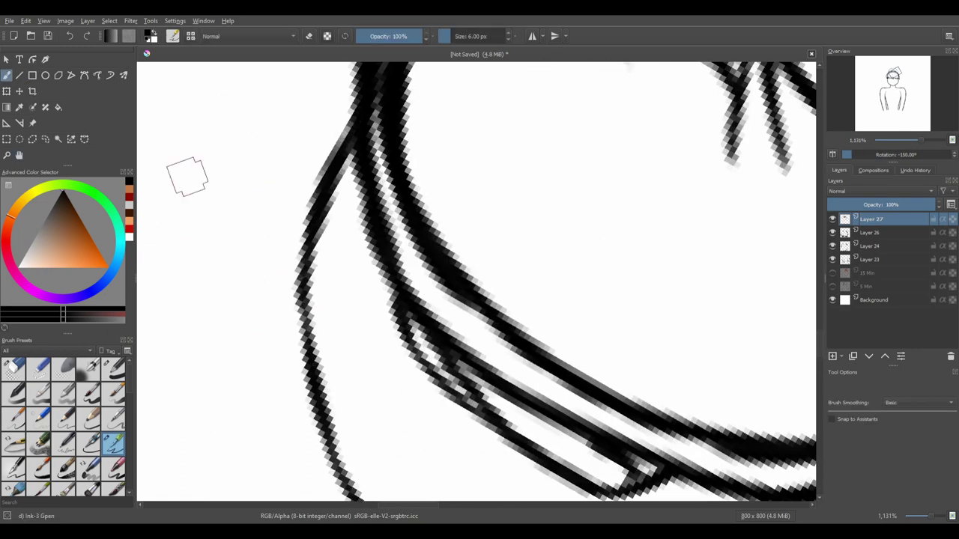
Adjust the hair tie with a free transform so it sits against the crown
key(5)
scroll(295, 228, down, 5)
scroll(295, 228, up, 2)
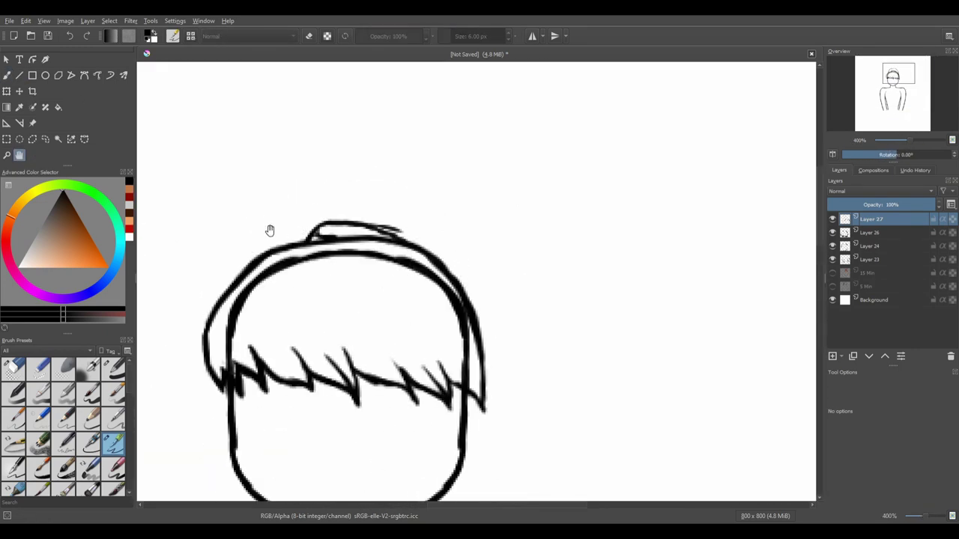
scroll(306, 140, down, 1)
key(ctrl+t)
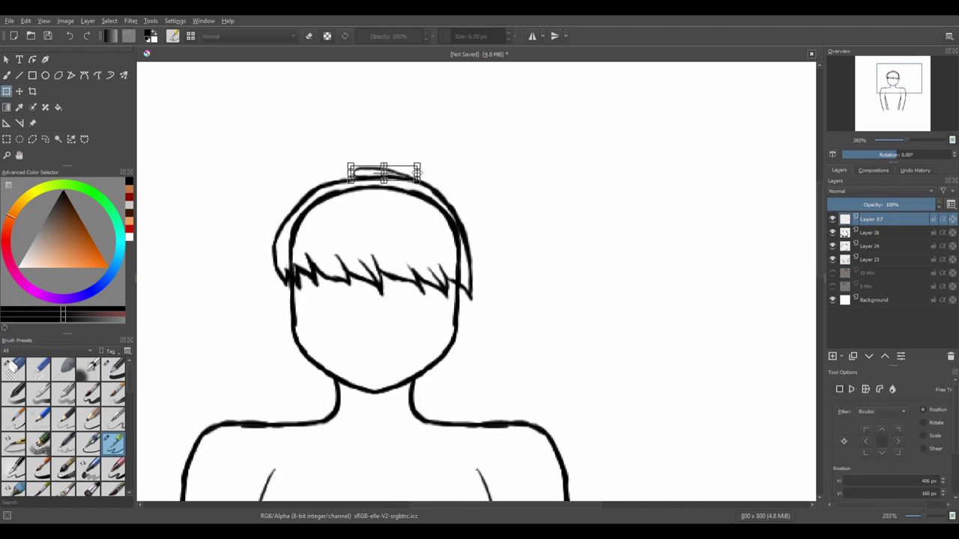
On a new layer, draw a rounded bun outline arching over the hair tie with both ends meeting the hair contour
click(831, 355)
scroll(352, 202, up, 3)
key(b)
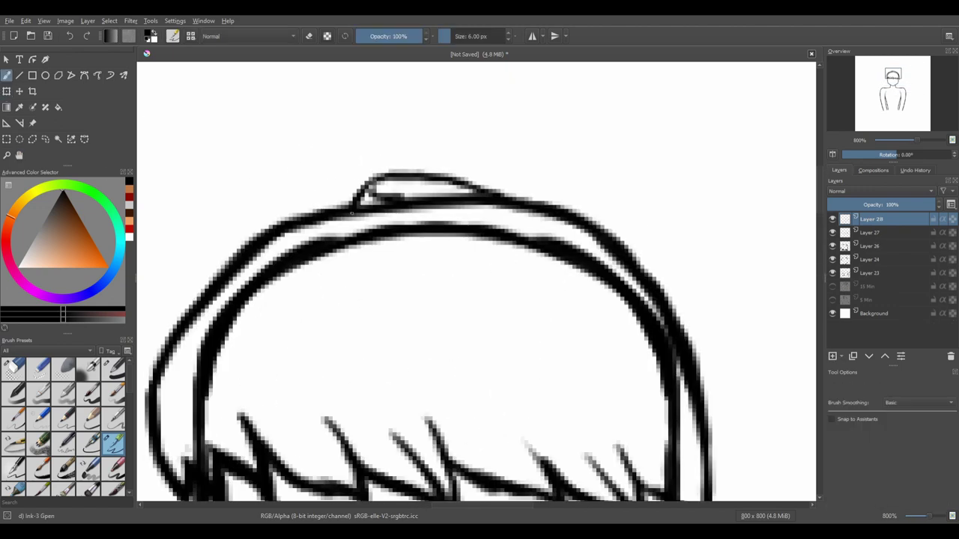
mouse_move(254, 234)
mouse_down()
mouse_move(317, 140)
mouse_move(541, 130)
mouse_up()
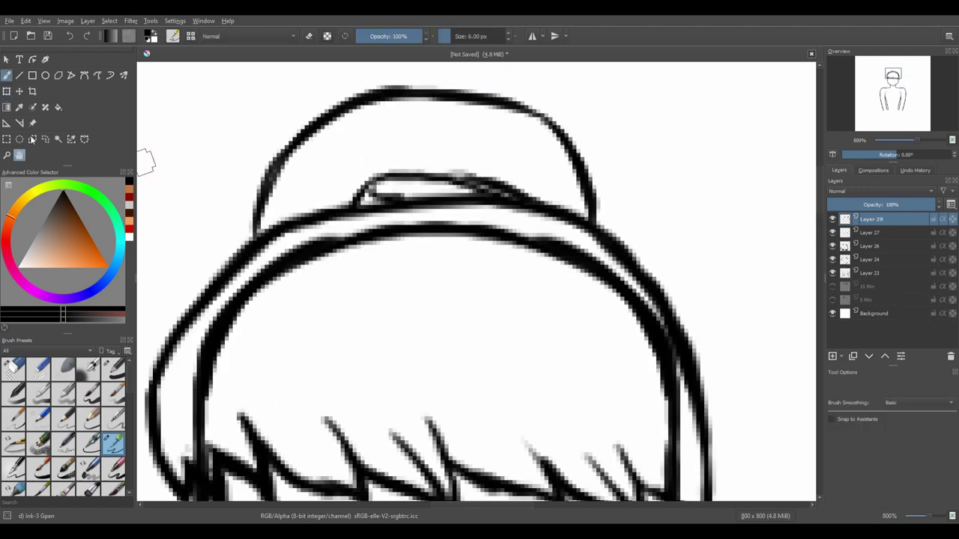
Draw a curved hair strand down each side of the neck from the jaw to the shoulder line
scroll(427, 278, down, 7)
scroll(319, 338, up, 6)
drag(433, 192, 433, 236)
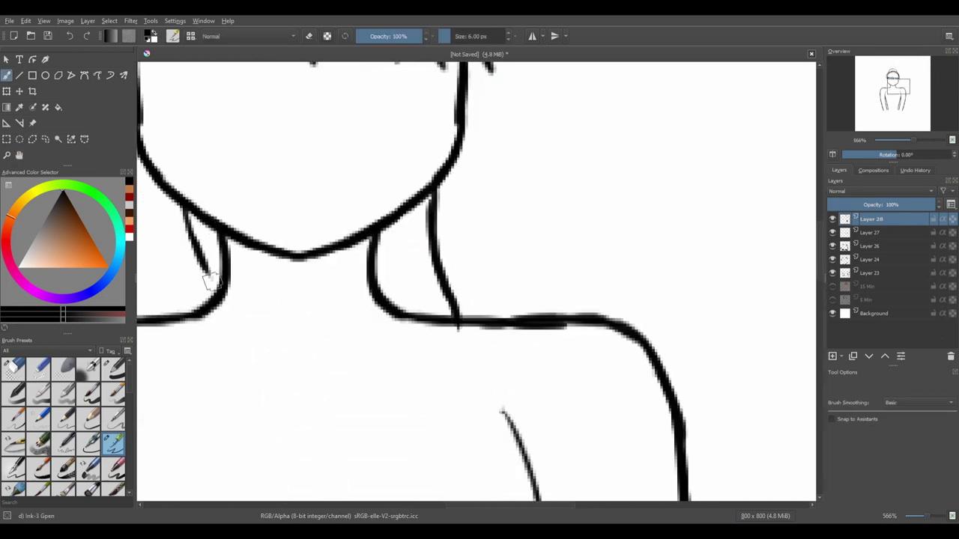
scroll(298, 234, up, 1)
Erase the strand ends overshooting the shoulders with the 2.48 px Eraser Circle and merge the hair layers into Layer 26
key(e)
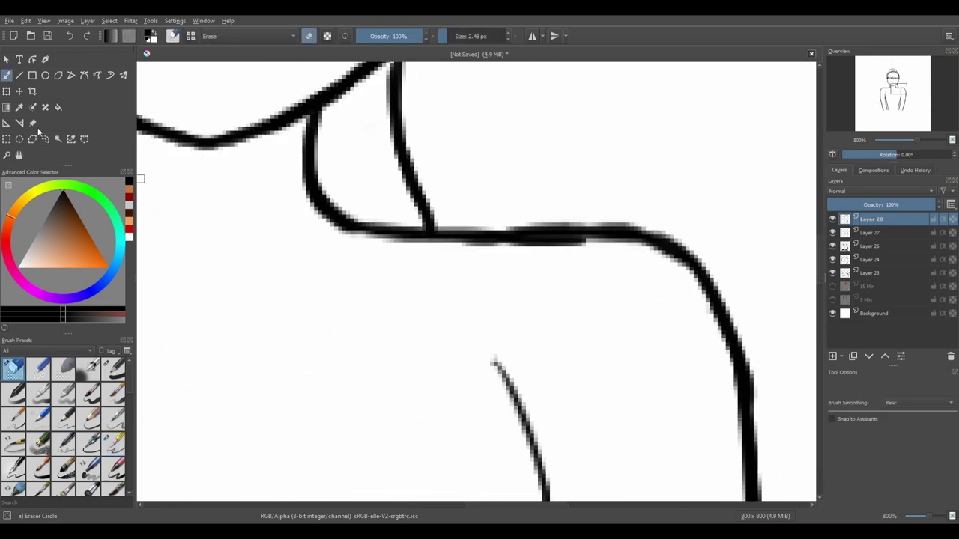
key(2)
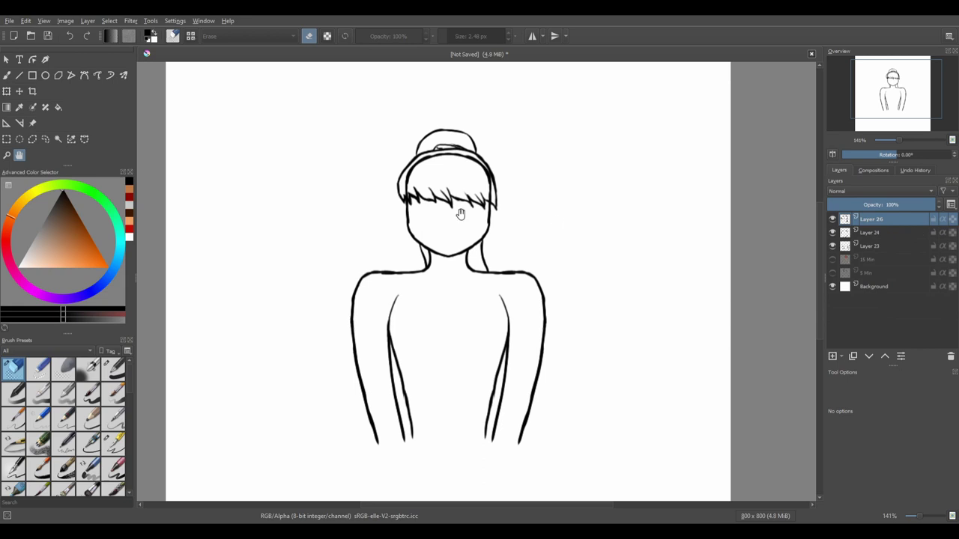
On a new layer, draw a crescent-shaped eye from two arcs on one side of the face with the 6 px Ink-3 Gpen brush
scroll(383, 199, up, 5)
key(4)
key(4)
key(4)
key(4)
key(4)
key(4)
scroll(338, 276, up, 4)
key(Insert)
key(b)
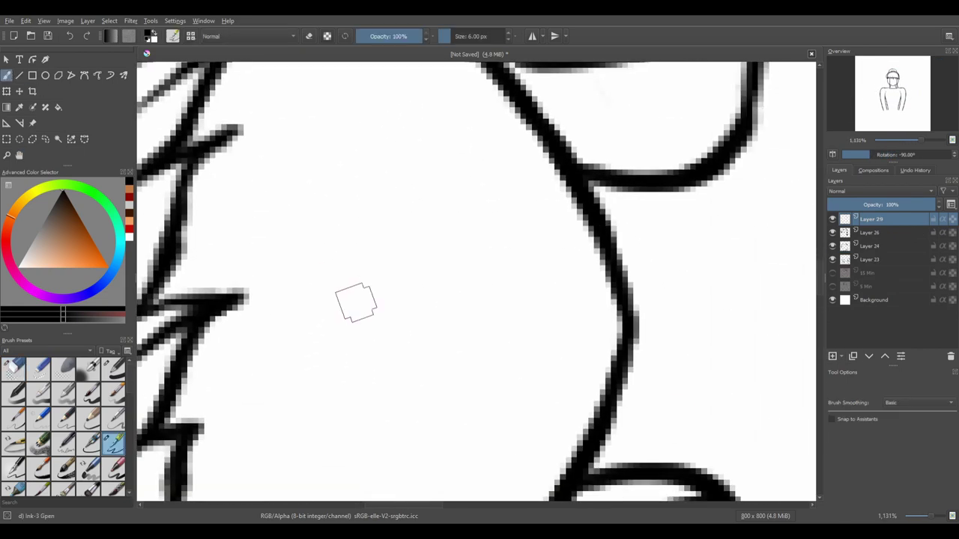
mouse_move(367, 338)
mouse_down()
mouse_move(352, 120)
mouse_move(367, 341)
mouse_up()
drag(303, 225, 401, 94)
key(5)
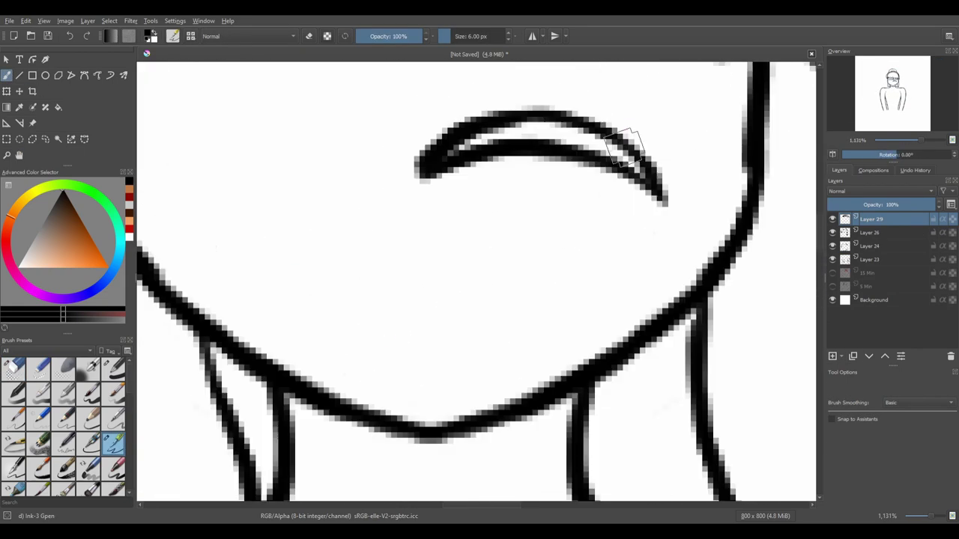
Extend the eye's outer corner into a pointed wing and erase the inner arc with the 2.48 px Eraser Circle
drag(625, 146, 528, 255)
mouse_move(449, 223)
mouse_down()
mouse_move(504, 233)
mouse_move(583, 285)
mouse_up()
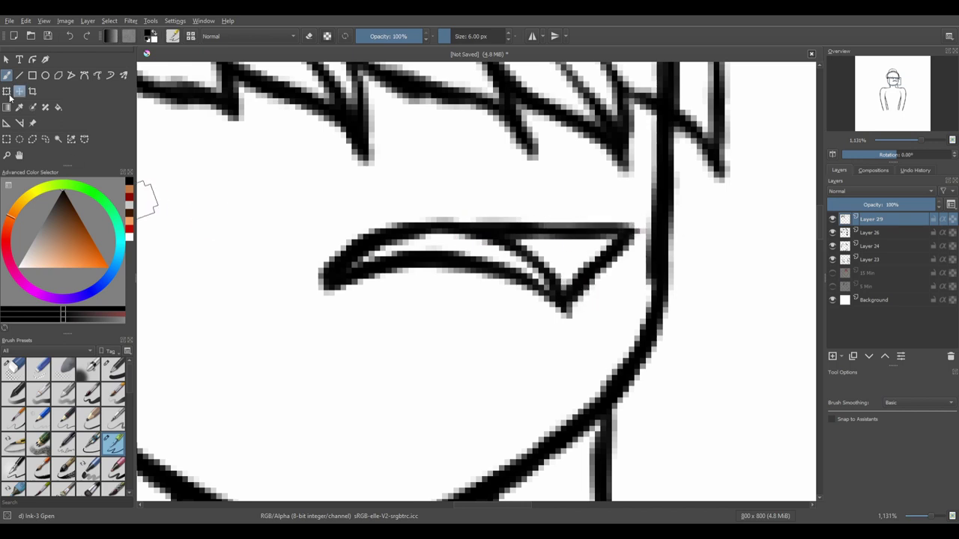
key(e)
Flip the eye vertically, shrink it, and place it just below the fringe on one half of the face
key(ctrl+t)
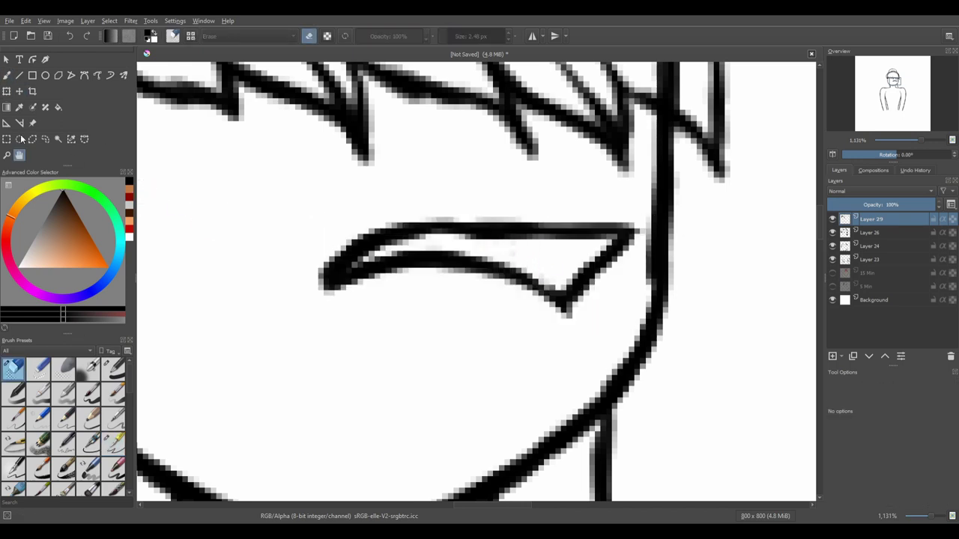
key(minus)
drag(467, 277, 484, 207)
key(minus)
drag(326, 229, 351, 235)
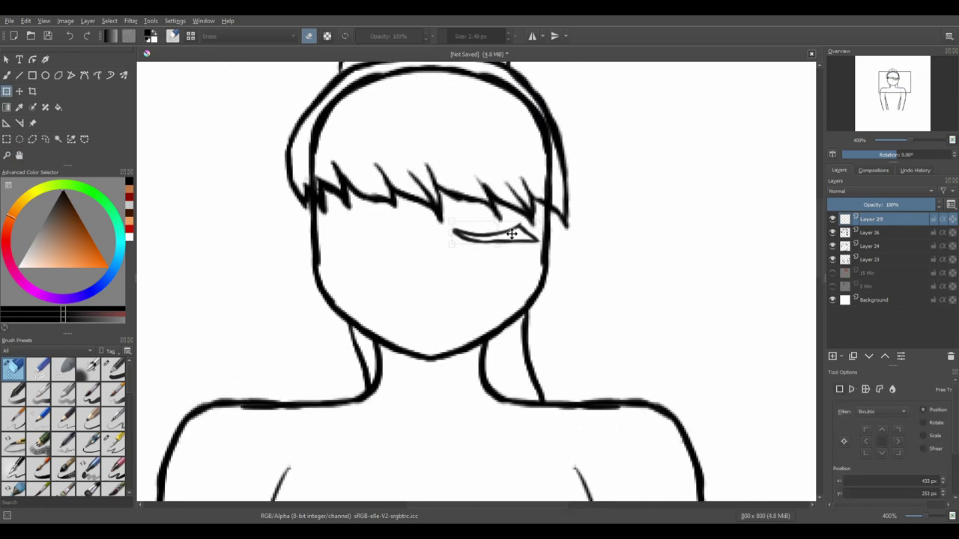
Duplicate the eye layer, then mirror the copy horizontally and place it on the opposite half of the face
key(ctrl+j)
key(ctrl+t)
drag(498, 233, 406, 232)
key(Return)
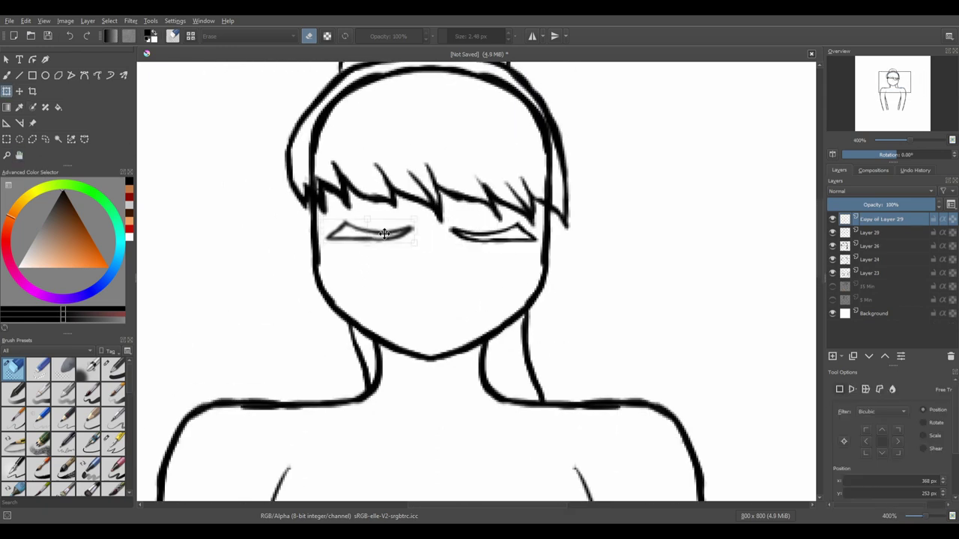
Merge the copied eye into Layer 29 and centre the pair on the face
key(minus)
key(minus)
key(ctrl+e)
key(ctrl+t)
key(plus)
key(plus)
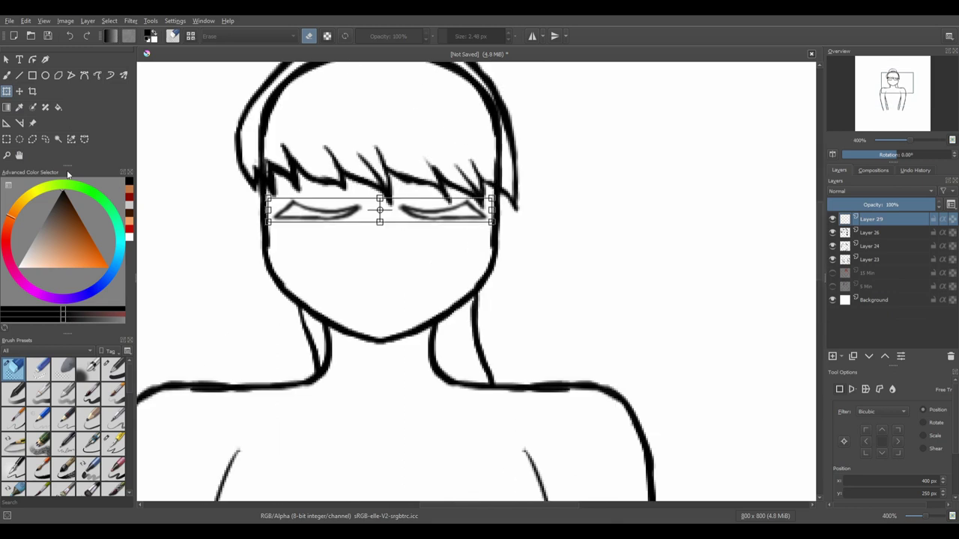
key(Return)
On a new layer, draw a short slanted nose stroke below the eyes with the 6 px Ink-3 Gpen brush
key(Insert)
key(plus)
key(plus)
key(plus)
key(6)
key(6)
key(6)
key(b)
key(slash)
click(326, 209)
key(minus)
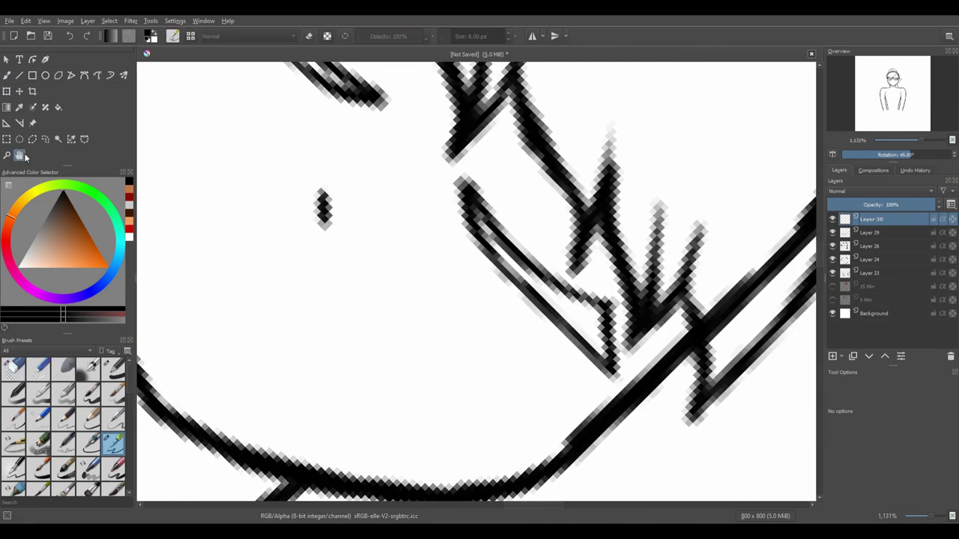
Try a long, slightly curved mouth line below the nose on the same layer
key(5)
key(minus)
key(minus)
key(4)
key(minus)
key(4)
key(4)
key(4)
key(4)
key(4)
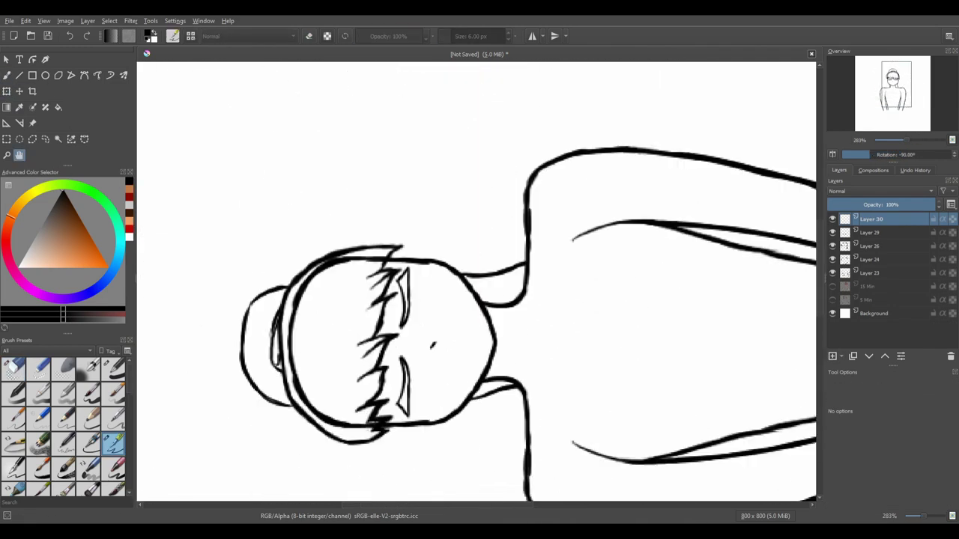
key(plus)
key(plus)
key(plus)
key(plus)
key(b)
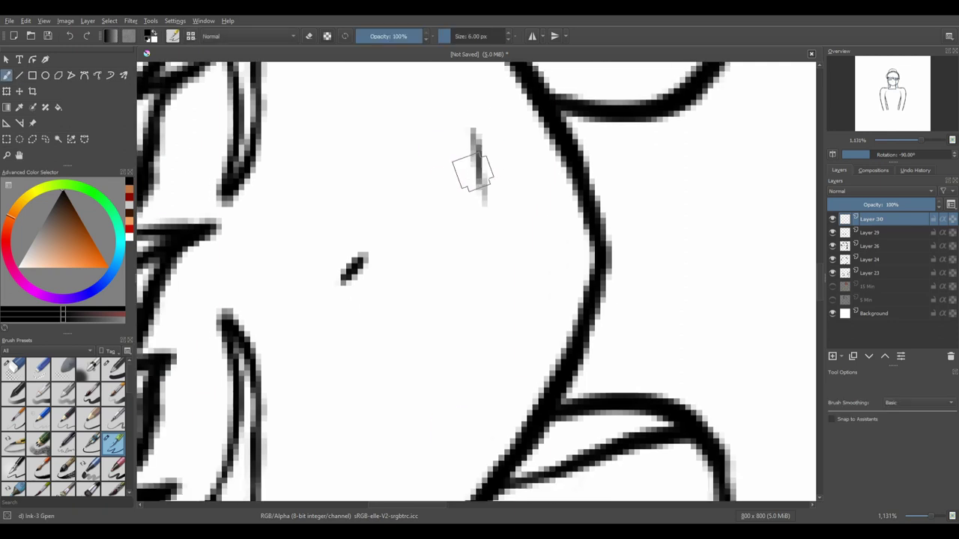
drag(471, 141, 491, 296)
key(4)
key(5)
key(minus)
key(minus)
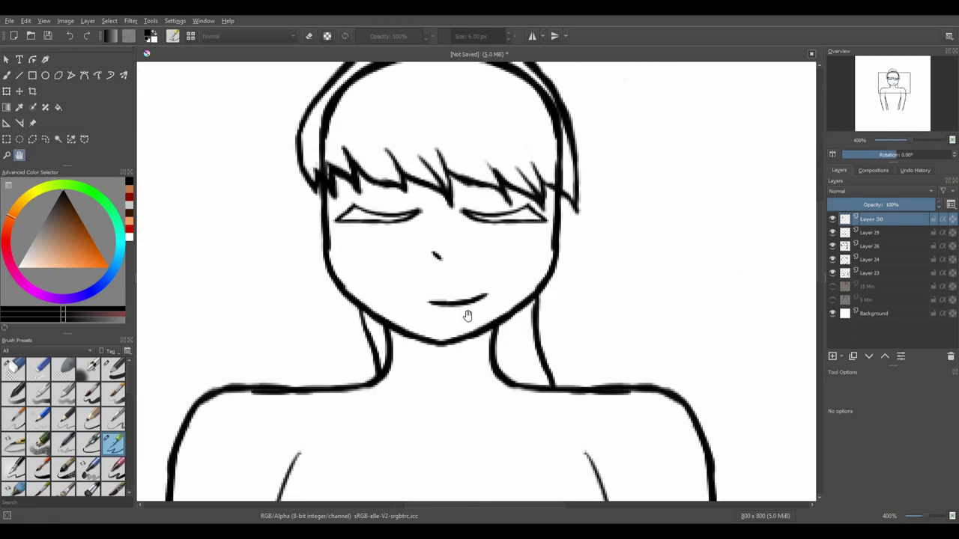
Undo the curved mouth line
key(plus)
key(plus)
key(6)
key(6)
key(6)
key(b)
key(ctrl+z)
key(ctrl+z)
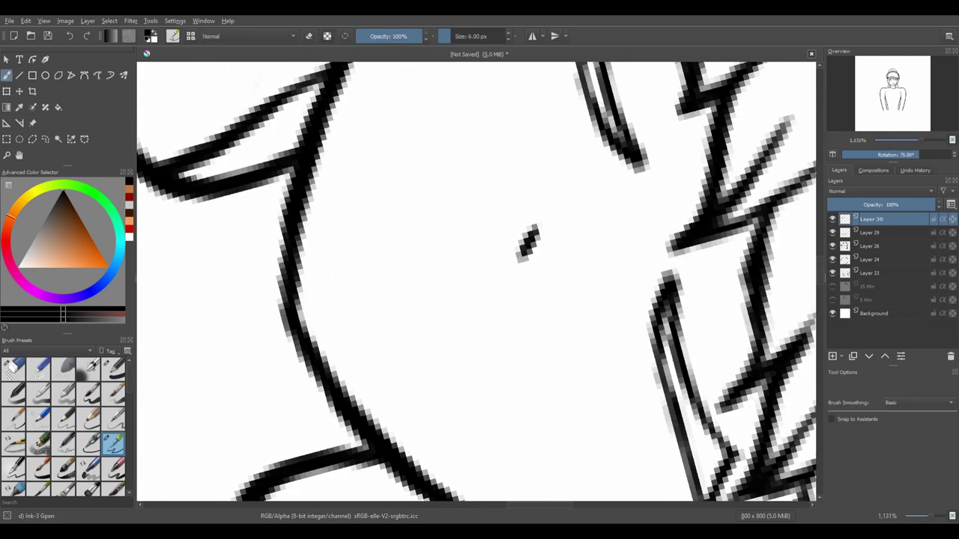
Start transforming the short mouth dash drawn on the nose layer, then cancel and undo the dash
key(5)
key(minus)
key(minus)
key(plus)
key(ctrl+t)
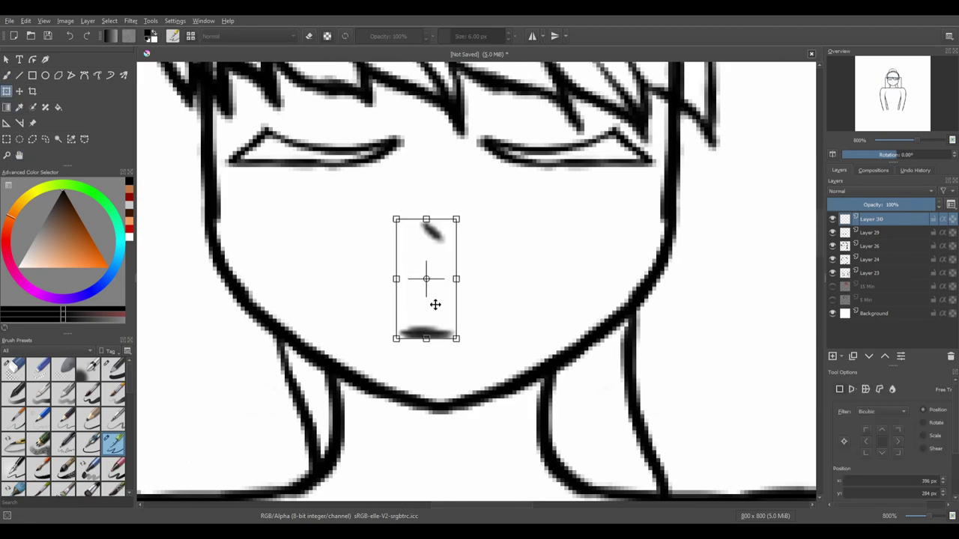
key(ctrl+z)
key(ctrl+z)
On a separate new layer, draw a short straight mouth line between the nose and the chin
key(Insert)
key(b)
key(4)
key(4)
key(4)
key(4)
key(4)
key(4)
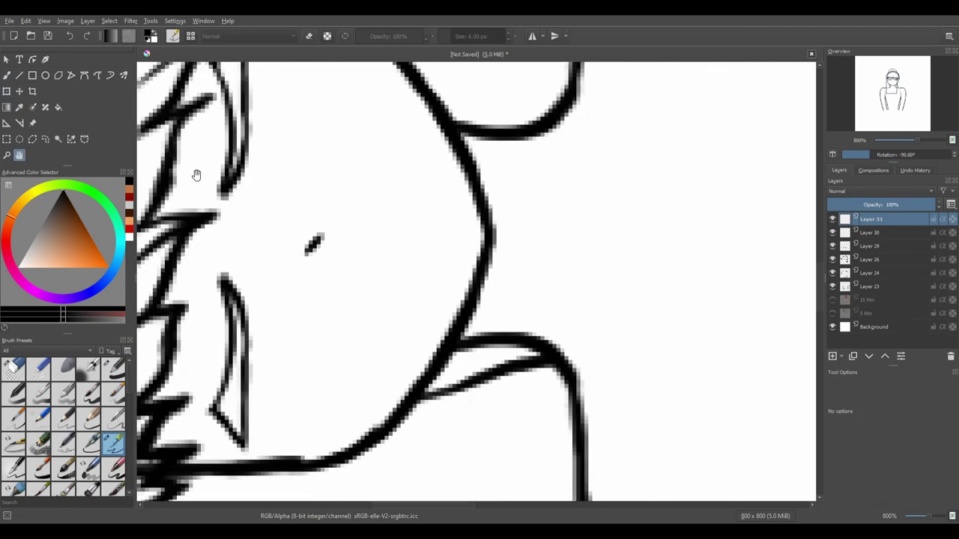
drag(414, 221, 411, 176)
Centre the mouth beneath the nose, above the tip of the chin
key(ctrl+t)
key(5)
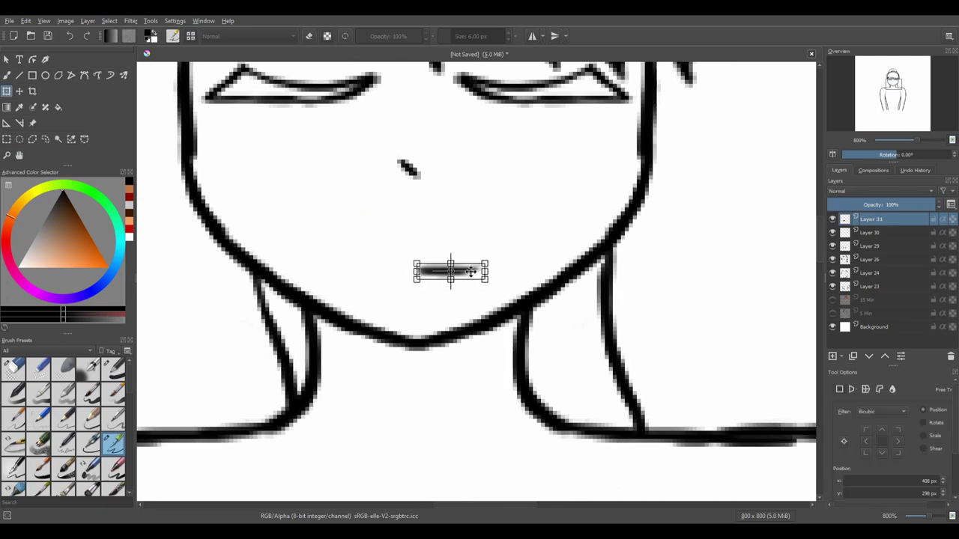
click(18, 157)
key(minus)
key(minus)
key(minus)
key(minus)
key(minus)
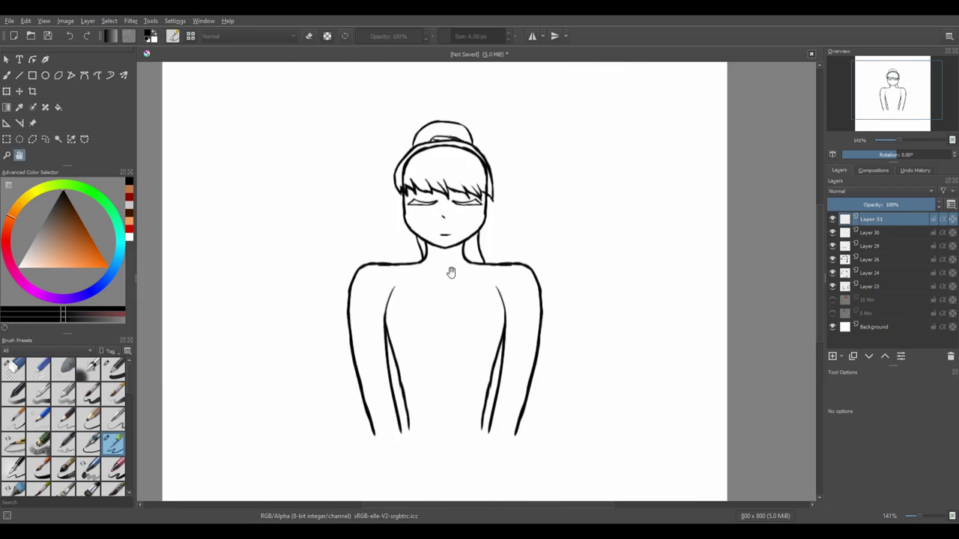
Scale the body outline on Layer 23 slightly narrower
click(881, 286)
key(ctrl+t)
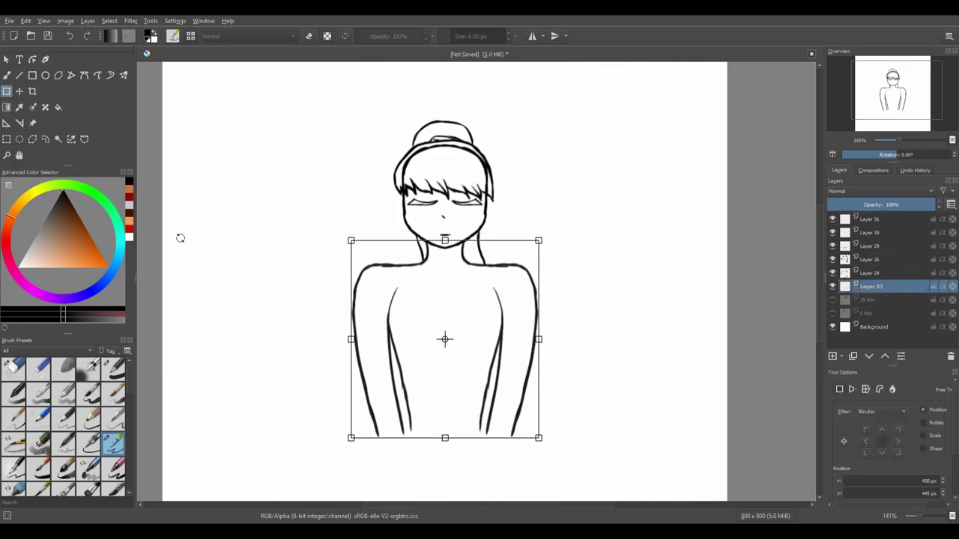
key(Escape)
On a new top layer with horizontal mirroring on, draw two crossing pairs of straight collar lines from the neck base across the chest
key(plus)
key(plus)
key(plus)
key(plus)
key(plus)
key(plus)
key(m)
click(869, 218)
click(831, 356)
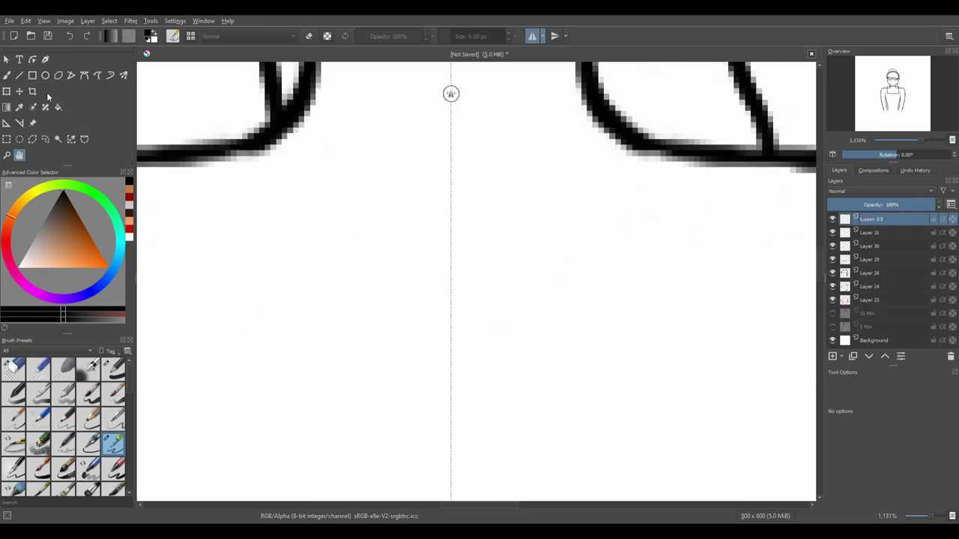
click(19, 75)
mouse_move(252, 152)
mouse_down()
mouse_move(542, 381)
mouse_move(577, 396)
mouse_up()
drag(211, 159, 554, 461)
drag(253, 154, 583, 397)
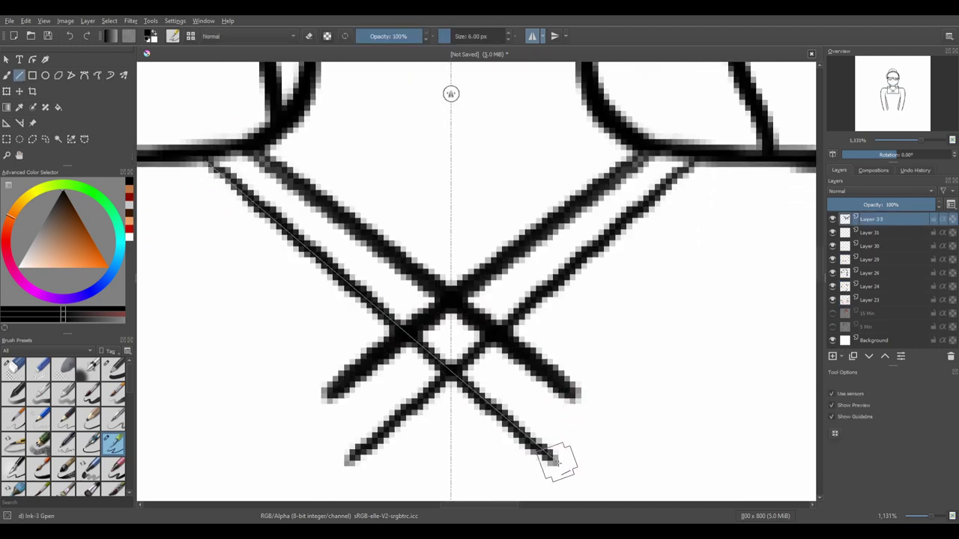
Erase the collar lines' excess crossing ends with the 6.65 px Eraser Circle to leave an overlapping V-shaped collar
key(e)
mouse_move(387, 470)
mouse_down()
mouse_move(401, 417)
mouse_move(385, 372)
mouse_up()
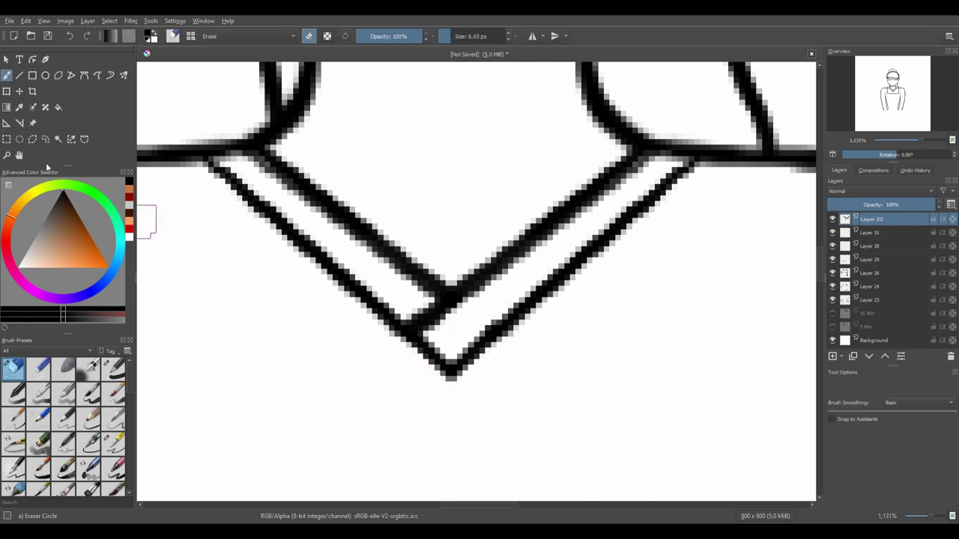
Draw two mirrored curved cuff lines across the lower end of each sleeve with the 6 px Ink-3 Gpen
key(2)
scroll(407, 299, up, 2)
key(4)
key(4)
key(4)
key(4)
key(4)
scroll(406, 300, up, 4)
drag(407, 300, 126, 441)
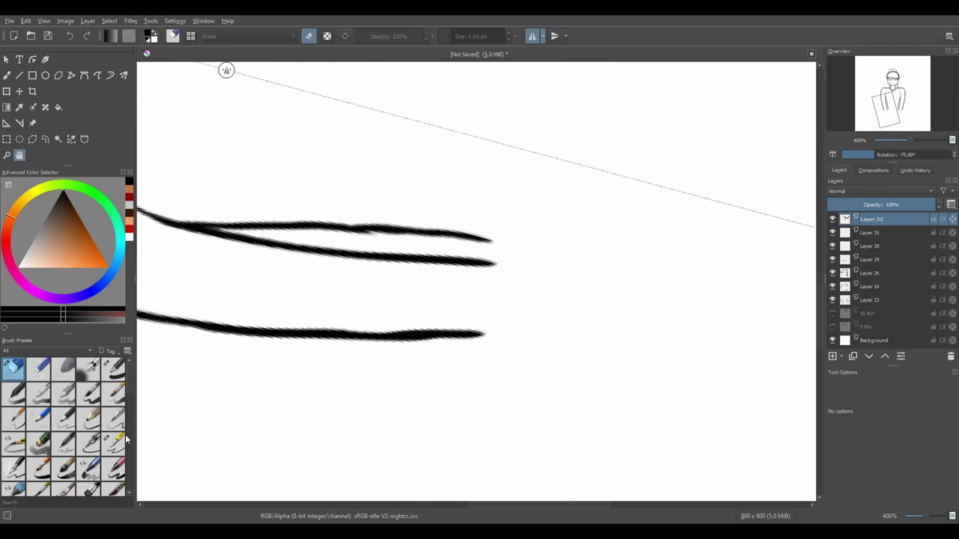
click(117, 443)
drag(475, 290, 481, 332)
key(6)
key(6)
key(6)
key(6)
key(6)
key(2)
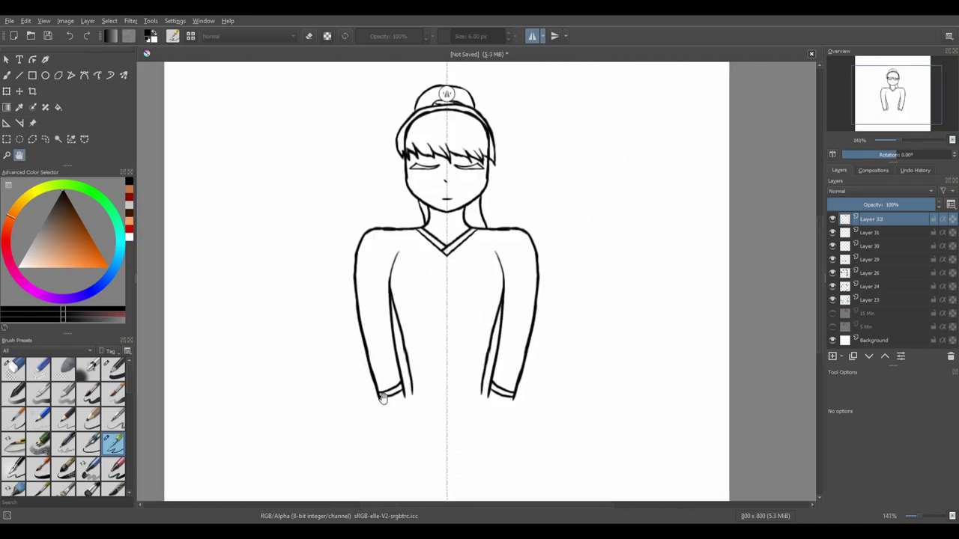
Merge the collar and cuff layer into the body's Layer 23 and scale the combined outline slightly shorter
drag(896, 219, 886, 285)
key(ctrl+t)
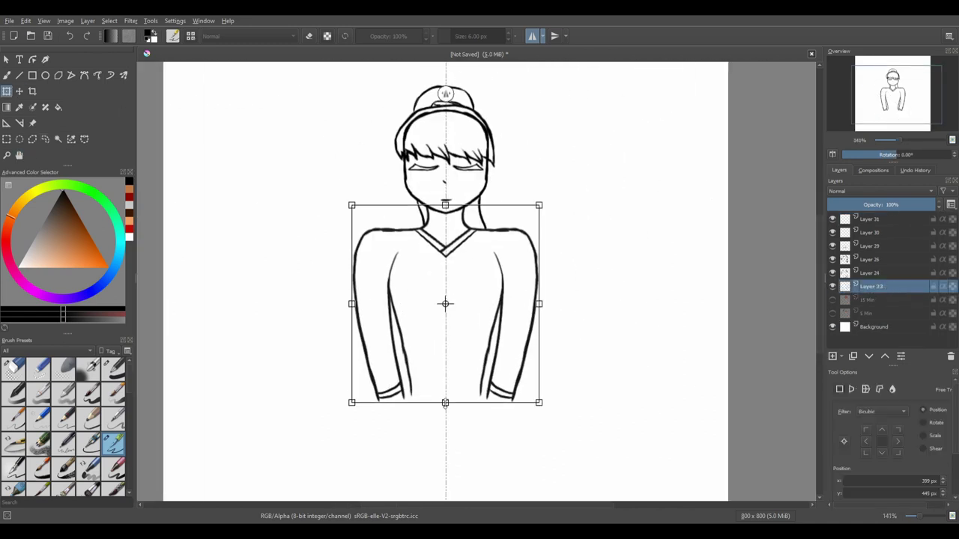
key(Escape)
With mirroring off, erase the head outline's upper arc inside the hair on Layer 24 using the 44.14 px Eraser Circle
mouse_move(471, 92)
mouse_down()
mouse_move(477, 137)
mouse_move(364, 182)
mouse_move(251, 344)
mouse_up()
key(Page_Up)
scroll(477, 137, up, 5)
key(e)
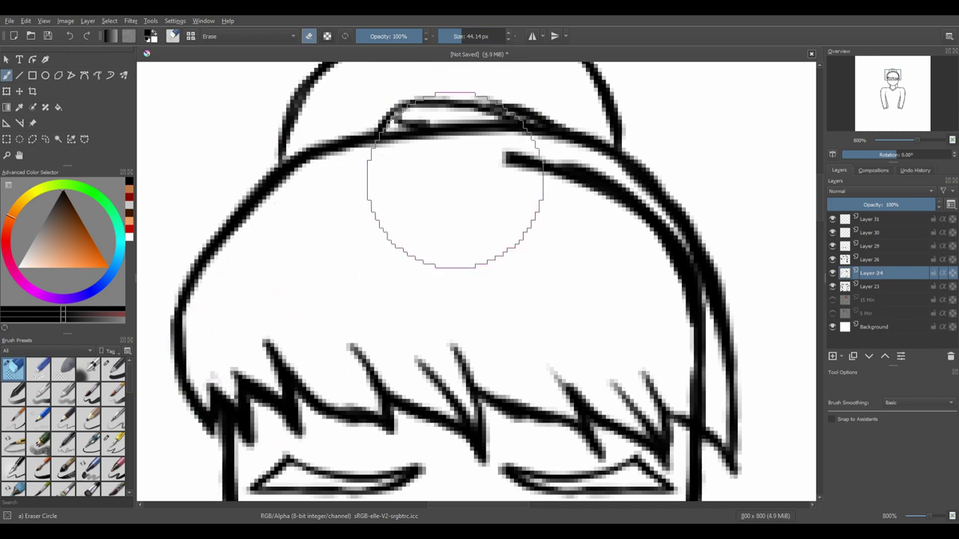
key(space)
scroll(557, 245, down, 2)
scroll(557, 245, down, 3)
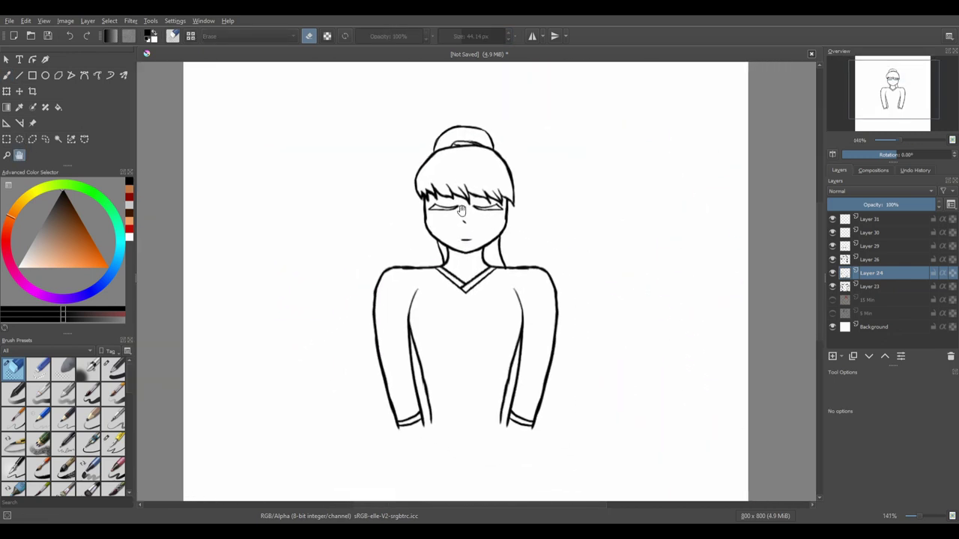
Add a new layer above Layer 23 and draw a short diagonal mark mid-torso with the 6 px Ink-3 Gpen
scroll(524, 240, up, 3)
scroll(487, 232, down, 4)
scroll(477, 230, up, 3)
key(Insert)
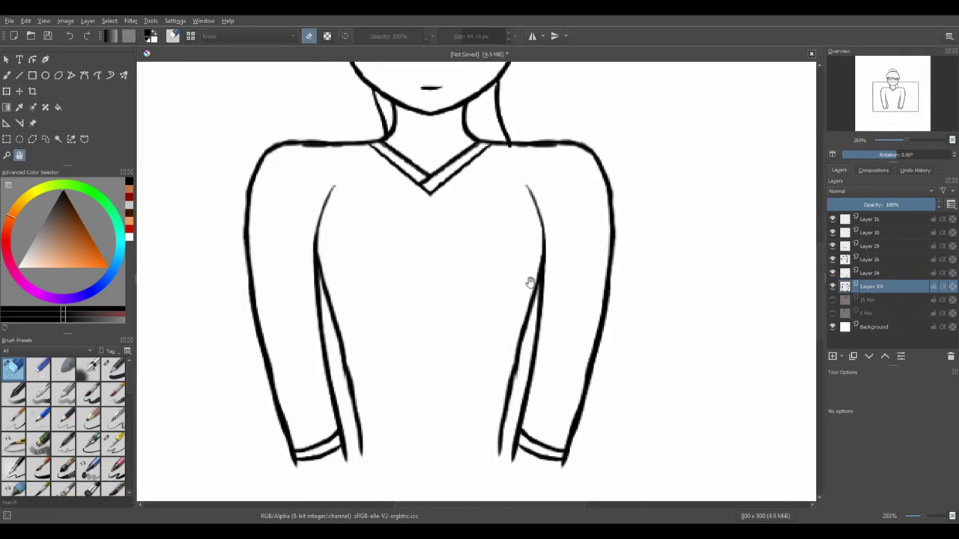
key(ctrl+bracketright)
key(ctrl+bracketright)
key(e)
click(9, 76)
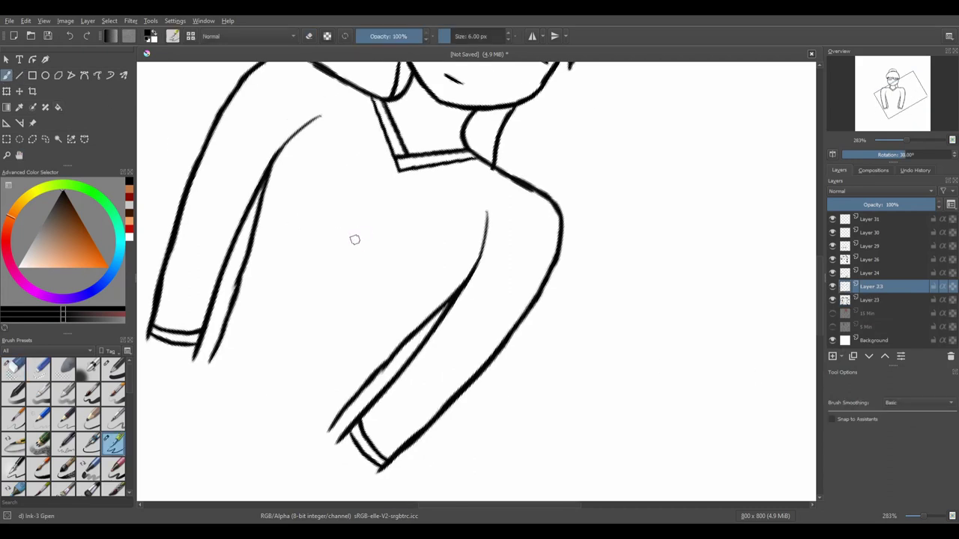
key(5)
scroll(431, 257, up, 5)
Position the short diagonal mark on the torso's centre line, below the tip of the collar
key(ctrl+t)
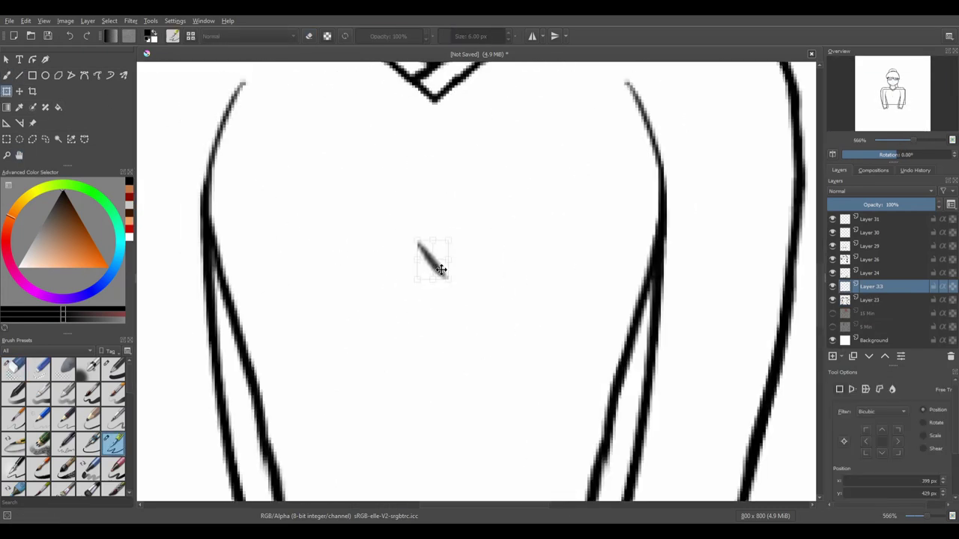
scroll(430, 247, down, 5)
scroll(424, 231, up, 4)
scroll(417, 239, up, 2)
scroll(443, 279, down, 5)
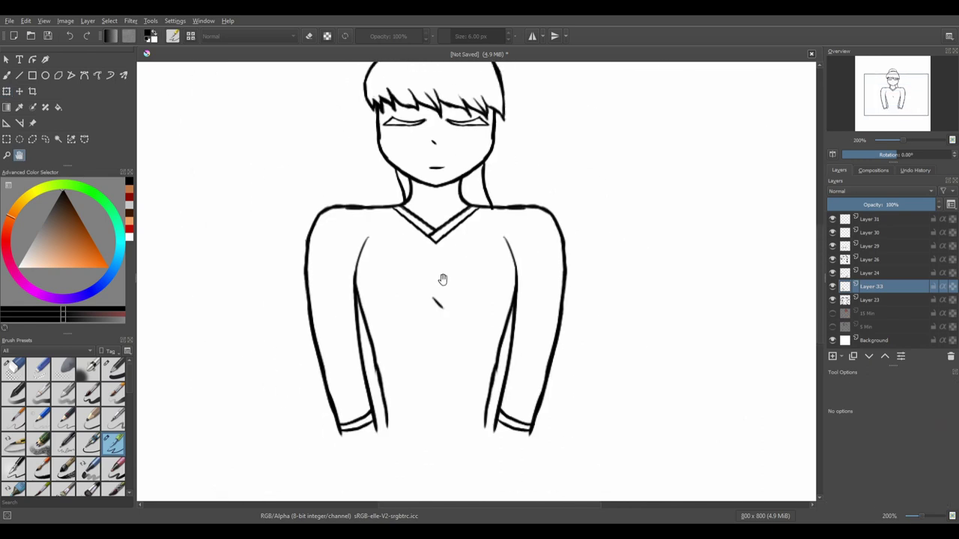
Draw thin hair strand lines on the bun, crown, fringe and hair behind the neck on Layer 26 with the Ink-3 Gpen
scroll(443, 280, down, 2)
scroll(439, 165, up, 4)
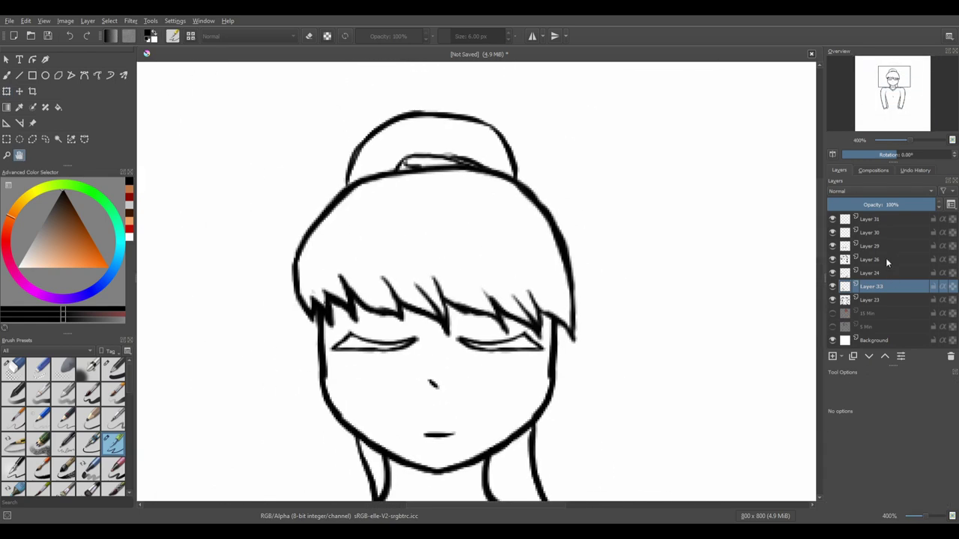
click(886, 261)
drag(447, 238, 447, 195)
key(b)
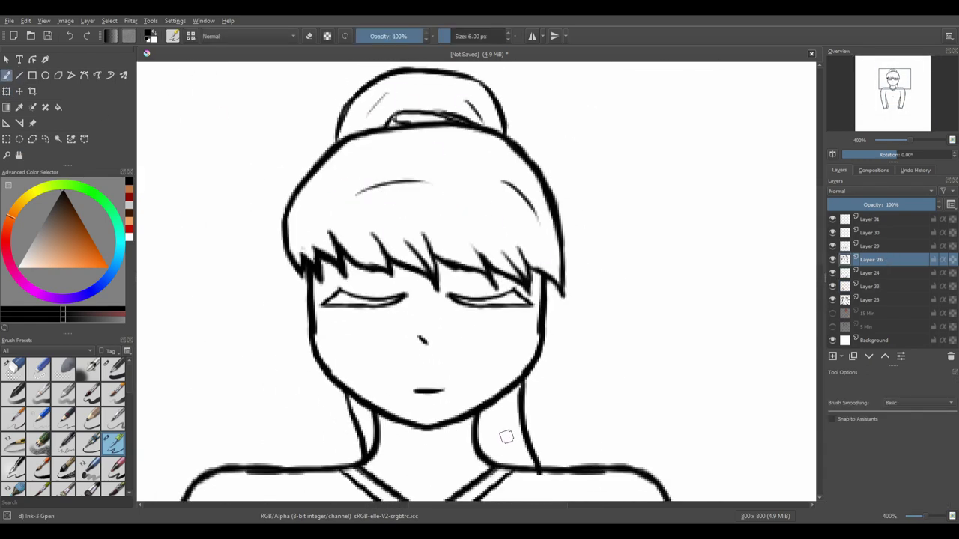
scroll(339, 236, down, 5)
scroll(474, 223, up, 1)
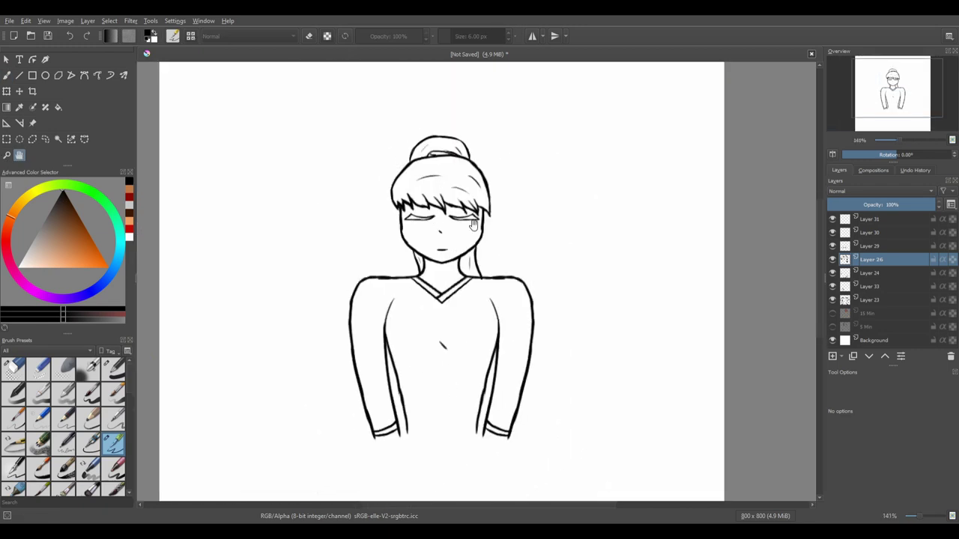
drag(419, 146, 419, 143)
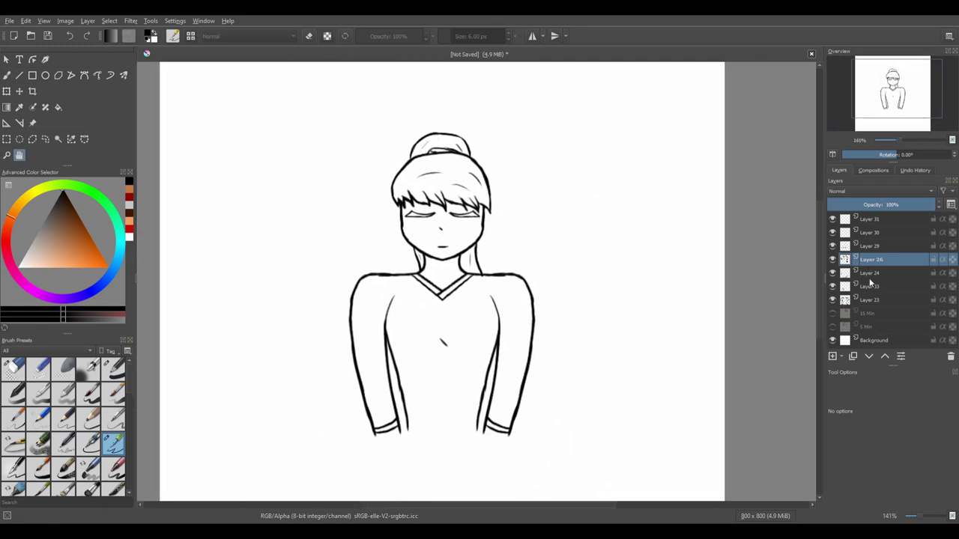
On a new layer beneath Layer 23, paint the bun and front hair red with the Basic-1 brush
click(870, 308)
key(Insert)
scroll(440, 158, up, 3)
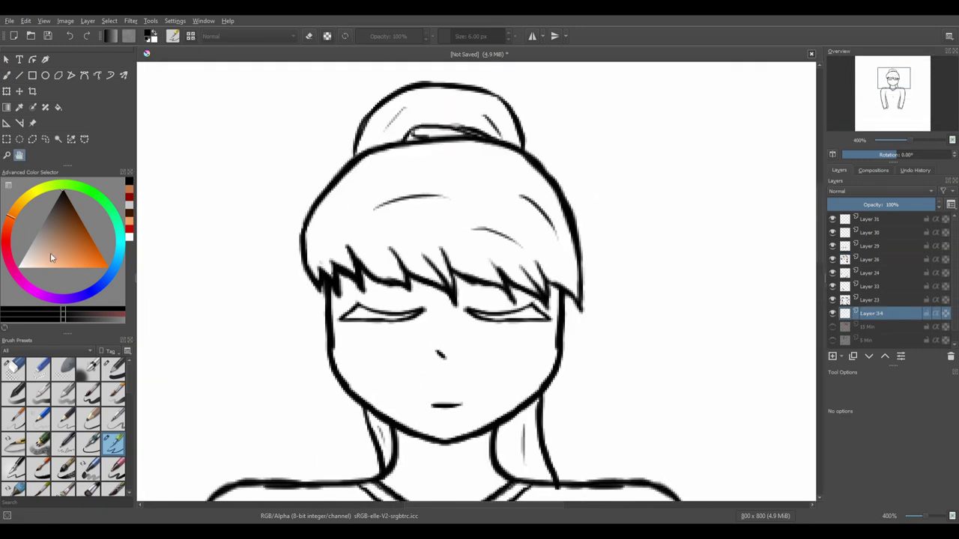
click(7, 243)
click(91, 239)
key(b)
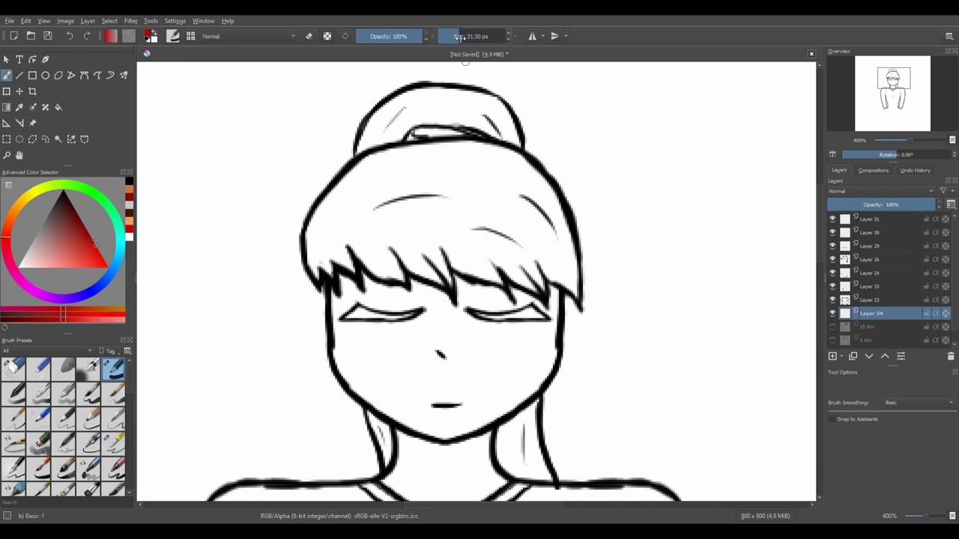
drag(460, 38, 463, 38)
mouse_move(367, 191)
mouse_down()
mouse_move(495, 182)
mouse_move(522, 213)
mouse_move(390, 238)
mouse_up()
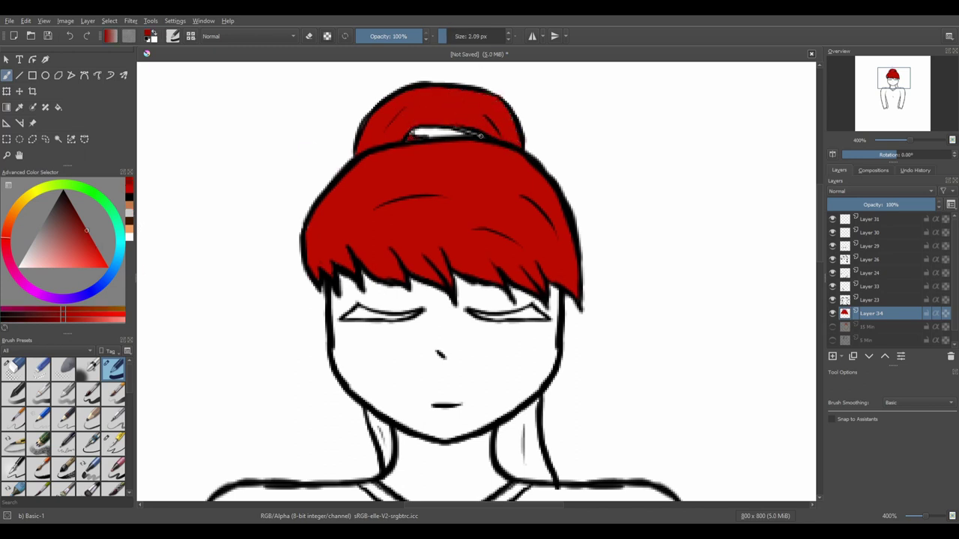
Paint the hair behind the neck dark red at 2.09 px, leaving the outer strip of the longer lock uncoloured
scroll(382, 450, up, 6)
drag(209, 124, 257, 230)
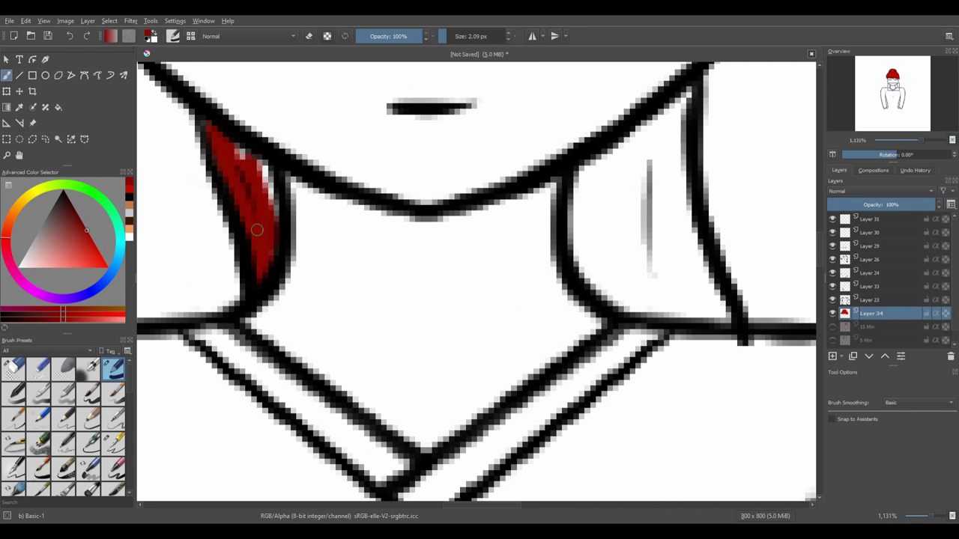
mouse_move(681, 133)
mouse_down()
mouse_move(645, 201)
mouse_move(675, 314)
mouse_up()
drag(574, 224, 638, 310)
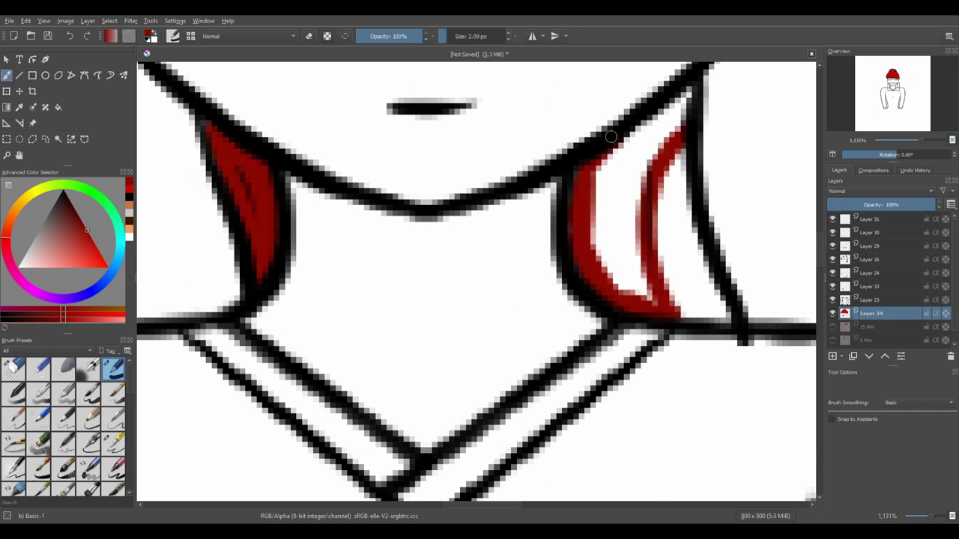
drag(611, 136, 678, 105)
drag(637, 150, 645, 284)
mouse_move(600, 164)
mouse_down()
mouse_move(616, 274)
mouse_move(644, 307)
mouse_up()
Fill the outer strip of the longer lock beside the neck with the brighter red at 2.92 px
click(20, 155)
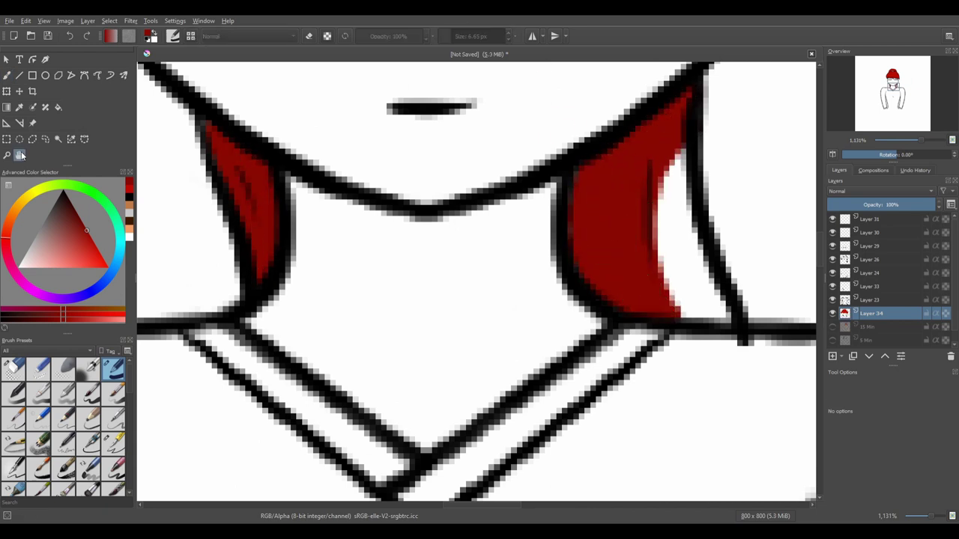
scroll(450, 277, down, 6)
scroll(337, 188, up, 4)
click(7, 75)
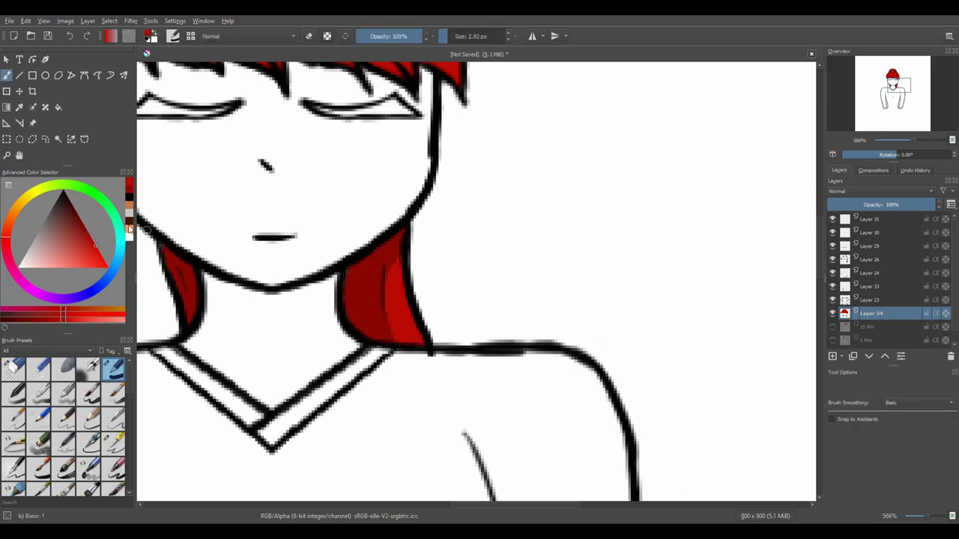
Fill both closed eye shapes with the bright red, reducing the Basic-1 brush to 0.94 px for the narrow areas
click(20, 156)
scroll(431, 225, down, 6)
drag(411, 163, 431, 163)
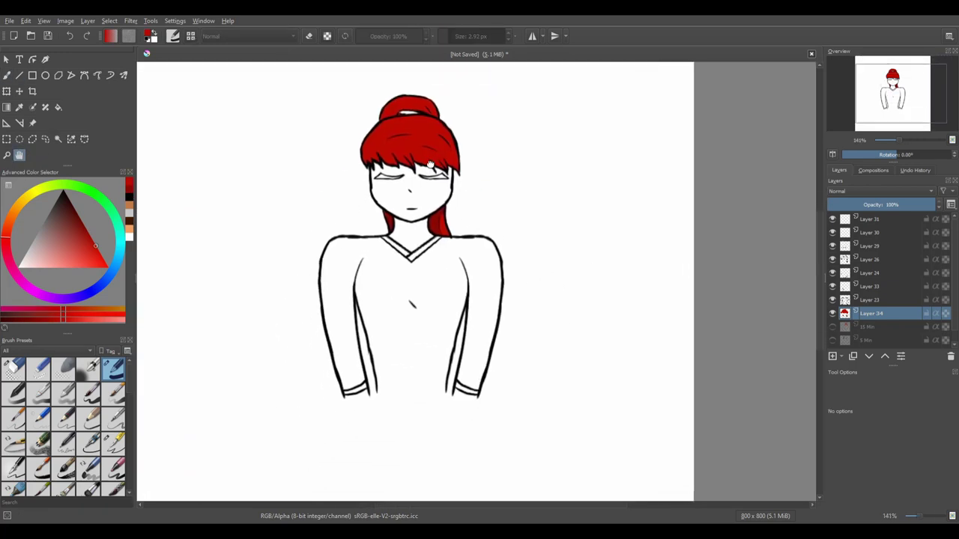
scroll(430, 164, up, 6)
key(b)
drag(303, 196, 266, 204)
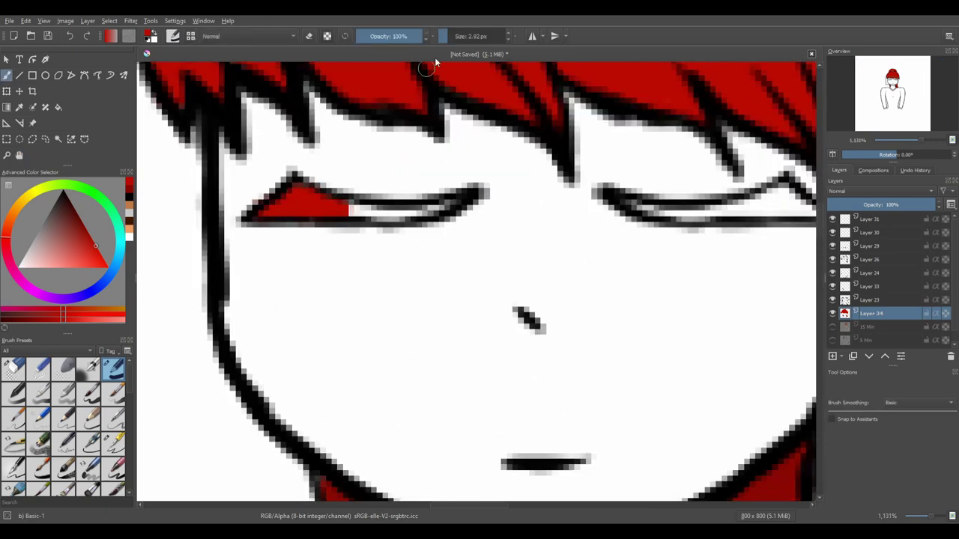
drag(408, 206, 154, 206)
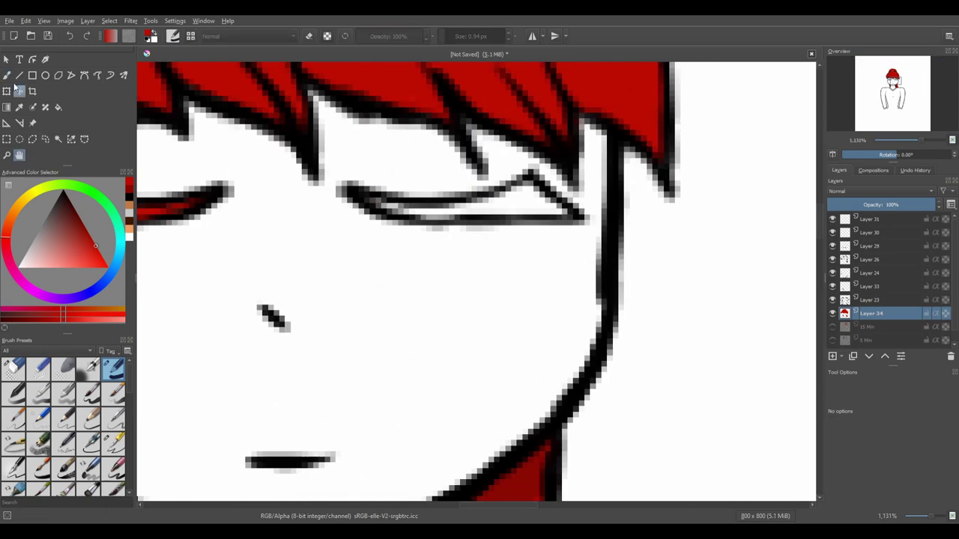
drag(473, 203, 501, 209)
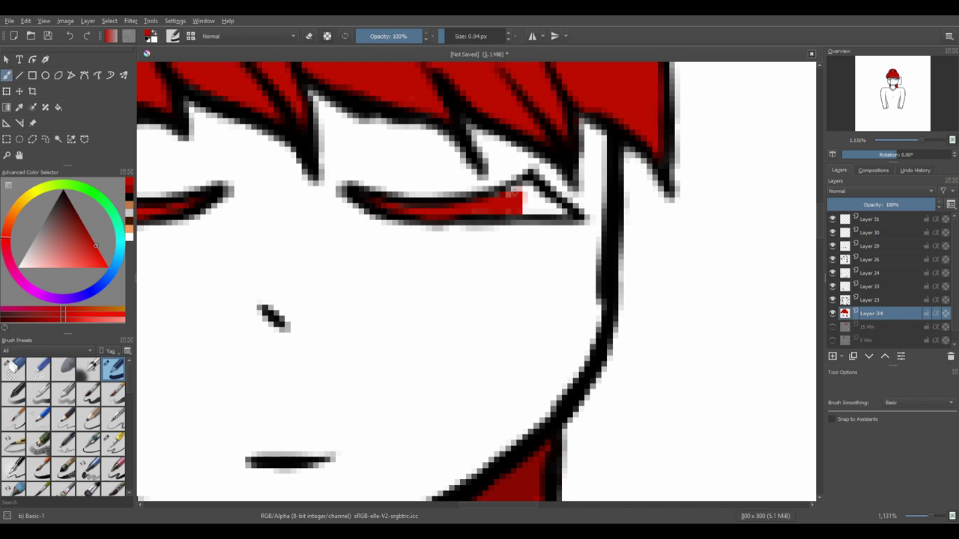
scroll(405, 191, down, 6)
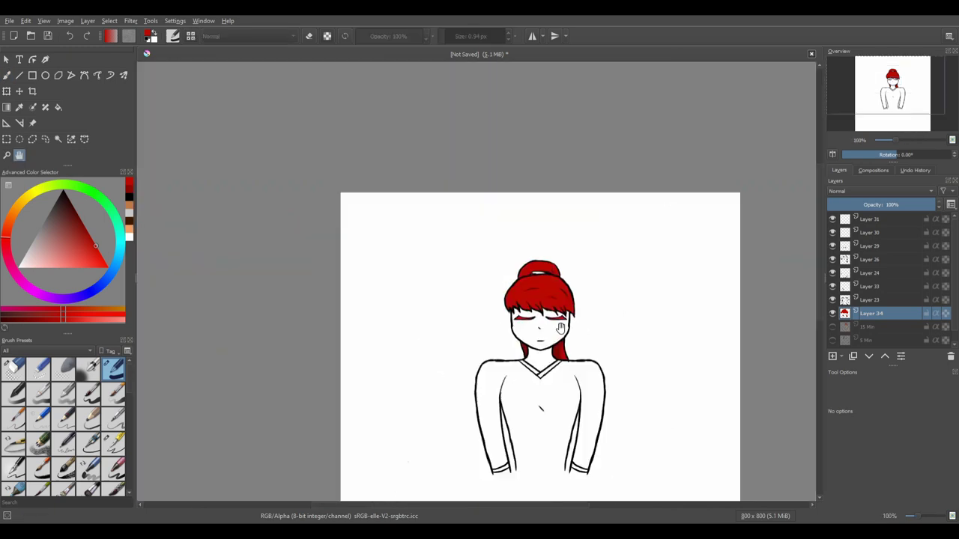
drag(405, 192, 305, 192)
scroll(430, 224, up, 3)
click(871, 248)
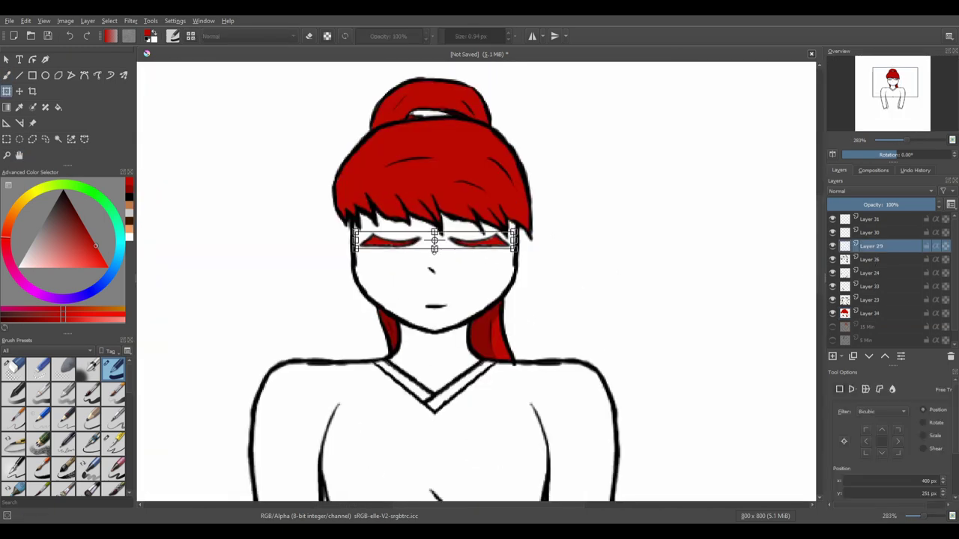
scroll(410, 260, down, 3)
Choose a light orange skin colour and start painting the forehead on a new layer with the 1.44 px Basic-1 brush
scroll(410, 260, up, 5)
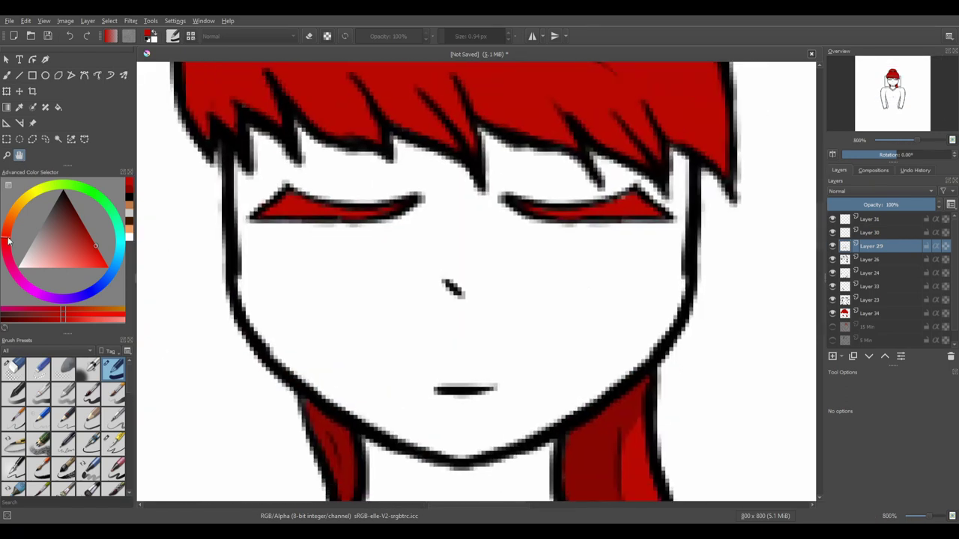
click(86, 258)
drag(86, 258, 69, 261)
drag(244, 280, 252, 246)
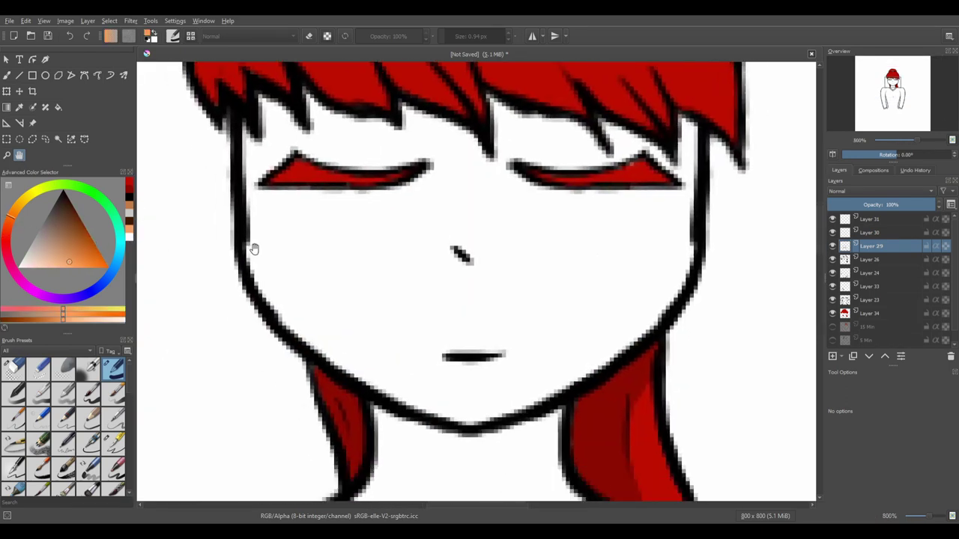
key(b)
click(870, 313)
key(ctrl+z)
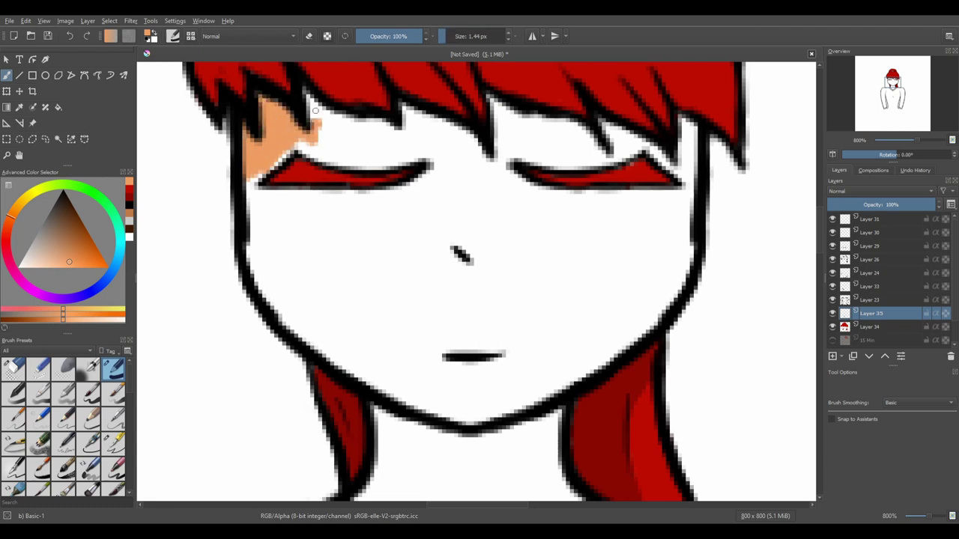
mouse_move(425, 78)
mouse_down()
mouse_move(402, 113)
mouse_move(438, 130)
mouse_move(433, 143)
mouse_move(397, 151)
mouse_move(345, 146)
mouse_up()
Move the skin layer beneath the red hair layer and paint the rest of the face light orange
drag(871, 313, 871, 331)
mouse_move(438, 171)
mouse_down()
mouse_move(292, 248)
mouse_move(320, 144)
mouse_up()
mouse_move(531, 147)
mouse_down()
mouse_move(540, 195)
mouse_move(666, 232)
mouse_move(569, 375)
mouse_move(375, 371)
mouse_move(315, 225)
mouse_move(449, 343)
mouse_move(328, 242)
mouse_move(636, 262)
mouse_up()
key(])
Paint the neck and the V-shaped opening above the collar in the light orange skin colour
scroll(449, 300, down, 5)
key([)
key([)
key([)
key([)
mouse_move(408, 184)
mouse_down()
mouse_move(364, 256)
mouse_move(386, 300)
mouse_move(442, 194)
mouse_move(554, 263)
mouse_move(456, 330)
mouse_move(468, 283)
mouse_up()
key([)
key([)
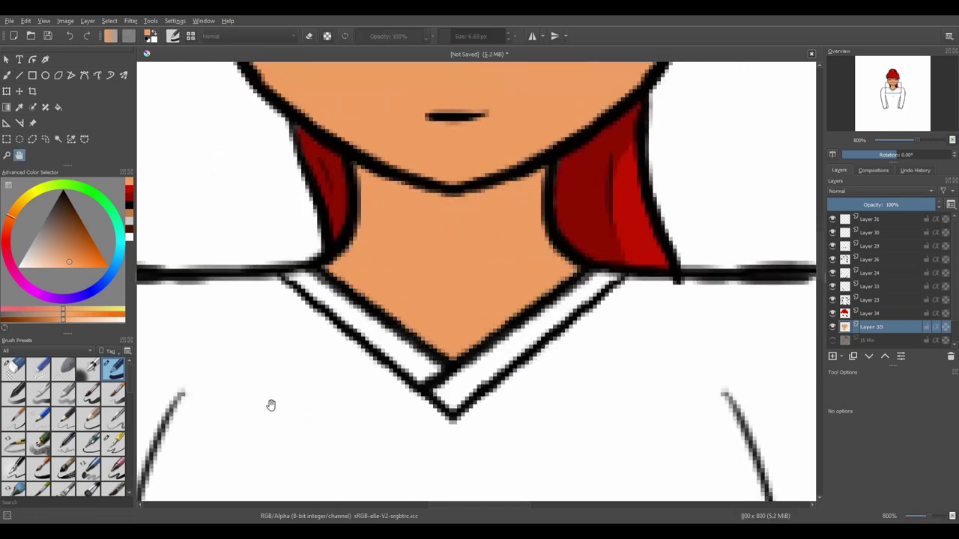
Paint a light orange strip of wrist below each sleeve cuff with the Basic-1 brush at 3.41 px
scroll(269, 405, down, 10)
drag(306, 203, 424, 159)
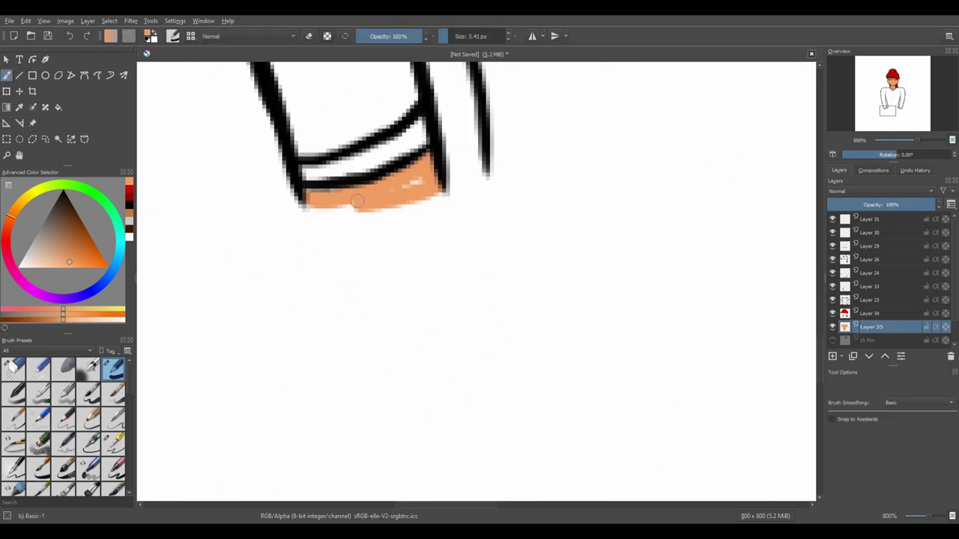
scroll(146, 155, right, 10)
drag(304, 221, 284, 251)
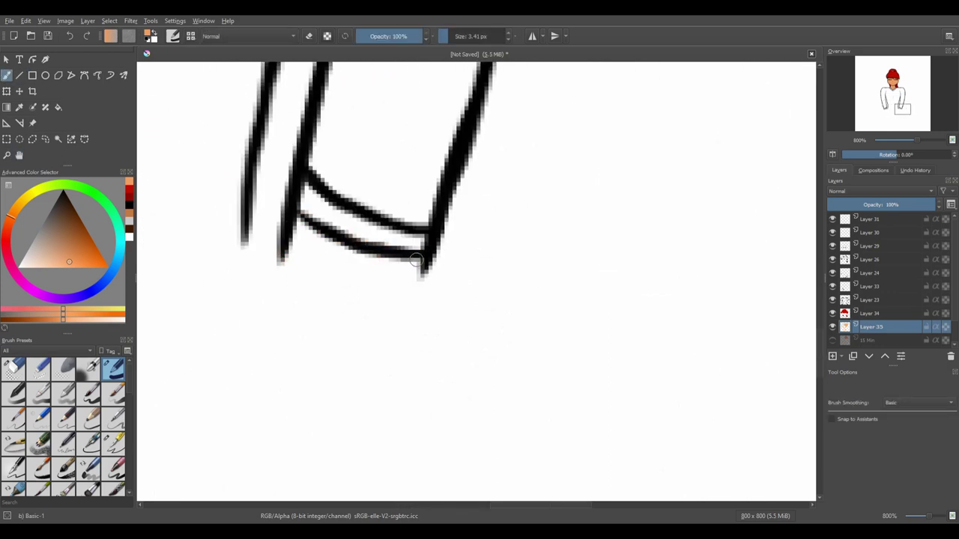
drag(416, 259, 286, 252)
Soften the lower edges of both skin-coloured wrists with the 60 px blurring filter brush
scroll(576, 222, down, 2)
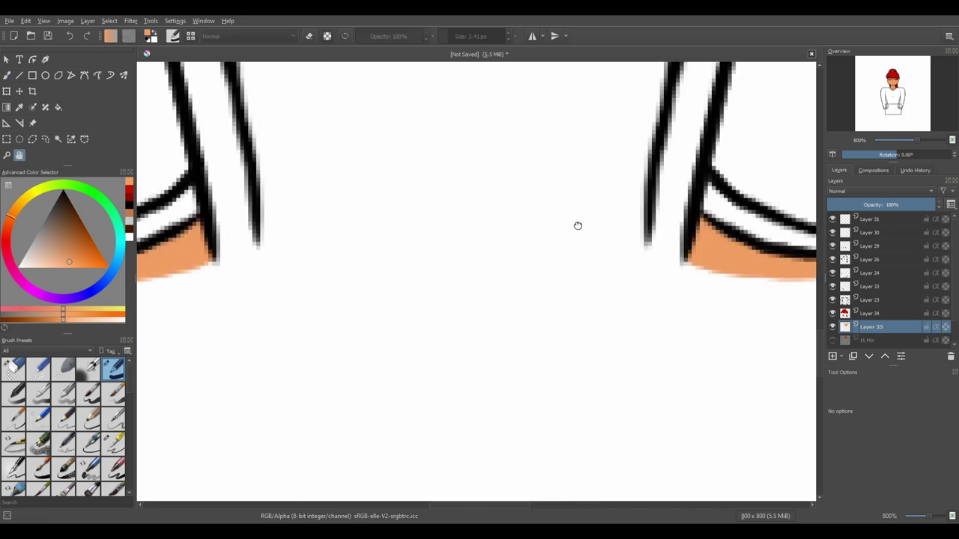
scroll(65, 435, down, 3)
scroll(65, 434, down, 2)
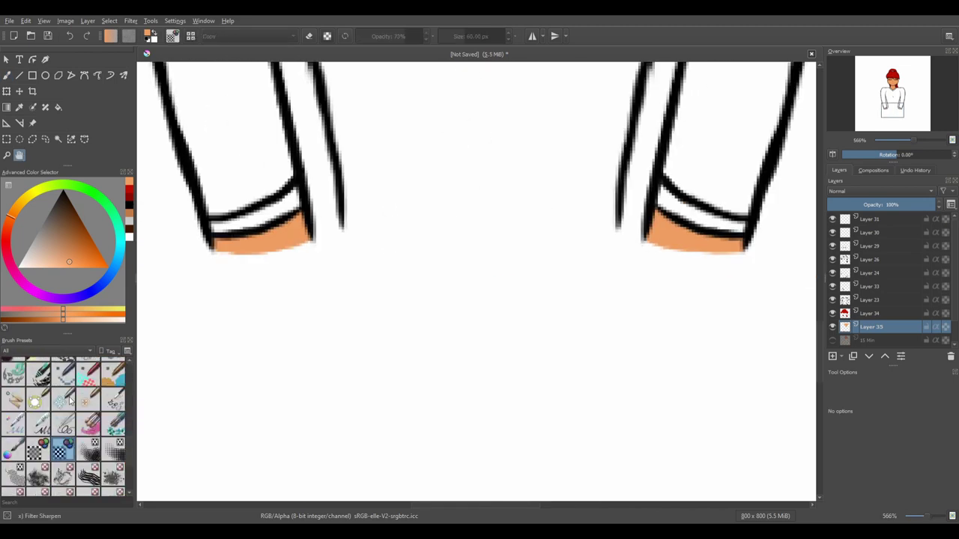
click(39, 449)
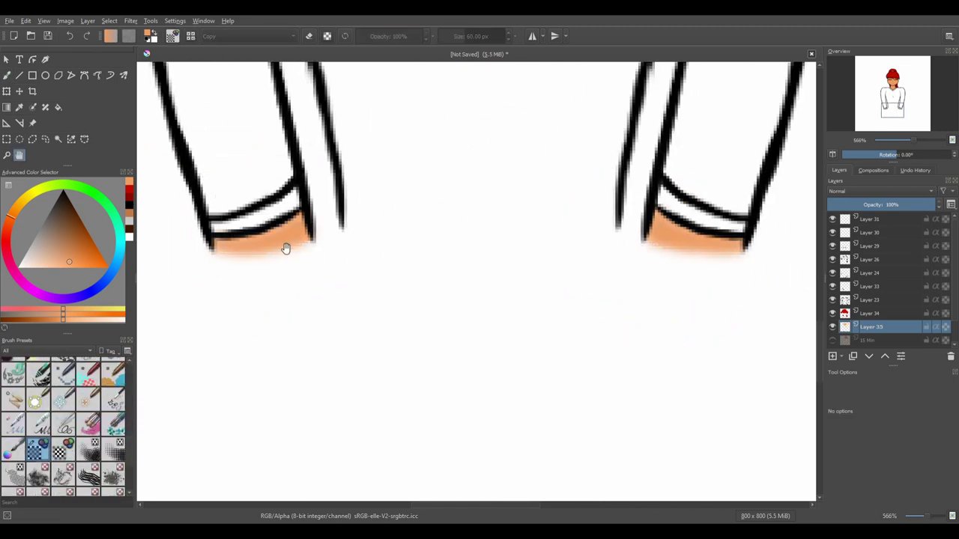
Add a new layer directly beneath the skin layer for the shirt colour and reset the colours to black and white
scroll(388, 220, down, 5)
scroll(529, 338, up, 4)
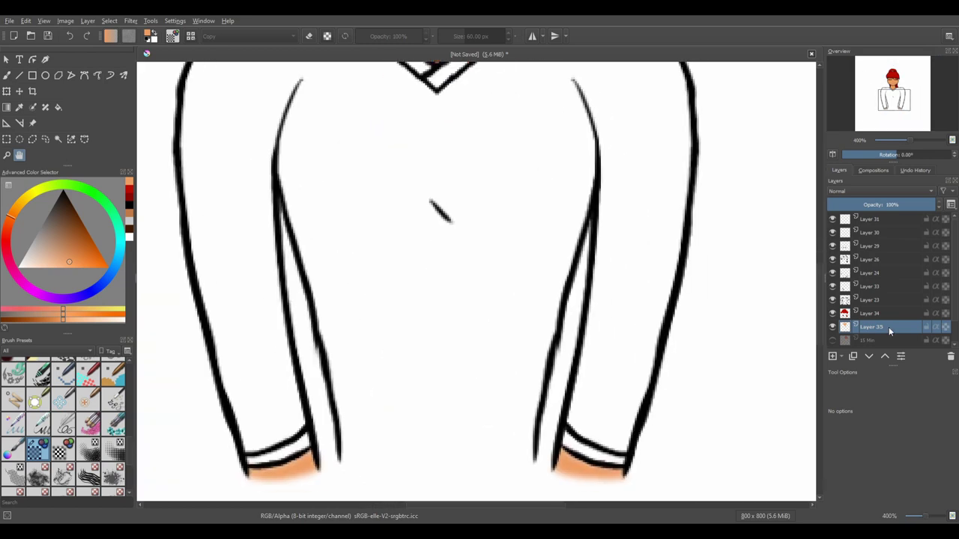
key(Insert)
scroll(492, 244, down, 3)
scroll(449, 212, up, 2)
key(d)
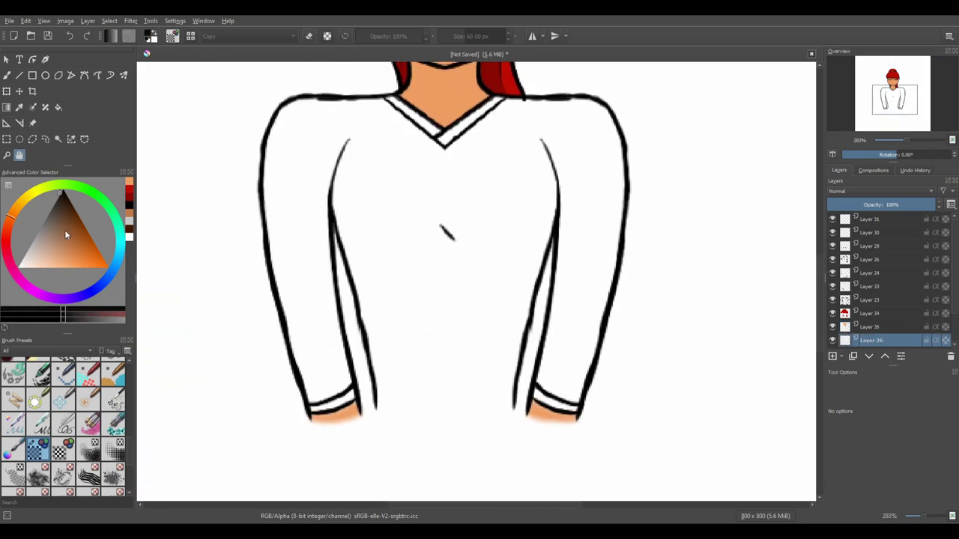
Paint bright blue bands along both lower edges of the V-shaped collar with the Basic-1 brush at 3.41 px
click(113, 231)
drag(213, 263, 174, 279)
key(b)
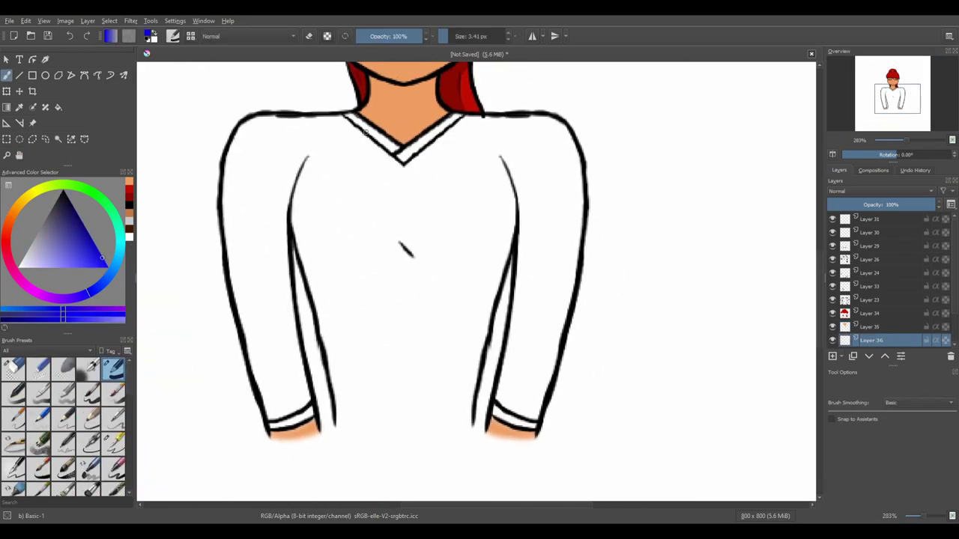
key(ctrl+z)
scroll(323, 110, down, 4)
scroll(340, 123, up, 7)
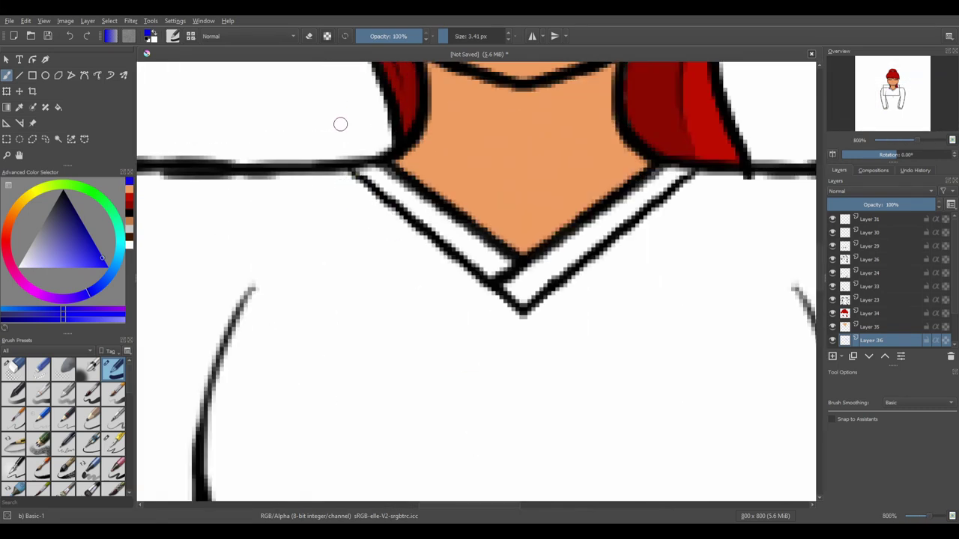
click(97, 291)
mouse_move(332, 177)
mouse_down()
mouse_move(445, 272)
mouse_move(531, 325)
mouse_up()
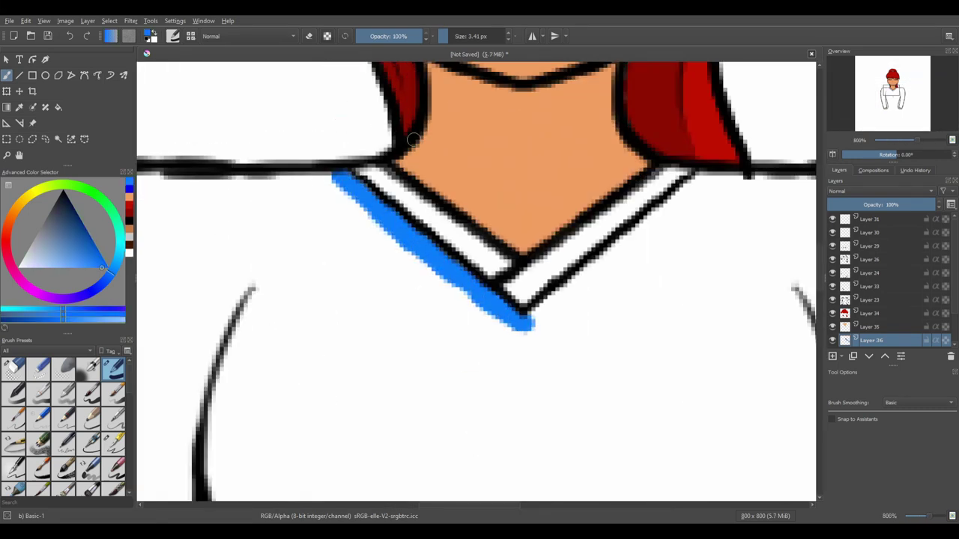
drag(718, 178, 529, 326)
Paint bright blue inside the outline of the picture-left shoulder and sleeve, along its outer edge, cuff seam and inner edge
drag(341, 178, 286, 181)
click(8, 75)
mouse_move(584, 161)
mouse_down()
mouse_move(359, 156)
mouse_move(315, 310)
mouse_move(308, 423)
mouse_move(321, 494)
mouse_up()
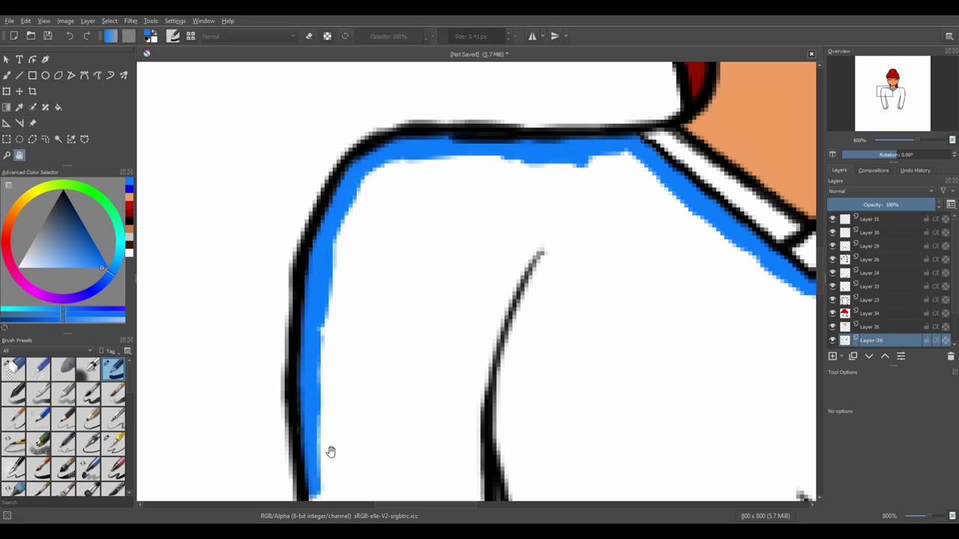
scroll(330, 449, down, 5)
mouse_move(262, 176)
mouse_down()
mouse_move(290, 363)
mouse_move(334, 498)
mouse_up()
scroll(337, 172, down, 5)
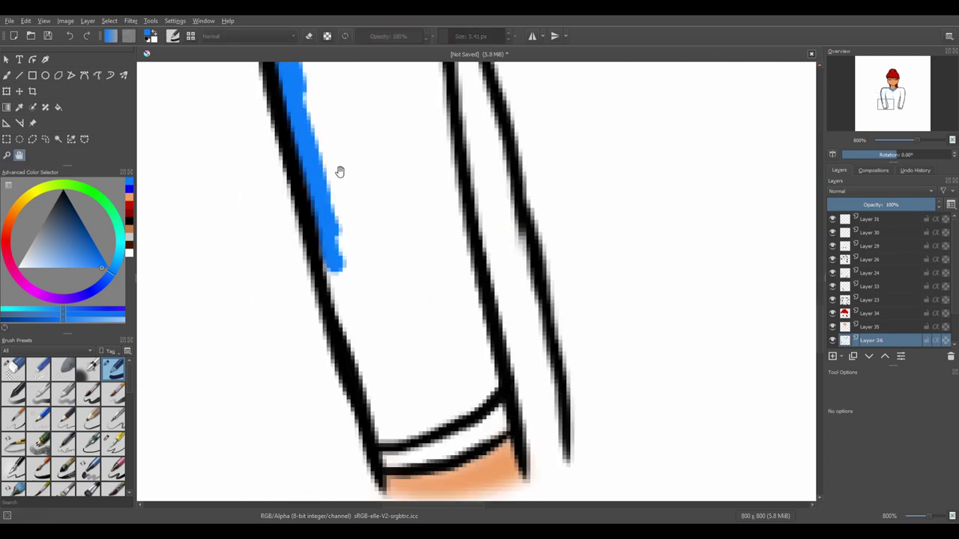
mouse_move(300, 193)
mouse_down()
mouse_move(358, 390)
mouse_move(450, 346)
mouse_move(453, 232)
mouse_move(429, 131)
mouse_up()
scroll(476, 281, up, 5)
drag(367, 352, 351, 161)
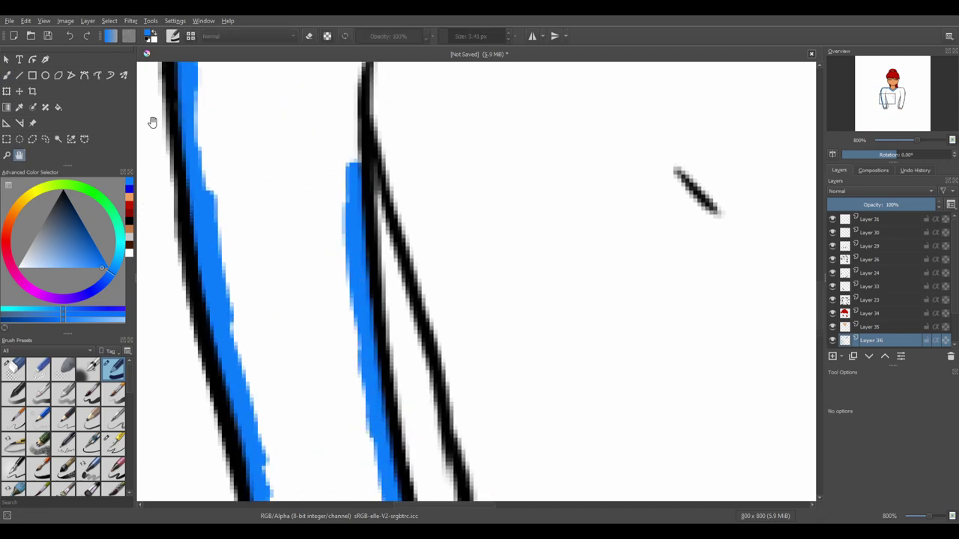
Paint bright blue around the picture-left armpit line and down that side of the torso
scroll(152, 123, up, 5)
drag(396, 136, 308, 389)
mouse_move(356, 274)
mouse_down()
mouse_move(398, 139)
mouse_move(367, 423)
mouse_move(390, 501)
mouse_up()
scroll(375, 299, down, 5)
drag(246, 181, 328, 494)
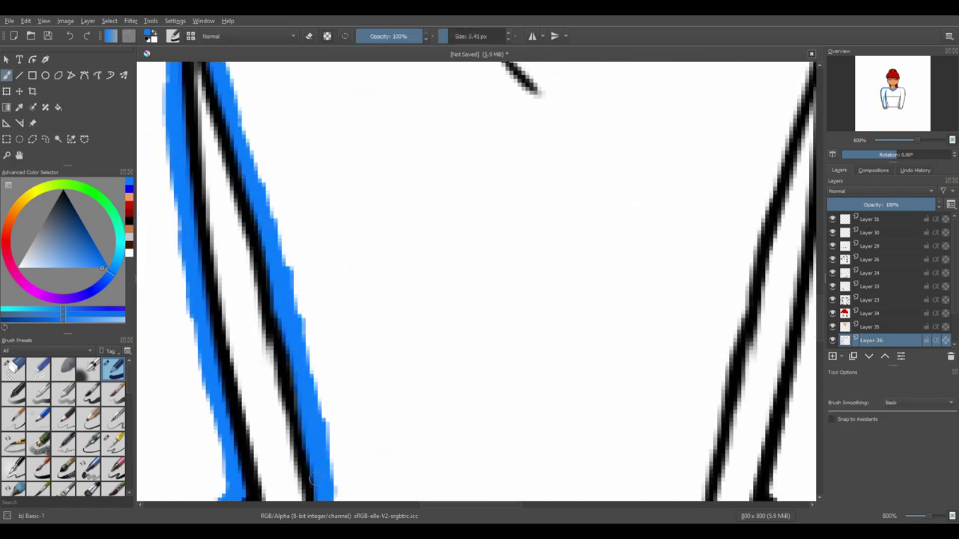
Fill the lower torso with bright blue using an 11.48 px brush and soften its bottom edge with the 60 px blur brush
scroll(322, 322, down, 5)
mouse_move(316, 243)
mouse_down()
mouse_move(492, 304)
mouse_move(697, 169)
mouse_move(700, 139)
mouse_up()
mouse_move(667, 251)
mouse_down()
mouse_move(547, 288)
mouse_move(314, 288)
mouse_up()
drag(453, 36, 479, 36)
mouse_move(404, 174)
mouse_down()
mouse_move(379, 219)
mouse_move(388, 204)
mouse_move(583, 217)
mouse_move(611, 166)
mouse_move(442, 105)
mouse_move(376, 146)
mouse_up()
key(/)
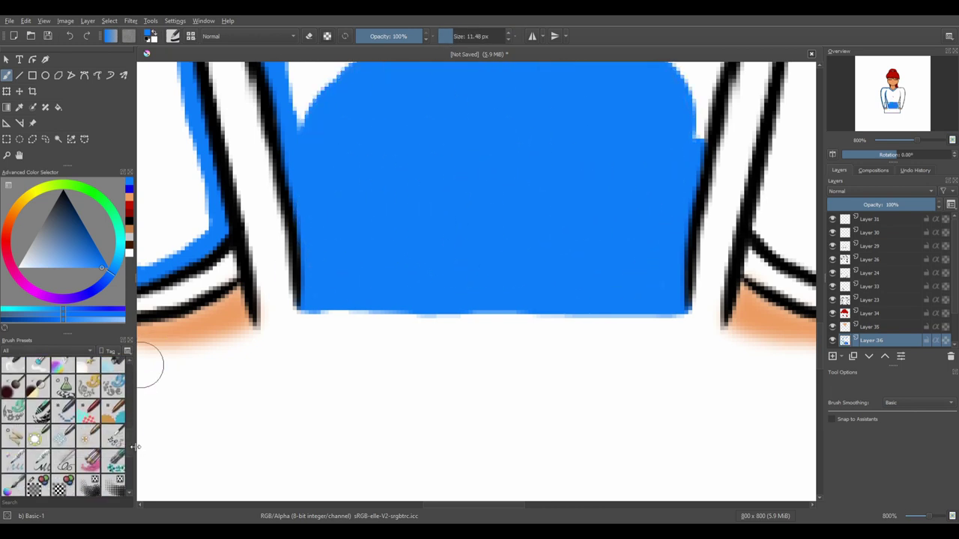
click(19, 155)
Paint bright blue down the picture-right side of the torso and the inner part of that sleeve at 11.48 px
scroll(600, 321, down, 5)
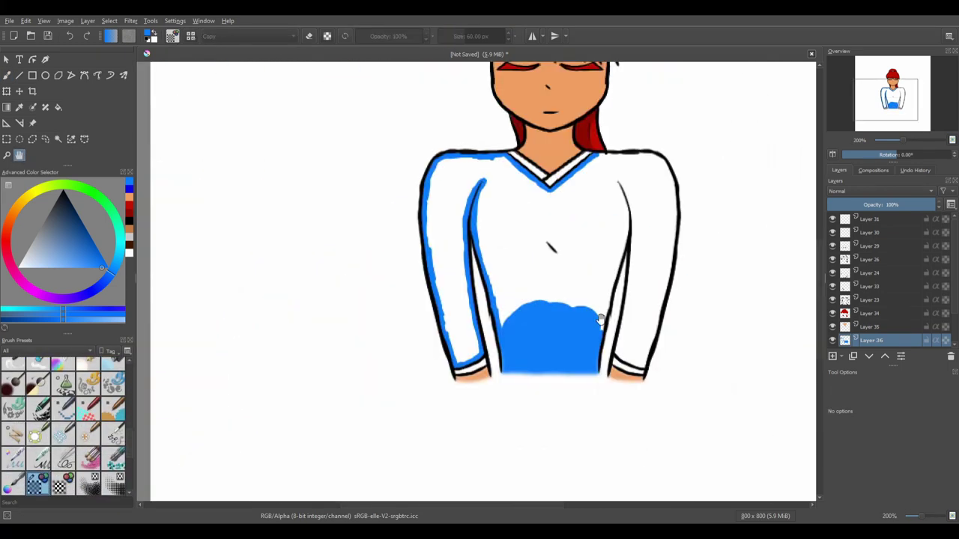
scroll(708, 305, up, 4)
key(/)
key(b)
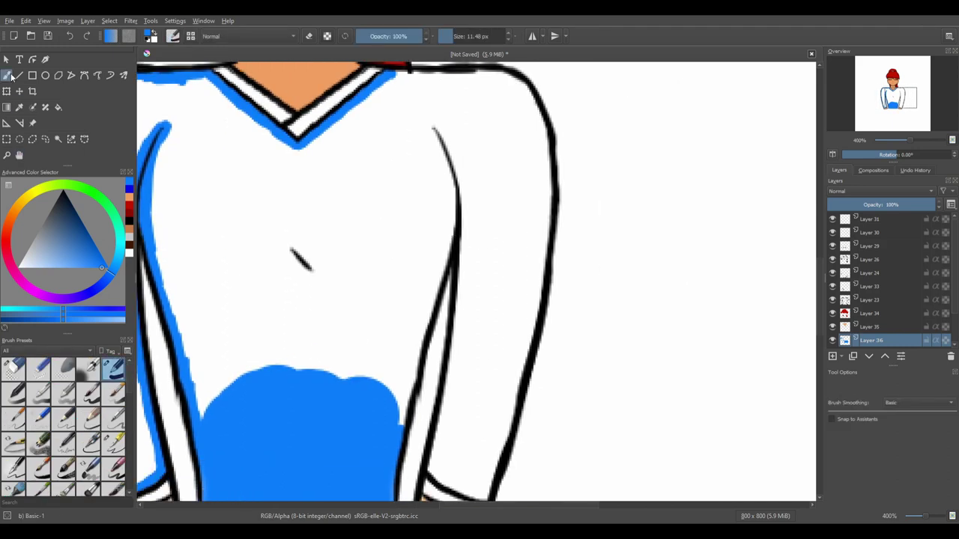
mouse_move(429, 132)
mouse_down()
mouse_move(442, 225)
mouse_move(394, 393)
mouse_up()
key(e)
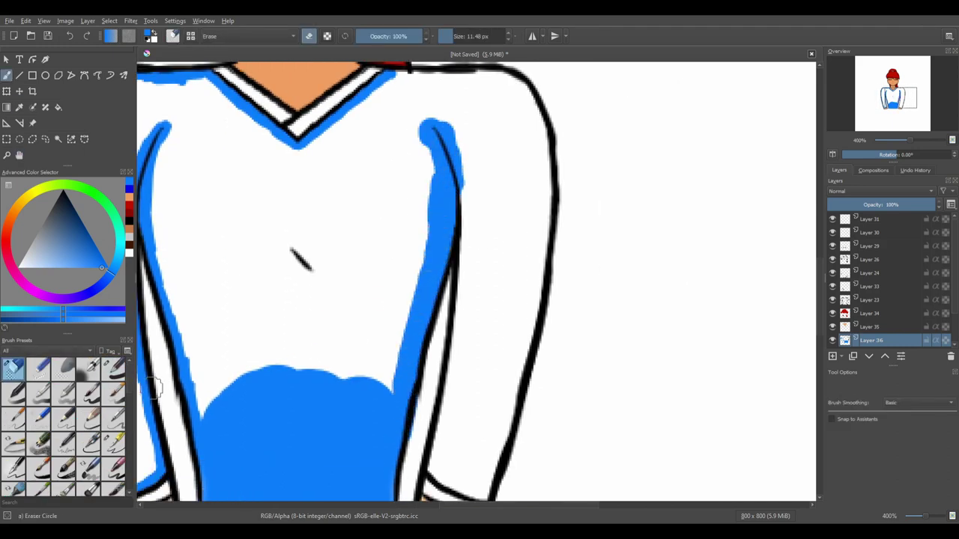
key(e)
mouse_move(454, 129)
mouse_down()
mouse_move(483, 214)
mouse_move(449, 476)
mouse_move(352, 278)
mouse_move(375, 195)
mouse_move(408, 150)
mouse_up()
Paint bright blue along the top of the picture-right shoulder and down the outer edge of that sleeve
click(19, 155)
drag(266, 64, 266, 296)
key(b)
drag(270, 147, 412, 137)
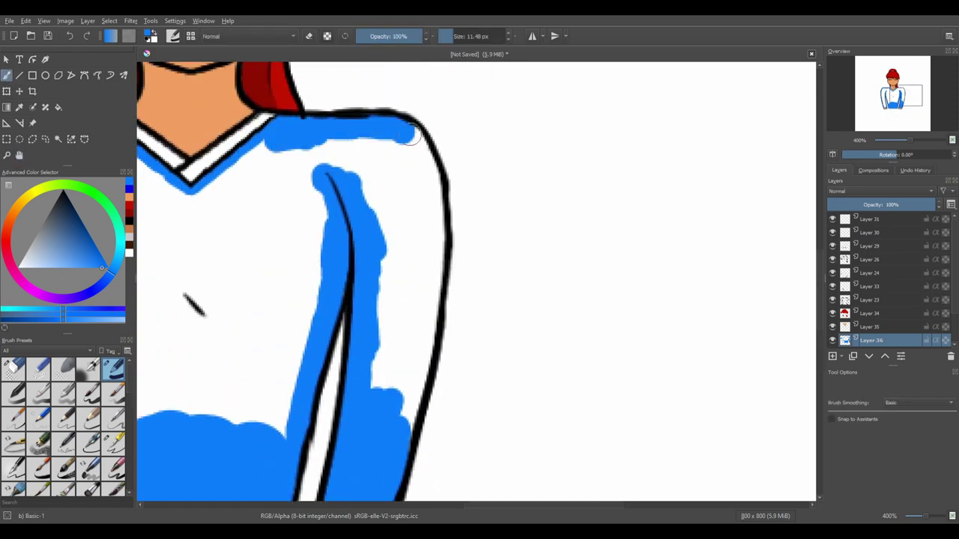
mouse_move(430, 171)
mouse_down()
mouse_move(419, 360)
mouse_move(384, 341)
mouse_move(410, 177)
mouse_move(351, 170)
mouse_move(199, 206)
mouse_move(307, 232)
mouse_move(314, 273)
mouse_move(232, 315)
mouse_move(146, 269)
mouse_move(479, 225)
mouse_move(468, 274)
mouse_up()
Fill the remaining white areas of the torso and both sleeves with bright blue using the Basic-1 brush at 10.37 px
click(19, 156)
key(b)
mouse_move(479, 188)
mouse_down()
mouse_move(390, 315)
mouse_move(352, 187)
mouse_move(360, 120)
mouse_move(277, 150)
mouse_move(278, 281)
mouse_up()
scroll(479, 281, down, 3)
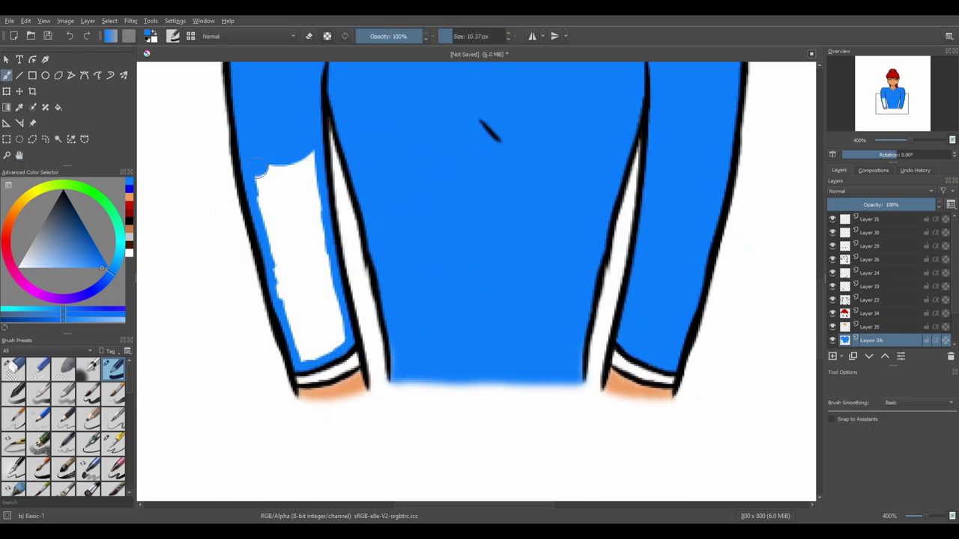
mouse_move(255, 165)
mouse_down()
mouse_move(341, 359)
mouse_move(296, 164)
mouse_move(322, 337)
mouse_up()
click(19, 155)
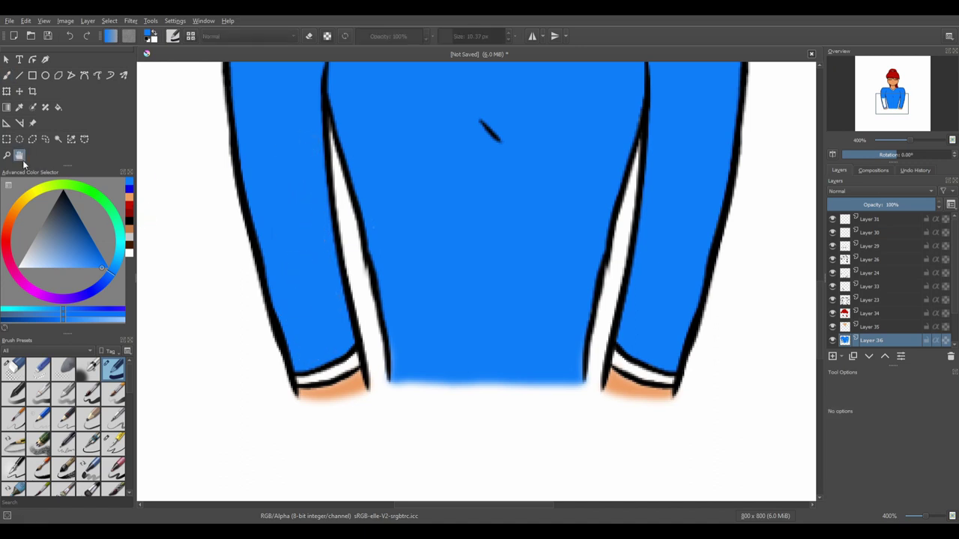
Recolour the whole shirt bright green with the Fill tool
key(ctrl+minus)
key(ctrl+minus)
key(ctrl+minus)
click(98, 193)
click(57, 107)
click(360, 307)
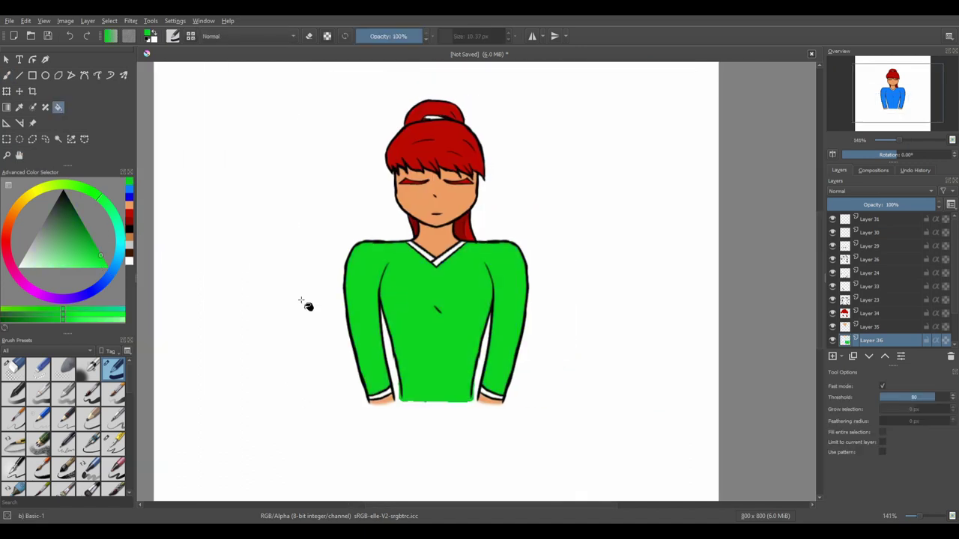
Refill the whole shirt with a teal green, then with a deep cyan-blue
click(90, 238)
click(395, 317)
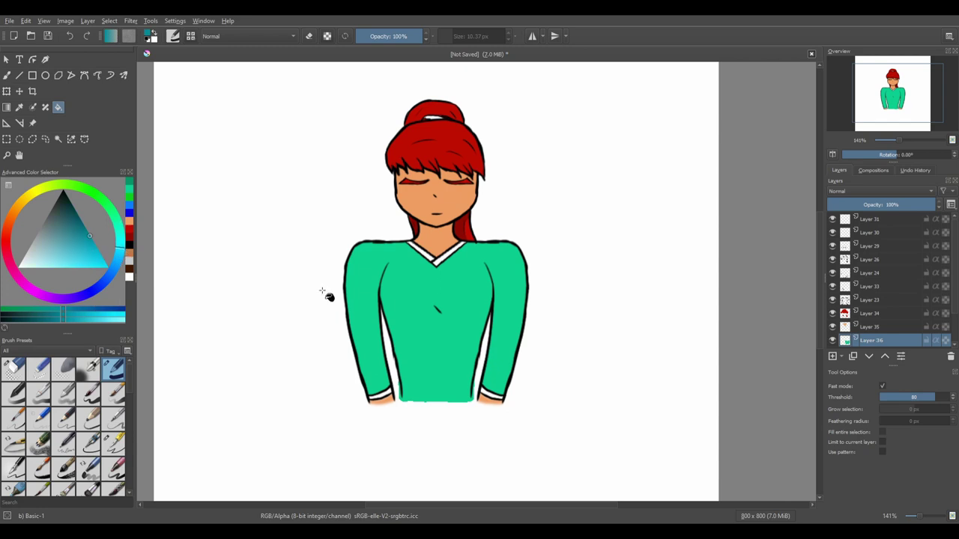
click(390, 314)
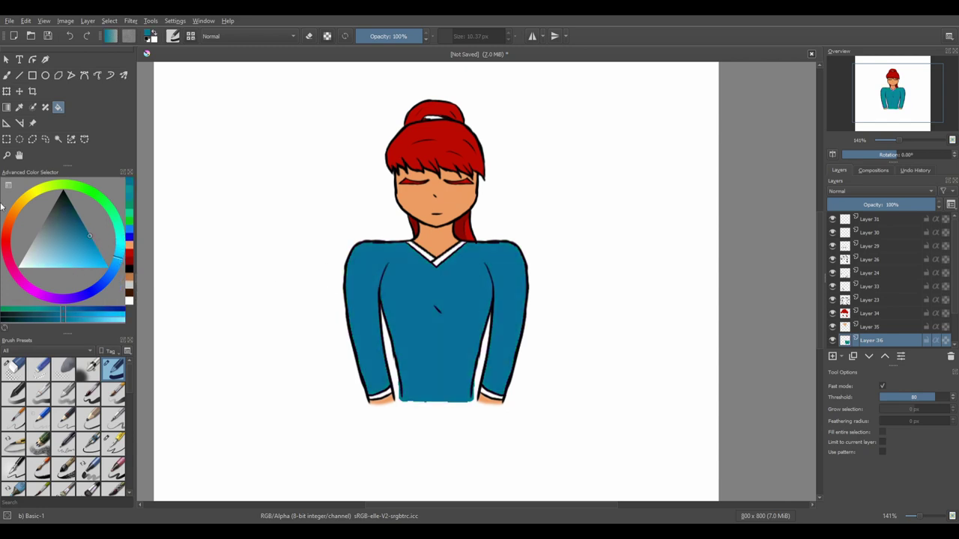
Paint both sleeve cuffs in a darker blue with the Basic-1 brush at 3.94 px
scroll(386, 374, up, 8)
click(83, 224)
click(7, 75)
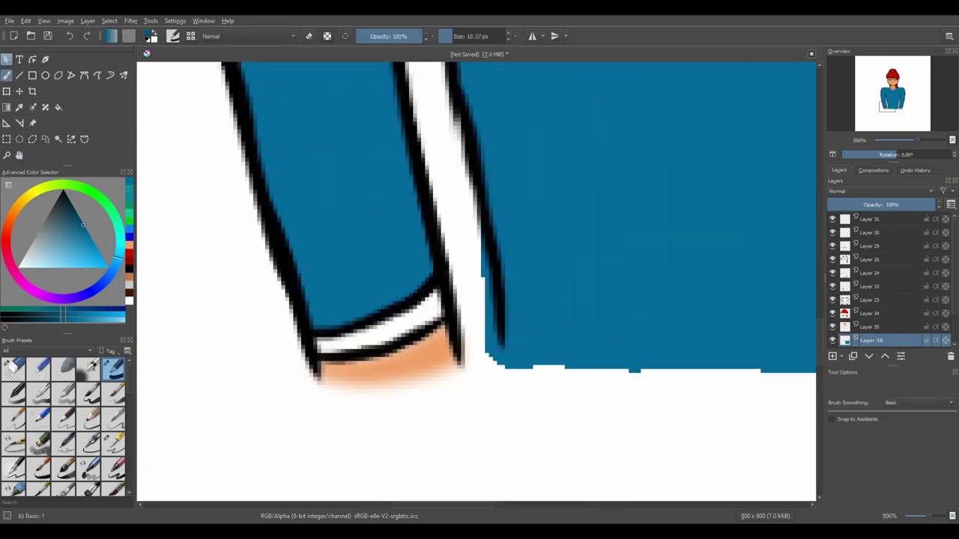
mouse_move(442, 296)
mouse_down()
mouse_move(419, 318)
mouse_move(375, 334)
mouse_move(400, 317)
mouse_up()
key(space)
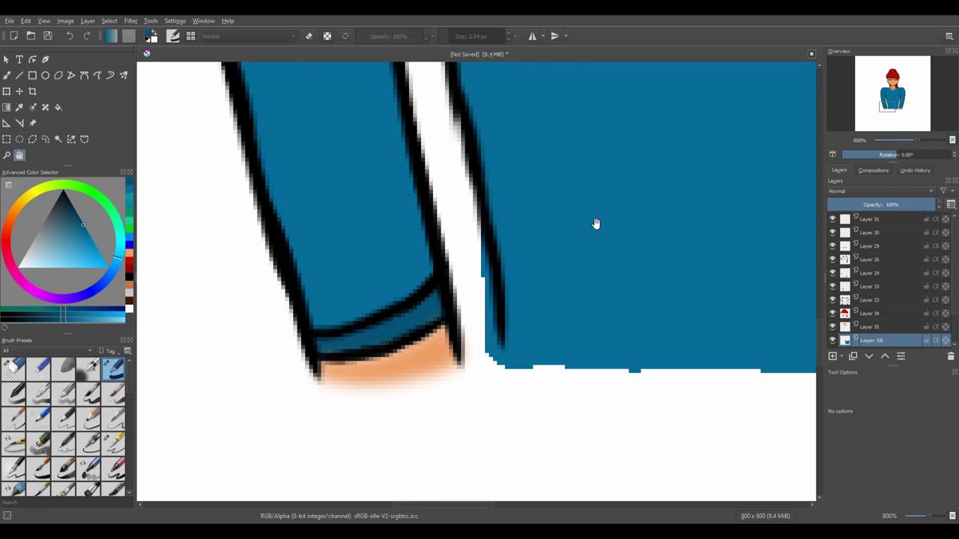
drag(596, 224, 82, 96)
drag(391, 276, 503, 309)
Erase the blue spilling outside the shirt's sides and bottom edge with the Eraser Circle brush at 11.48 px
key(space)
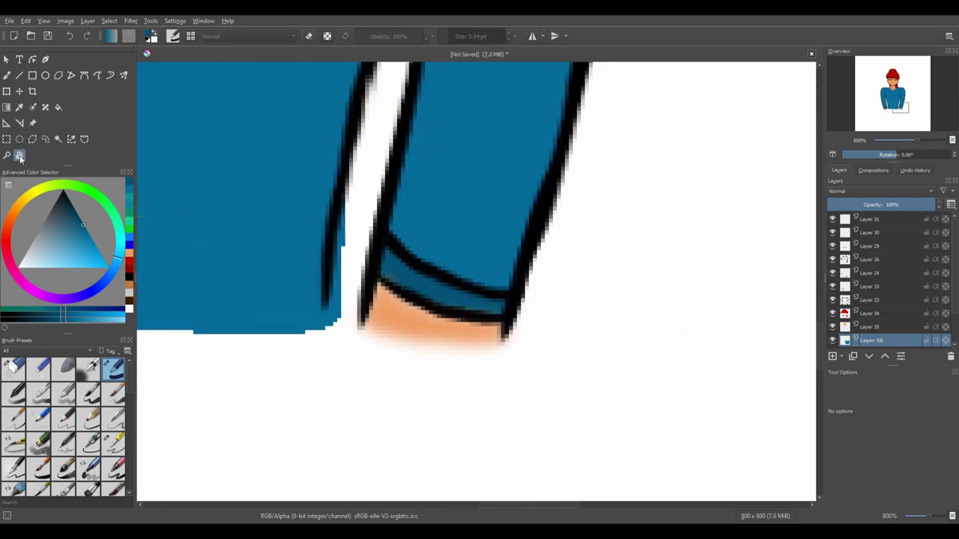
scroll(622, 341, down, 5)
scroll(64, 427, down, 5)
click(37, 451)
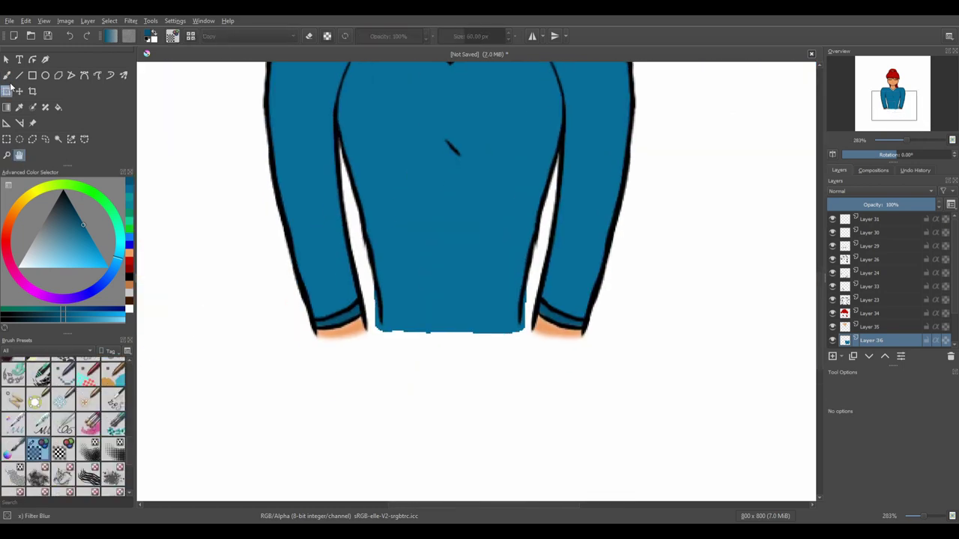
scroll(445, 281, up, 2)
key(e)
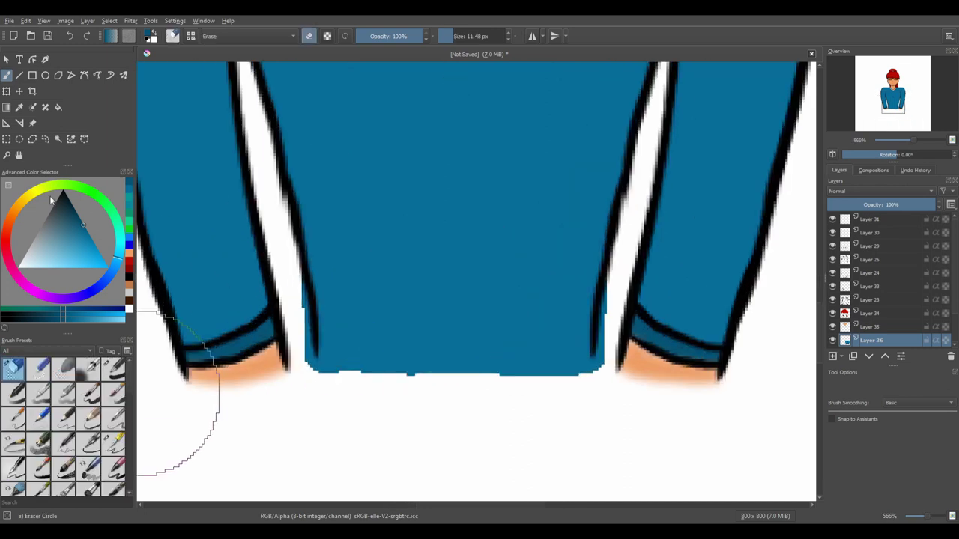
drag(306, 378, 592, 370)
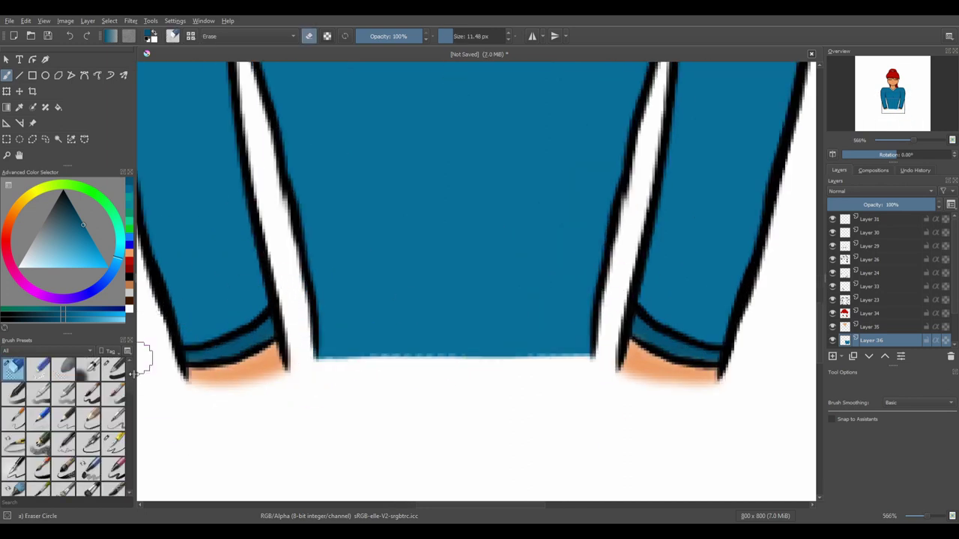
Soften the bottom edge of the shirt with the Filter Blur brush at 60 px
scroll(67, 427, down, 3)
click(38, 390)
mouse_move(322, 352)
mouse_down()
mouse_move(497, 353)
mouse_move(447, 368)
mouse_up()
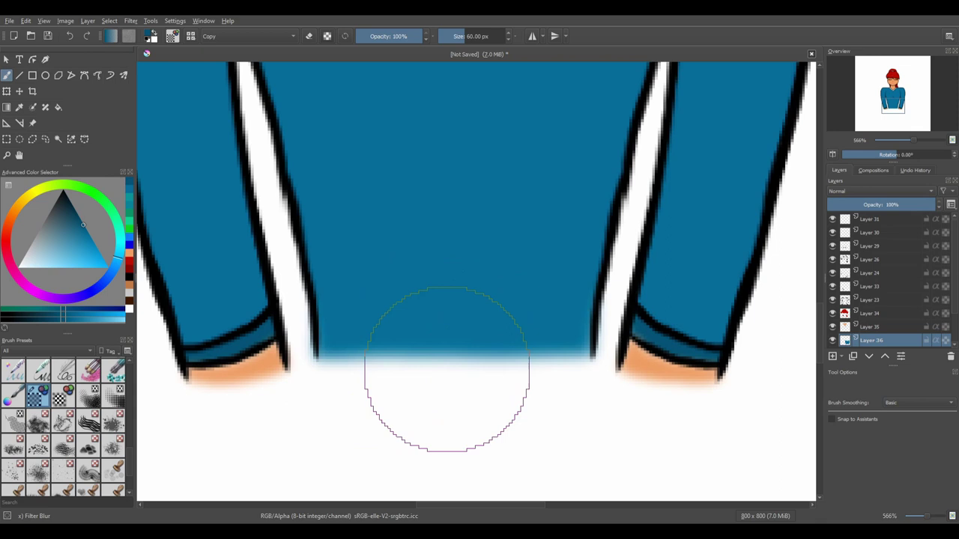
Paint both bands of the V-shaped collar in the darker blue with the Basic-1 brush at 3.94 px
click(17, 155)
key(2)
scroll(175, 336, up, 4)
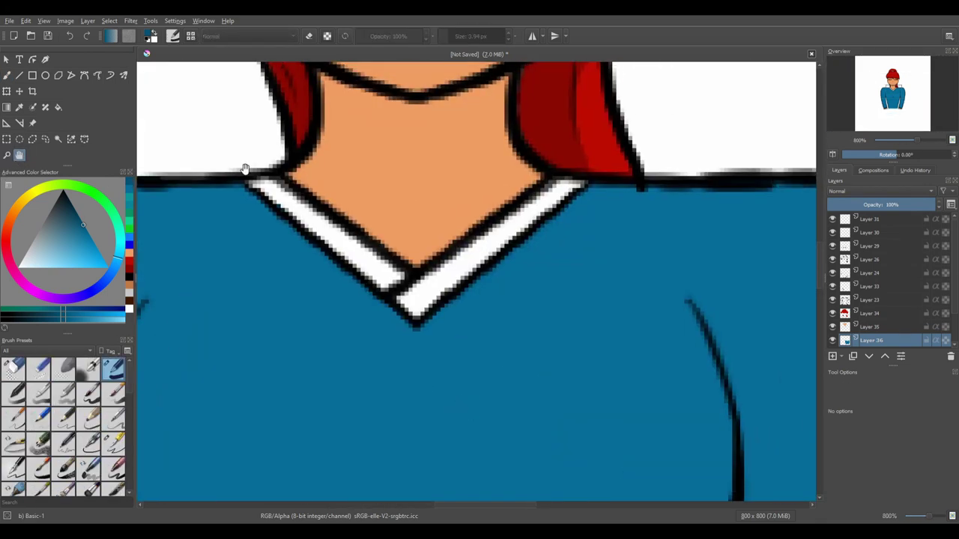
key(b)
mouse_move(243, 171)
mouse_down()
mouse_move(275, 183)
mouse_move(333, 241)
mouse_move(401, 286)
mouse_move(391, 274)
mouse_move(442, 274)
mouse_move(419, 287)
mouse_move(566, 185)
mouse_up()
click(19, 155)
key(2)
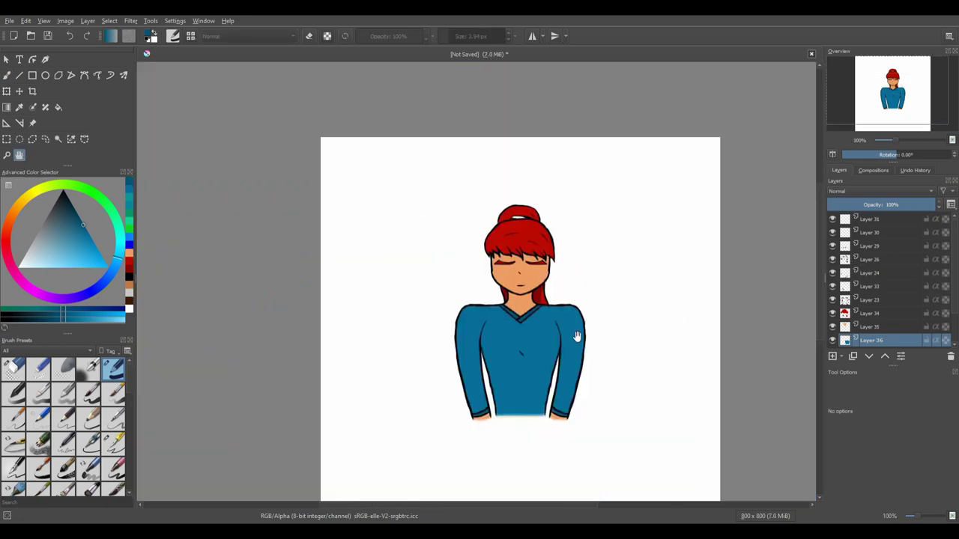
Paint the small gap beneath the hair bun dark brown with the Basic-1 brush at 0.94 px
scroll(449, 225, up, 8)
click(85, 209)
key(b)
drag(367, 245, 505, 251)
drag(375, 249, 362, 262)
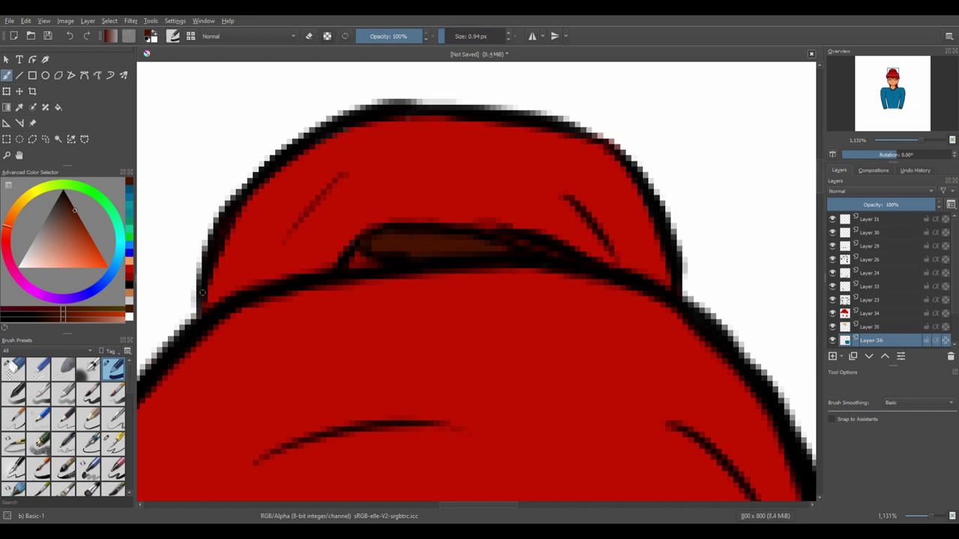
Merge the hair and skin colour layers down into the shirt colour layer, Layer 36
scroll(202, 292, down, 10)
key(2)
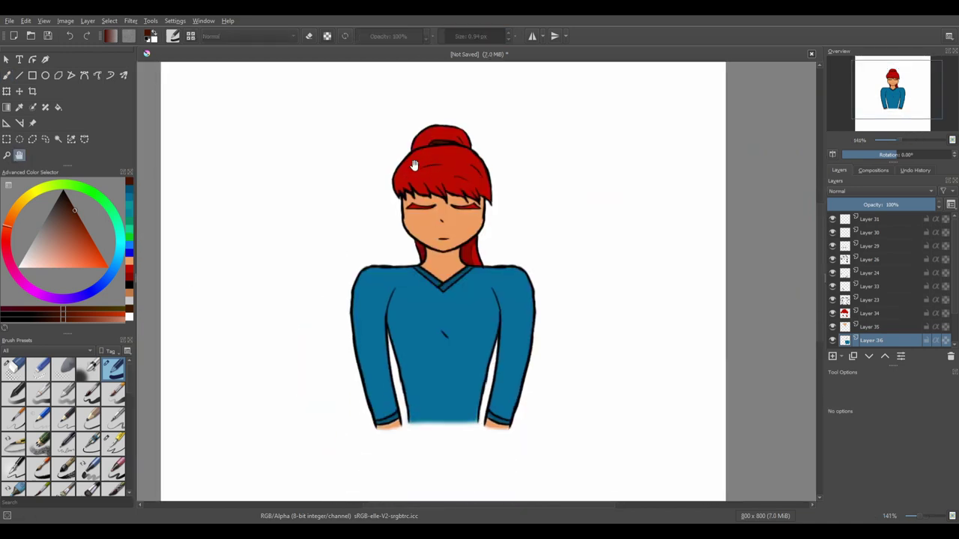
click(865, 313)
Merge all the line-art layers into Layer 23 and add an empty layer beneath the merged colour layer
click(885, 219)
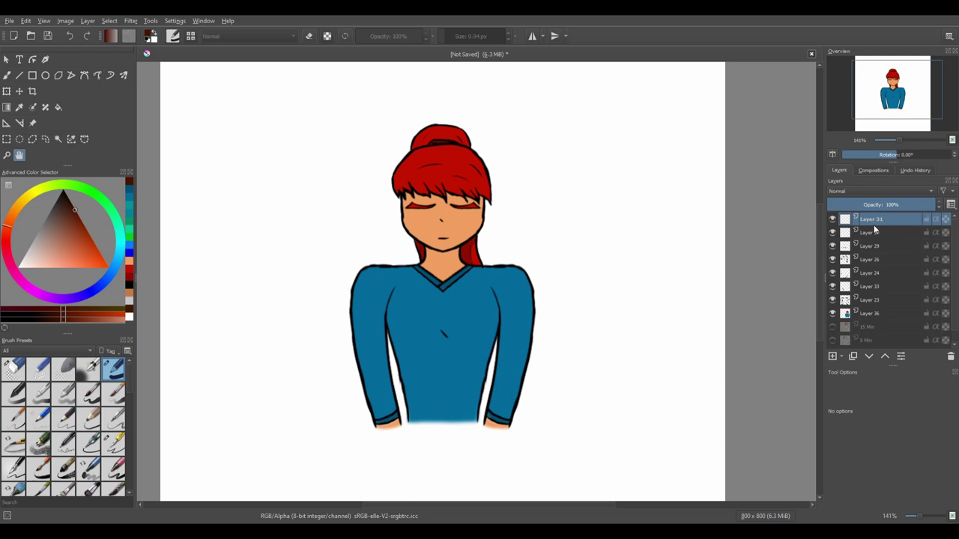
key(ctrl+e)
key(ctrl+e)
key(ctrl+e)
key(ctrl+e)
key(ctrl+e)
Try filling the Background layer with a dark navy blue
click(874, 286)
key(1)
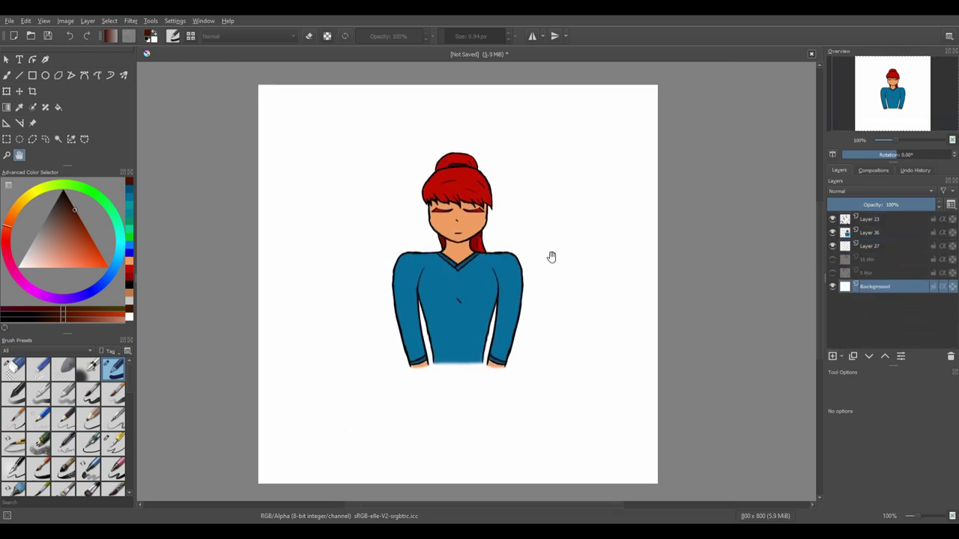
click(50, 187)
click(115, 212)
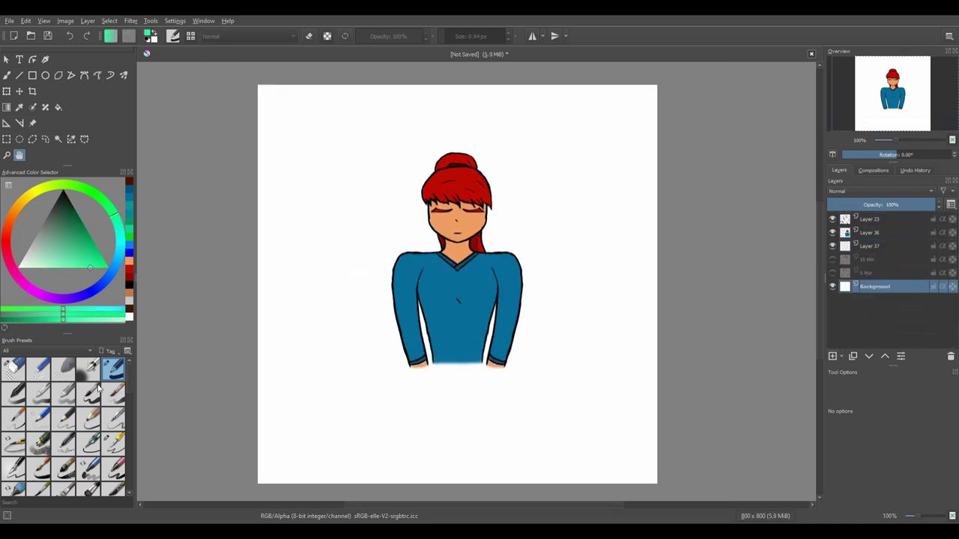
click(98, 287)
click(84, 226)
key(f)
key(shift+BackSpace)
key(ctrl+z)
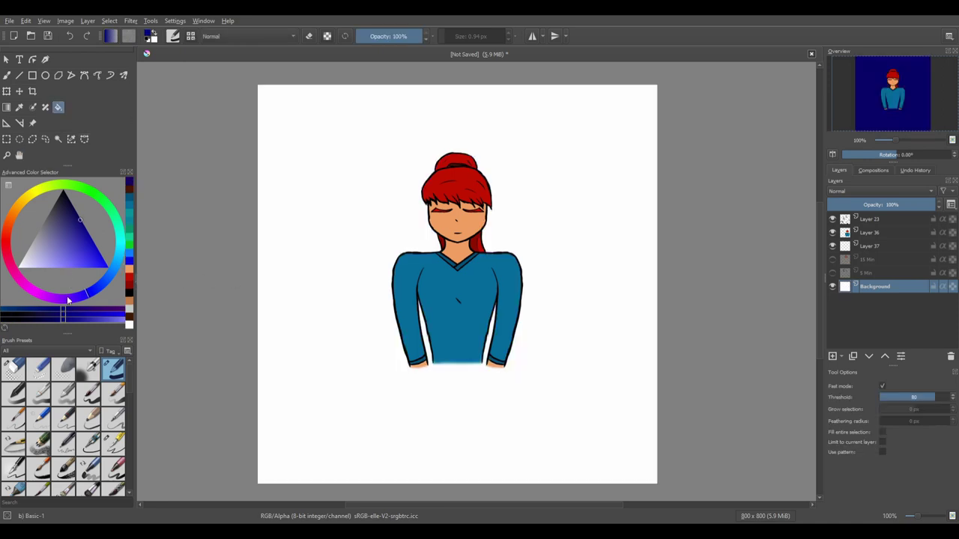
Fill the Background layer with dark violet and apply a horizontal linear gradient that is brighter at the picture's right edge
click(69, 297)
click(289, 172)
key(g)
drag(697, 285, 183, 292)
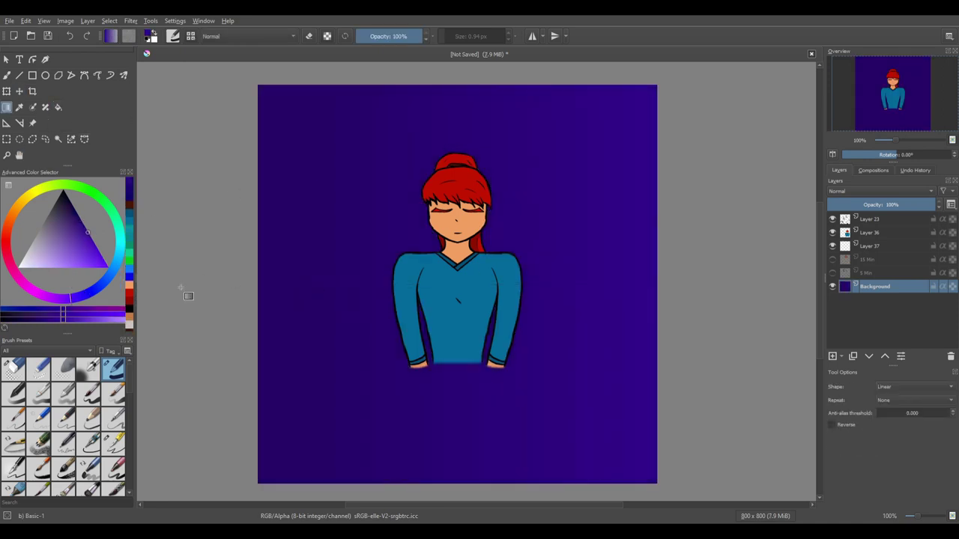
Redraw the Background layer's horizontal gradient from bright violet at the picture's right edge to dark violet near the character
drag(481, 280, 210, 285)
drag(681, 293, 523, 287)
click(19, 155)
scroll(447, 274, up, 6)
click(871, 232)
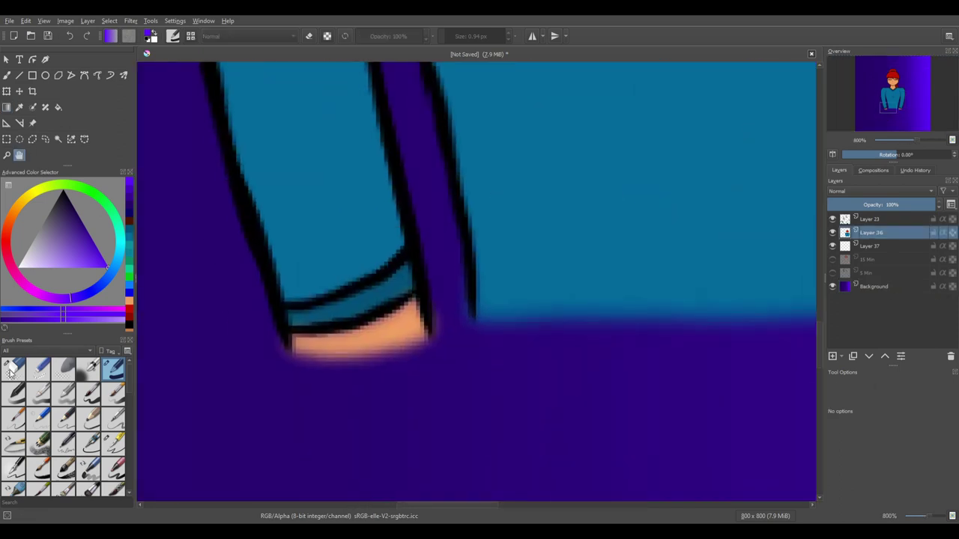
click(13, 368)
drag(268, 321, 463, 283)
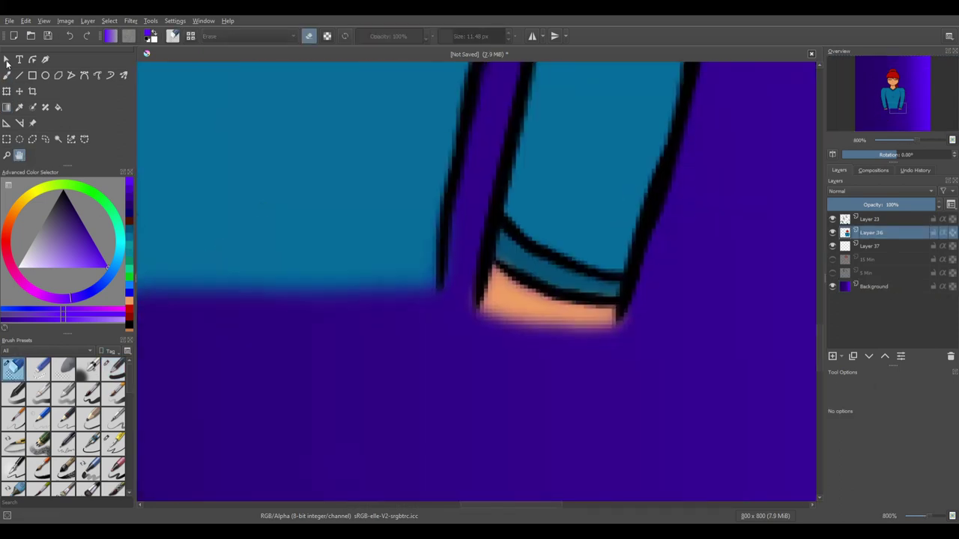
scroll(419, 231, down, 5)
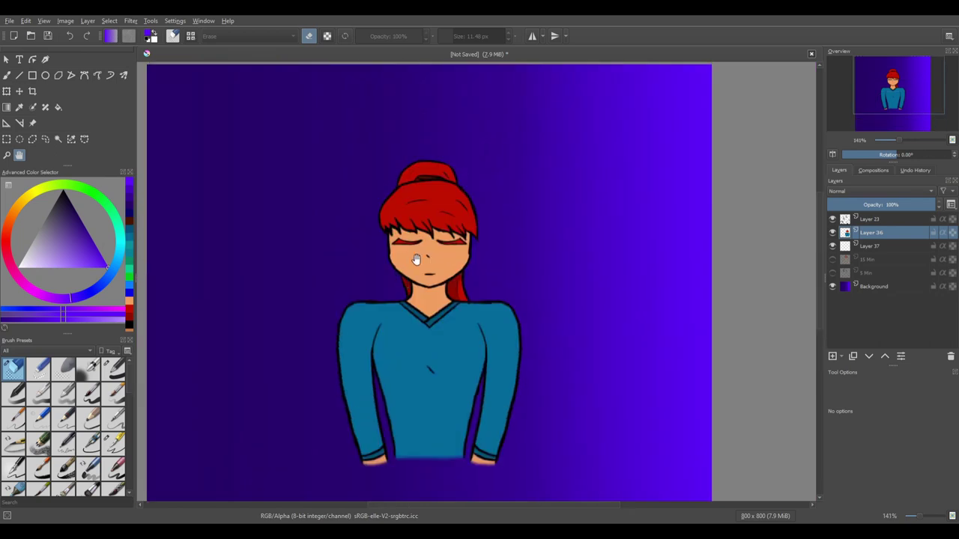
scroll(454, 225, up, 4)
Try shading the bun's left edge in dark red directly on Layer 36
click(127, 319)
key(e)
scroll(345, 180, up, 2)
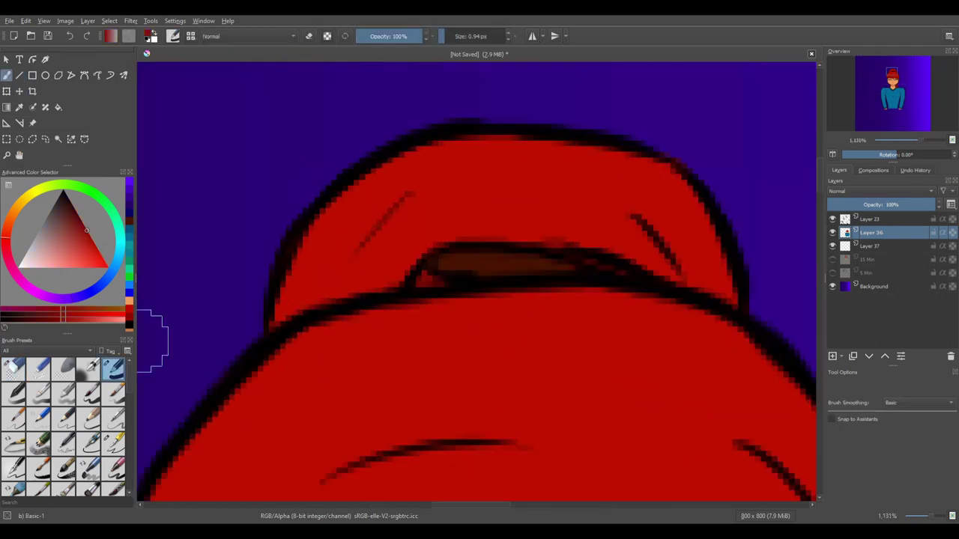
drag(451, 39, 448, 39)
mouse_move(465, 146)
mouse_down()
mouse_move(315, 242)
mouse_move(279, 315)
mouse_up()
key(ctrl+z)
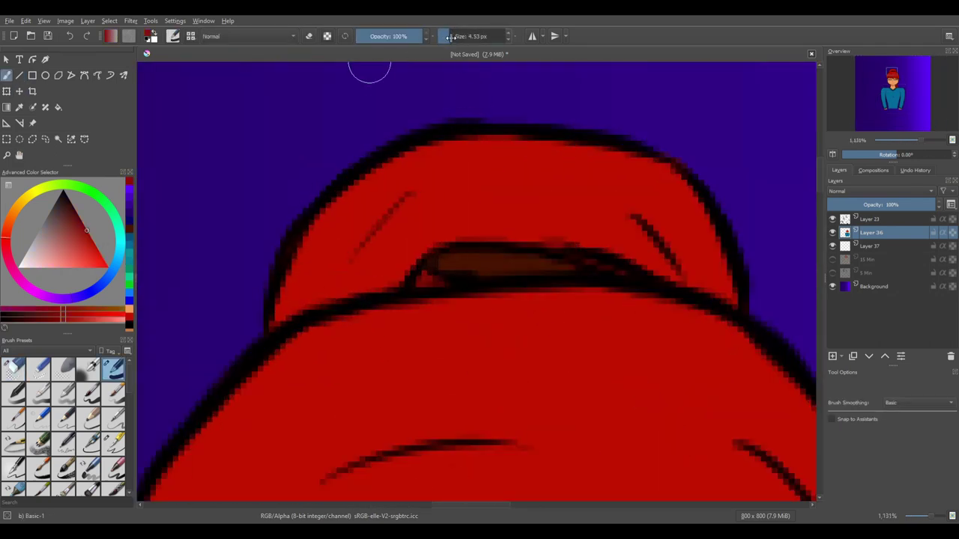
key(Page_Down)
key(ctrl+shift+z)
key(ctrl+z)
Move Layer 37 above Layer 36 and shade the bun's upper-left edge and base in dark red with a 3.94 px brush
drag(871, 246, 877, 230)
drag(464, 38, 458, 37)
drag(464, 146, 338, 210)
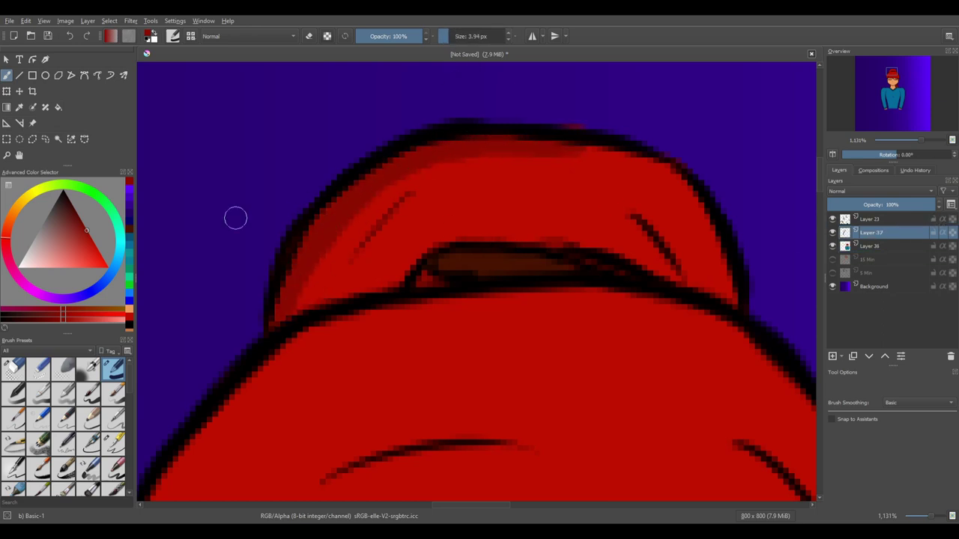
key(e)
drag(264, 375, 264, 235)
key(e)
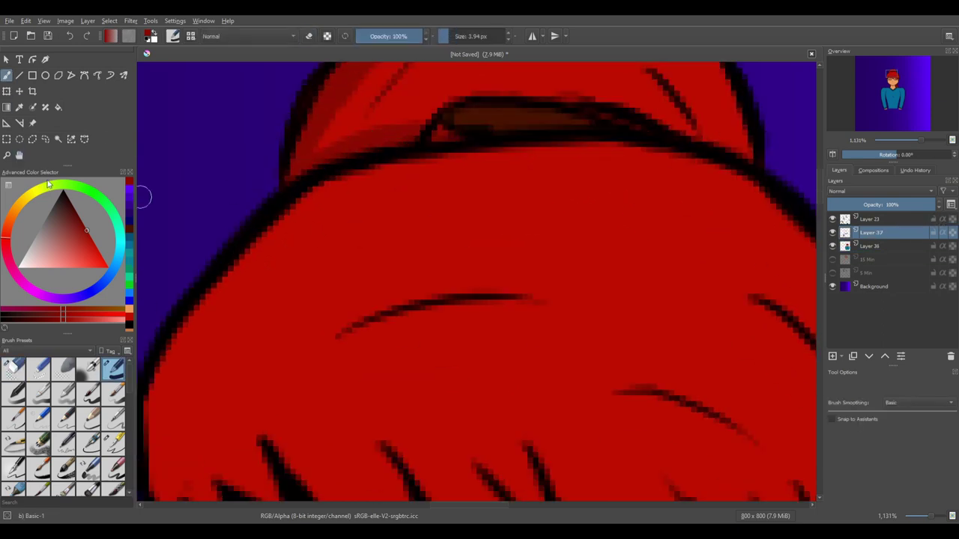
drag(627, 124, 452, 194)
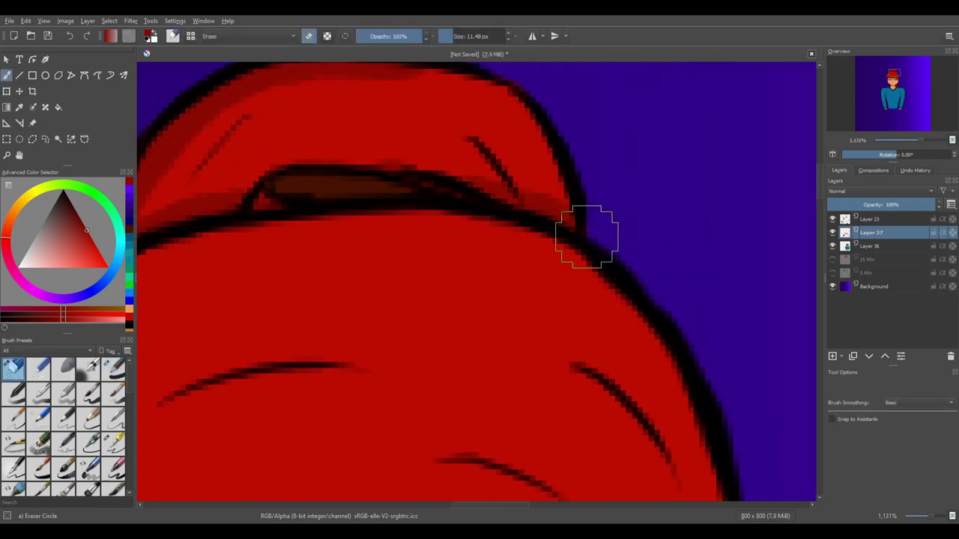
drag(585, 232, 776, 134)
Shade the upper-left edge of the main hair in dark red and trim the overspill with the Eraser Circle brush
key(b)
mouse_move(570, 126)
mouse_down()
mouse_move(299, 191)
mouse_move(160, 392)
mouse_move(162, 494)
mouse_up()
click(13, 369)
drag(615, 128, 555, 145)
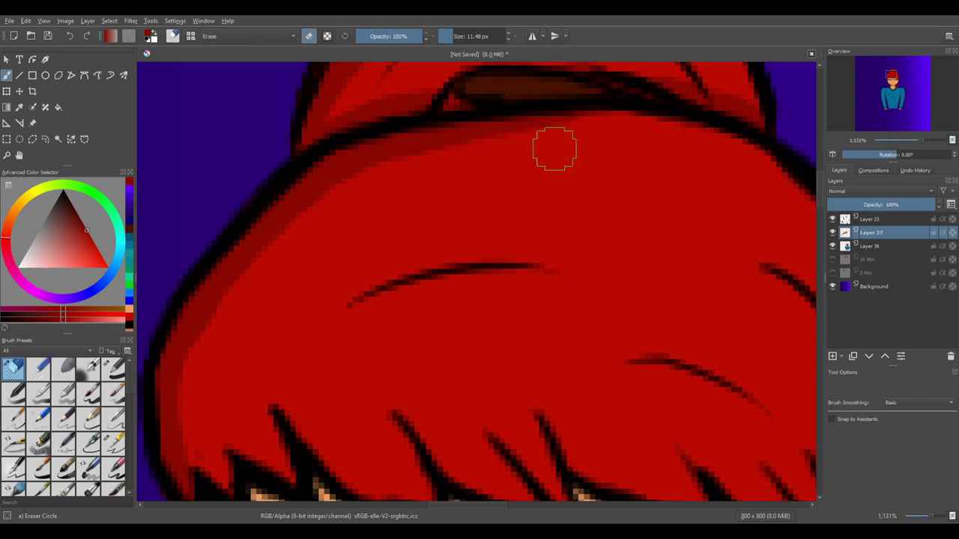
drag(232, 460, 267, 263)
Shade the fringe strands and the hair behind the neck in dark red, using a 0.74 px brush for the strands
key(b)
key(slash)
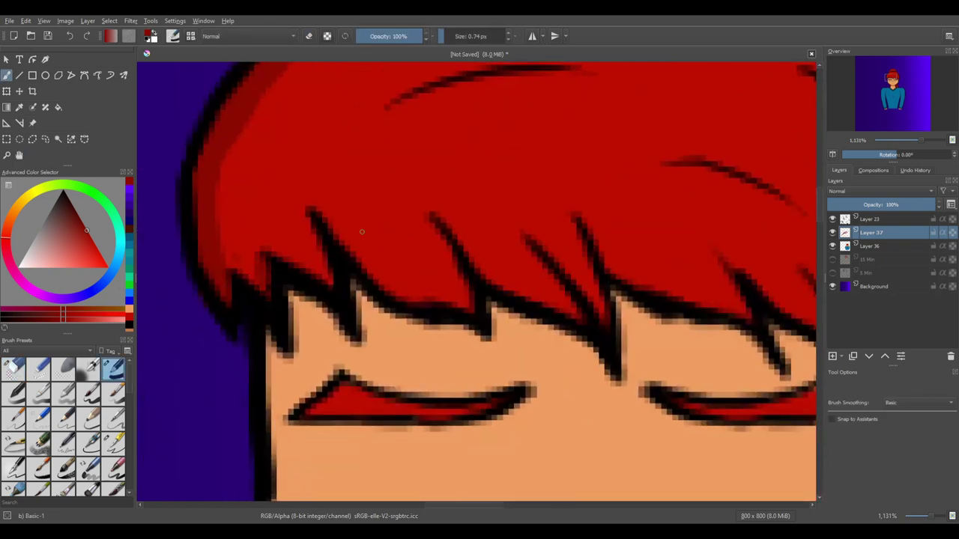
mouse_move(472, 308)
mouse_down()
mouse_move(285, 229)
mouse_move(242, 277)
mouse_up()
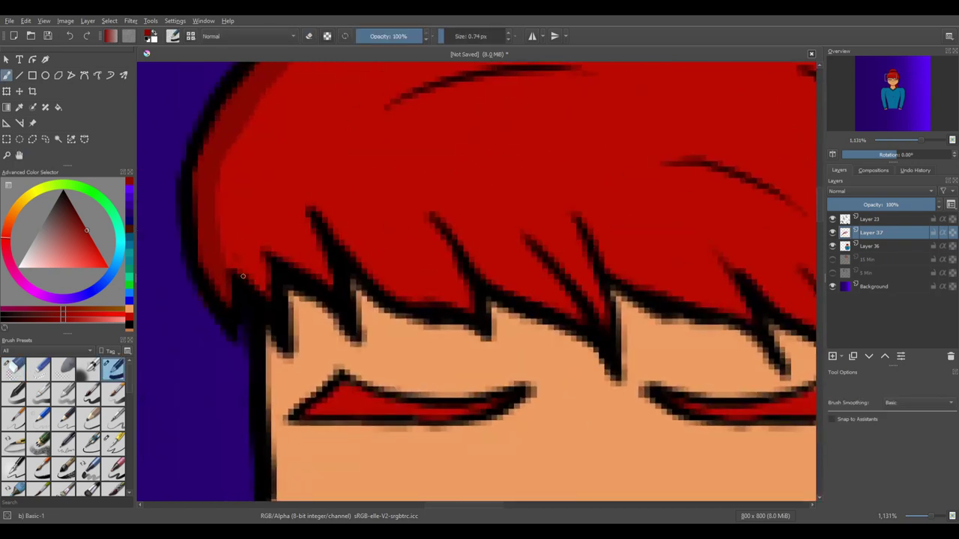
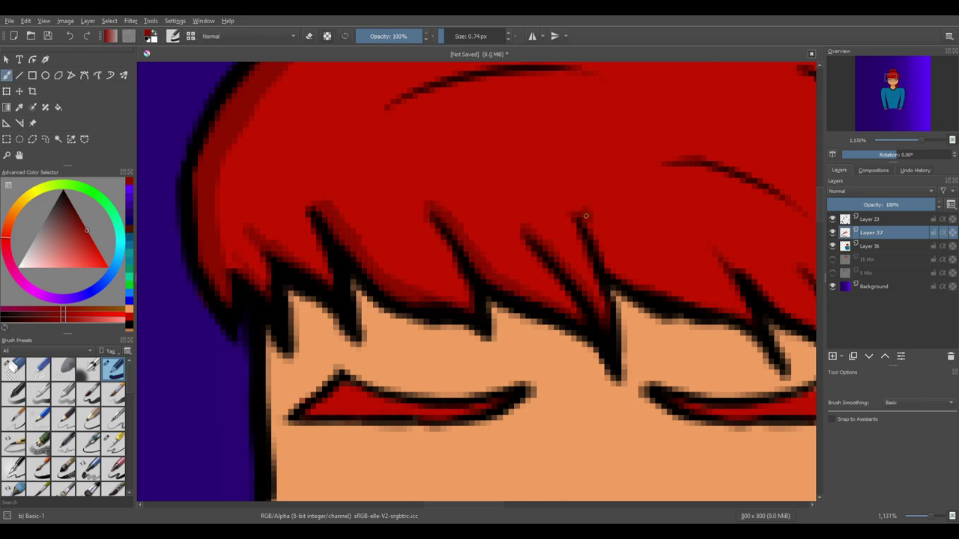
drag(614, 299, 347, 233)
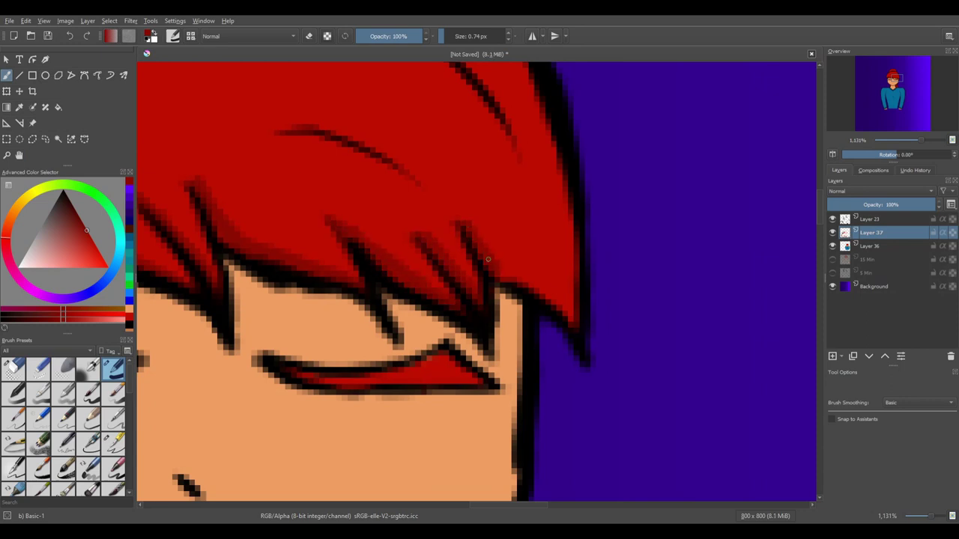
scroll(468, 226, down, 10)
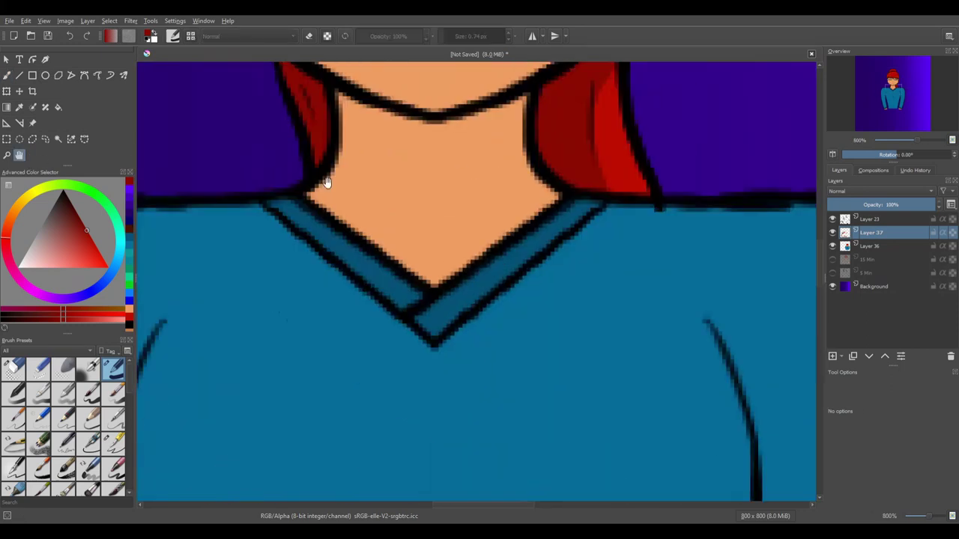
Shade the skin beneath the fringe and along the face's left jawline in brownish orange with a 2.09 px brush
click(128, 306)
key(b)
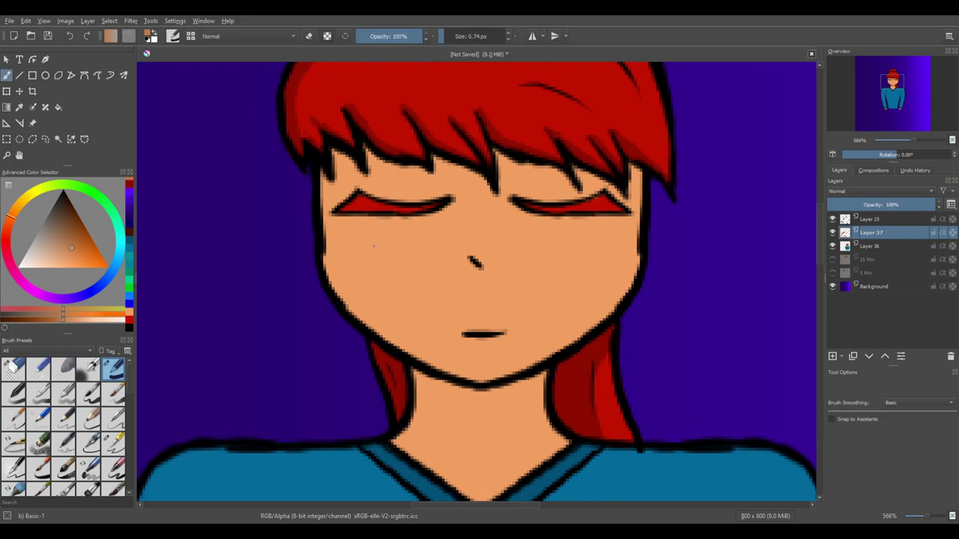
scroll(299, 238, up, 4)
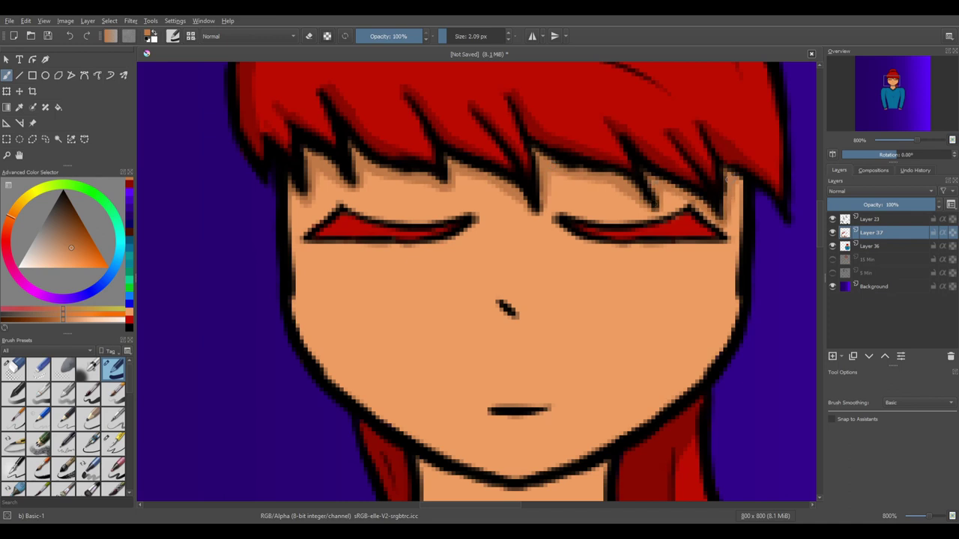
drag(160, 285, 136, 235)
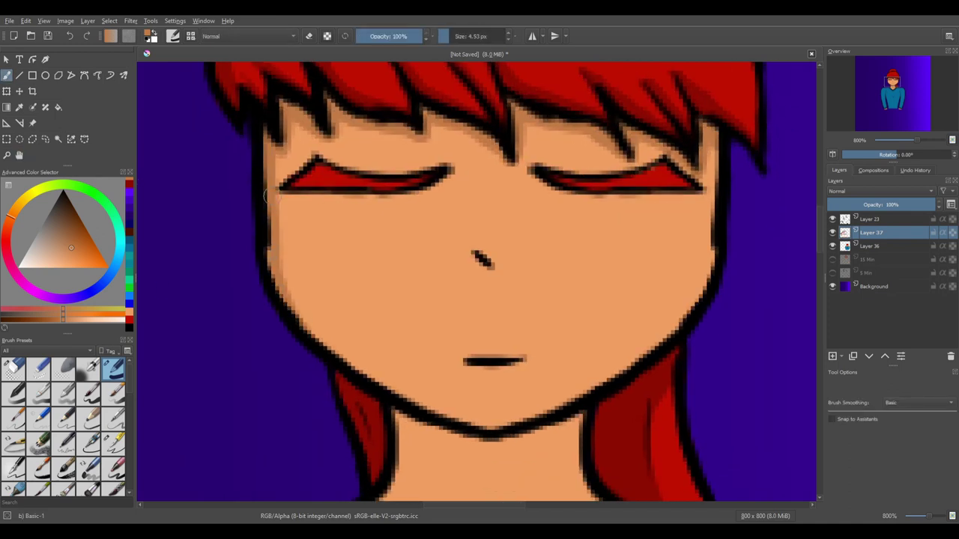
mouse_move(266, 195)
mouse_down()
mouse_move(324, 337)
mouse_move(489, 429)
mouse_move(343, 358)
mouse_move(487, 438)
mouse_up()
key(ctrl+z)
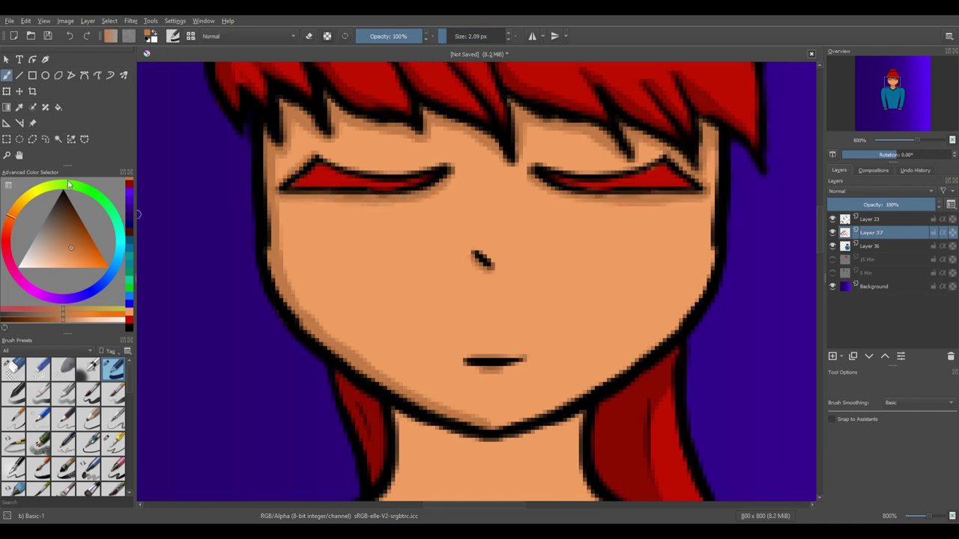
Outline a chin shadow on the neck in brownish orange and fill it with an 8.37 px brush
drag(449, 420, 392, 170)
mouse_move(525, 196)
mouse_down()
mouse_move(426, 303)
mouse_move(341, 218)
mouse_up()
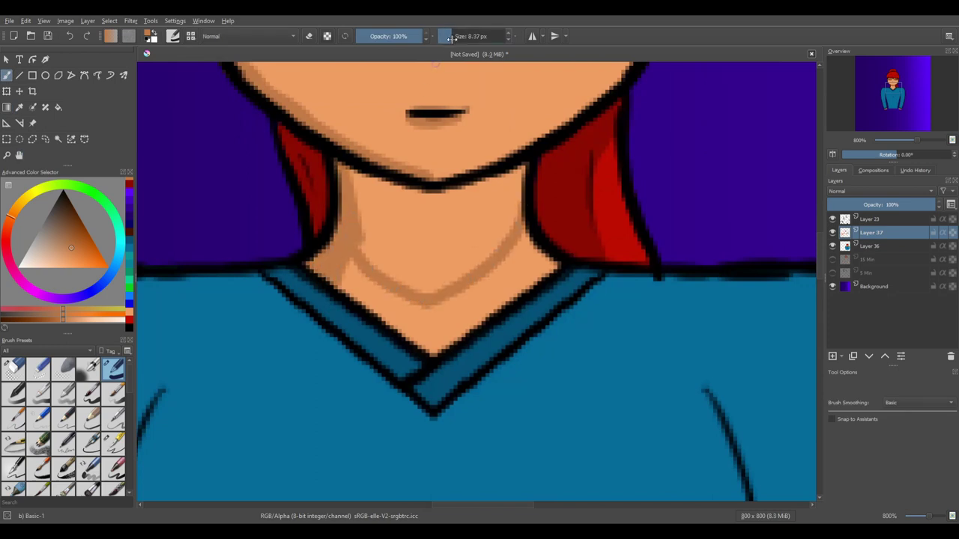
mouse_move(355, 172)
mouse_down()
mouse_move(479, 217)
mouse_move(404, 292)
mouse_move(449, 240)
mouse_up()
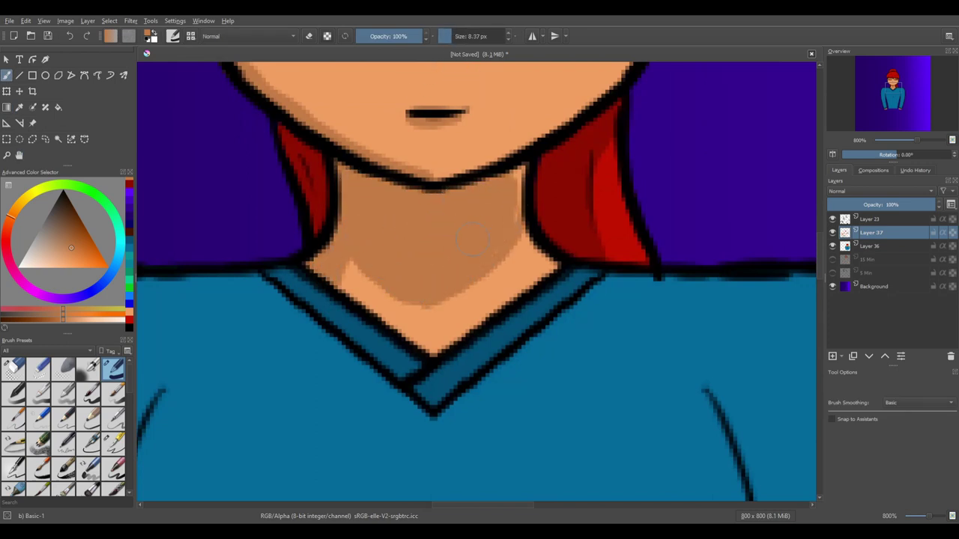
Shade both hands in brownish orange and soften the shading with the Filter Blur brush at 13.93 px
scroll(370, 379, down, 7)
scroll(370, 379, up, 7)
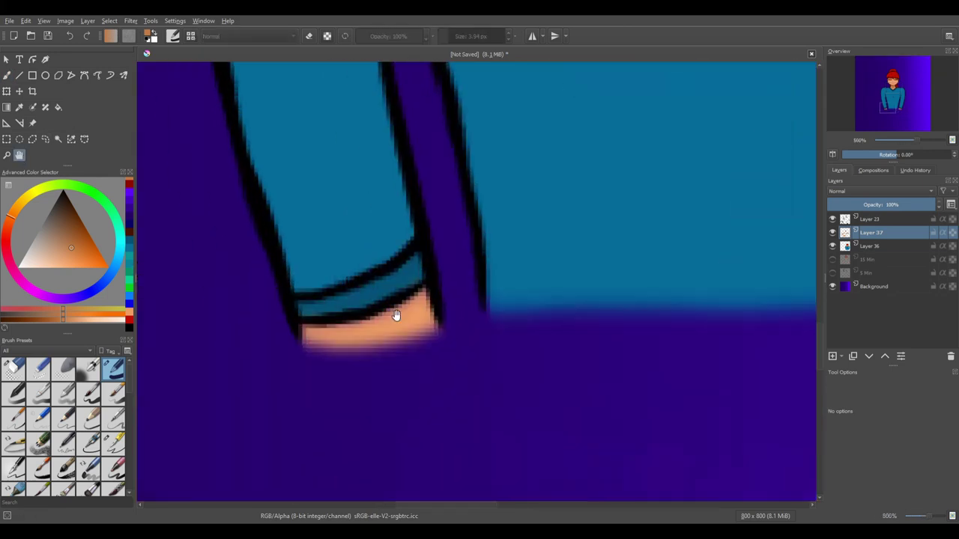
key(m)
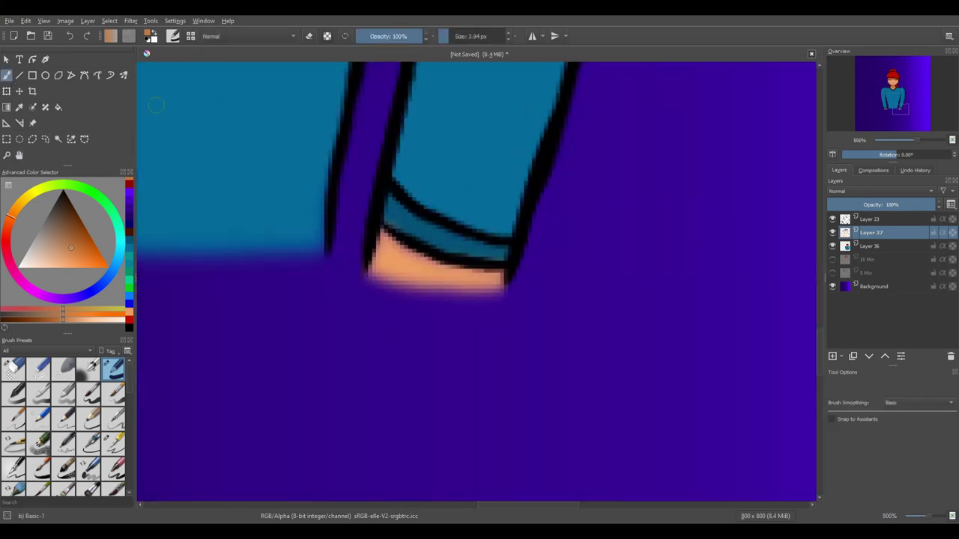
scroll(64, 420, down, 5)
click(38, 418)
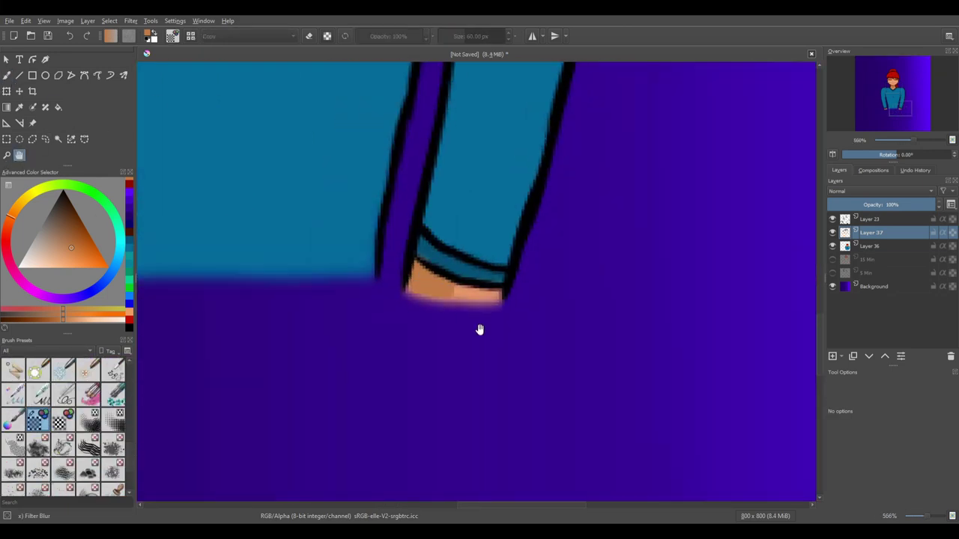
scroll(477, 327, down, 1)
click(455, 36)
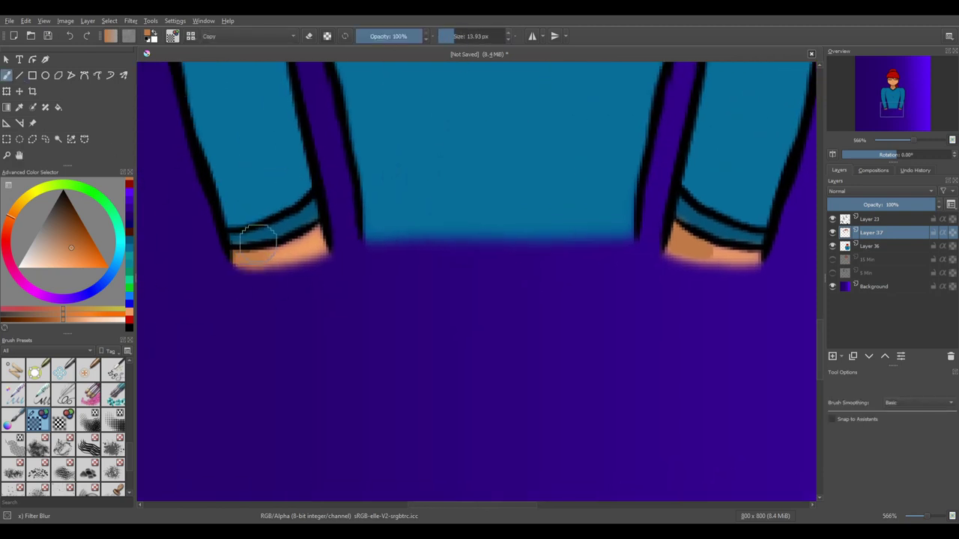
scroll(274, 251, down, 2)
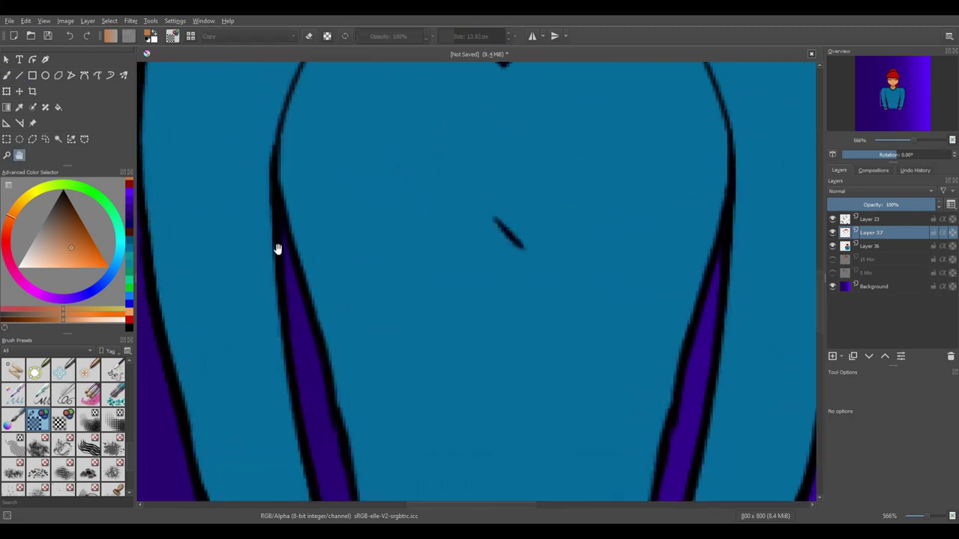
Add a layer above Layer 37 and shade the shirt's left shoulder and outer sleeve in dark blue with a 3.94 px brush
key(p)
click(383, 151)
key(b)
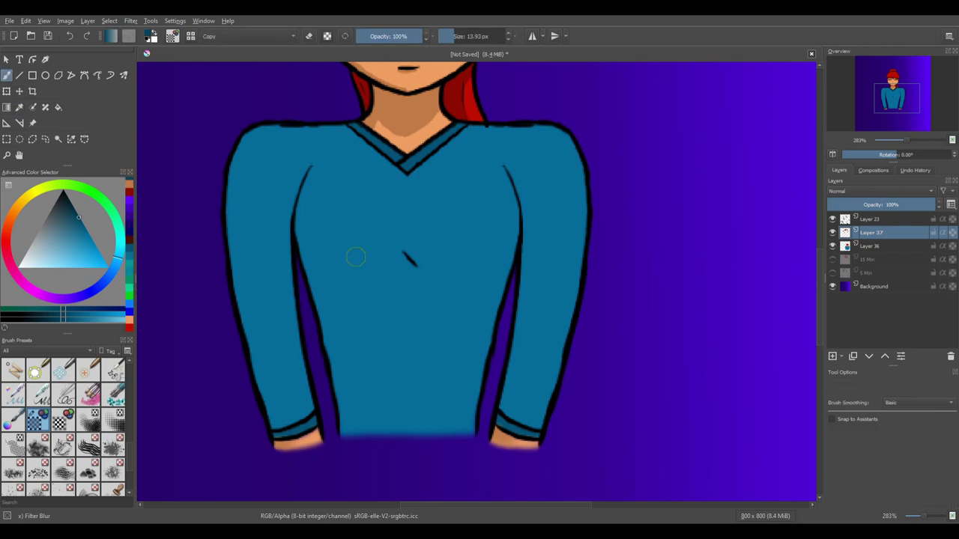
key(/)
click(831, 356)
scroll(262, 131, up, 2)
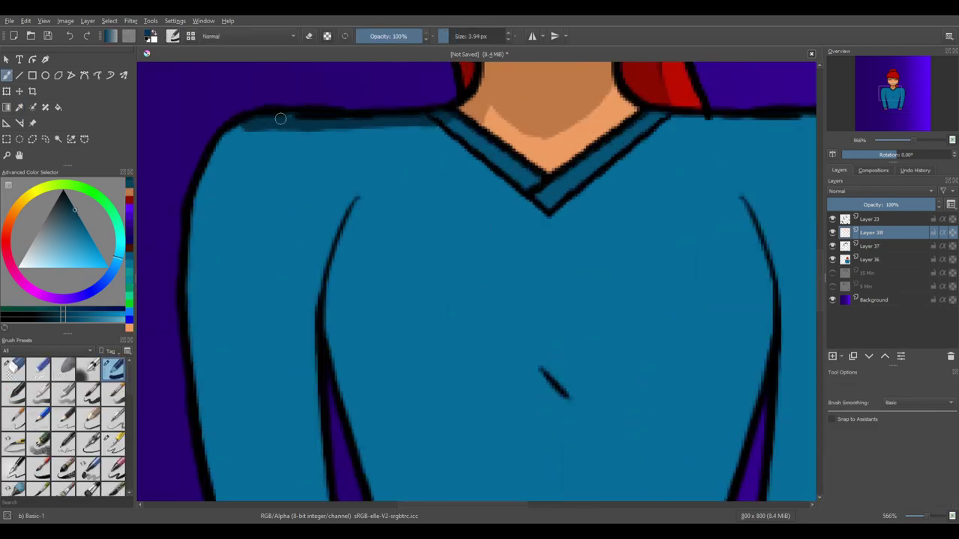
mouse_move(212, 258)
mouse_down()
mouse_move(199, 392)
mouse_move(210, 465)
mouse_up()
scroll(336, 274, down, 5)
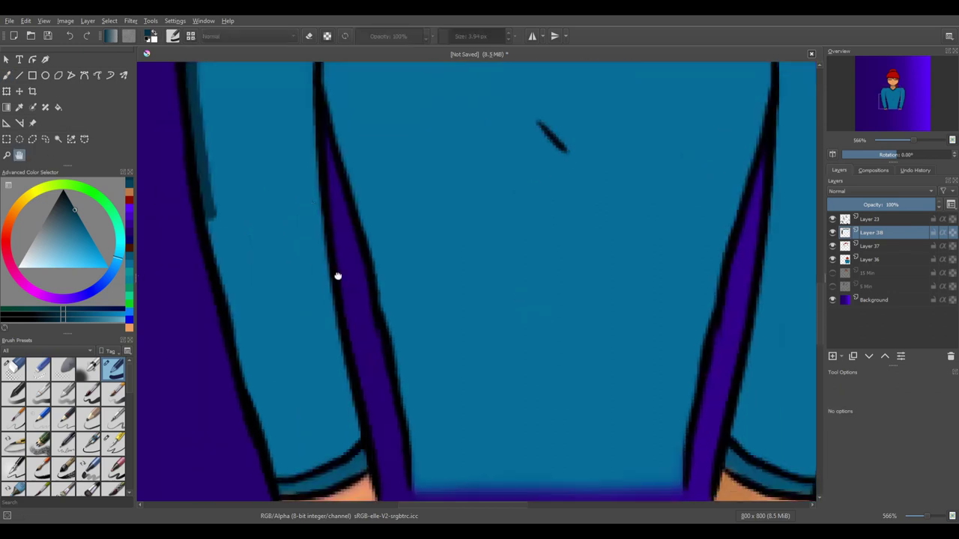
drag(273, 133, 345, 391)
scroll(321, 284, up, 6)
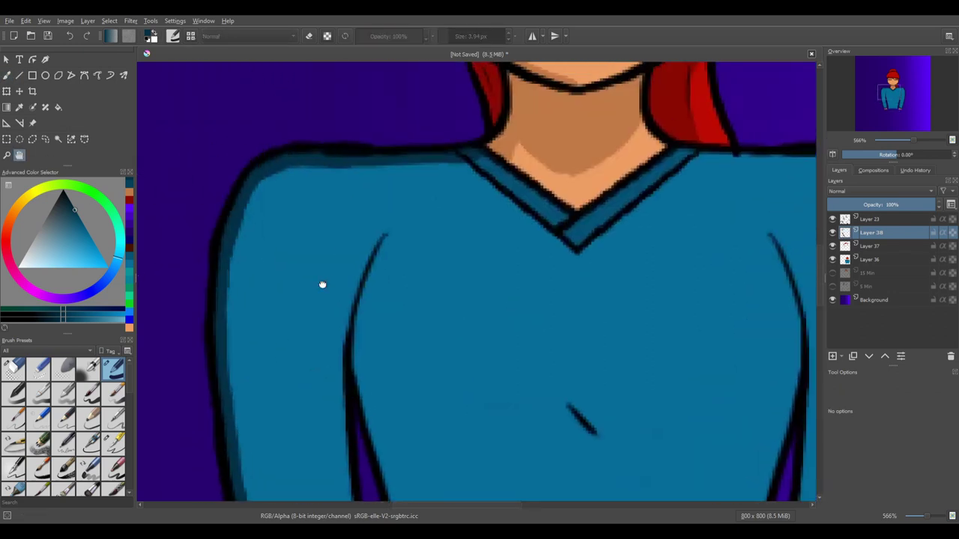
Shade the left sleeve's armpit fold in dark blue, clean it up with the eraser, and merge the shirt shading into Layer 37
scroll(321, 285, down, 2)
drag(262, 79, 217, 238)
click(12, 368)
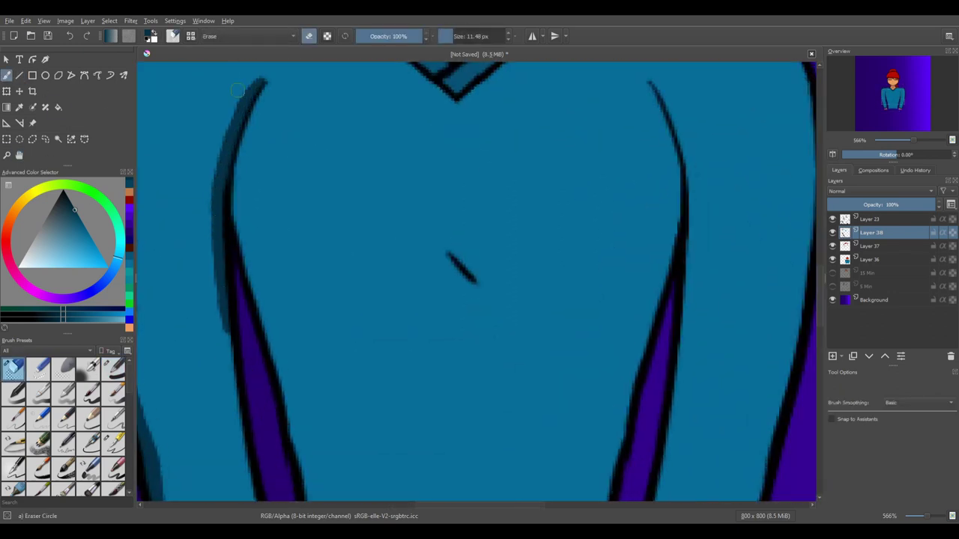
scroll(330, 409, up, 8)
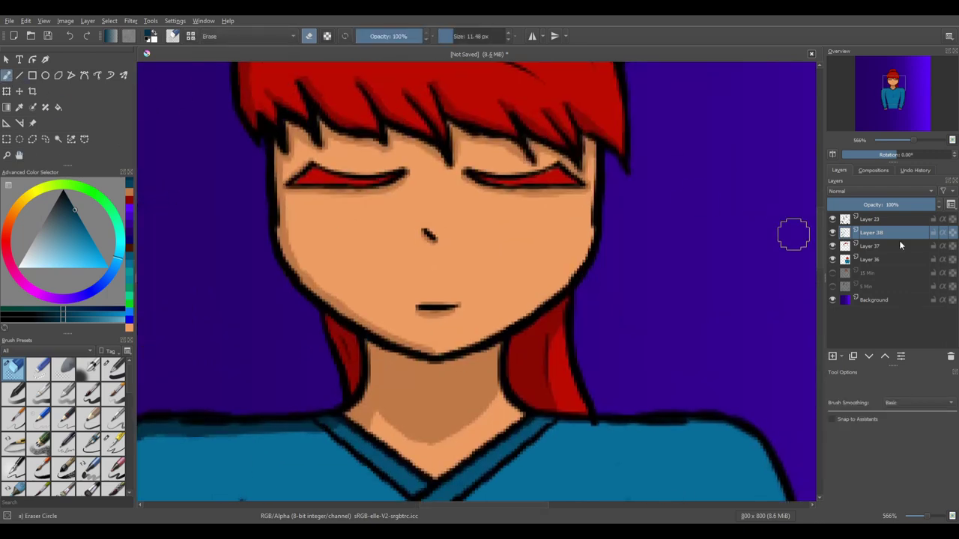
click(901, 245)
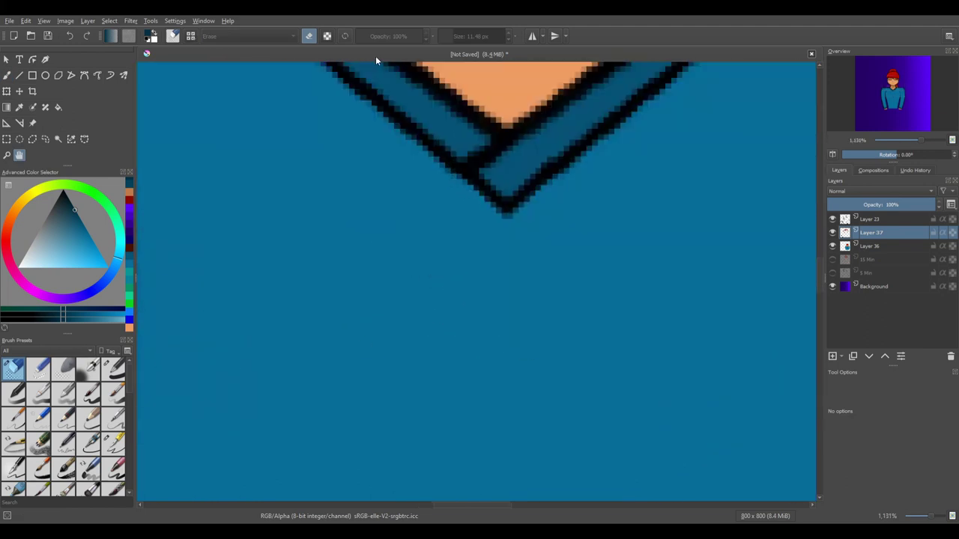
Try shading a curved fold in dark blue from below the collar to the small crease on the shirt's chest
key(b)
mouse_move(388, 96)
mouse_down()
mouse_move(385, 154)
mouse_move(393, 118)
mouse_up()
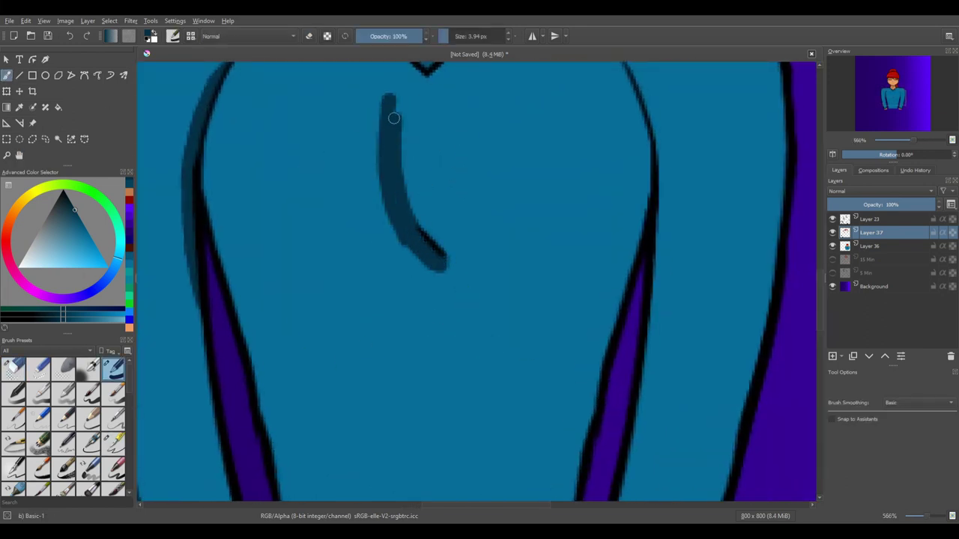
drag(201, 174, 231, 268)
mouse_move(424, 173)
mouse_down()
mouse_move(381, 183)
mouse_move(402, 368)
mouse_move(349, 225)
mouse_up()
key(ctrl+z)
key(ctrl+z)
Shade a dark blue band across the shirt below the chest crease, outlining it at 3.94 px and filling it at 9.34 px
click(19, 155)
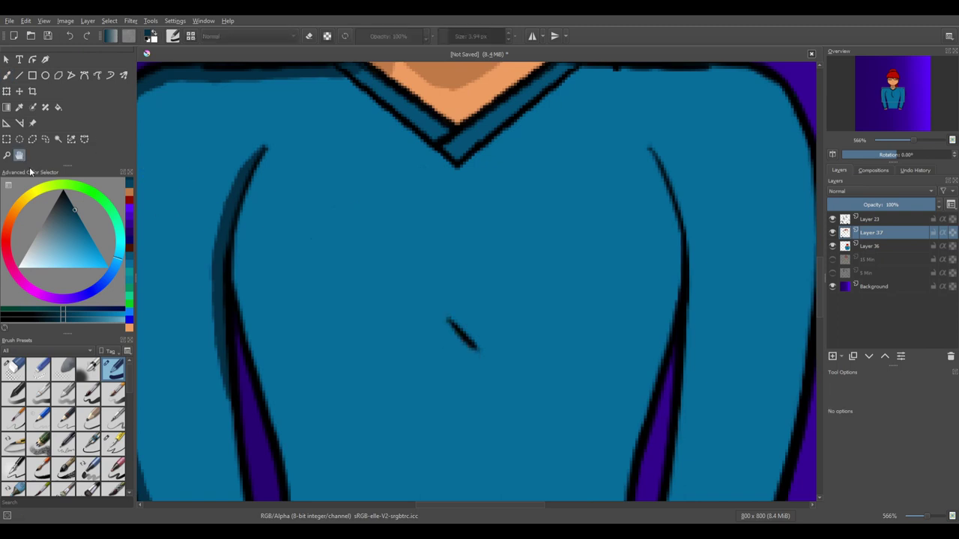
scroll(306, 253, down, 2)
scroll(306, 252, up, 1)
click(7, 75)
drag(429, 168, 334, 194)
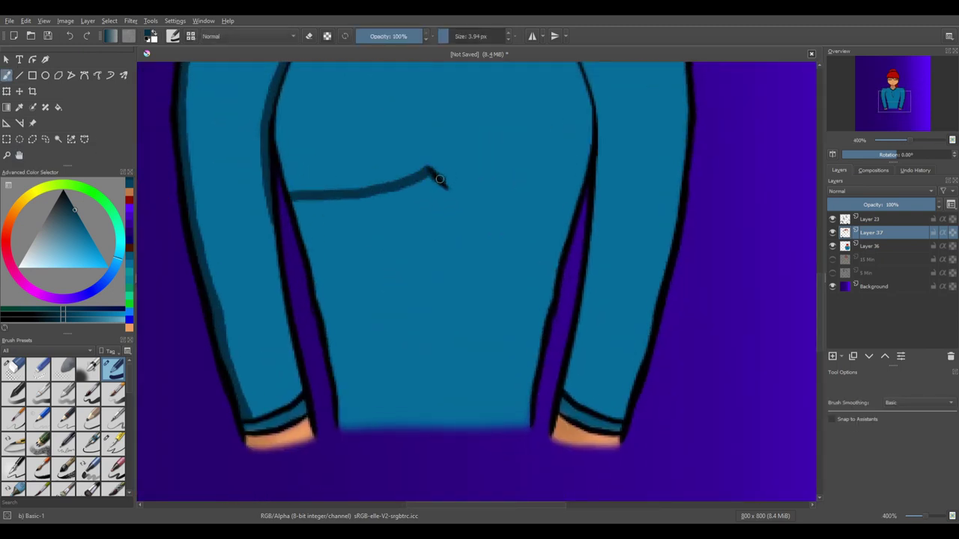
drag(440, 179, 566, 225)
drag(301, 236, 494, 224)
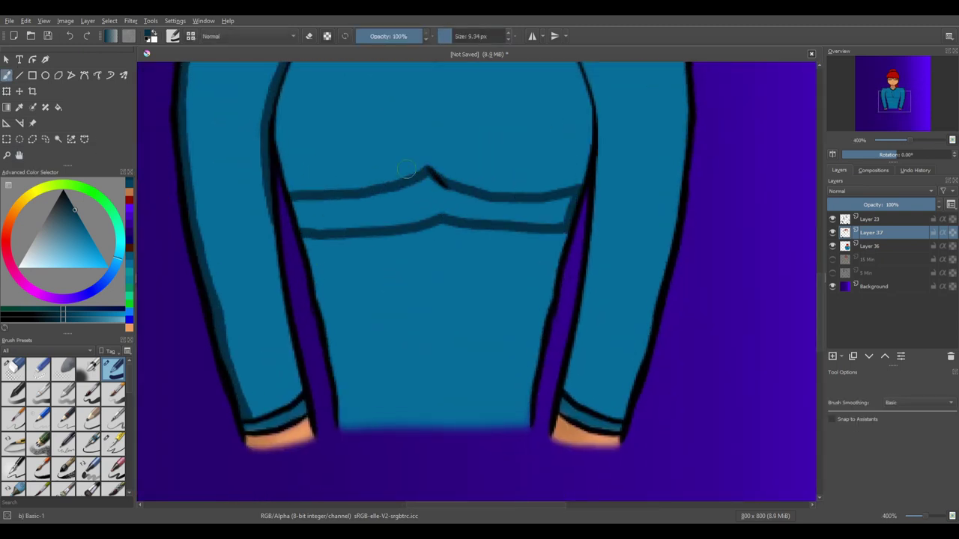
drag(406, 169, 339, 223)
mouse_move(455, 209)
mouse_down()
mouse_move(531, 205)
mouse_move(510, 206)
mouse_up()
key(h)
drag(365, 244, 347, 324)
scroll(347, 324, down, 1)
scroll(387, 312, down, 2)
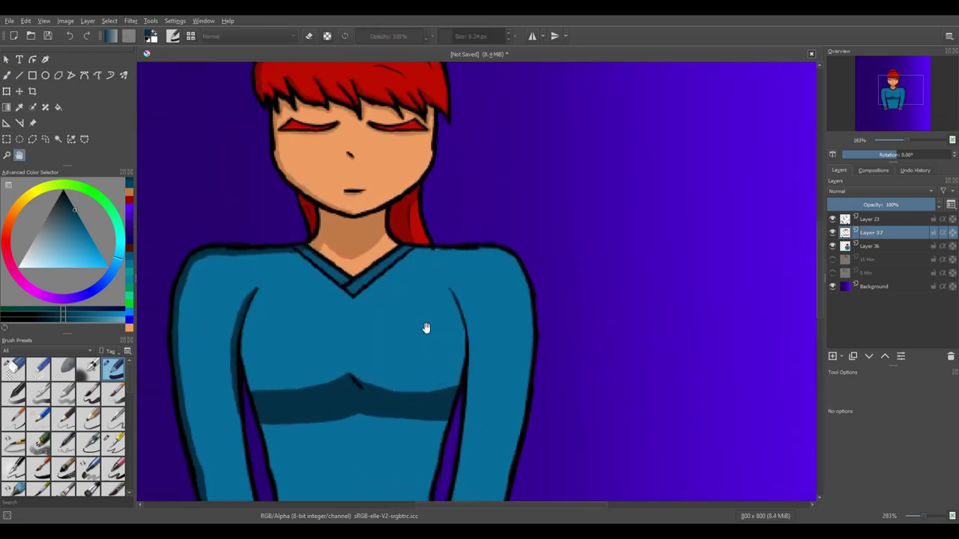
Shade the inside of the left armpit fold and the torso's left side in dark blue with a 2 to 3 px brush
scroll(402, 359, up, 4)
click(7, 75)
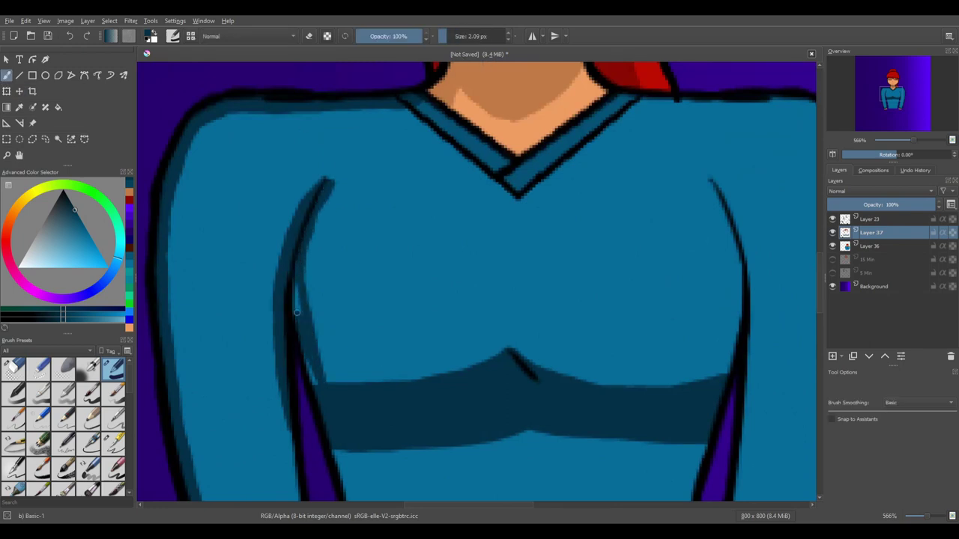
scroll(170, 205, down, 5)
key(bracketright)
key(bracketright)
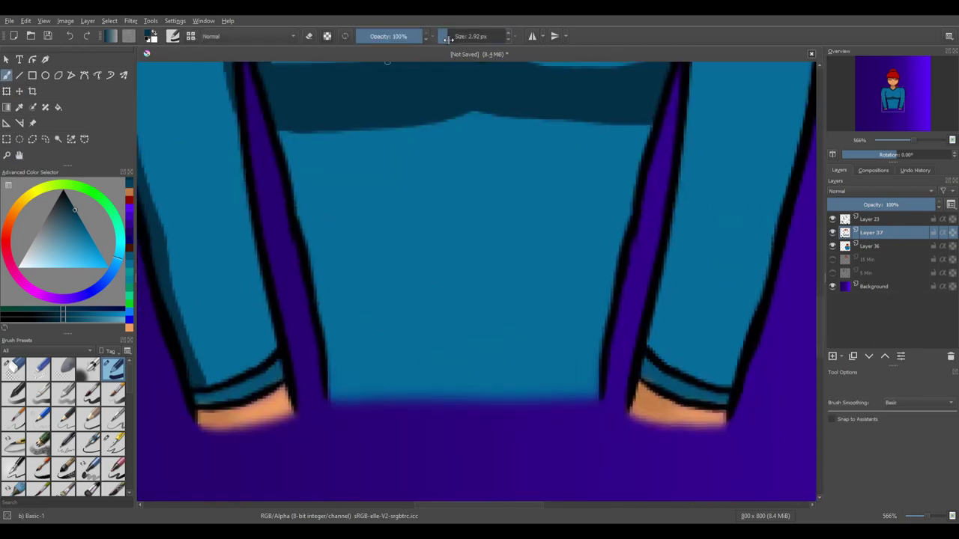
drag(281, 132, 305, 206)
drag(321, 294, 340, 395)
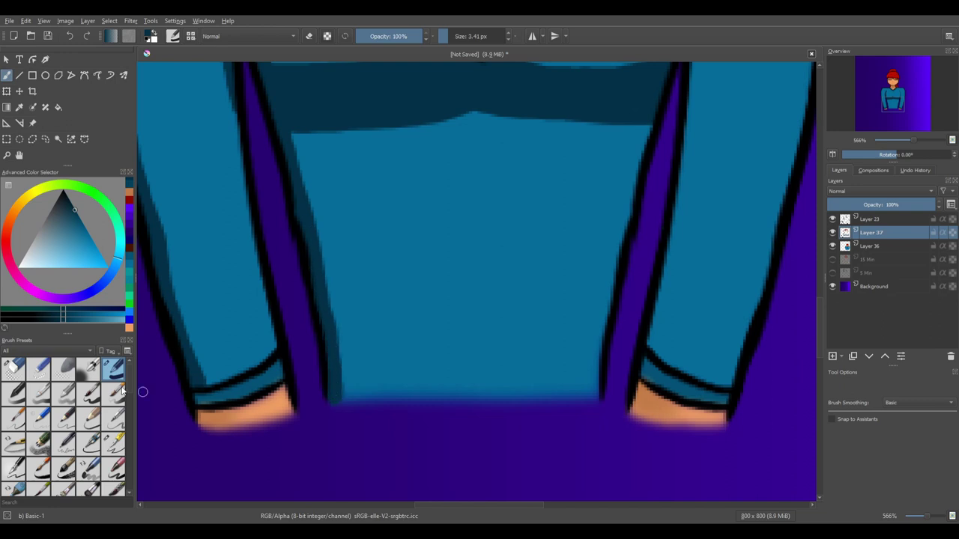
Soften the torso side shading and the edges of the chest band with the Filter Blur brush at 13.93 px
scroll(96, 443, down, 5)
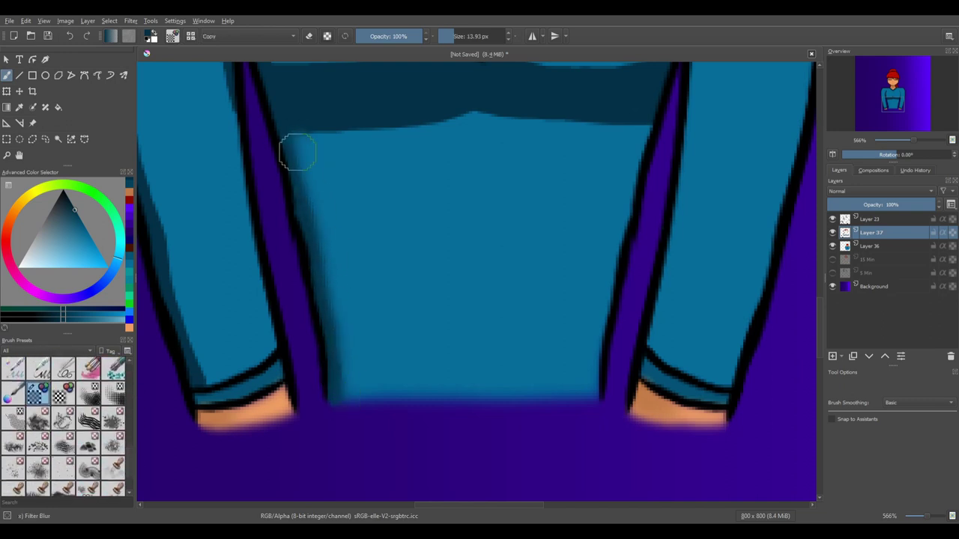
drag(298, 152, 474, 107)
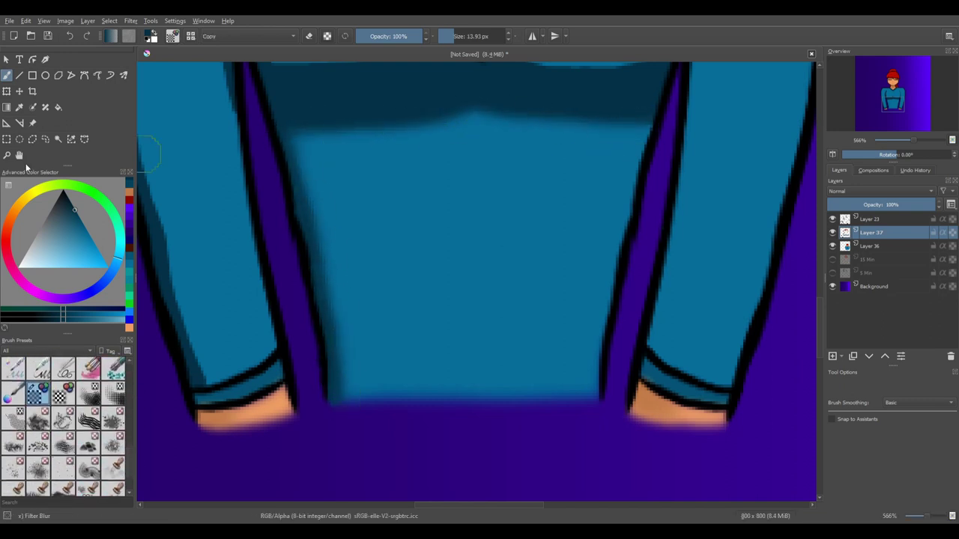
scroll(420, 277, up, 5)
mouse_move(400, 275)
mouse_down()
mouse_move(300, 295)
mouse_move(517, 293)
mouse_move(475, 286)
mouse_up()
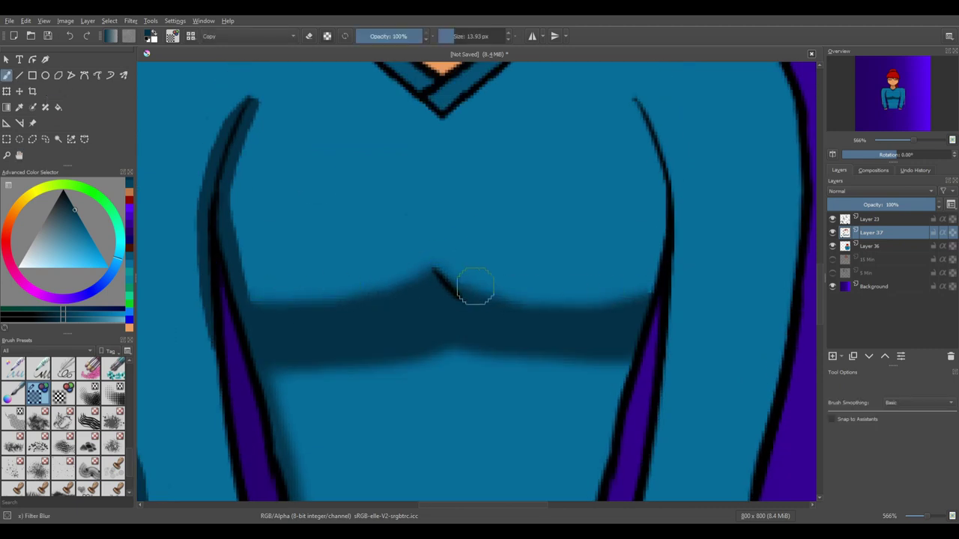
Shade the right sleeve's inner edge in dark blue at 3.41 px and soften the sleeve shading with Filter Blur at 13.93 px
key(h)
scroll(428, 322, down, 3)
scroll(407, 280, up, 3)
click(115, 369)
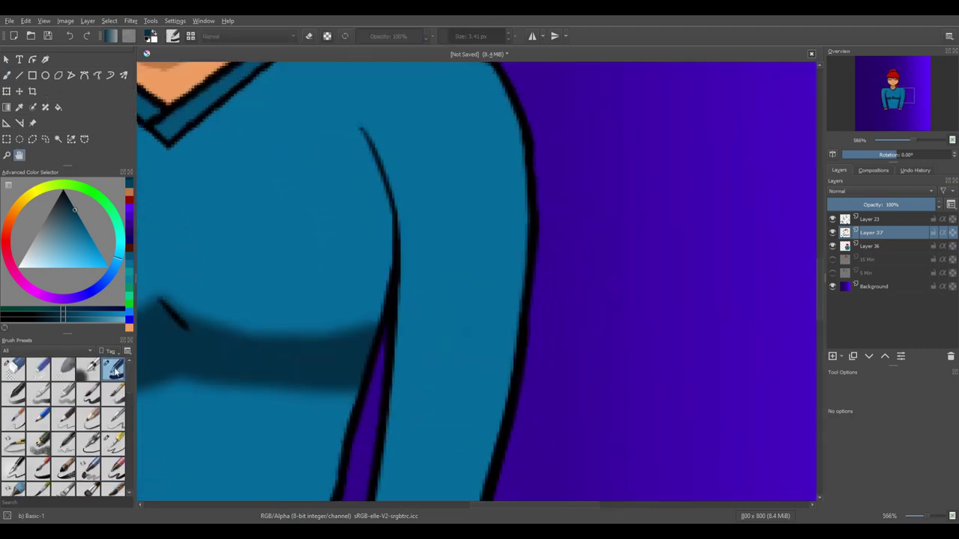
mouse_move(361, 126)
mouse_down()
mouse_move(398, 217)
mouse_move(400, 341)
mouse_move(426, 150)
mouse_move(394, 336)
mouse_move(412, 222)
mouse_up()
click(25, 157)
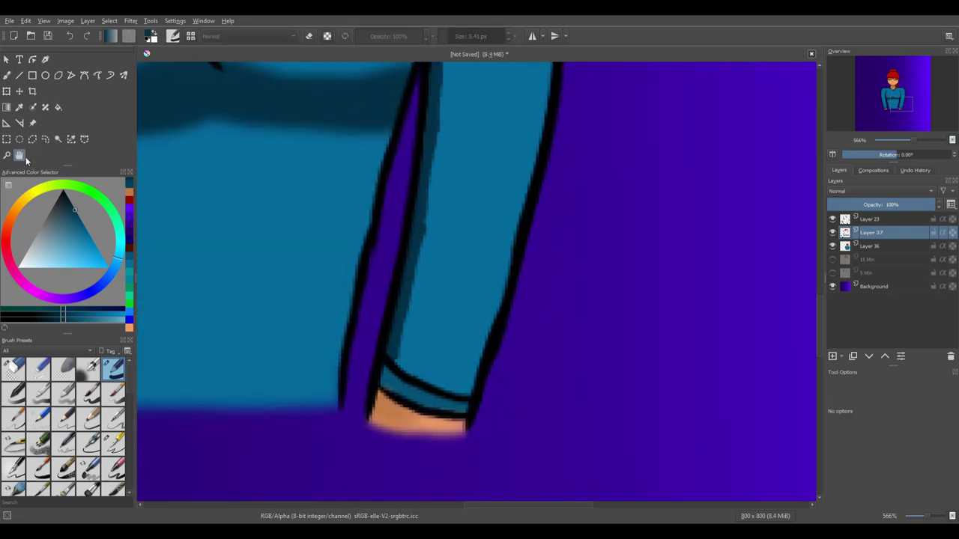
scroll(357, 298, down, 3)
scroll(60, 390, down, 3)
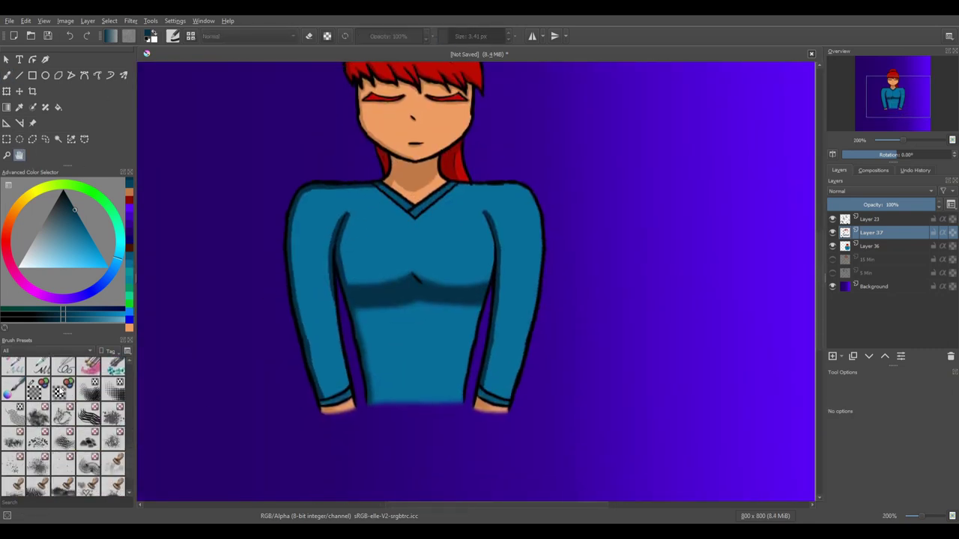
click(37, 388)
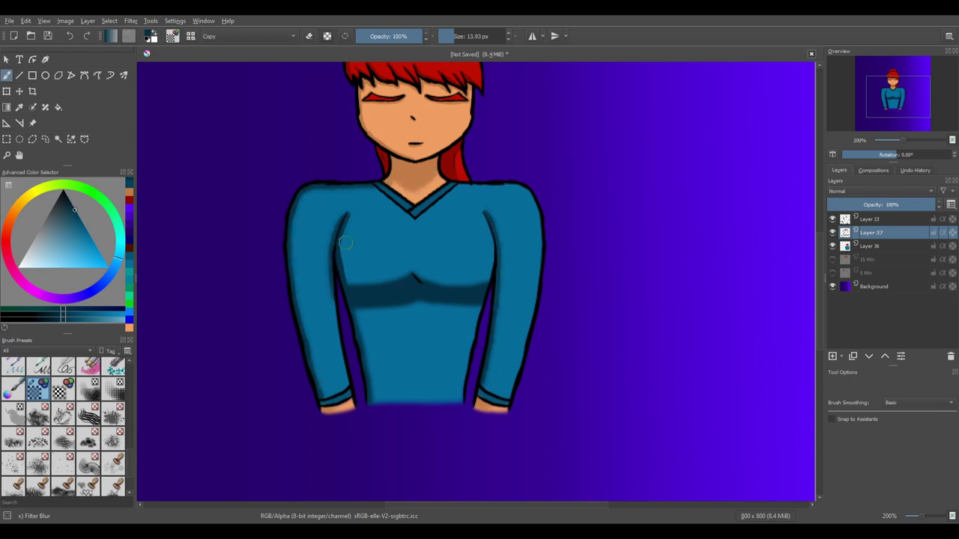
scroll(360, 208, up, 4)
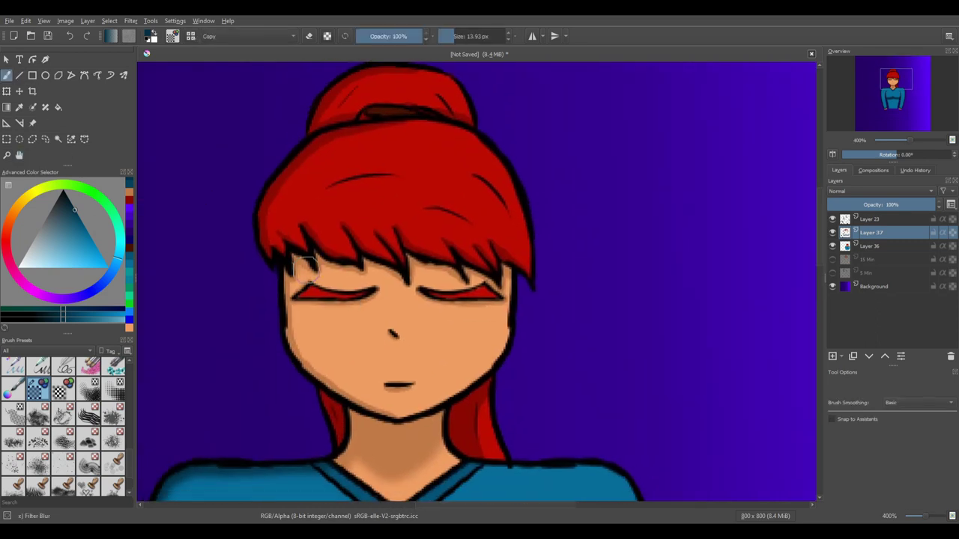
Soften the shading on the face, around the eyes and mouth, and on the hair with the Filter Blur brush at 7.48 px
scroll(428, 57, up, 4)
key(bracketright)
key(bracketright)
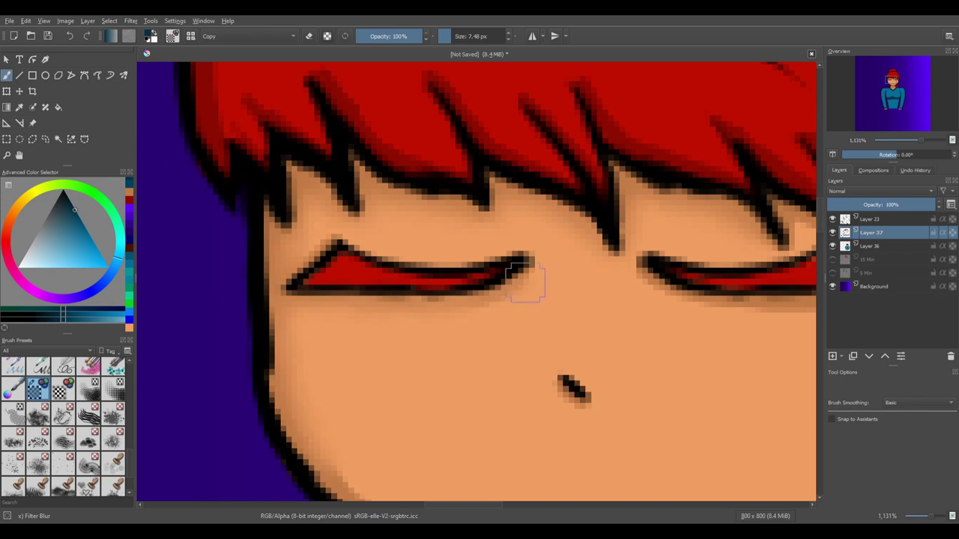
scroll(524, 277, down, 5)
scroll(400, 201, right, 3)
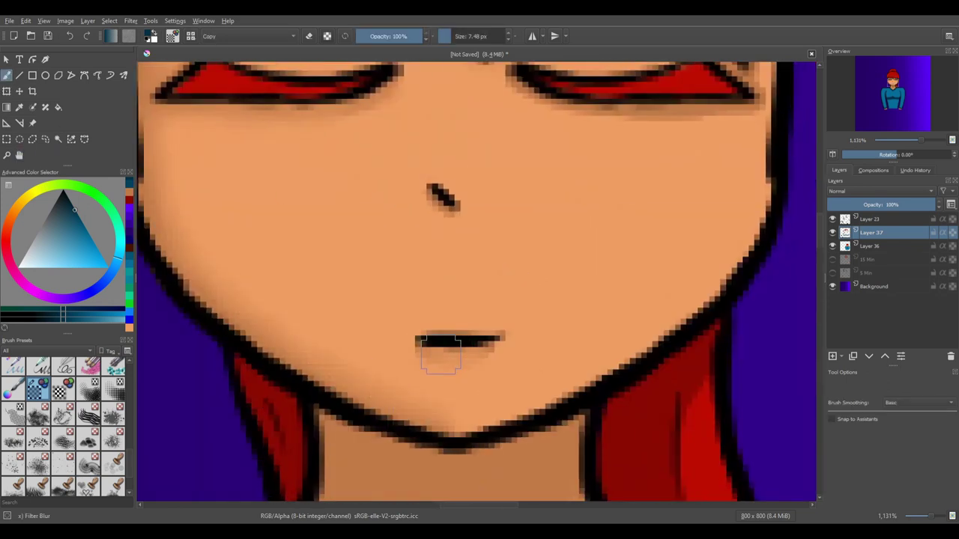
scroll(353, 280, up, 5)
scroll(449, 225, right, 1)
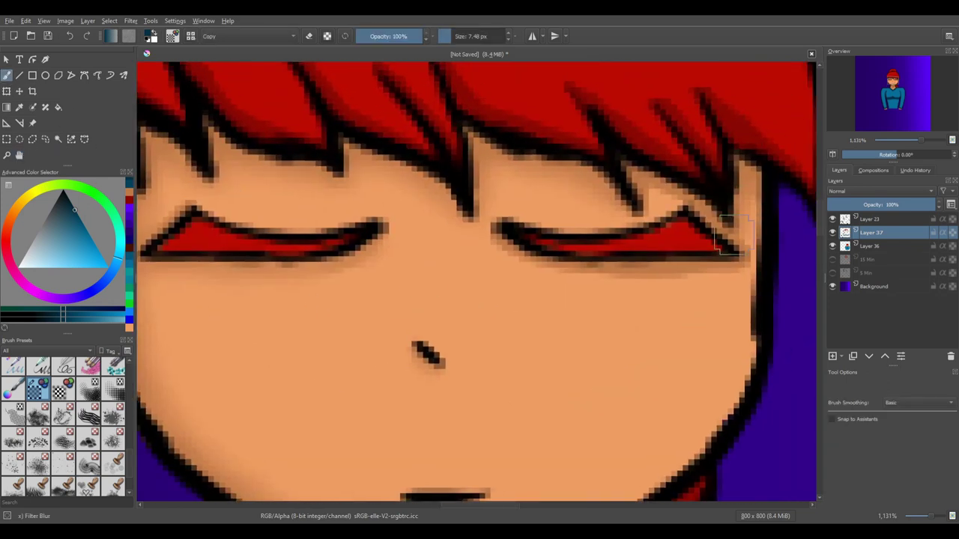
scroll(497, 327, down, 2)
scroll(420, 225, up, 3)
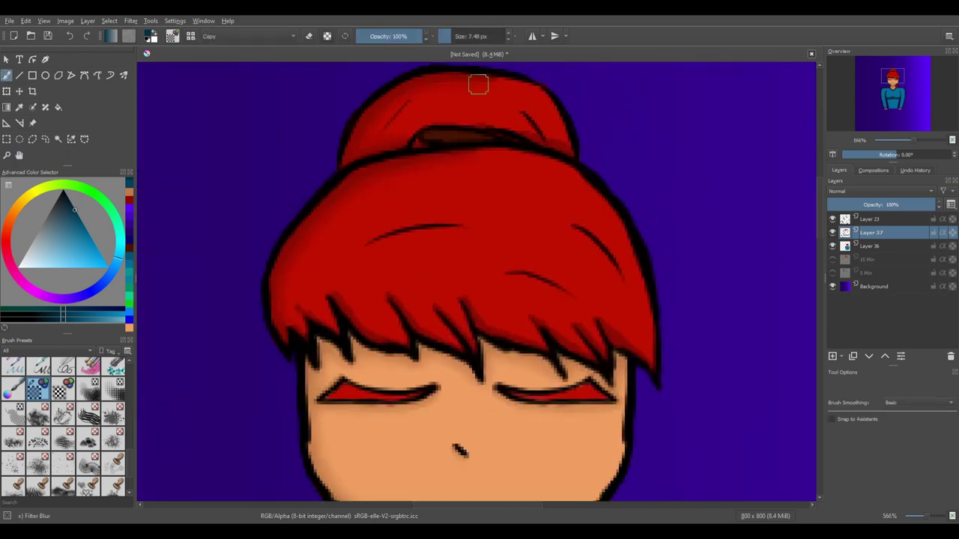
Merge the shading on Layer 37 into Layer 36 and add a new layer above it
scroll(478, 84, down, 4)
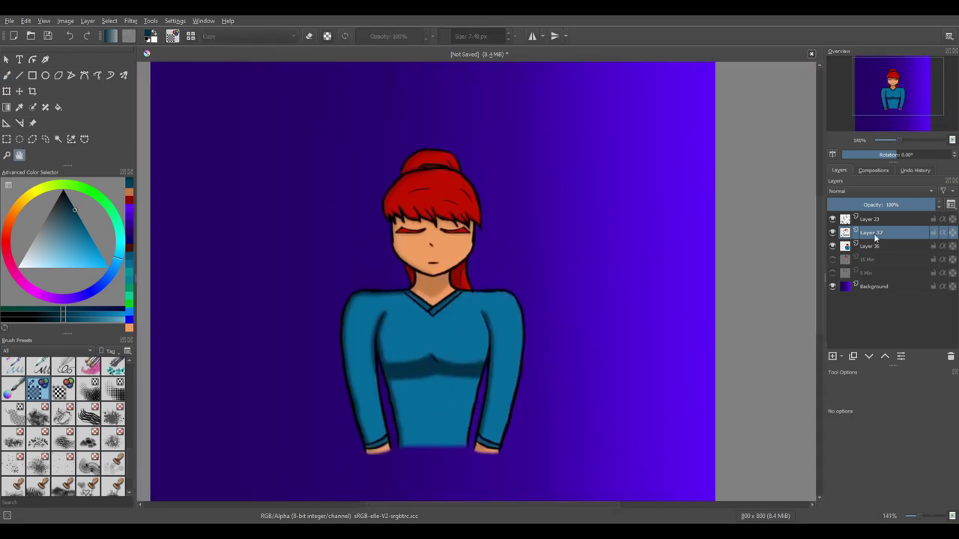
scroll(443, 178, up, 5)
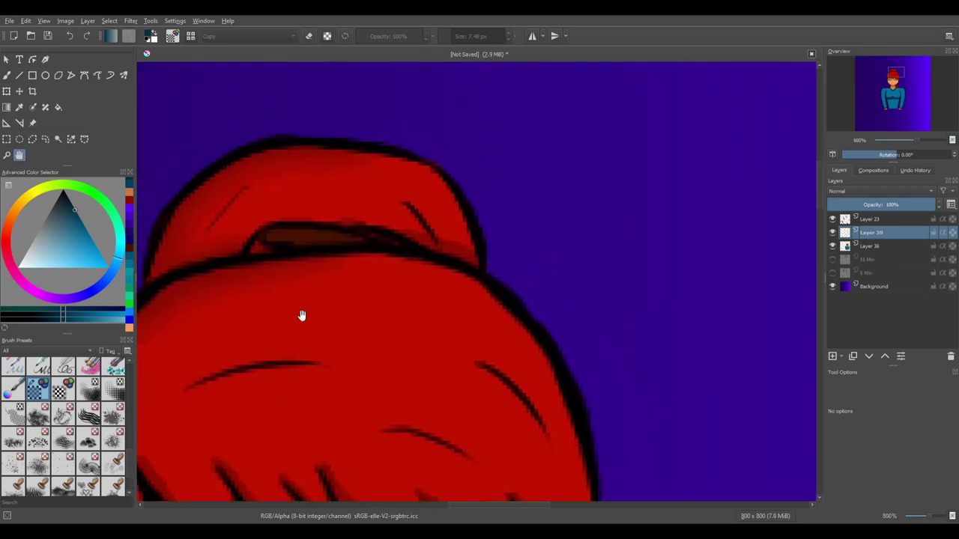
scroll(36, 359, up, 5)
Clean up the outer edge of the hair on Layer 36 with the Eraser Circle brush at 11.48 px
click(12, 369)
scroll(480, 225, up, 3)
key(Page_Down)
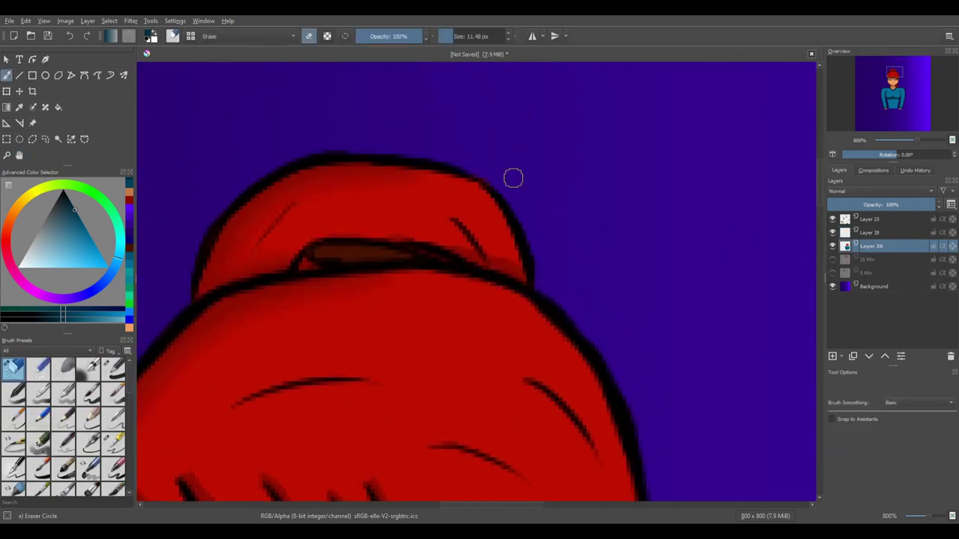
key(h)
drag(615, 380, 612, 332)
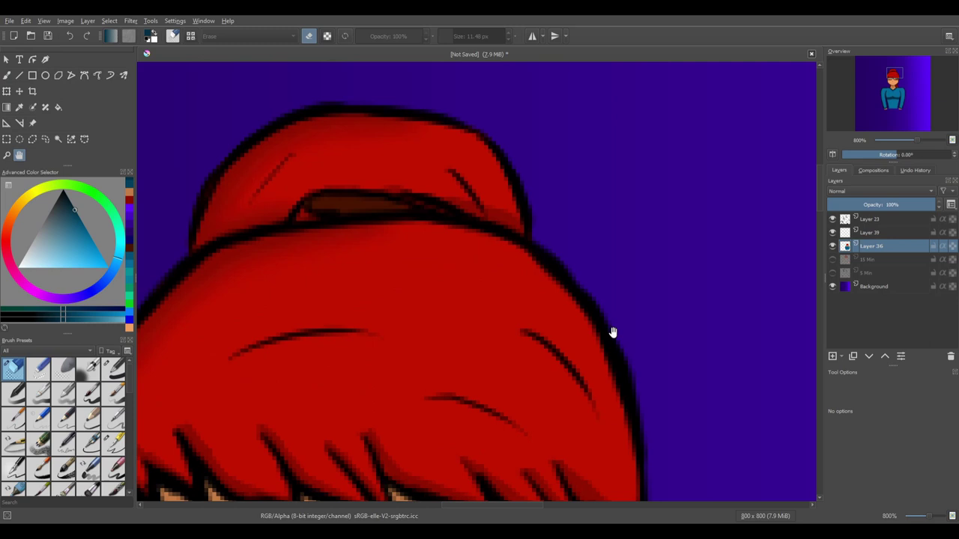
Paint a bright red highlight along the bun's right edge on Layer 39 and trim it with the 11.48 px eraser
click(871, 232)
ctrl+click(254, 319)
key(b)
key(/)
mouse_move(440, 154)
mouse_down()
mouse_move(463, 158)
mouse_move(531, 238)
mouse_up()
key(/)
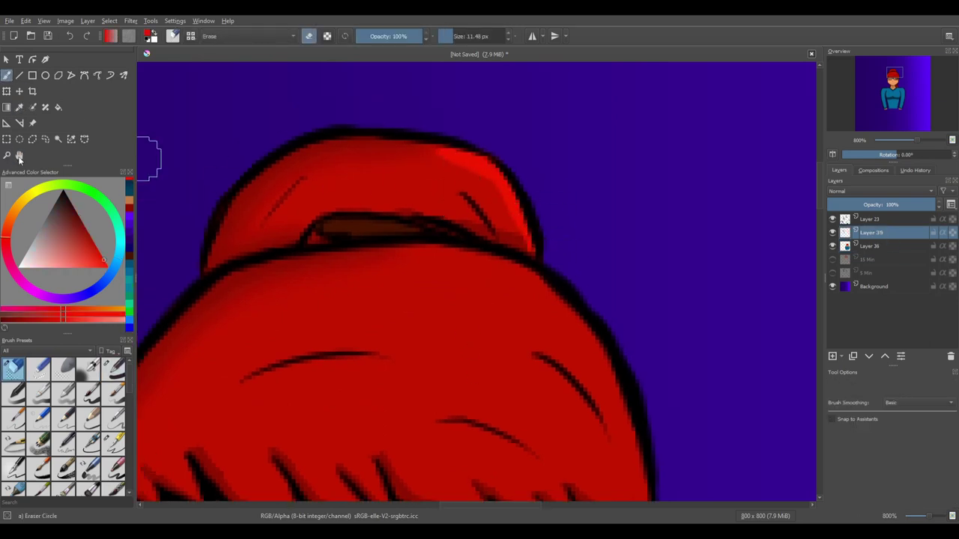
Paint a bright red highlight along the right edge of the main hair and fringe, and trim it with the eraser
click(19, 156)
mouse_move(229, 296)
mouse_down()
mouse_move(154, 140)
mouse_move(592, 161)
mouse_move(481, 163)
mouse_move(385, 274)
mouse_move(378, 408)
mouse_move(296, 179)
mouse_move(319, 229)
mouse_move(324, 166)
mouse_up()
key(b)
key(/)
key(/)
drag(36, 173, 369, 238)
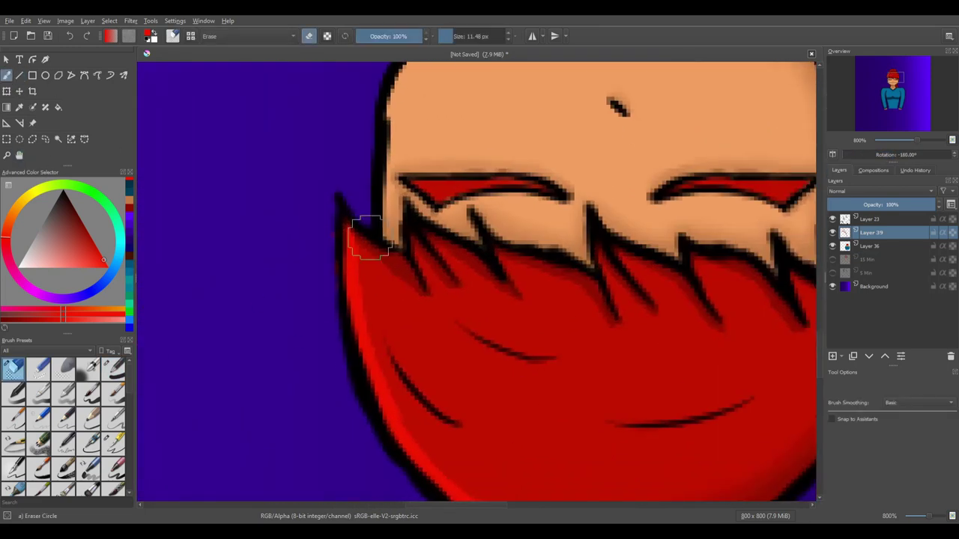
Reset the canvas rotation and highlight the hair strand beside the right of the neck in bright red at 3.41 px
key(5)
mouse_move(307, 287)
mouse_down()
mouse_move(445, 267)
mouse_move(475, 400)
mouse_up()
click(88, 367)
drag(352, 188, 360, 302)
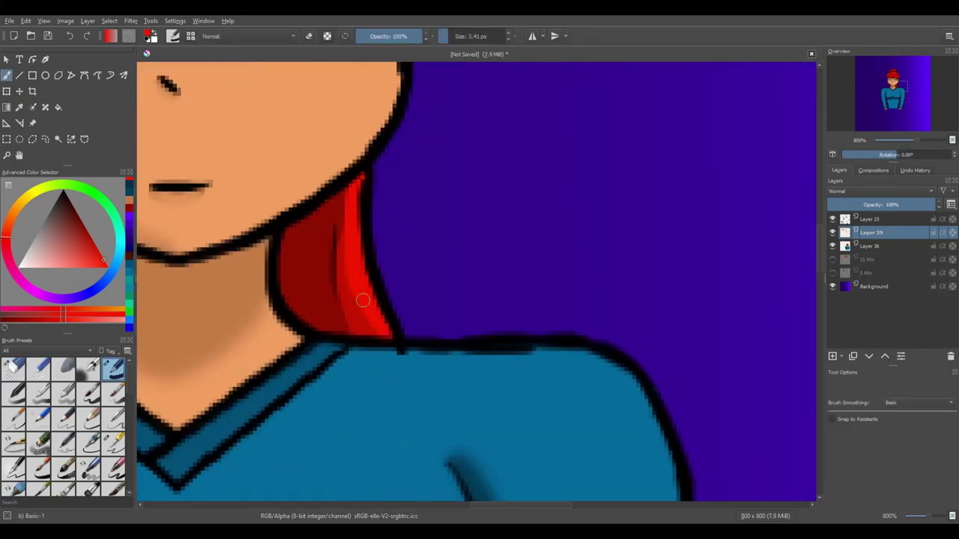
drag(457, 259, 482, 228)
key(/)
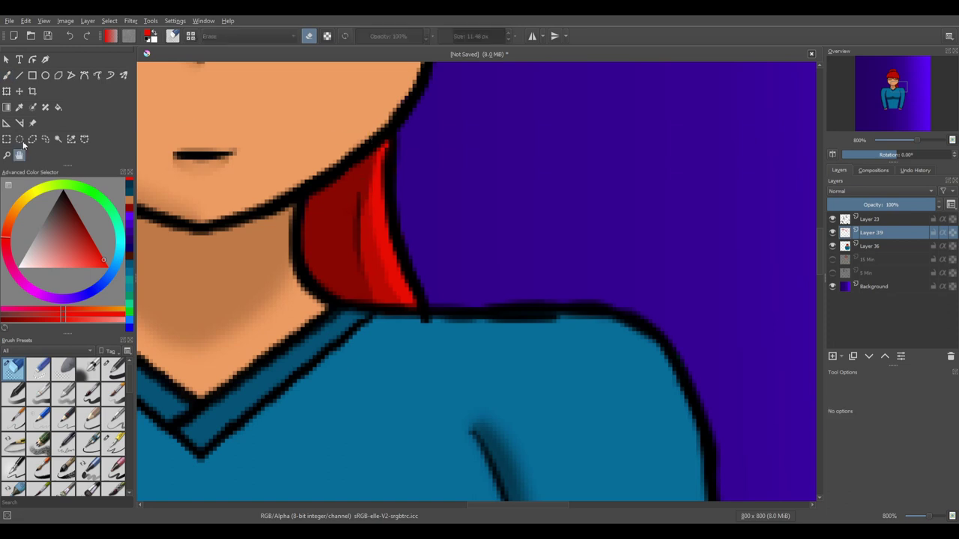
Add bright red highlights to the red areas of both eyes with a 1.75 px brush
scroll(418, 251, down, 10)
scroll(411, 253, up, 10)
key(/)
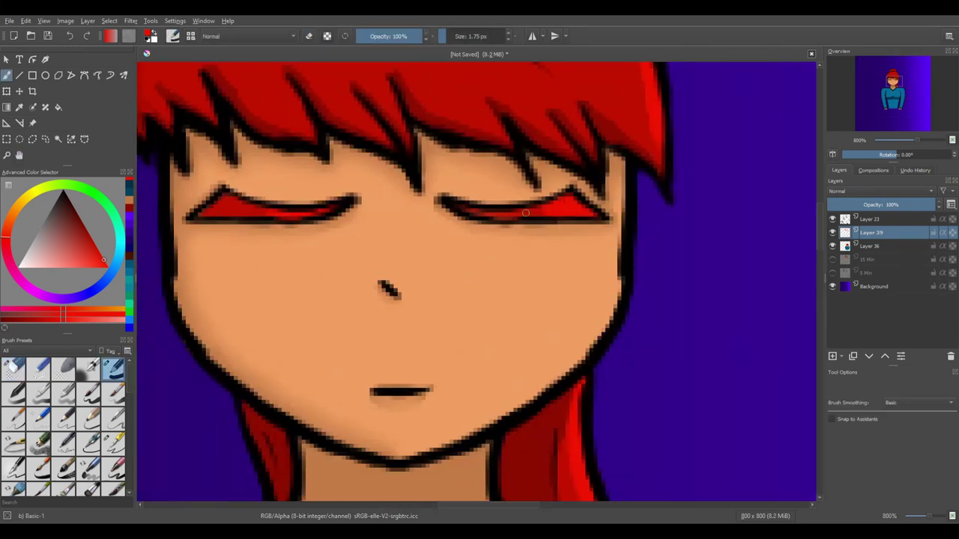
Pick the skin colour, lighten it, and paint light orange highlights on the skin, including the right hand, at 1.75 px
ctrl+click(486, 240)
click(69, 270)
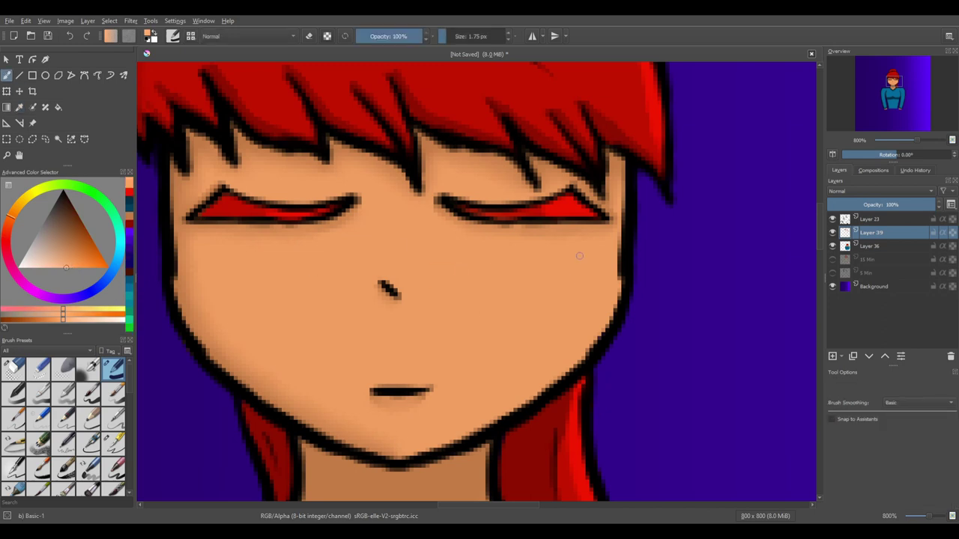
mouse_move(581, 351)
mouse_down()
mouse_move(450, 442)
mouse_move(391, 241)
mouse_move(386, 181)
mouse_up()
drag(358, 356, 462, 248)
key(b)
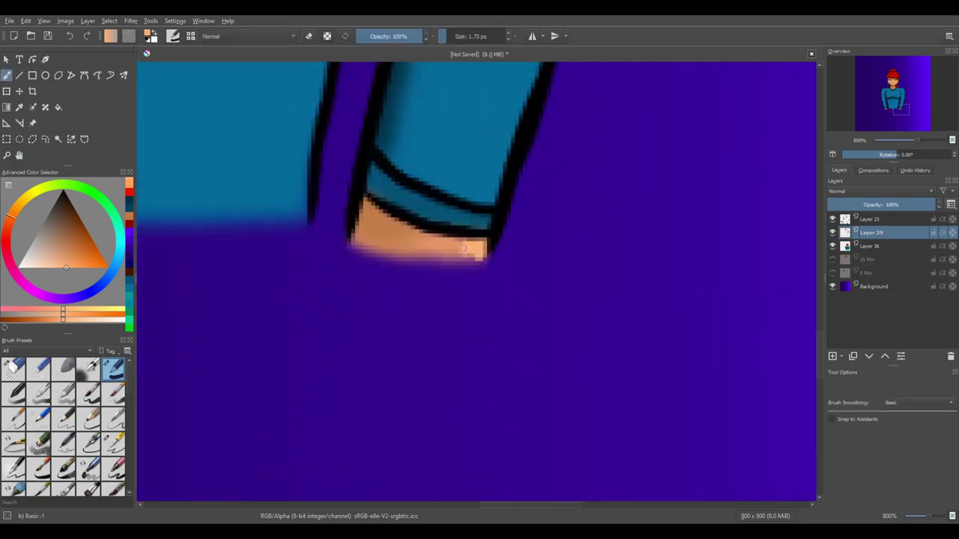
Soften the hair and skin highlights with the Filter Blur brush at 7.48 px
drag(539, 225, 419, 228)
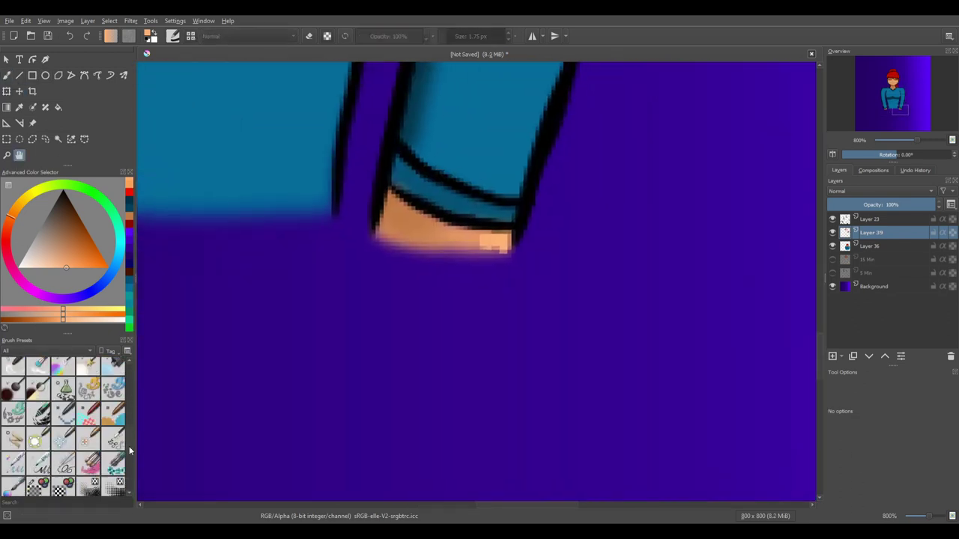
key(/)
key(2)
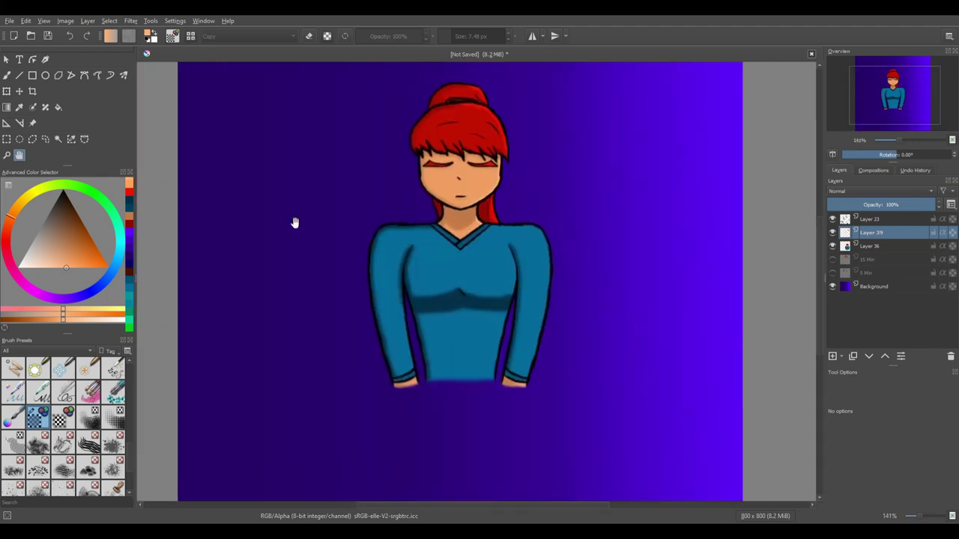
Pick the shirt's blue, lighten it, and start highlighting the right sleeve's outer edge with the Basic-1 brush at 1.75 px
scroll(428, 266, up, 10)
drag(428, 266, 293, 228)
key(b)
key(/)
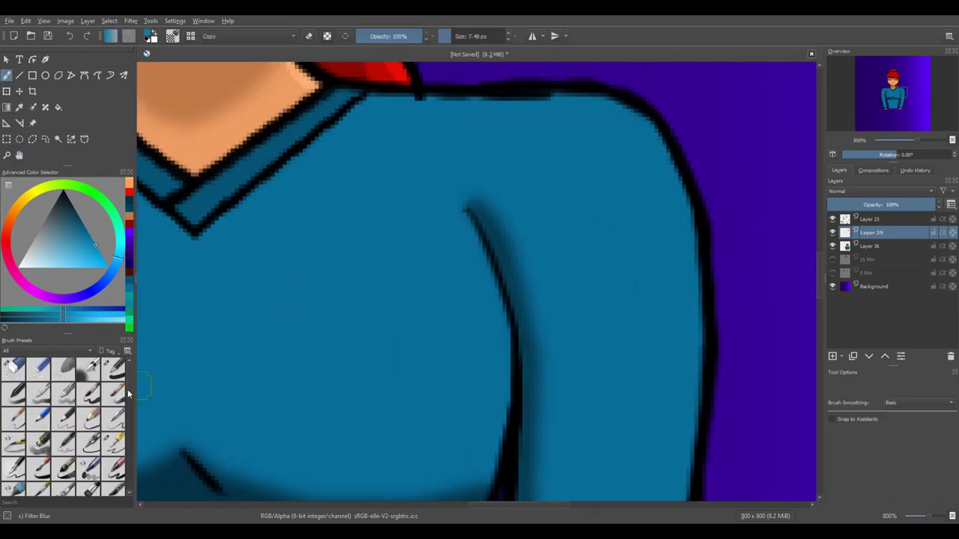
key(4)
key(4)
key(4)
key(4)
key(4)
key(4)
key(4)
mouse_move(337, 94)
mouse_down()
mouse_move(299, 219)
mouse_move(298, 395)
mouse_up()
drag(173, 165, 215, 196)
Rotate the canvas to 165° and paint the light blue highlight along the right upper sleeve and over the shoulder to the collar
key(4)
key(4)
key(4)
key(4)
key(4)
key(4)
mouse_move(236, 248)
mouse_down()
mouse_move(341, 457)
mouse_move(262, 214)
mouse_move(289, 374)
mouse_up()
mouse_move(303, 446)
mouse_down()
mouse_move(263, 142)
mouse_move(271, 113)
mouse_up()
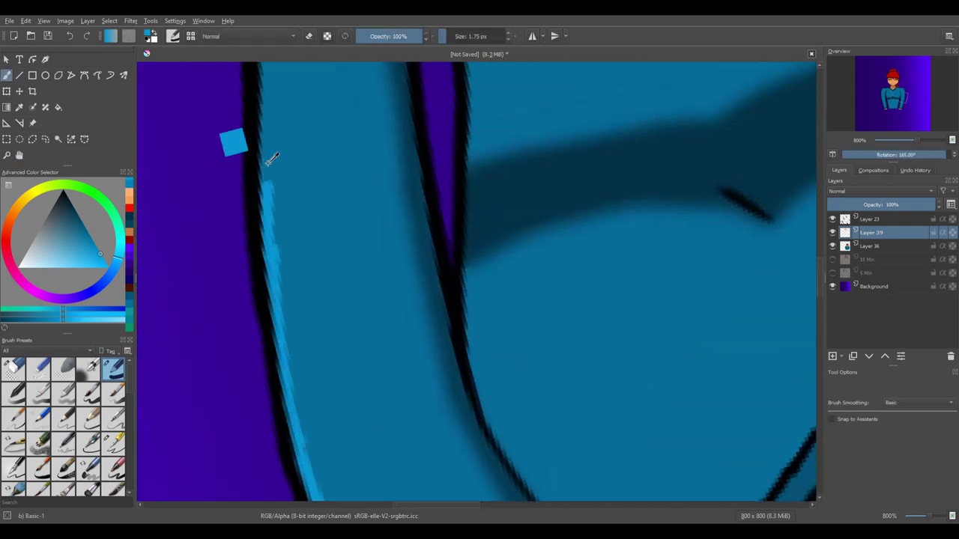
drag(270, 214, 269, 63)
drag(278, 260, 321, 483)
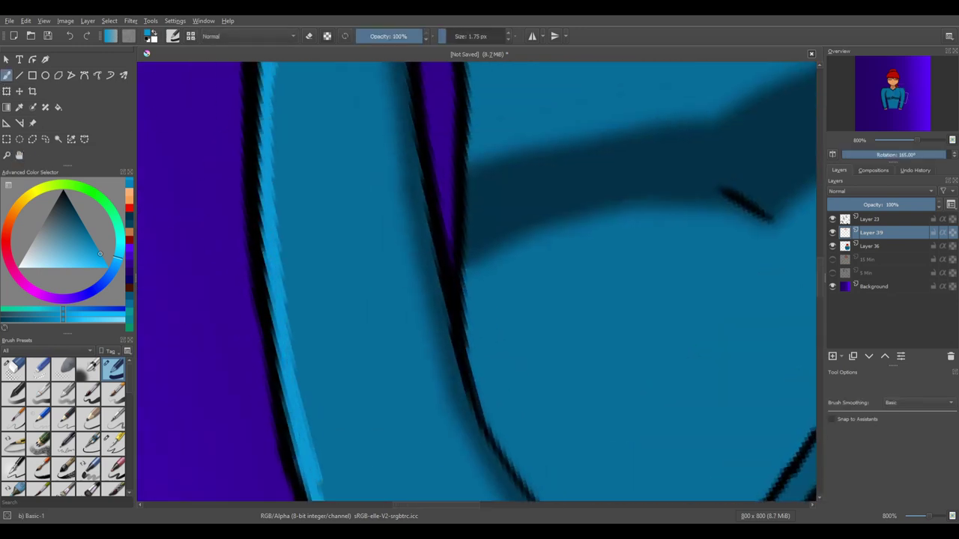
drag(322, 449, 155, 281)
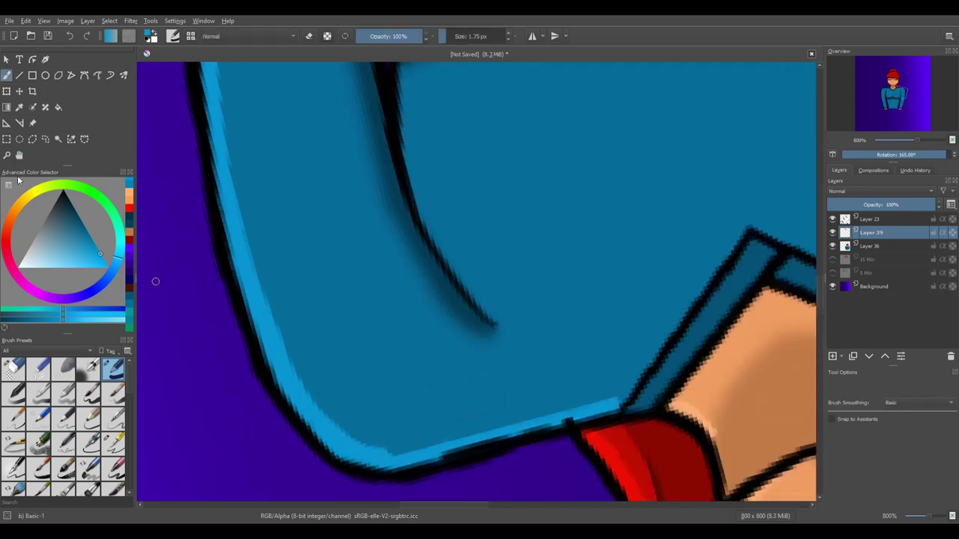
mouse_move(425, 447)
mouse_down()
mouse_move(337, 398)
mouse_move(247, 188)
mouse_up()
Extend the light blue highlight down the outer edge of the right lower sleeve to the cuff
drag(300, 134, 306, 385)
drag(293, 245, 291, 360)
key(e)
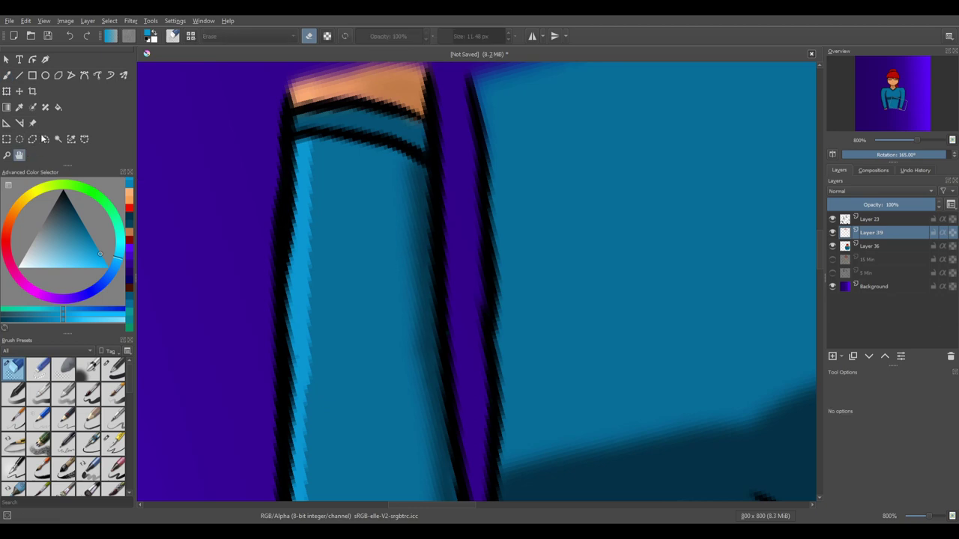
Reset the canvas rotation and paint light blue highlights along the right edge of the chest and waist at 1.75 px
key(5)
key(minus)
key(plus)
key(e)
key(b)
mouse_move(383, 99)
mouse_down()
mouse_move(430, 273)
mouse_move(409, 358)
mouse_up()
drag(420, 419, 457, 89)
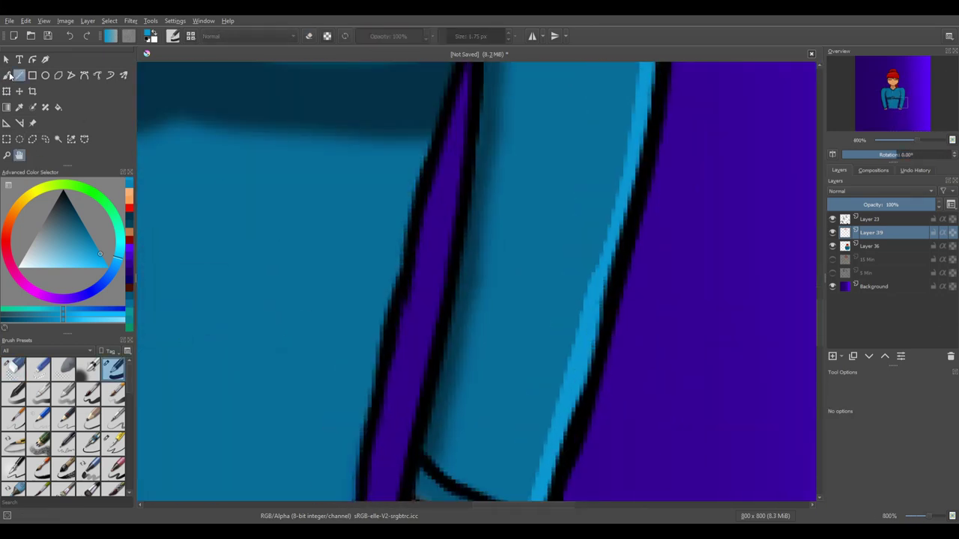
drag(431, 129, 346, 442)
key(ctrl+z)
mouse_move(377, 360)
mouse_down()
mouse_move(345, 498)
mouse_move(371, 292)
mouse_up()
Soften the light blue shirt highlights with the Filter Blur brush at 7.48 px
scroll(129, 440, down, 5)
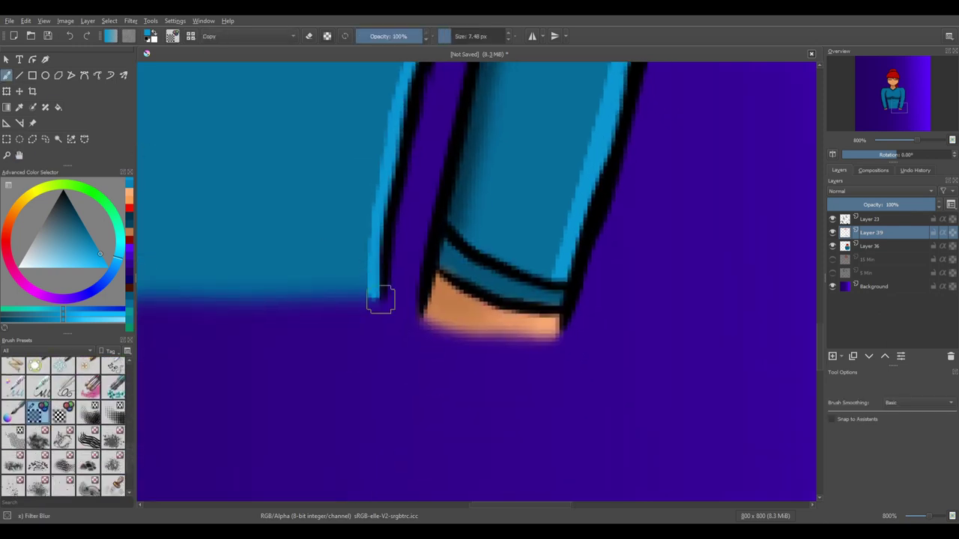
scroll(381, 296, down, 4)
scroll(397, 105, up, 4)
key(b)
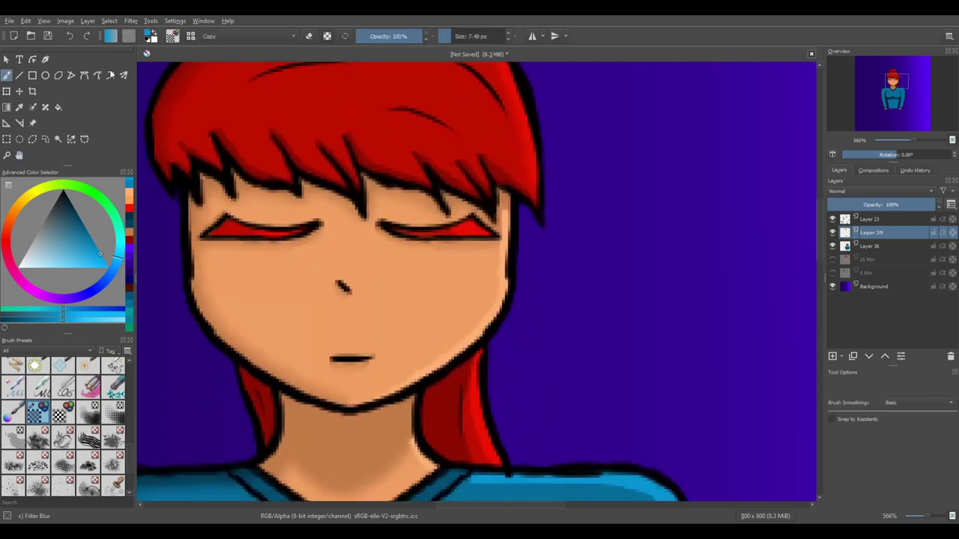
scroll(306, 188, down, 2)
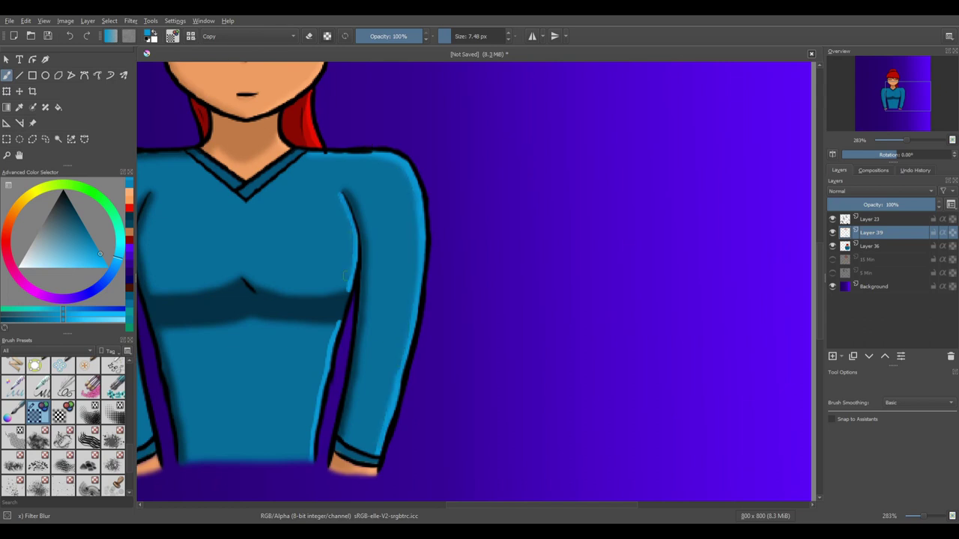
Merge the character's line art, highlight and colour layers into a single layer
click(19, 156)
scroll(602, 413, down, 2)
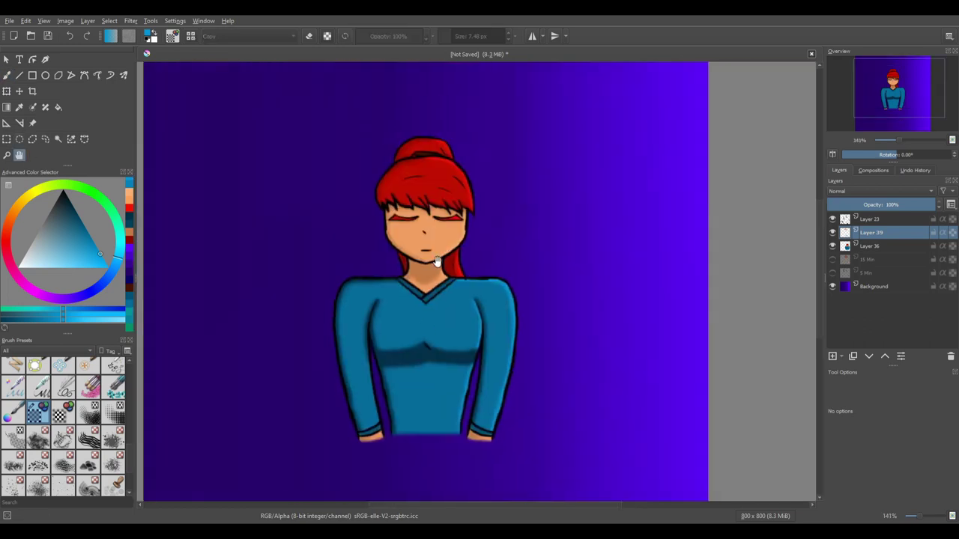
key(ctrl+e)
key(ctrl+e)
scroll(472, 274, down, 1)
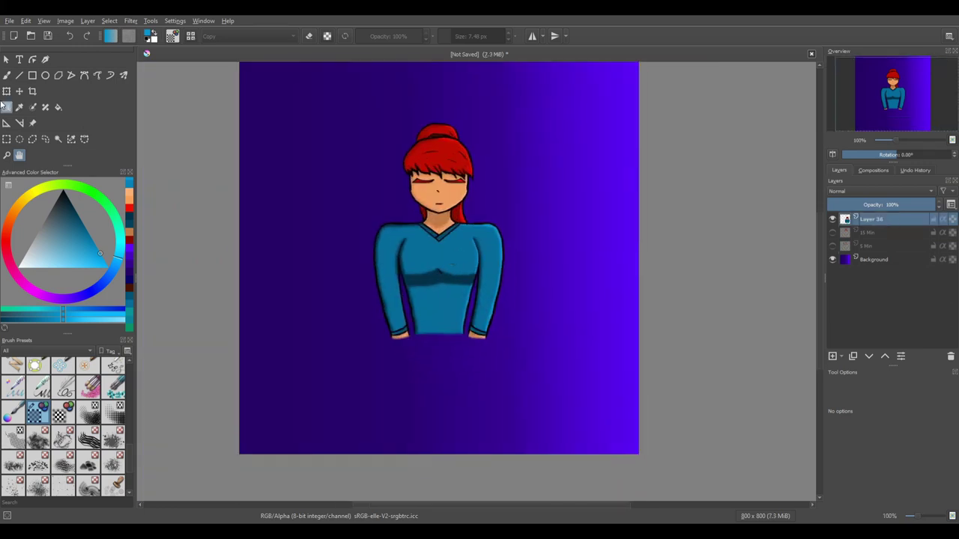
Enlarge the character with the Transform tool and position it near the lower middle of the canvas
key(ctrl+t)
drag(419, 248, 408, 365)
drag(466, 250, 525, 149)
drag(567, 170, 352, 207)
scroll(360, 225, down, 1)
drag(442, 205, 450, 207)
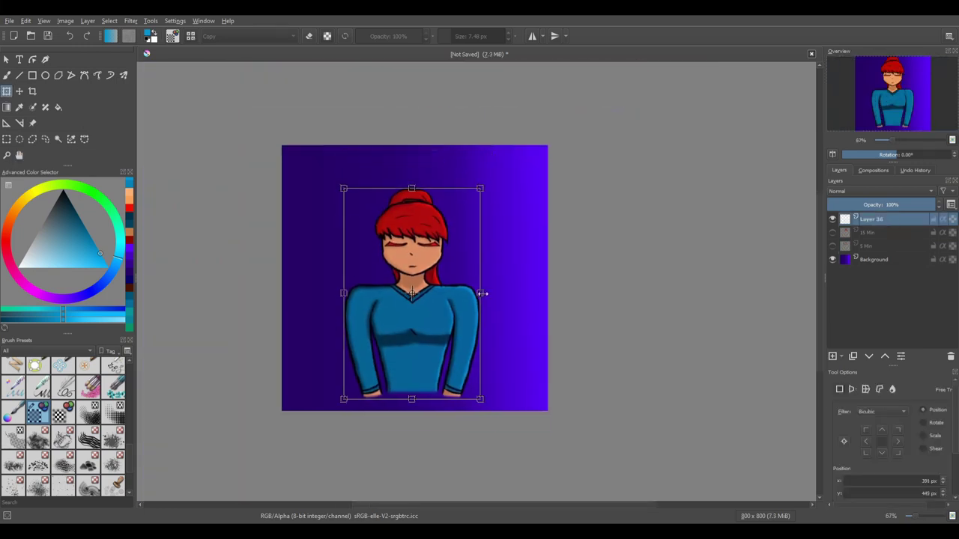
click(19, 155)
scroll(379, 279, up, 1)
Hide the character layer and paint white stars on a new layer above Background with the Texture Starfield brush at 250 px
click(831, 218)
click(875, 264)
key(Insert)
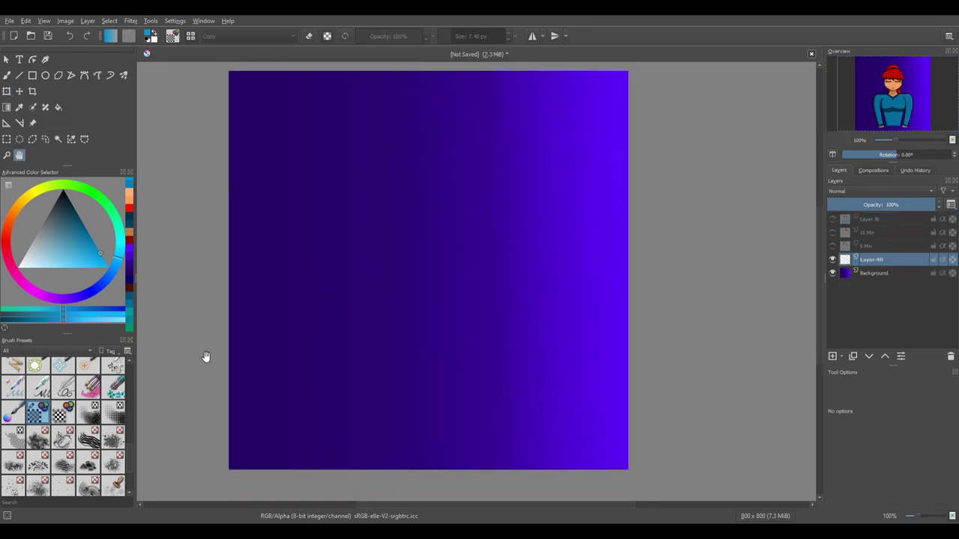
scroll(85, 474, down, 3)
click(64, 408)
click(152, 38)
key(x)
mouse_move(254, 144)
mouse_down()
mouse_move(257, 428)
mouse_move(805, 332)
mouse_up()
Paint more stars on two further layers above the first starfield, one at 55% opacity and the other at 42%
key(Insert)
drag(476, 230, 417, 502)
click(899, 204)
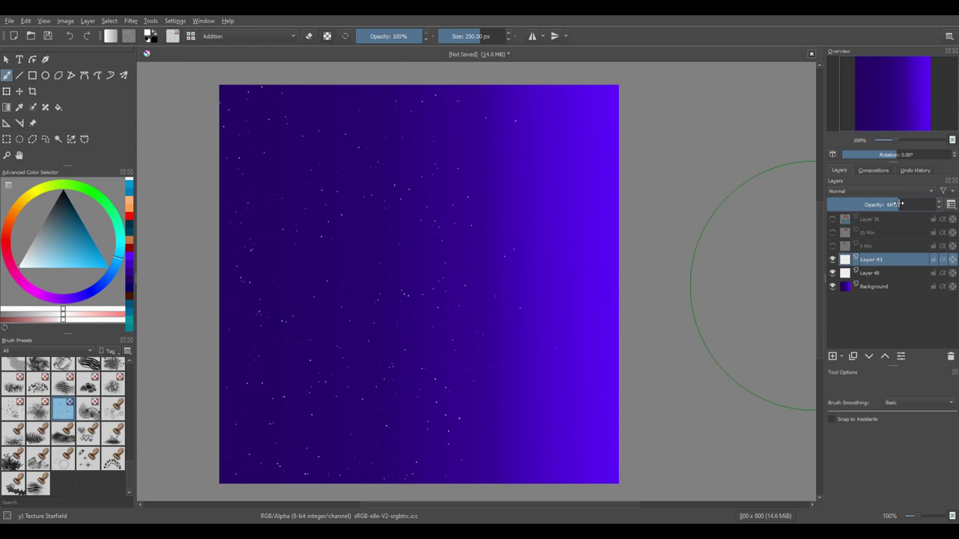
drag(591, 194, 545, 182)
key(Insert)
Stamp a small sparkle at the canvas's upper left and a larger one below centre on the lowest star layer with Stamp Sparkles
click(869, 286)
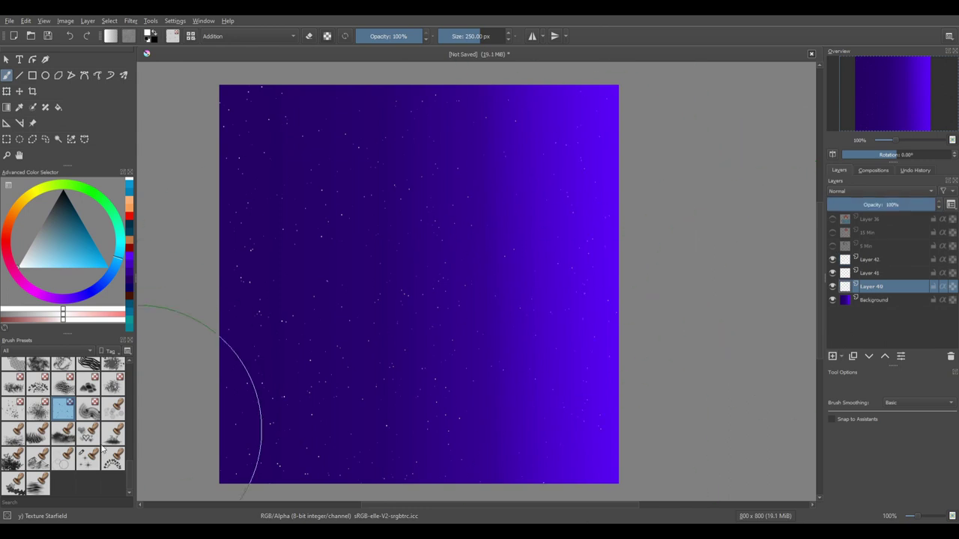
click(88, 458)
click(263, 124)
click(346, 388)
Stamp a tiny sparkle above the canvas centre and a slightly larger one right of centre on the middle star layer
key(Page_Up)
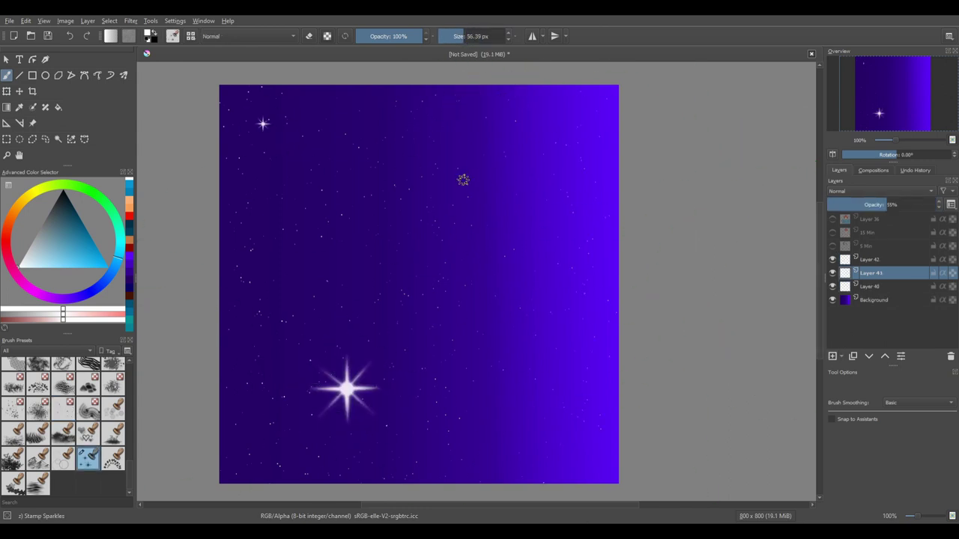
click(462, 178)
key(bracketright)
key(bracketright)
key(bracketright)
click(458, 305)
Stamp a 1,000 px sparkle in the canvas's upper right corner and a small one at lower right on the top star layer
key(Page_Up)
drag(479, 30, 484, 30)
click(590, 122)
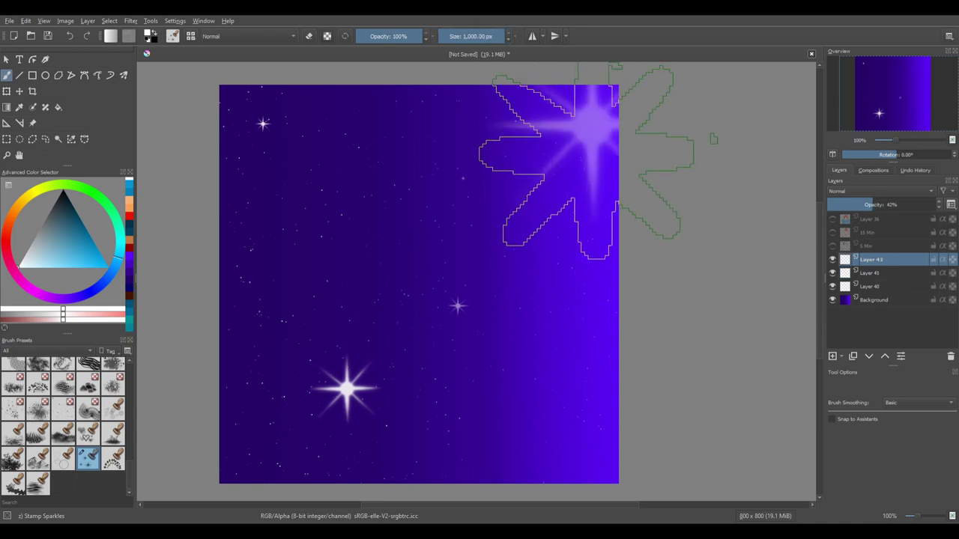
click(594, 444)
Merge the three star layers down into the Background layer
click(20, 154)
scroll(439, 290, down, 3)
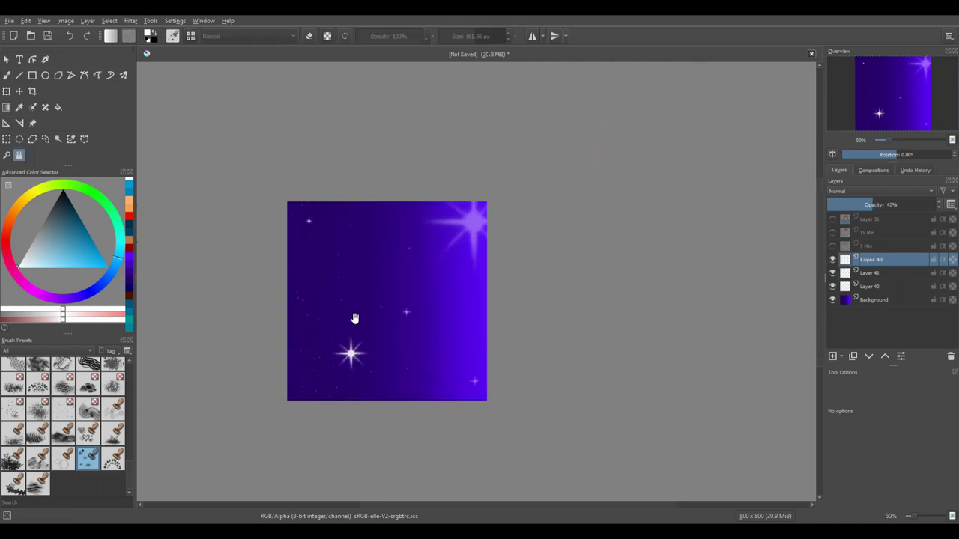
scroll(439, 290, up, 2)
key(shift+Delete)
key(shift+Delete)
key(shift+Delete)
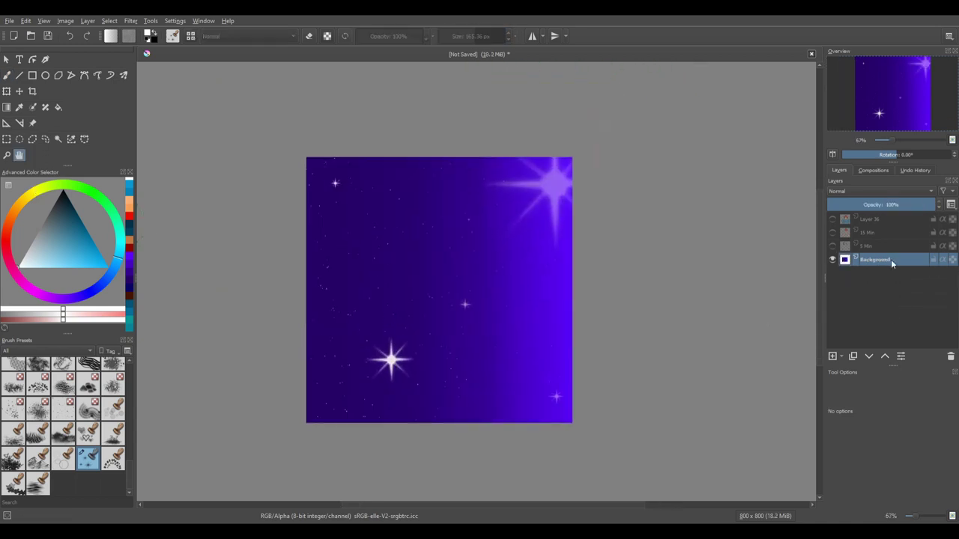
Show the character layer again and lower its opacity to about 70%
scroll(476, 248, up, 1)
drag(449, 236, 474, 213)
click(832, 219)
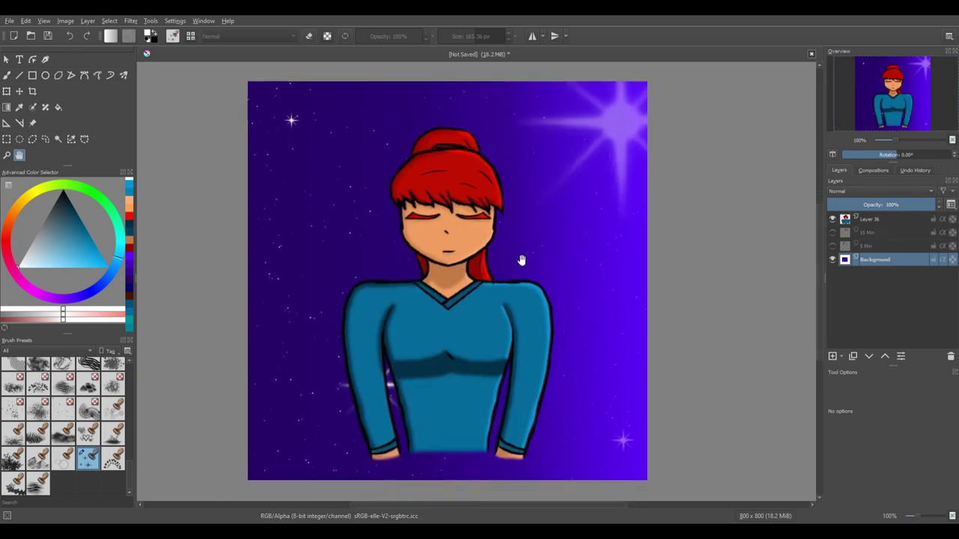
click(873, 219)
drag(932, 205, 897, 205)
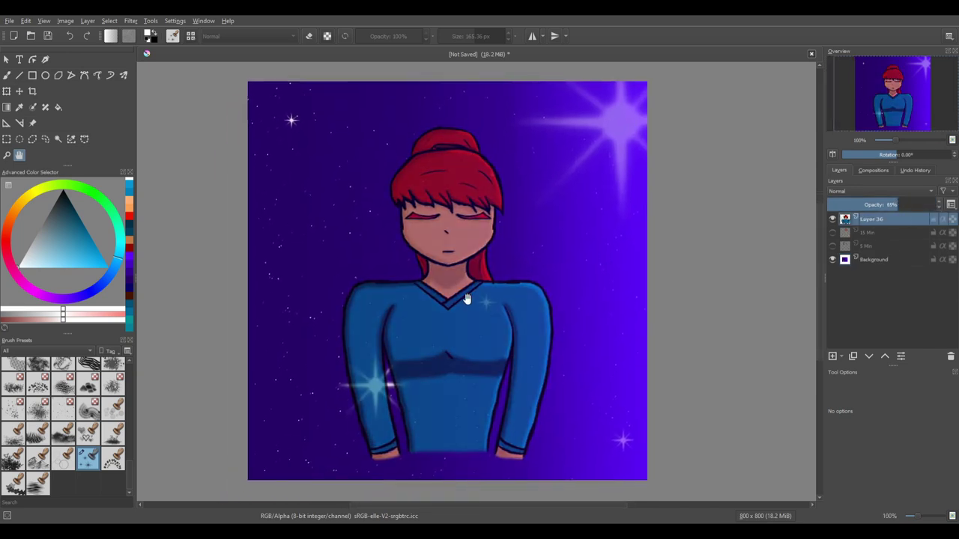
mouse_move(436, 294)
mouse_down()
mouse_move(413, 303)
mouse_move(430, 297)
mouse_up()
scroll(449, 293, down, 1)
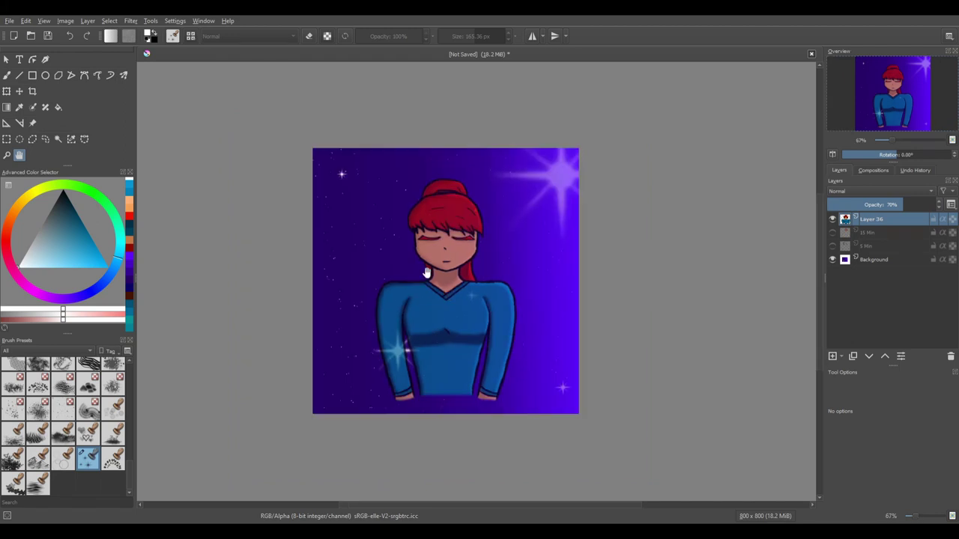
Add a layer directly above Background and try a stroke with the Basic-1 brush at 1,000 px, then undo the stroke
scroll(438, 277, up, 1)
key(Page_Down)
key(Page_Down)
key(Page_Down)
key(Insert)
key(b)
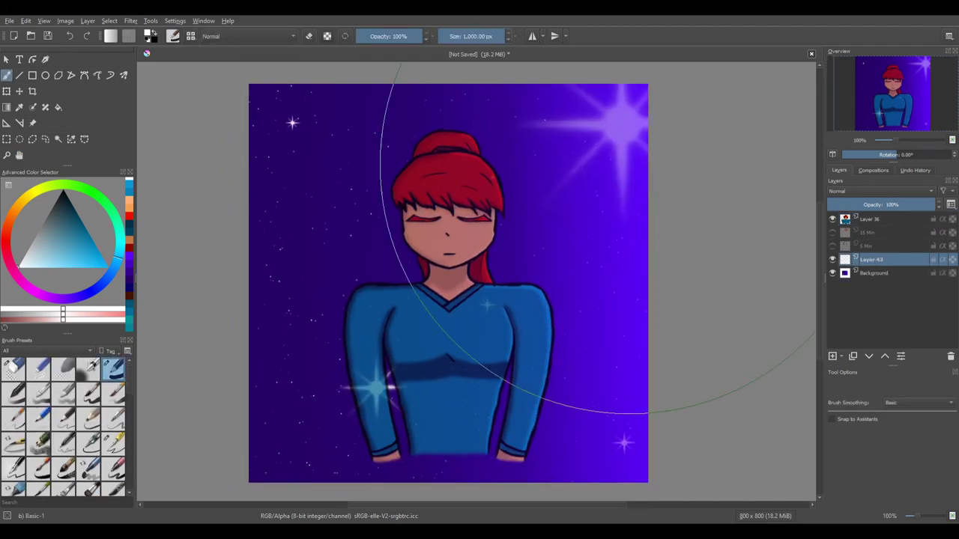
drag(390, 284, 343, 333)
key(ctrl+z)
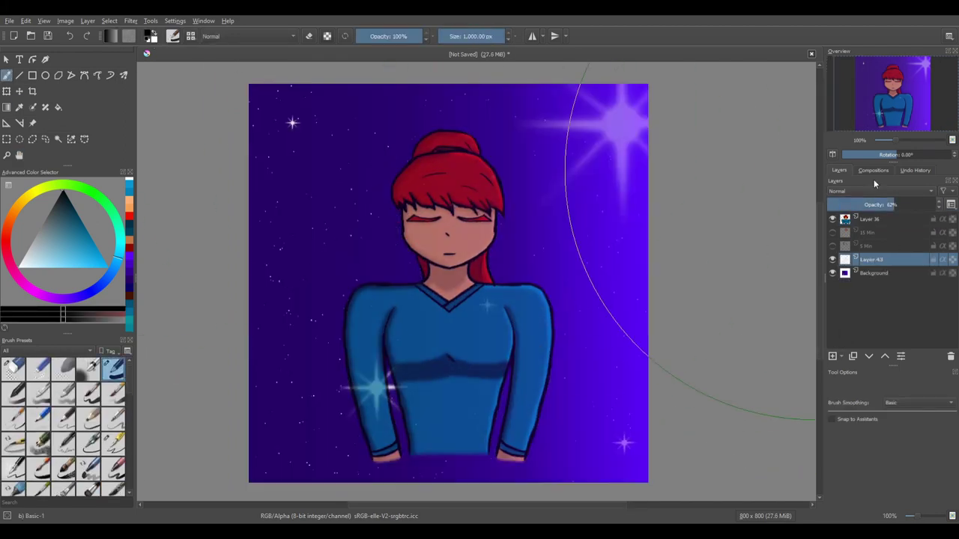
Cover the new layer with black at 1,000 px, set its opacity to 39%, and merge it into Background
click(476, 282)
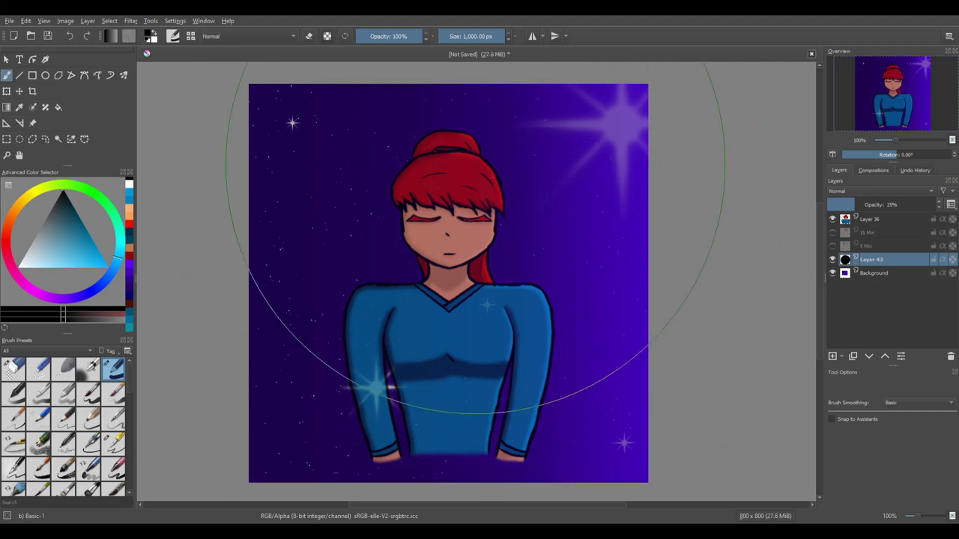
drag(893, 204, 871, 217)
click(19, 155)
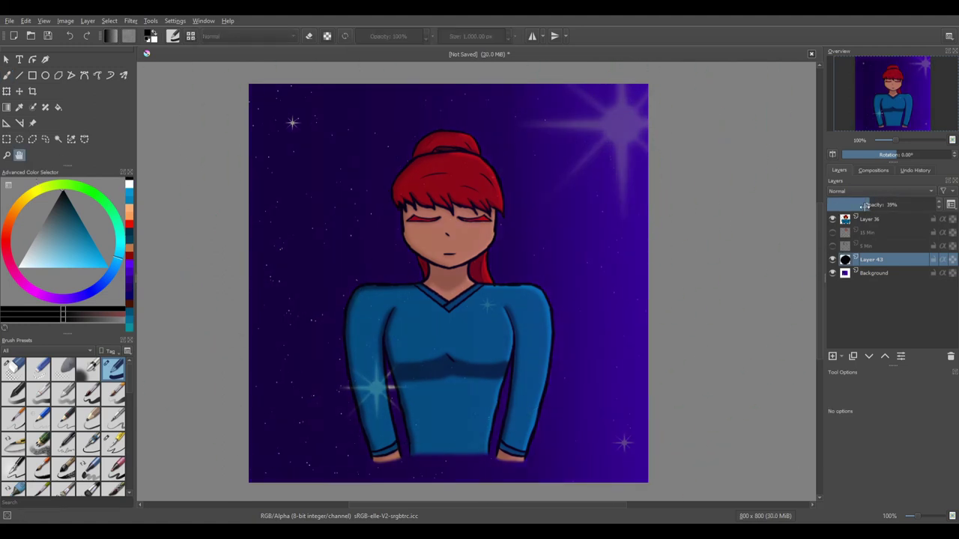
key(shift+Delete)
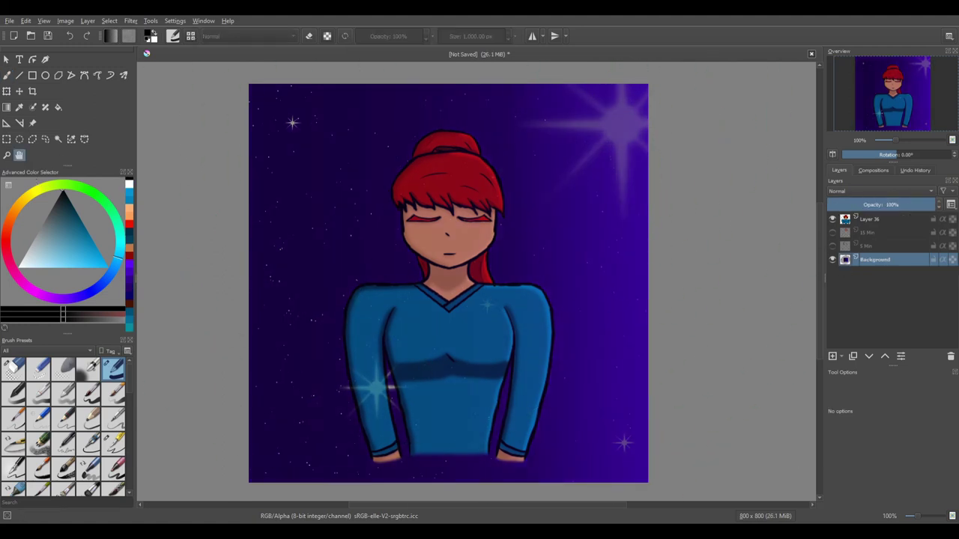